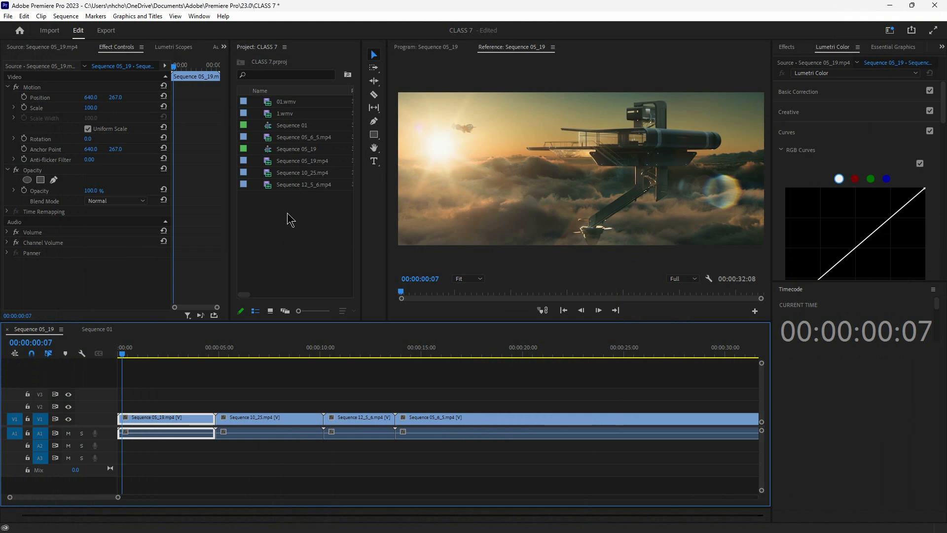
# - Open the clip Sequence 05_19.mp4 from the project in the Source Monitor
pyautogui.click(302, 197)
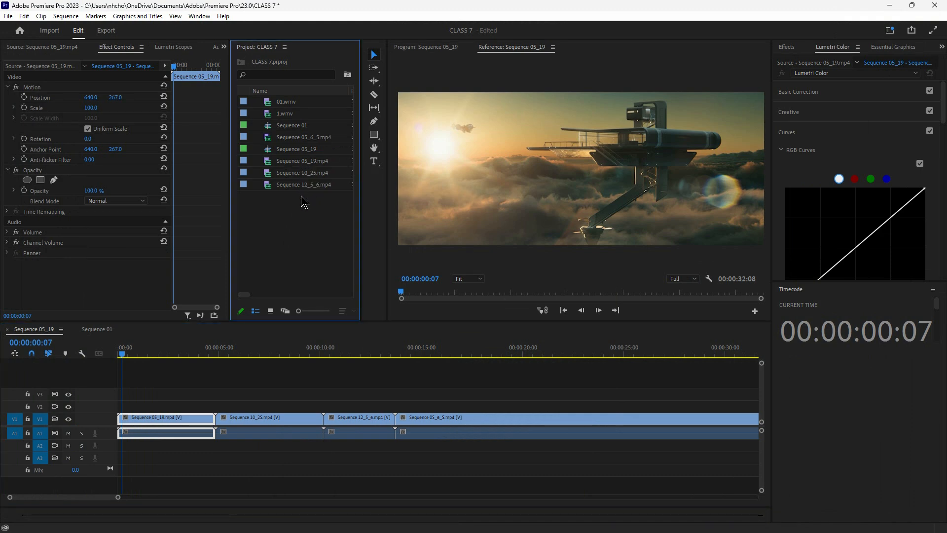
pyautogui.doubleClick(298, 168)
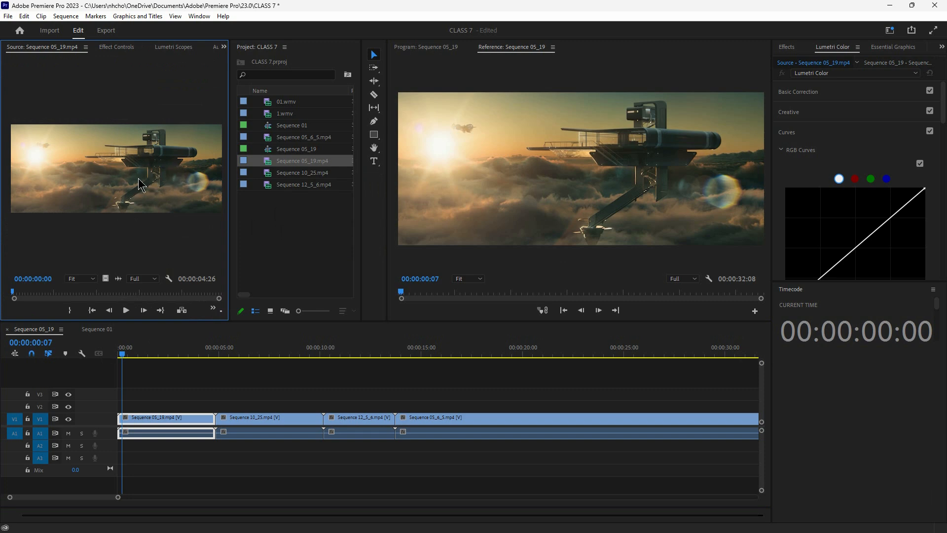
pyautogui.click(287, 164)
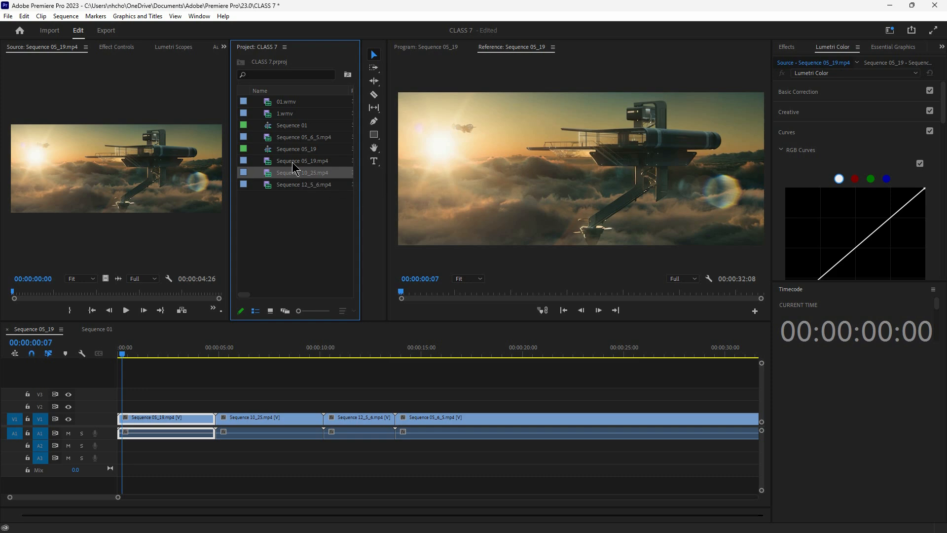
pyautogui.doubleClick(294, 165)
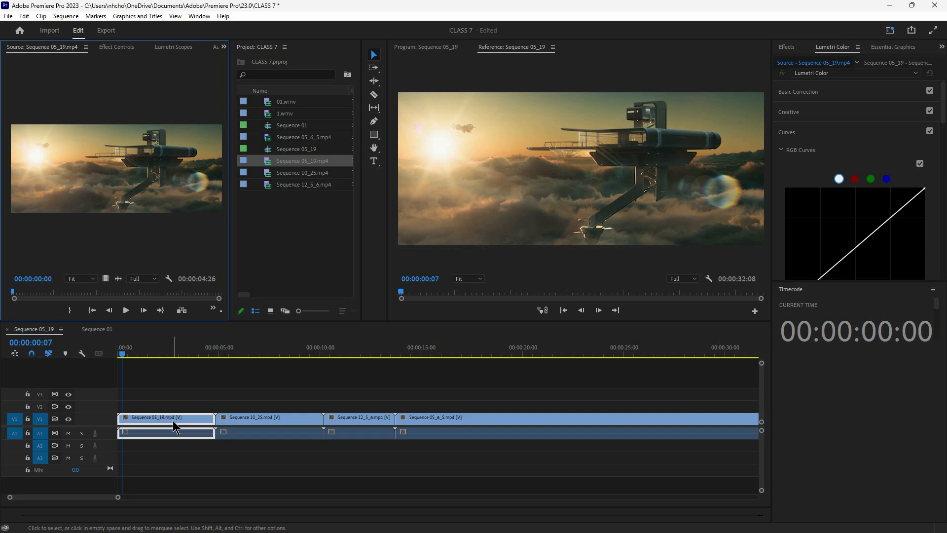
# - Play the Sequence 05_19 timeline from its start into the second clip, and return the playhead to 00:00:01:07
pyautogui.click(121, 352)
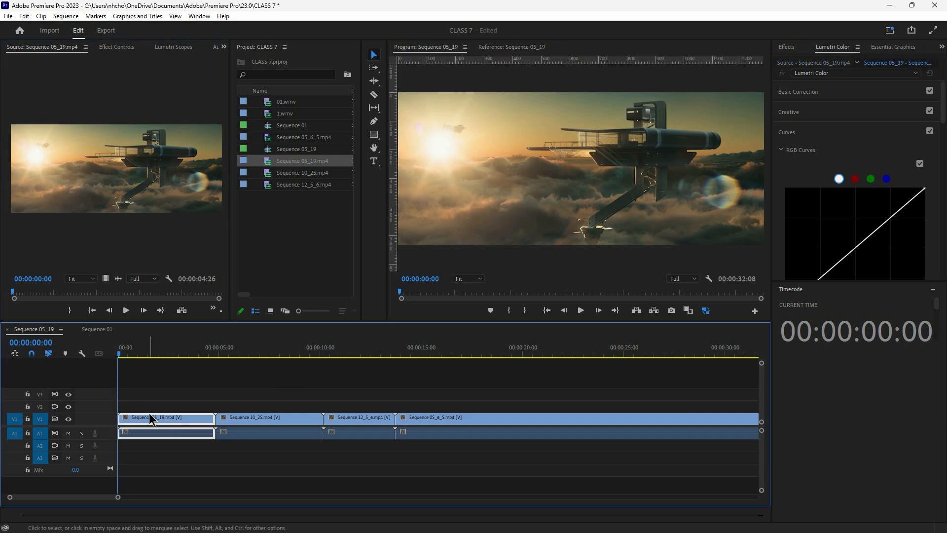
pyautogui.moveTo(121, 352)
pyautogui.mouseDown()
pyautogui.moveTo(129, 355)
pyautogui.moveTo(118, 356)
pyautogui.mouseUp()
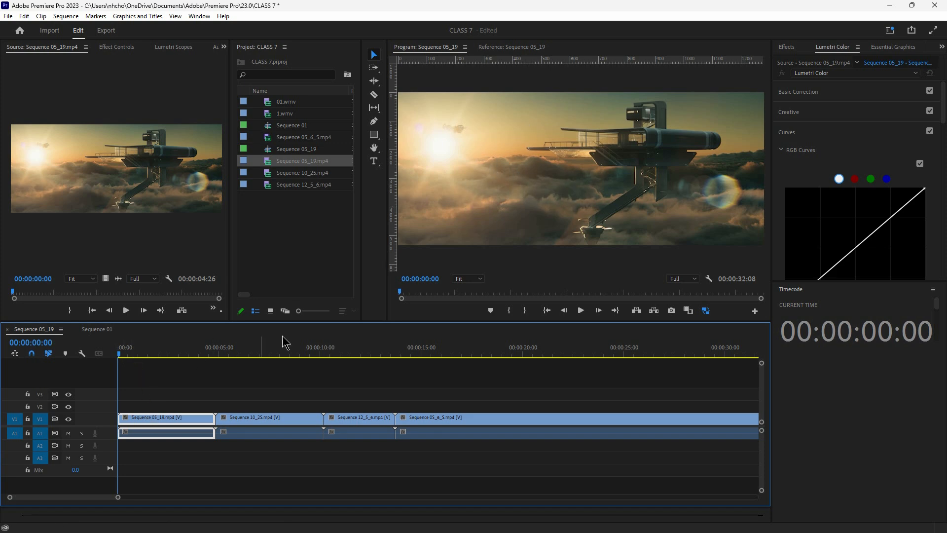
pyautogui.press('space')
pyautogui.press('space')
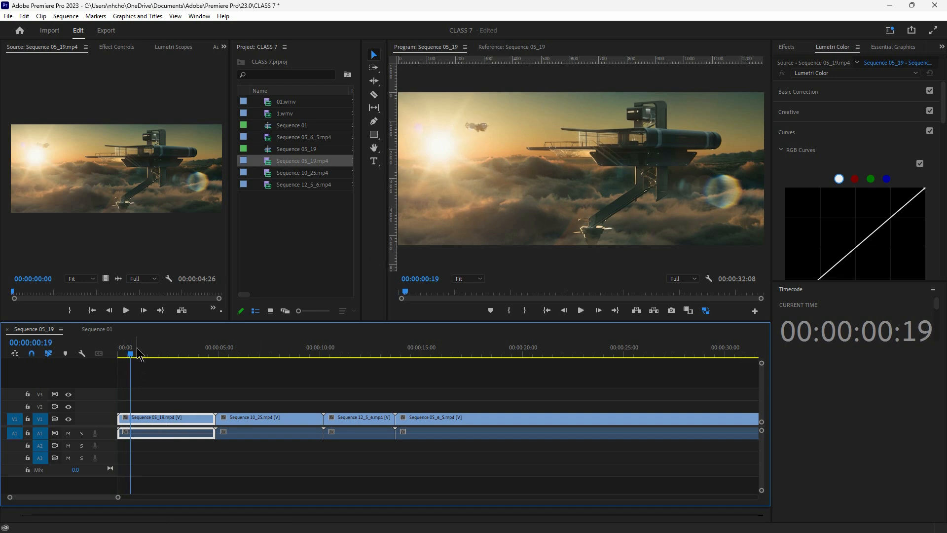
pyautogui.moveTo(130, 355); pyautogui.dragTo(118, 356)
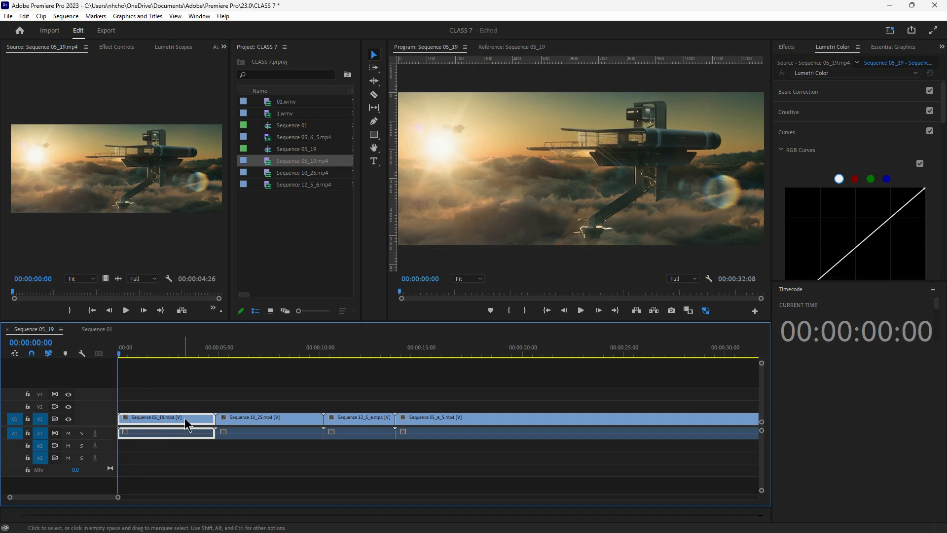
pyautogui.press('space')
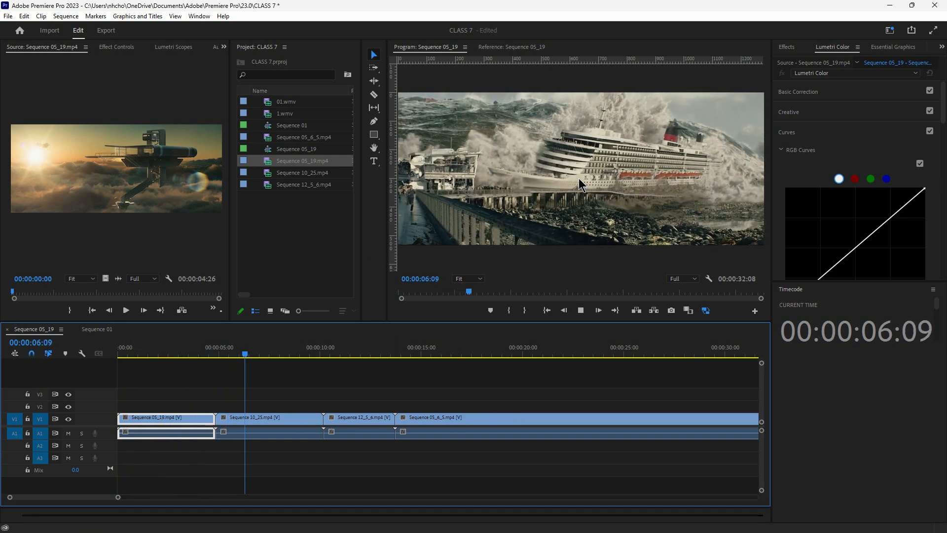
pyautogui.press('space')
pyautogui.click(142, 355)
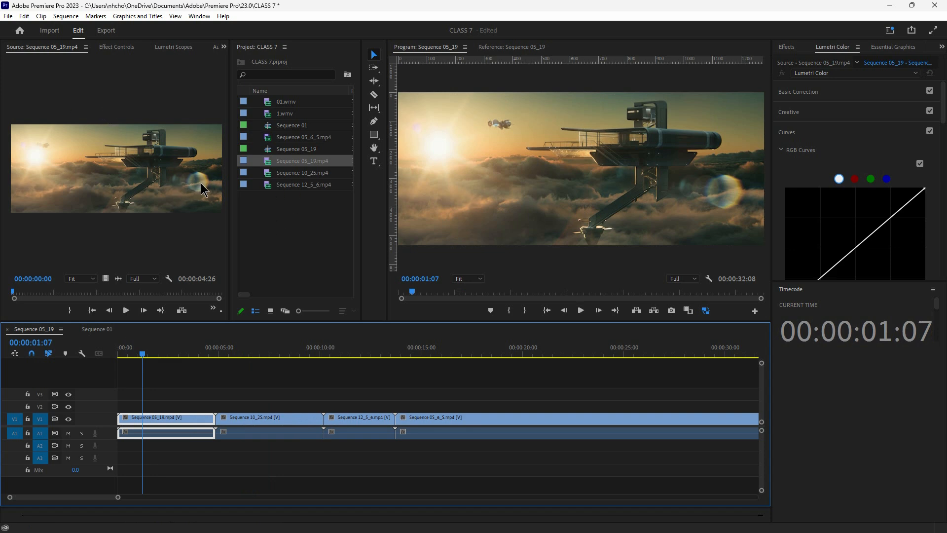
# - Reload the Sequence 05_19.mp4 clip in the Source Monitor and widen that monitor slightly
pyautogui.click(291, 174)
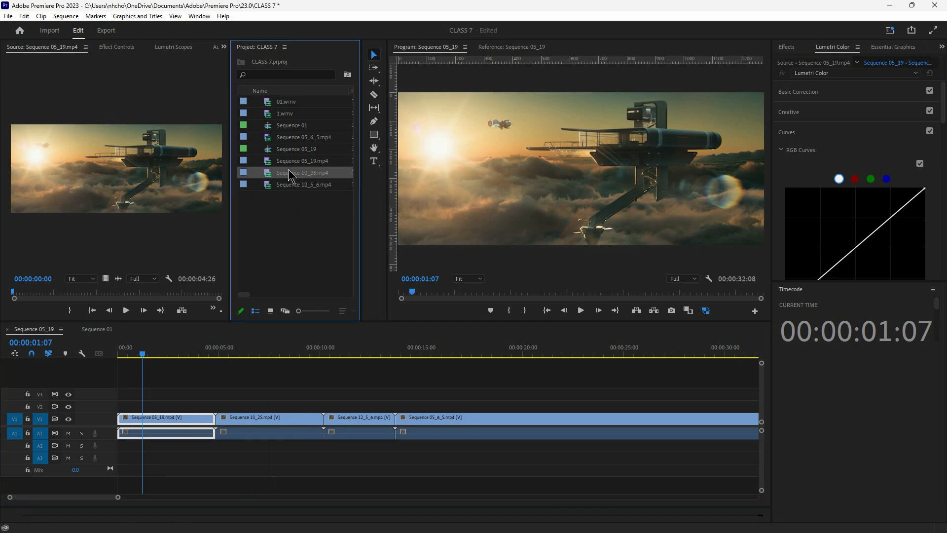
pyautogui.click(289, 163)
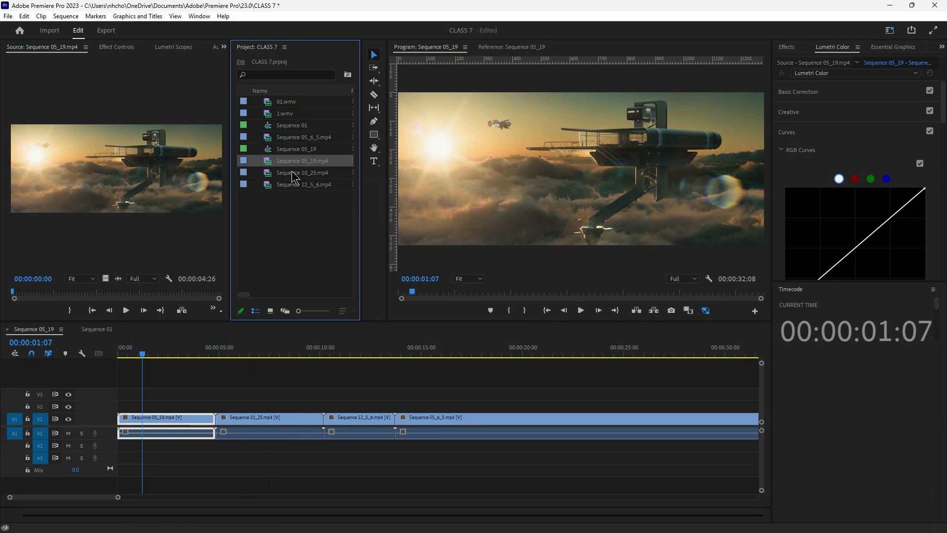
pyautogui.doubleClick(292, 167)
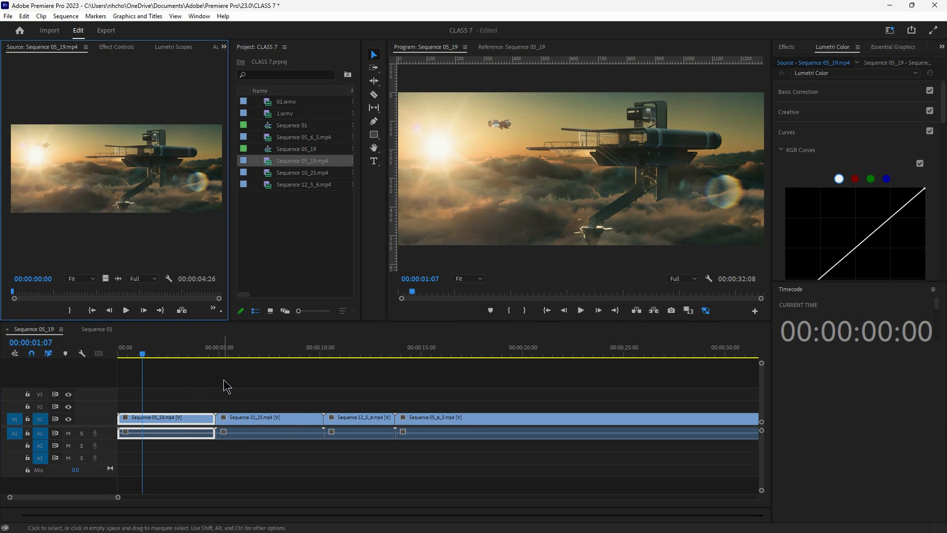
pyautogui.click(269, 254)
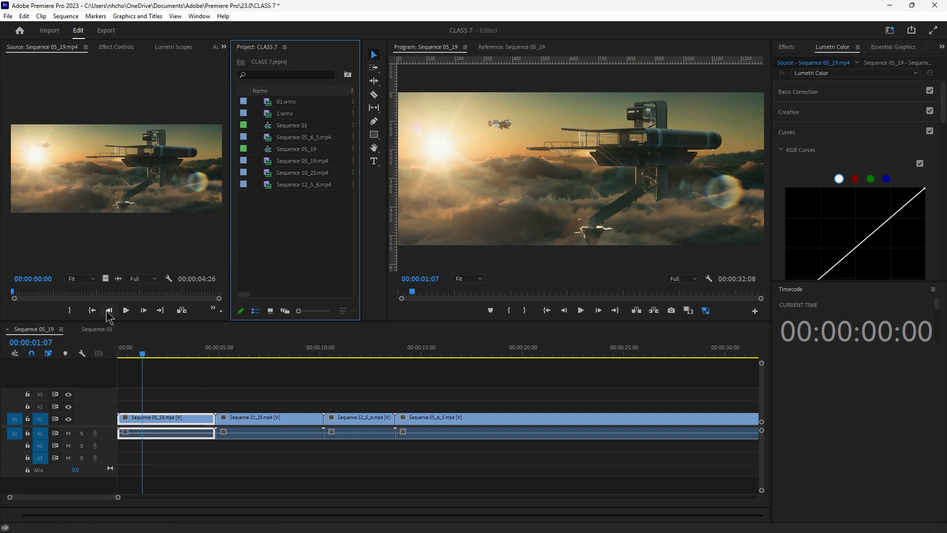
pyautogui.moveTo(230, 279); pyautogui.dragTo(239, 279)
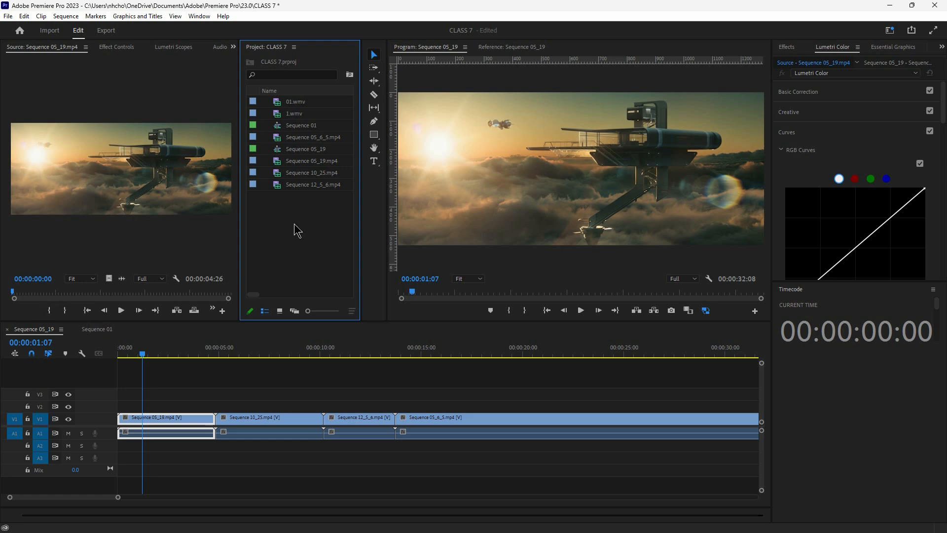
# - Open Sequence 10_25.mp4 in the Source Monitor and mark its In point at 00:00:01:02
pyautogui.doubleClick(302, 174)
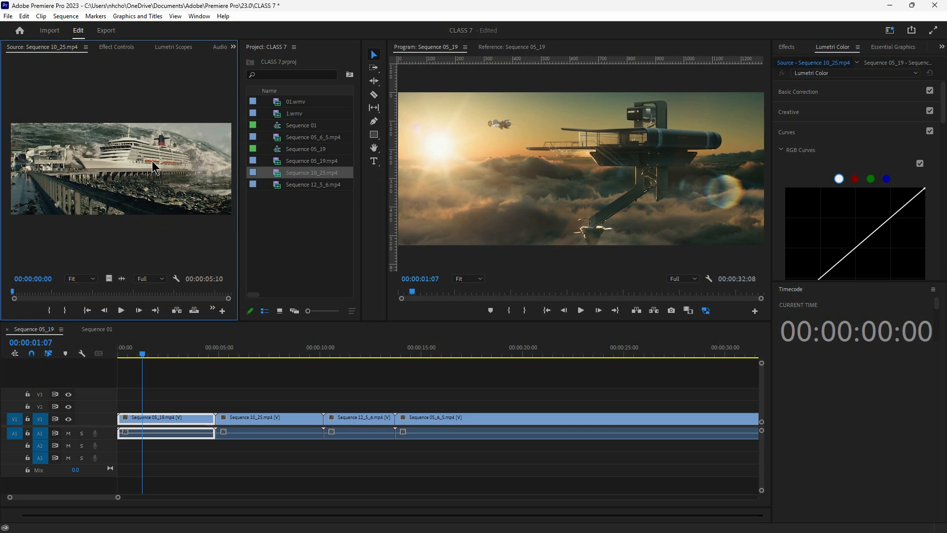
pyautogui.moveTo(13, 295); pyautogui.dragTo(67, 294)
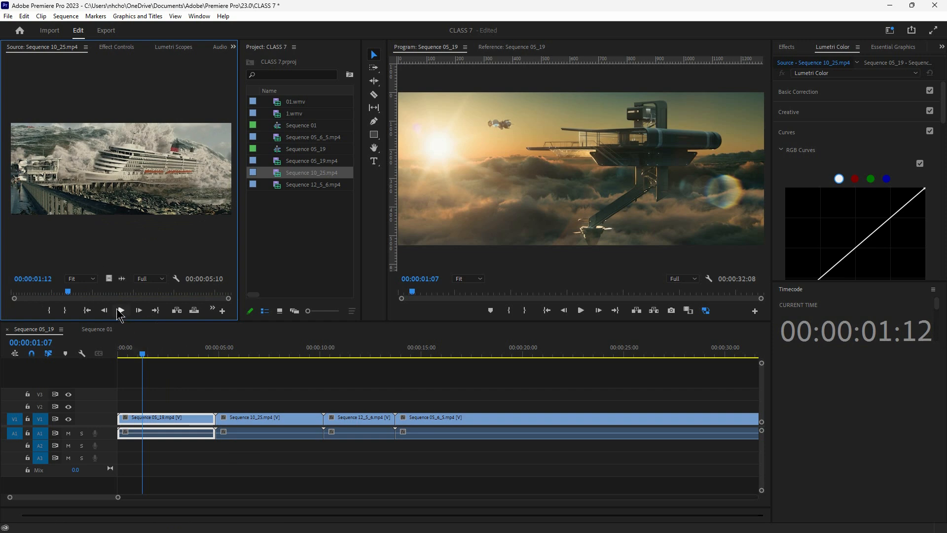
pyautogui.moveTo(70, 295)
pyautogui.mouseDown()
pyautogui.moveTo(137, 295)
pyautogui.moveTo(10, 298)
pyautogui.moveTo(54, 296)
pyautogui.mouseUp()
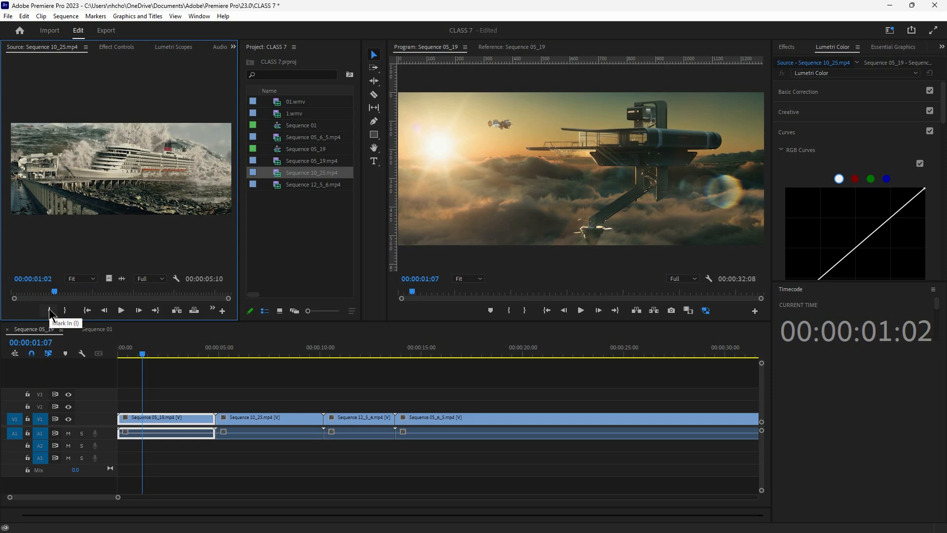
pyautogui.click(49, 309)
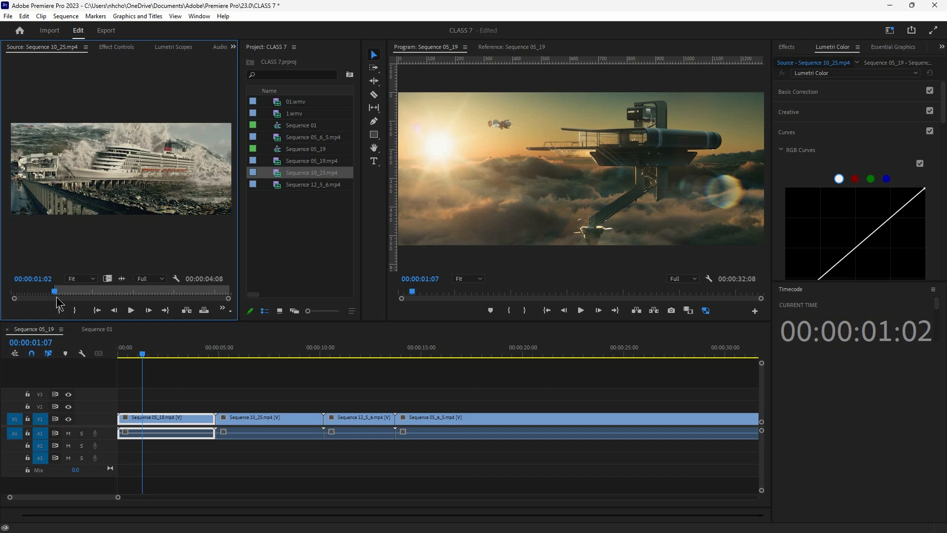
# - Mark the Out point of Sequence 10_25.mp4 at 00:00:03:28 in the Source Monitor
pyautogui.moveTo(56, 295); pyautogui.dragTo(104, 297)
pyautogui.moveTo(90, 292); pyautogui.dragTo(173, 293)
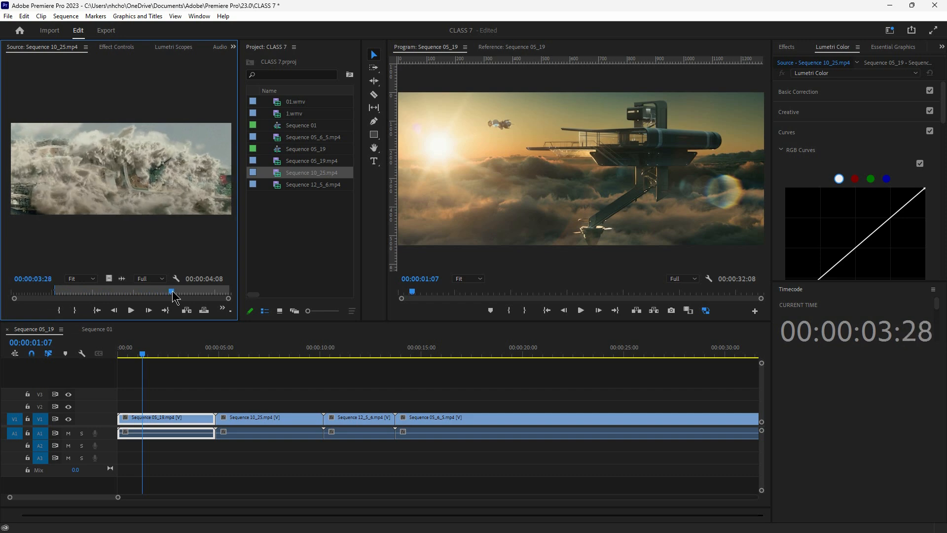
pyautogui.click(77, 311)
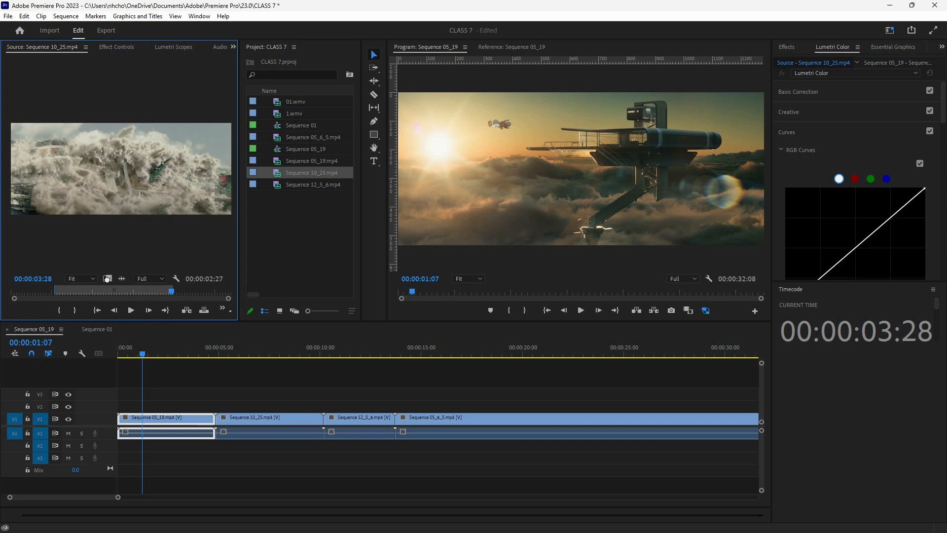
# - Place only the video of the marked Sequence 10_25.mp4 range on track V2 at the sequence start and preview it
pyautogui.moveTo(113, 301); pyautogui.dragTo(121, 409)
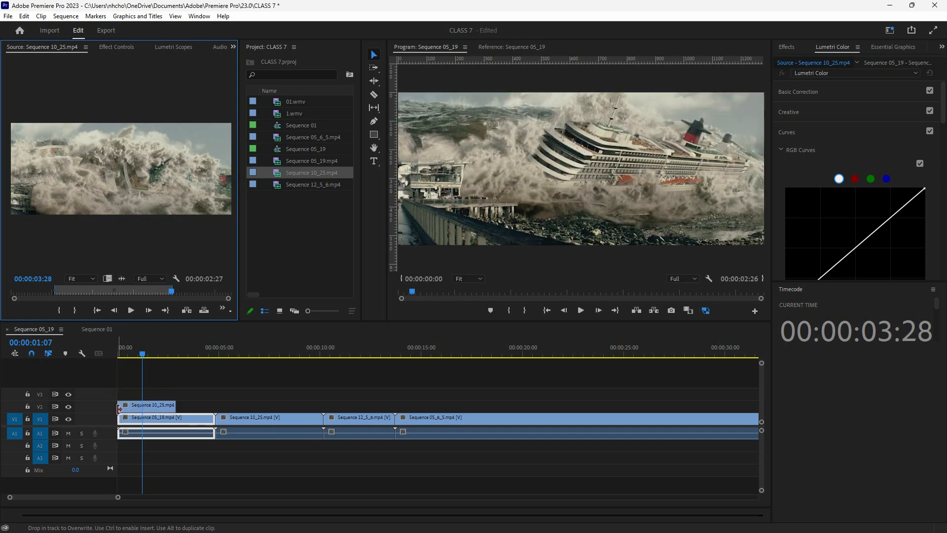
pyautogui.click(140, 407)
pyautogui.moveTo(127, 355); pyautogui.dragTo(118, 356)
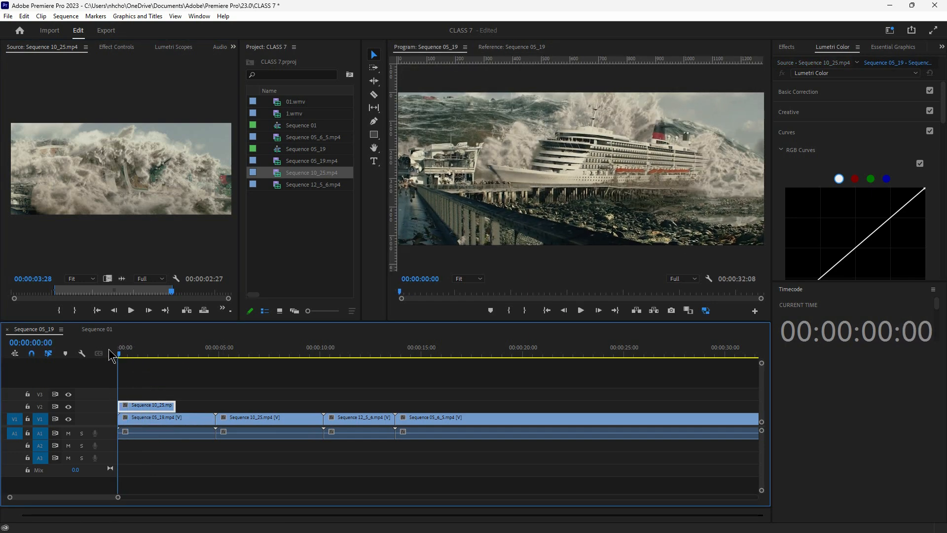
pyautogui.press('space')
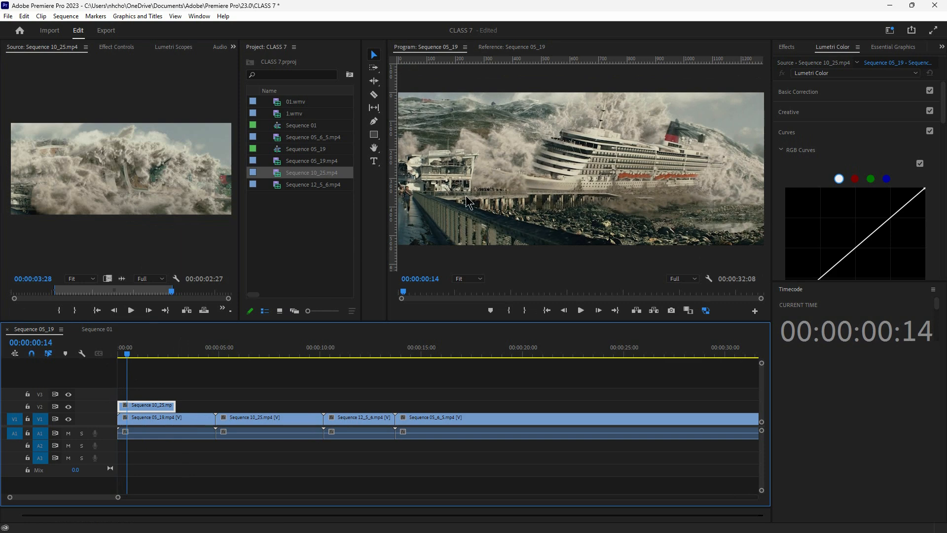
pyautogui.press('Home')
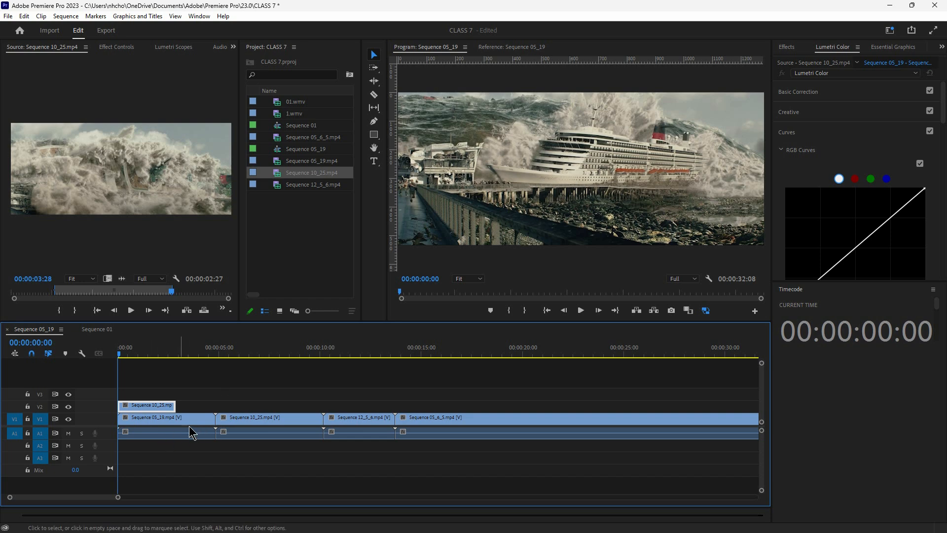
# - Open the Sequence 10_25.mp4 clip on V2 in the Source Monitor and play the timeline from 00:00:00:00
pyautogui.click(148, 468)
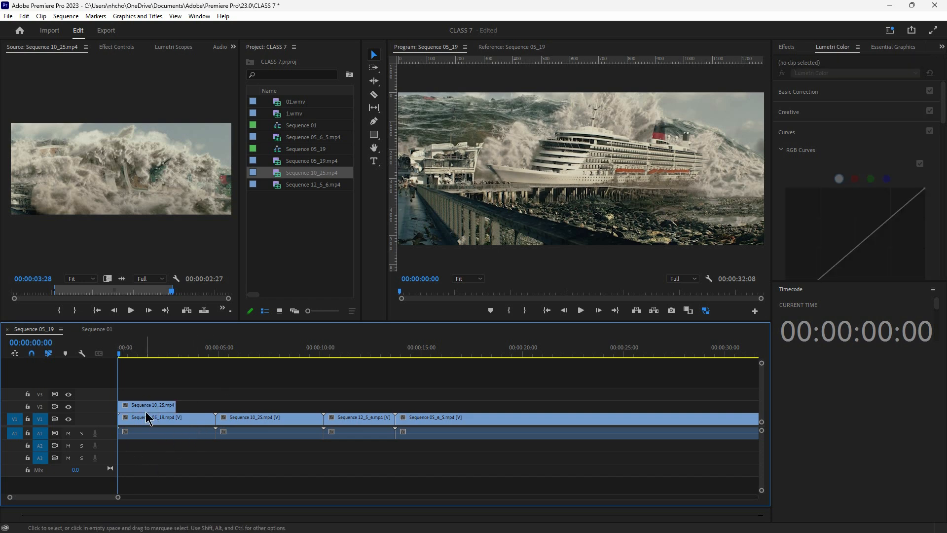
pyautogui.moveTo(125, 354); pyautogui.dragTo(119, 361)
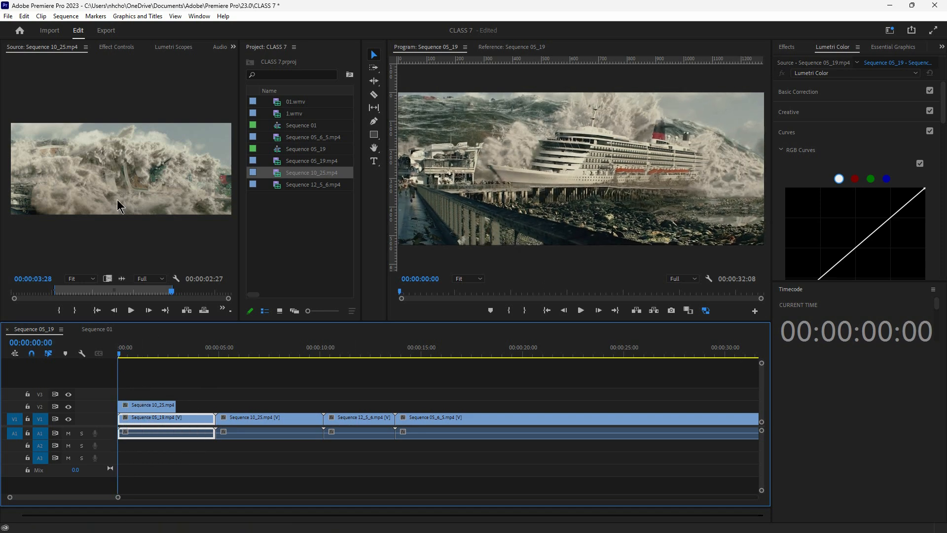
pyautogui.doubleClick(141, 406)
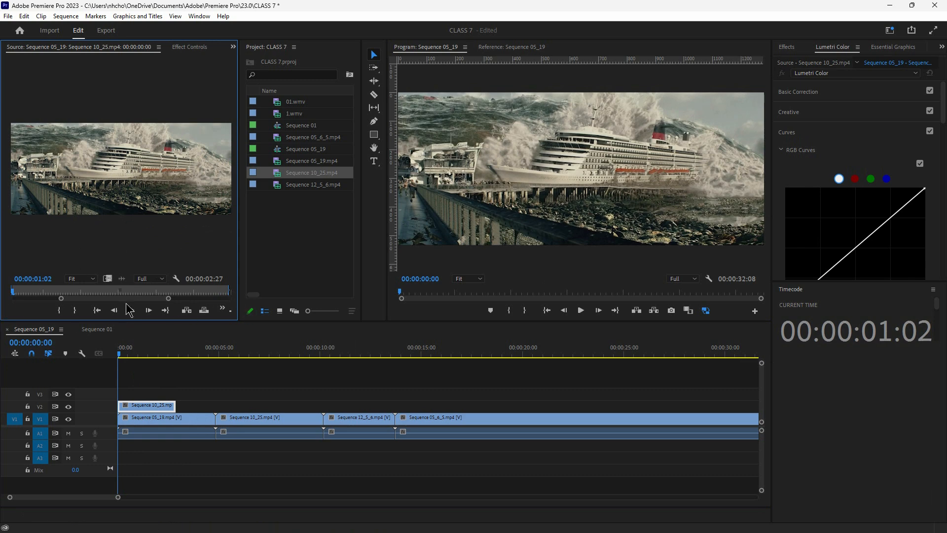
pyautogui.click(132, 406)
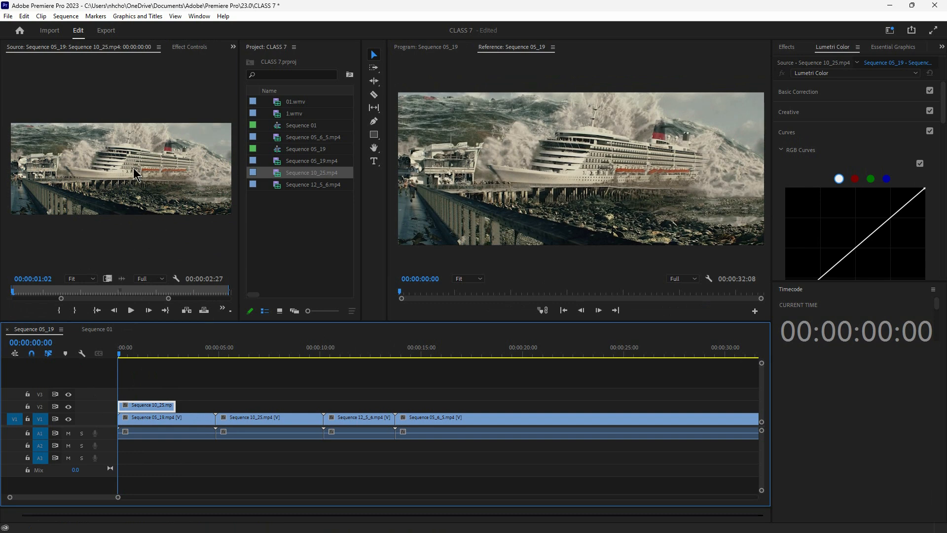
pyautogui.press('space')
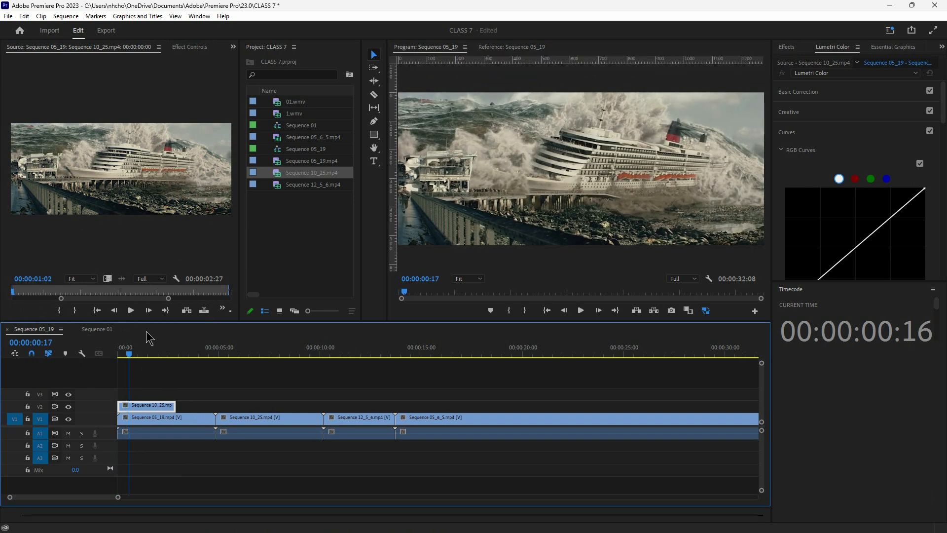
# - Play the V2 clip in the Source Monitor, rewind its source footage to 00:00:00:00 and play it again
pyautogui.click(115, 216)
pyautogui.press('space')
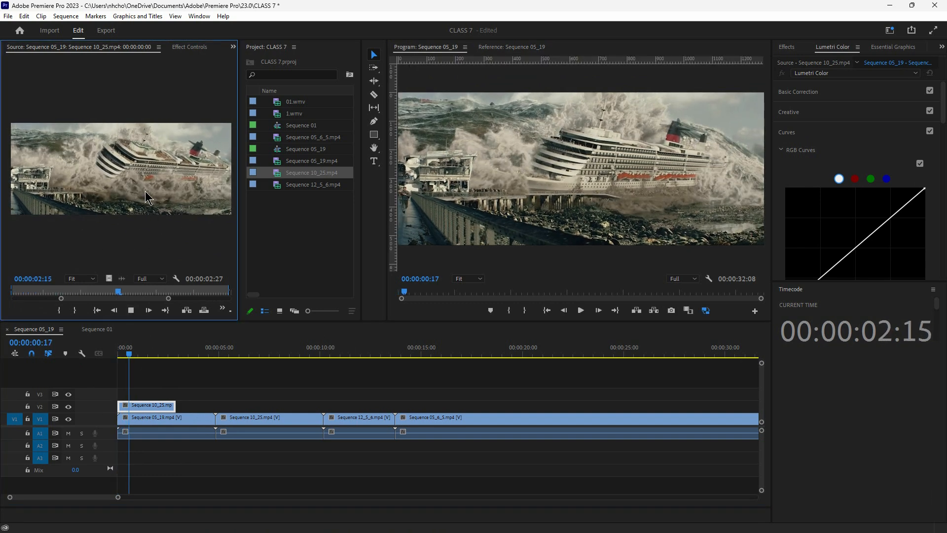
pyautogui.press('space')
pyautogui.moveTo(23, 291); pyautogui.dragTo(10, 292)
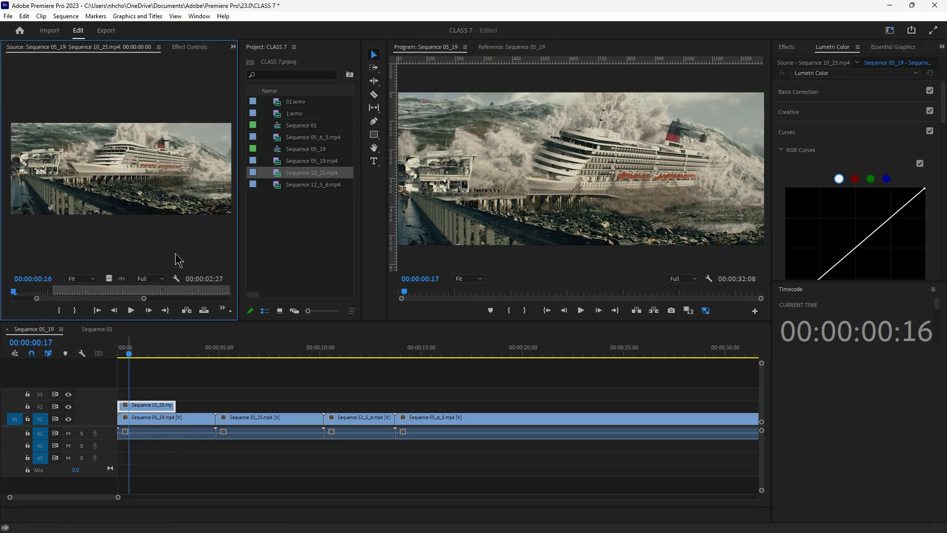
pyautogui.moveTo(11, 291); pyautogui.dragTo(2, 291)
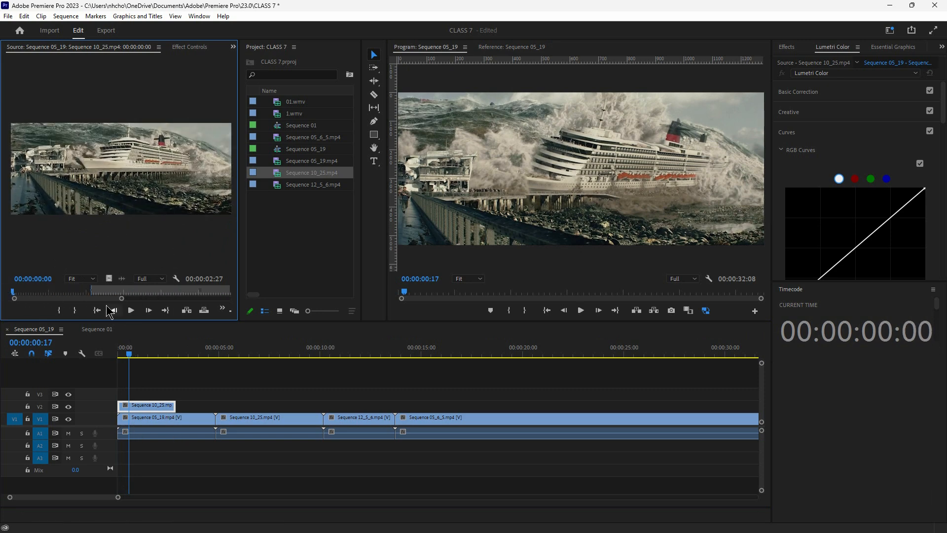
pyautogui.press('space')
pyautogui.press('space')
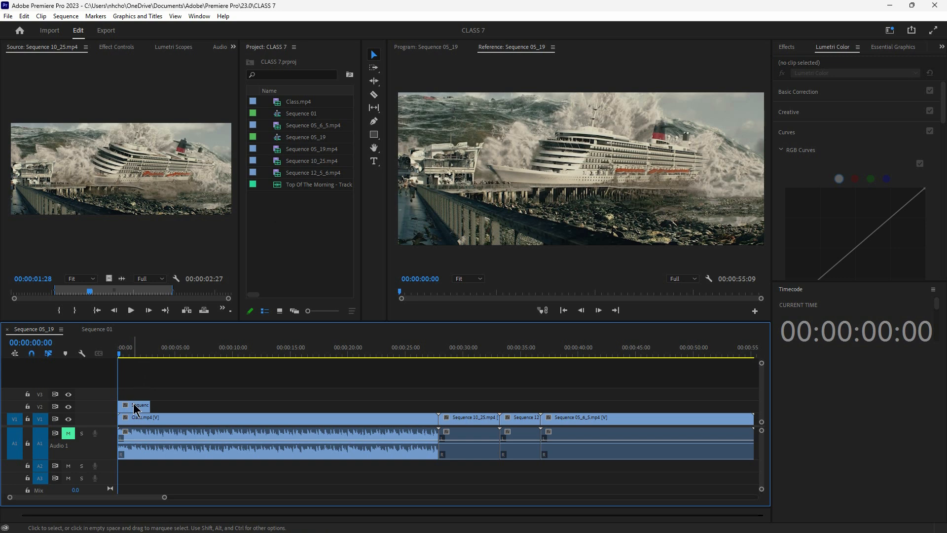
# - Return the timeline playhead to 00:00:00:00 and delete the Sequence 10_25.mp4 clip from track V2
pyautogui.click(161, 422)
pyautogui.moveTo(130, 351)
pyautogui.mouseDown()
pyautogui.moveTo(220, 354)
pyautogui.moveTo(114, 353)
pyautogui.mouseUp()
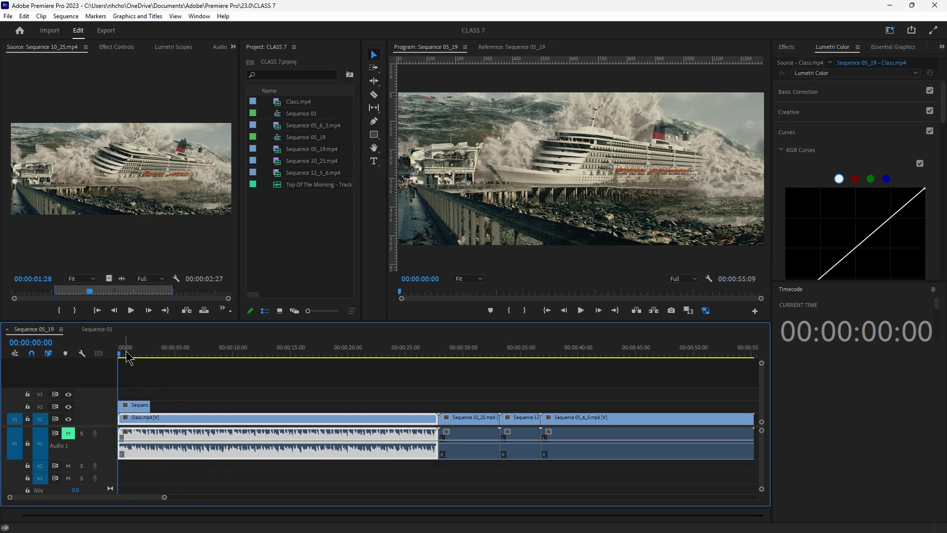
pyautogui.click(133, 404)
pyautogui.press('Delete')
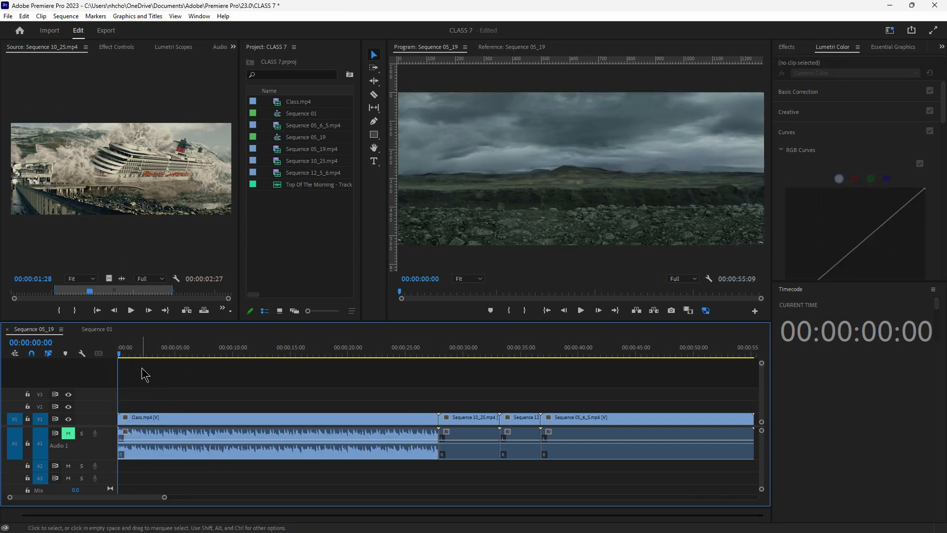
# - Scrub the Class.mp4 clip in the timeline to 00:00:02:17 and open Sequence 10_25.mp4 from the project in the Source Monitor
pyautogui.click(160, 418)
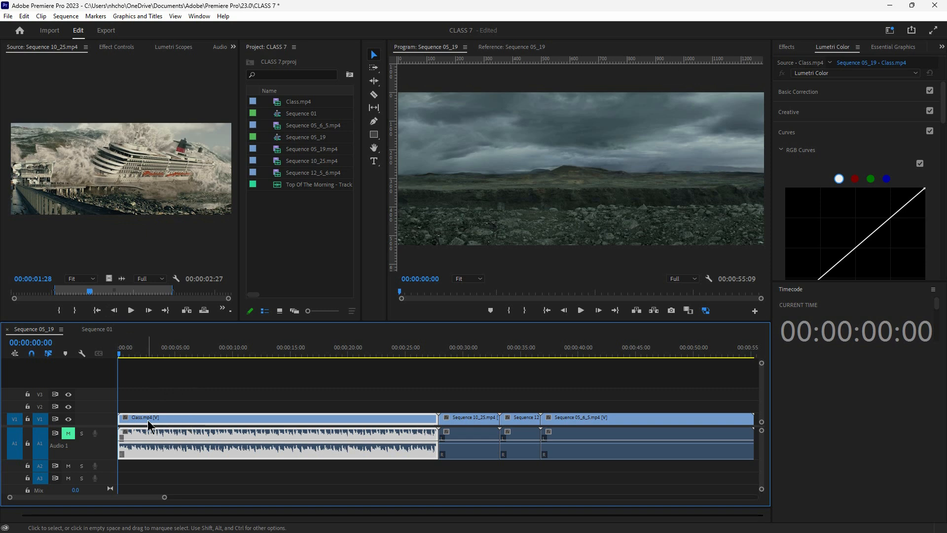
pyautogui.moveTo(125, 354); pyautogui.dragTo(146, 359)
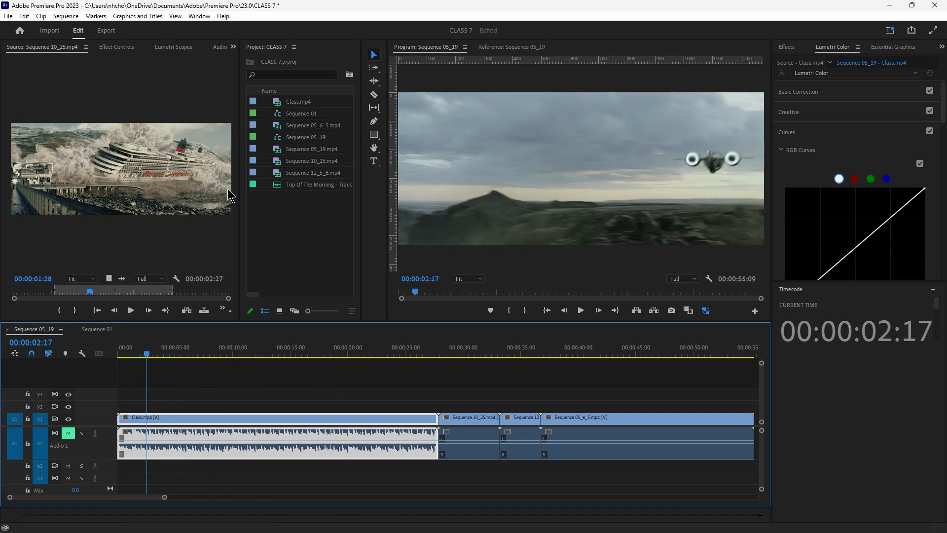
pyautogui.doubleClick(304, 161)
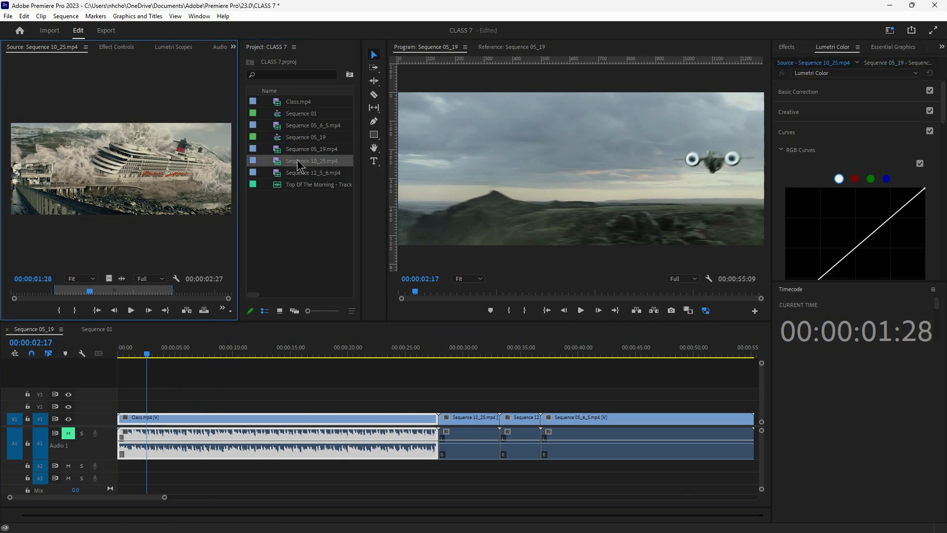
pyautogui.click(301, 173)
pyautogui.click(300, 164)
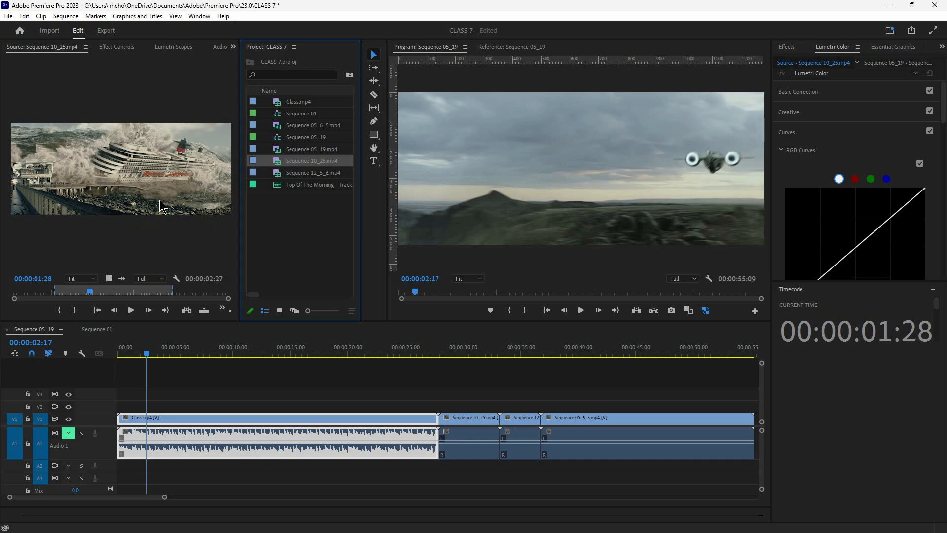
# - Open Class.mp4 from the project bin in the Source Monitor, keeping its clip at the sequence start selected
pyautogui.click(304, 197)
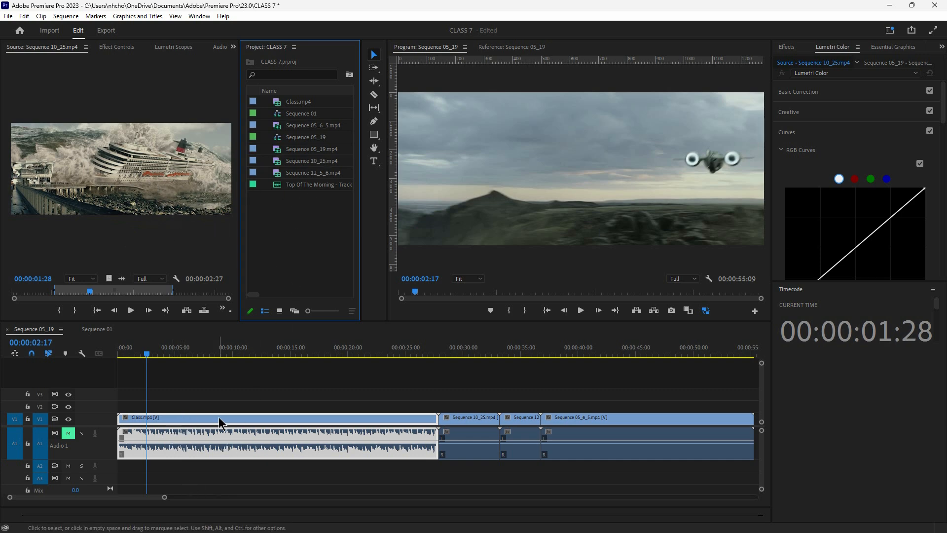
pyautogui.click(298, 104)
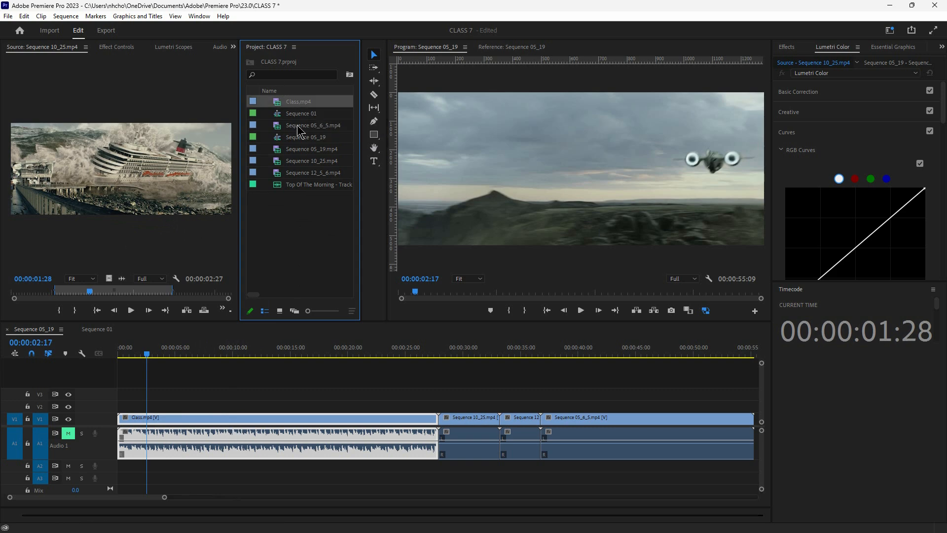
pyautogui.click(300, 101)
pyautogui.click(302, 113)
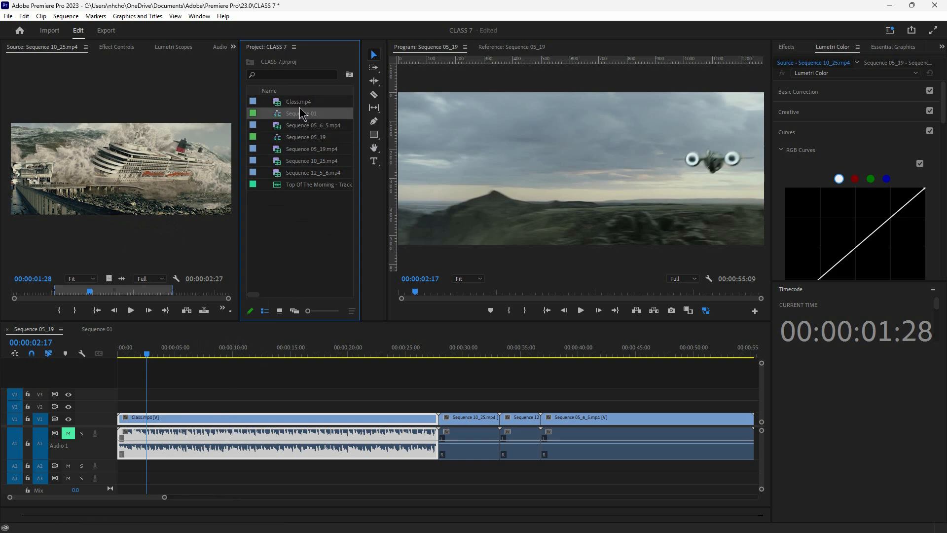
pyautogui.click(299, 102)
pyautogui.click(216, 416)
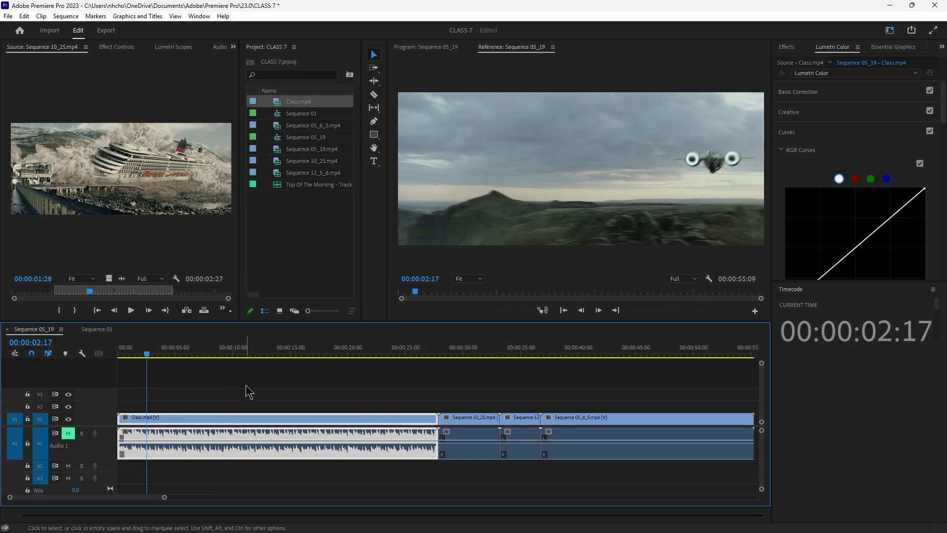
pyautogui.click(295, 103)
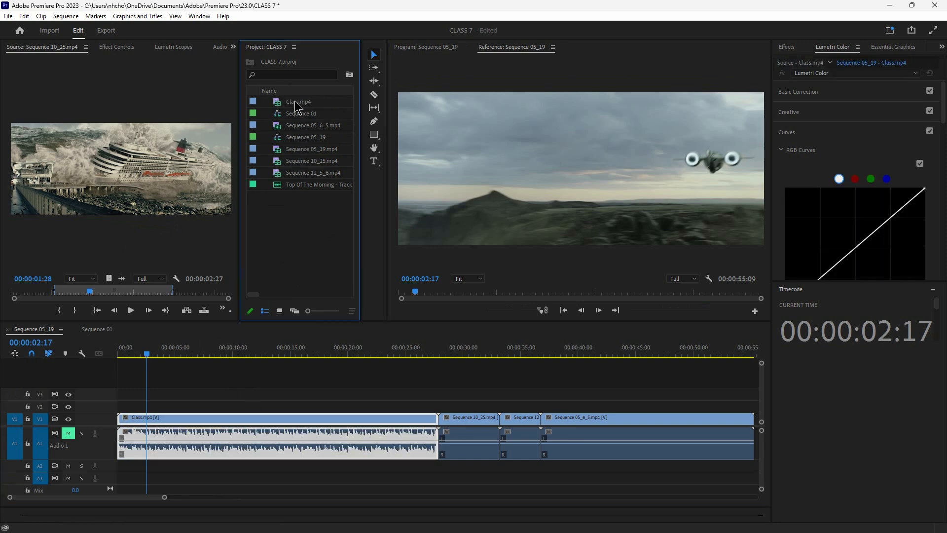
pyautogui.doubleClick(295, 104)
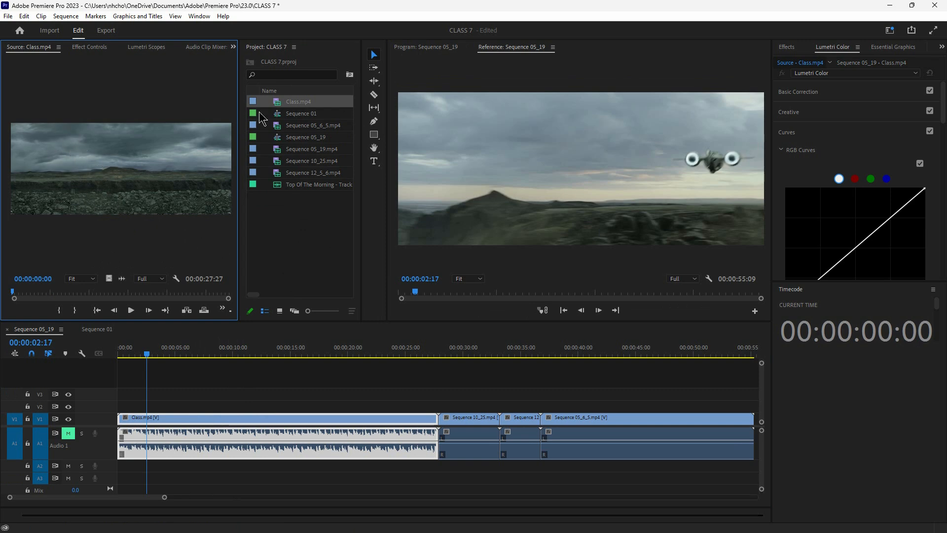
pyautogui.click(185, 442)
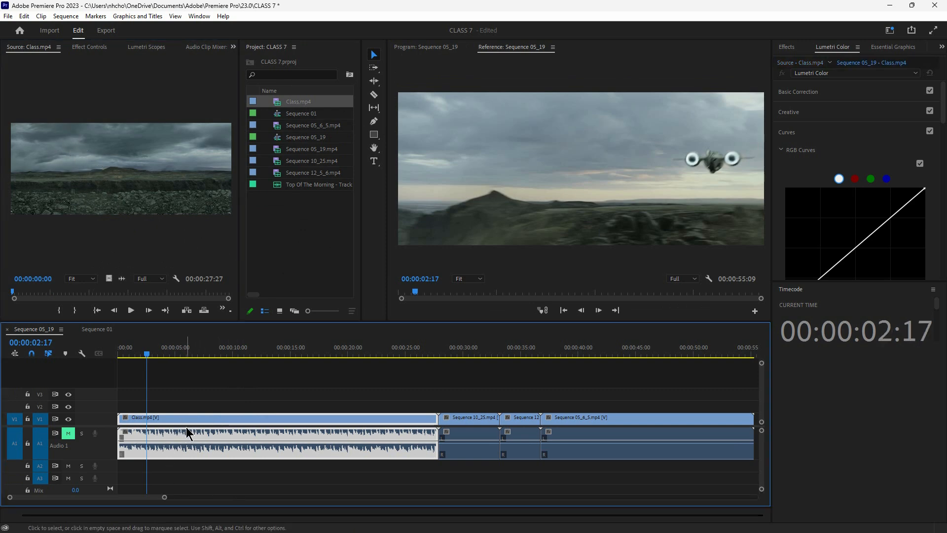
pyautogui.click(294, 102)
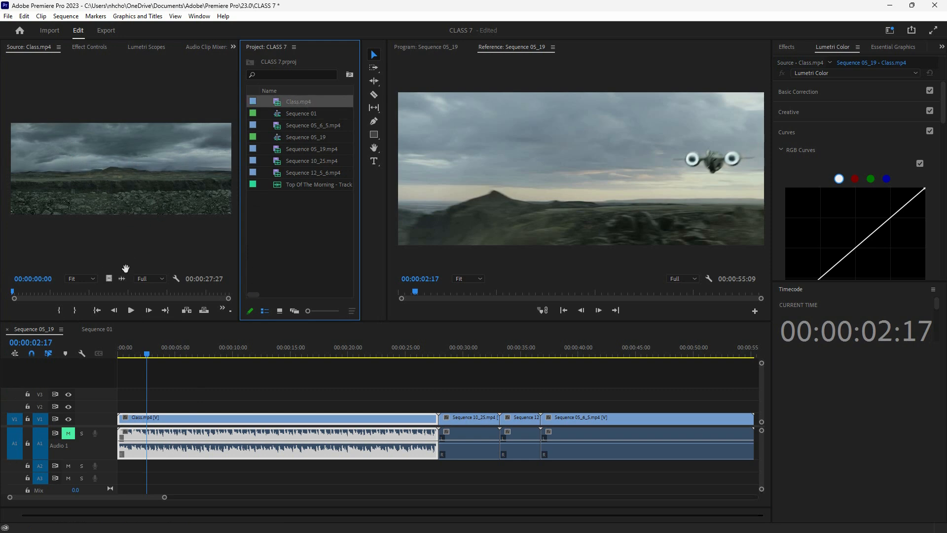
# - Play Class.mp4 in the Source Monitor, skip slightly ahead and continue playing to 00:00:05:26
pyautogui.click(130, 310)
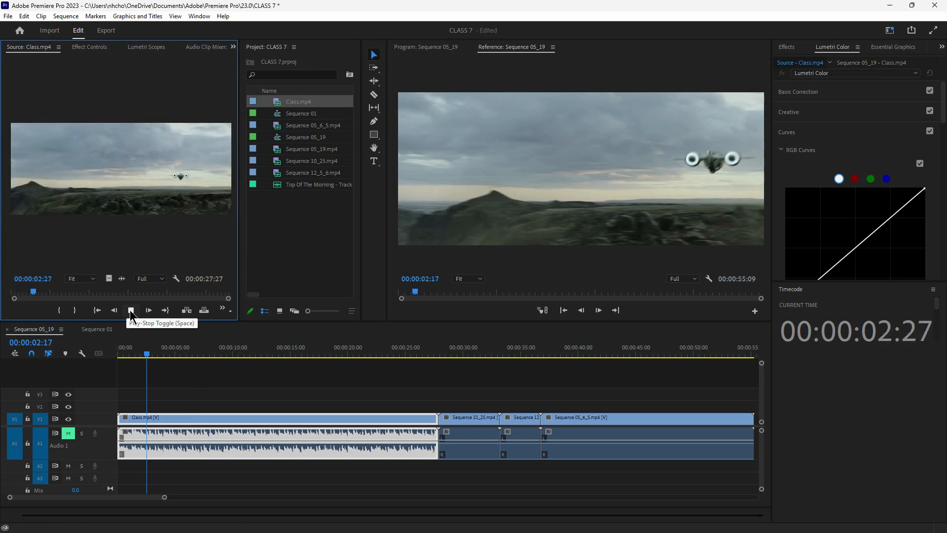
pyautogui.click(130, 309)
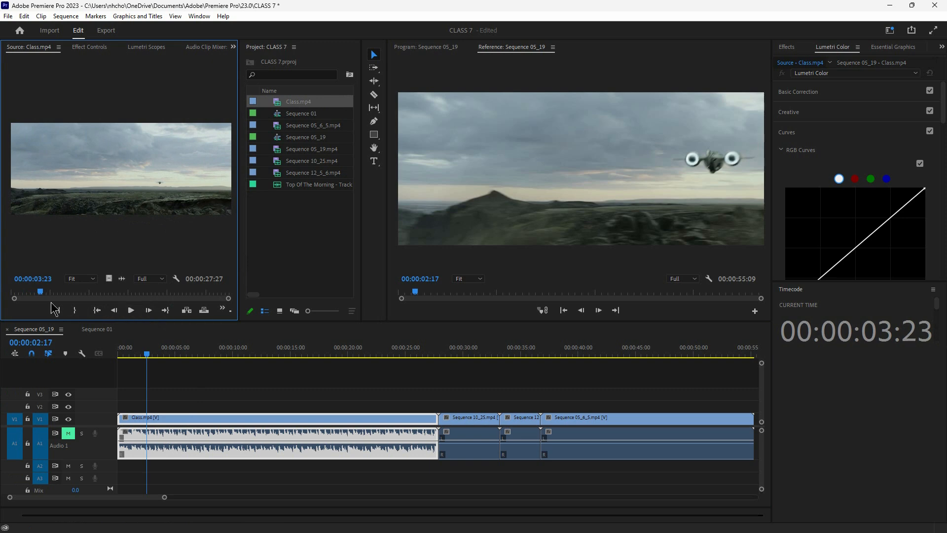
pyautogui.moveTo(42, 294); pyautogui.dragTo(46, 294)
pyautogui.click(132, 311)
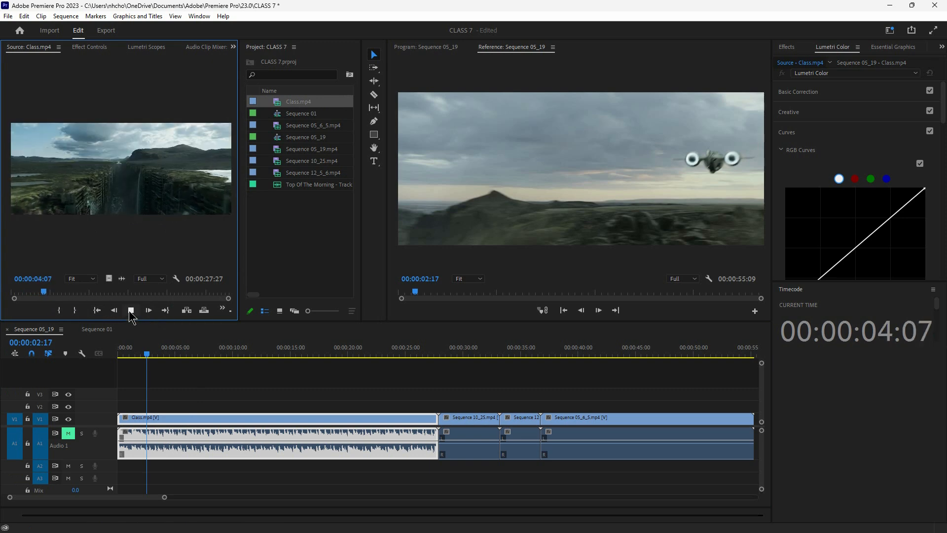
pyautogui.click(132, 311)
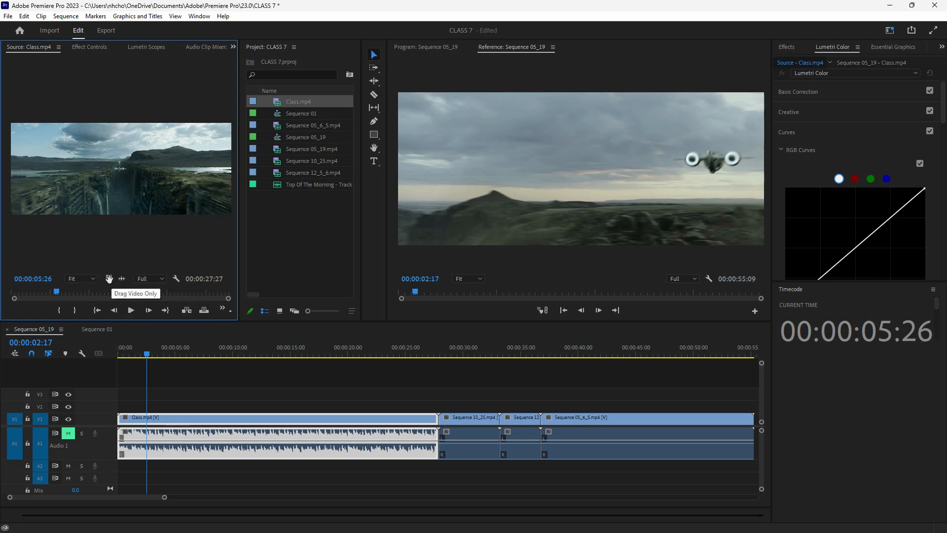
# - Delete the Class.mp4 clip from the timeline and mark the In point of its source at 00:00:00:00
pyautogui.press('Delete')
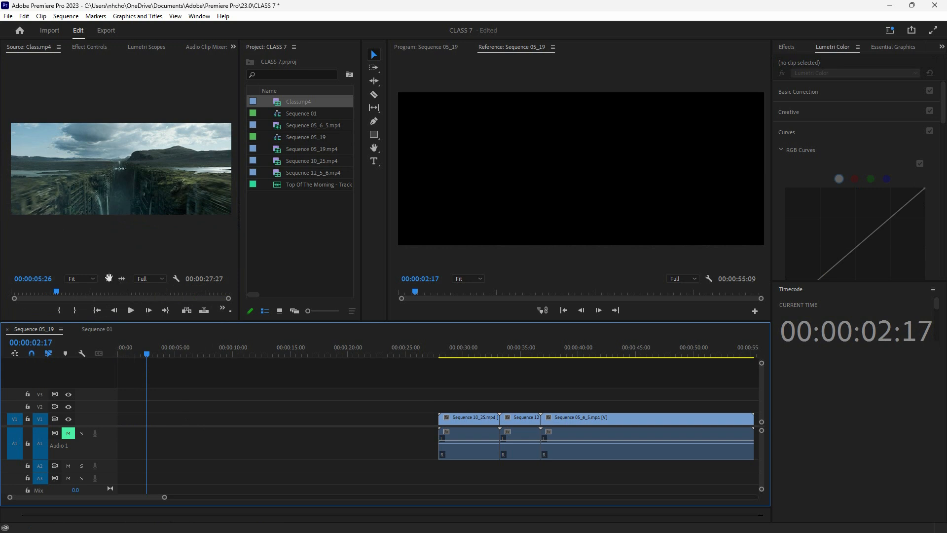
pyautogui.click(37, 291)
pyautogui.moveTo(37, 292); pyautogui.dragTo(10, 293)
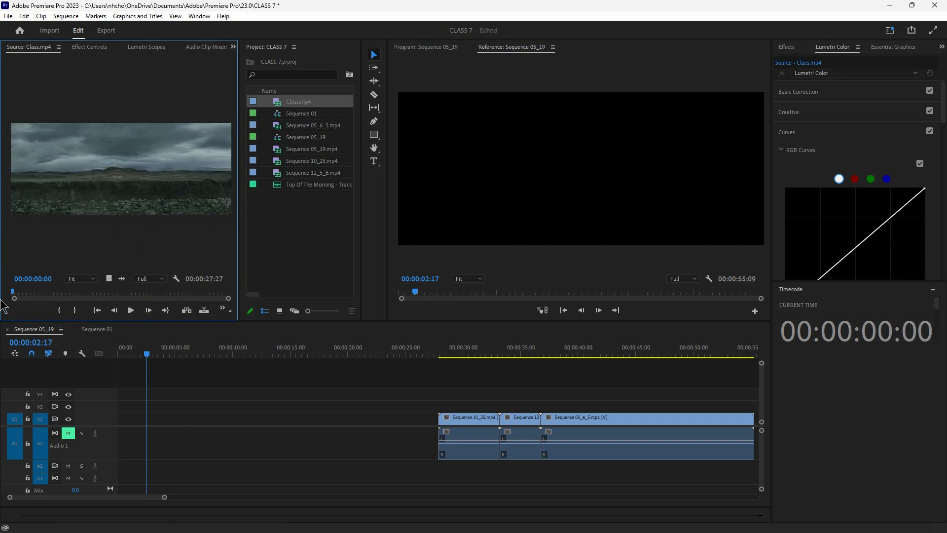
pyautogui.click(59, 309)
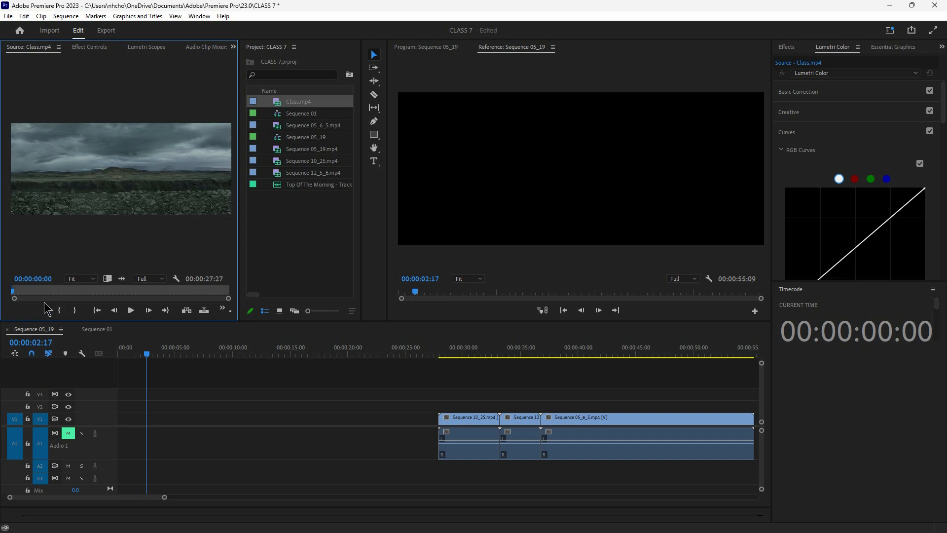
# - Mark the Out point of Class.mp4 at 00:00:17:16 and place only the range's video on track V1 at the sequence start
pyautogui.moveTo(12, 292); pyautogui.dragTo(147, 293)
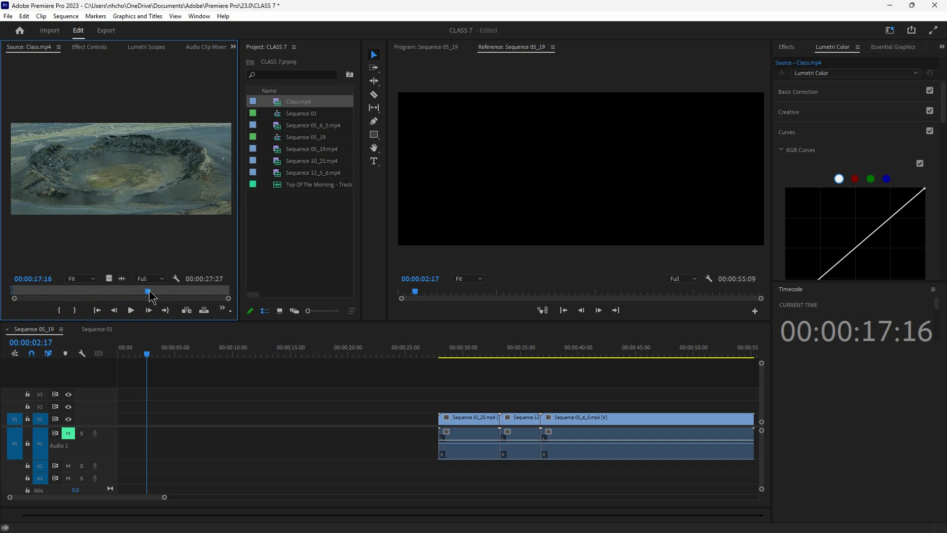
pyautogui.click(75, 311)
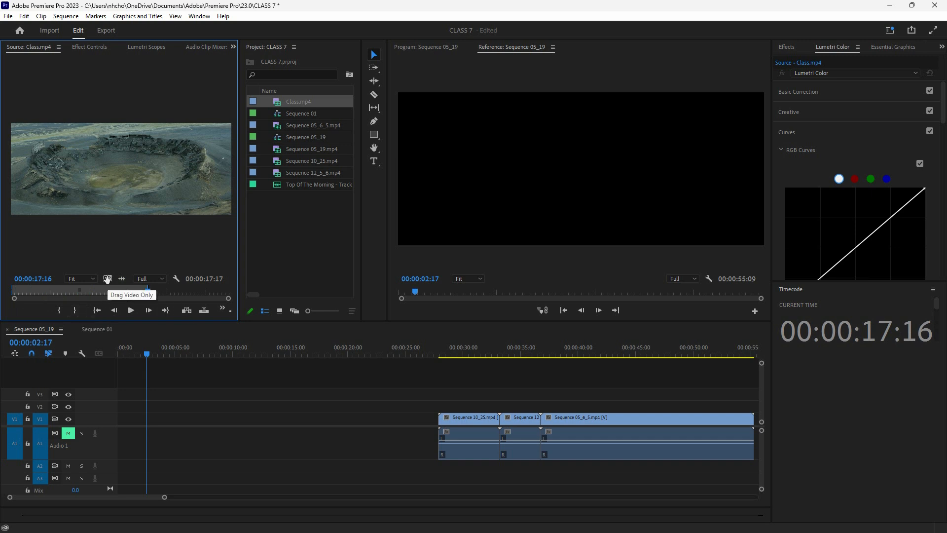
pyautogui.moveTo(107, 279); pyautogui.dragTo(121, 424)
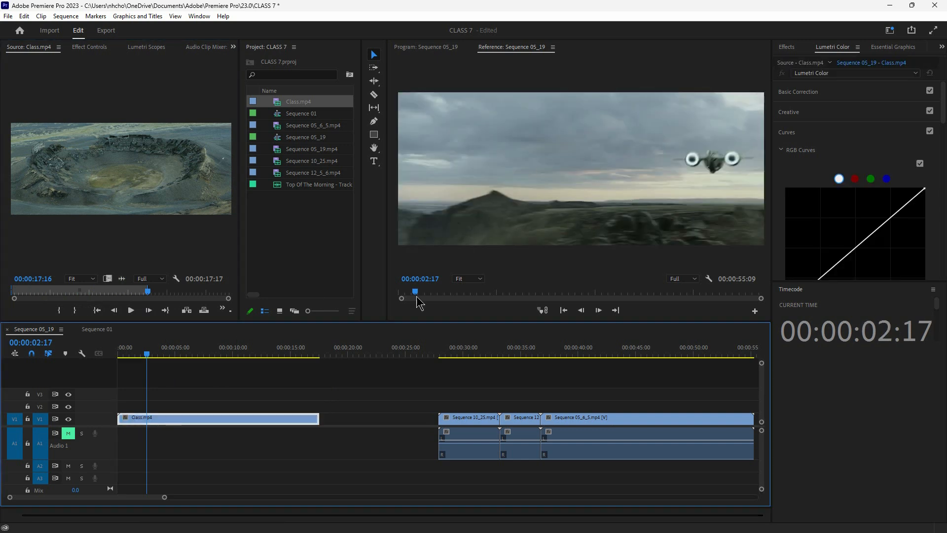
# - Preview the video-only Class.mp4 clip from the sequence start and return the playhead to 00:00:00:00
pyautogui.press('Home')
pyautogui.press('space')
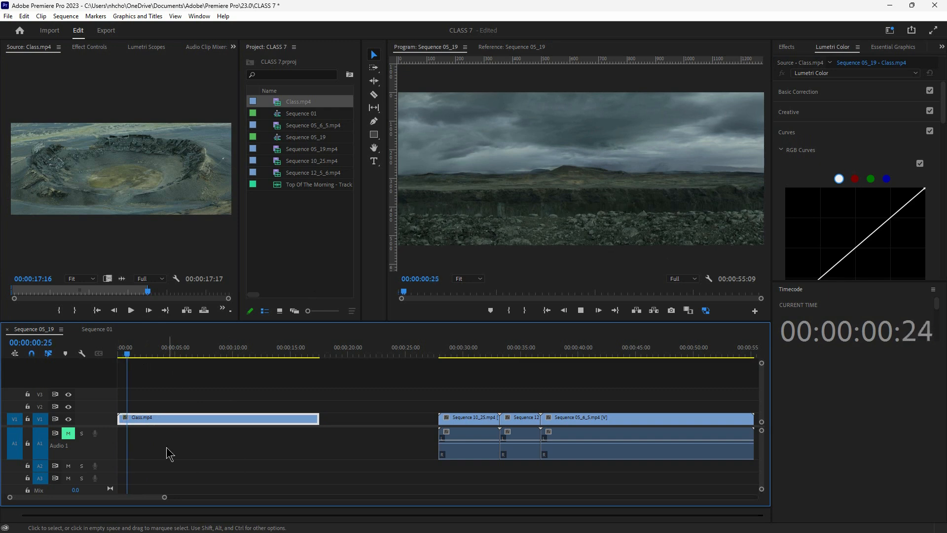
pyautogui.press('space')
pyautogui.press('Home')
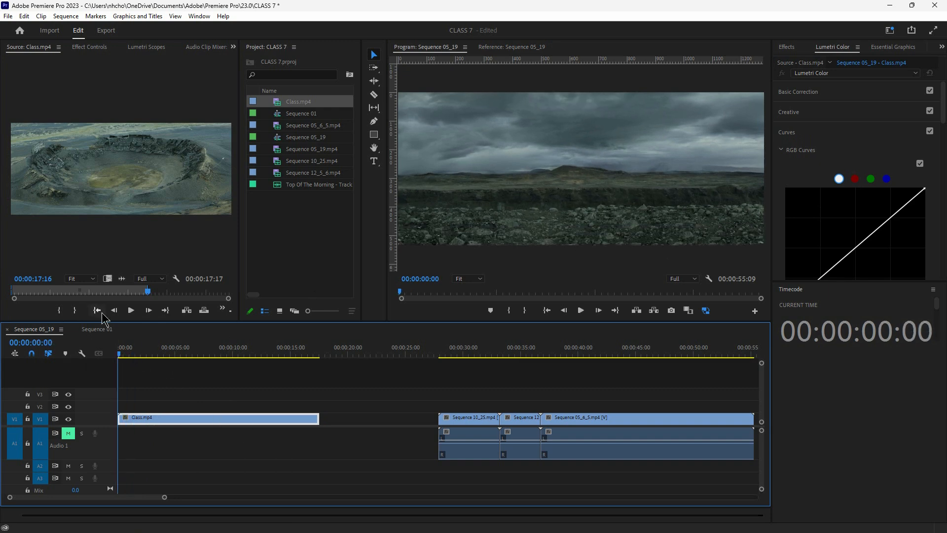
# - Place only the audio of the marked Class.mp4 range on track A1 at the sequence start and preview it with A1 unmuted
pyautogui.click(122, 279)
pyautogui.moveTo(130, 343); pyautogui.dragTo(124, 437)
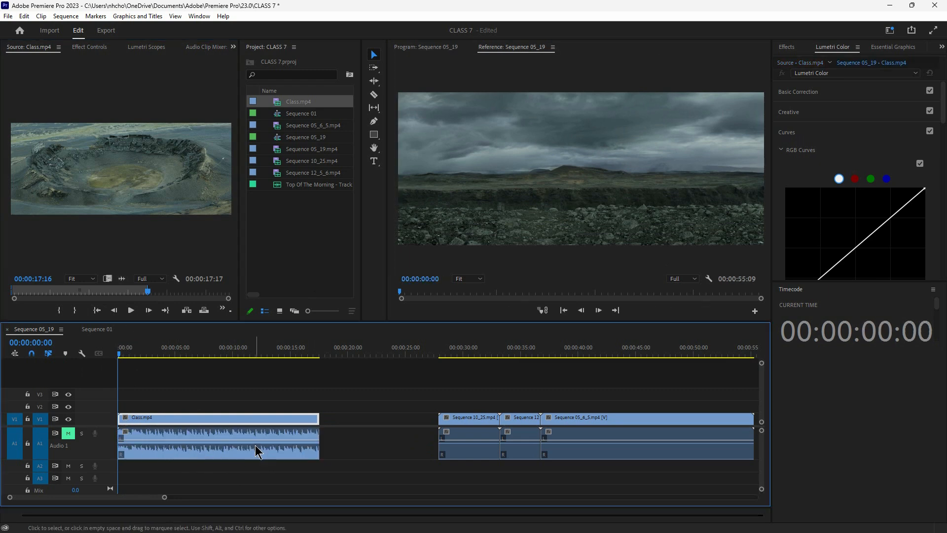
pyautogui.press('space')
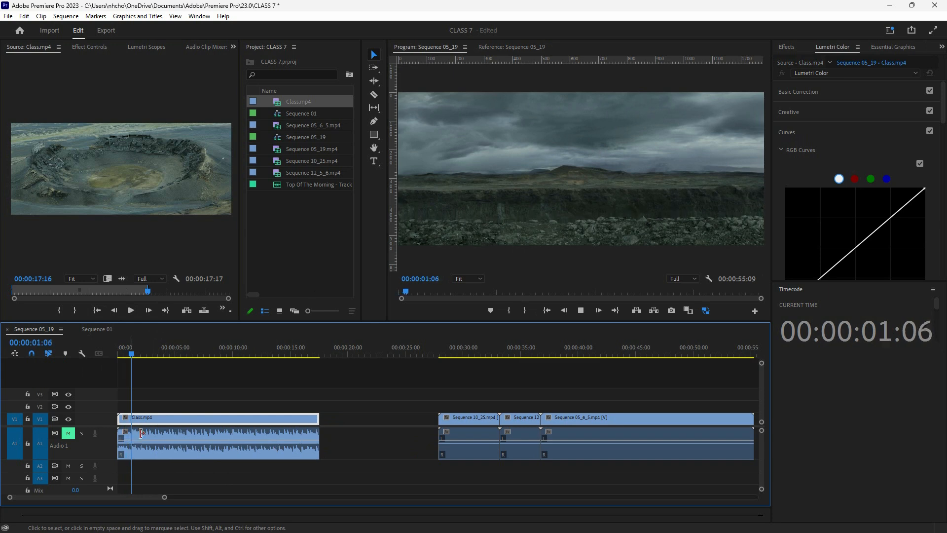
pyautogui.click(68, 434)
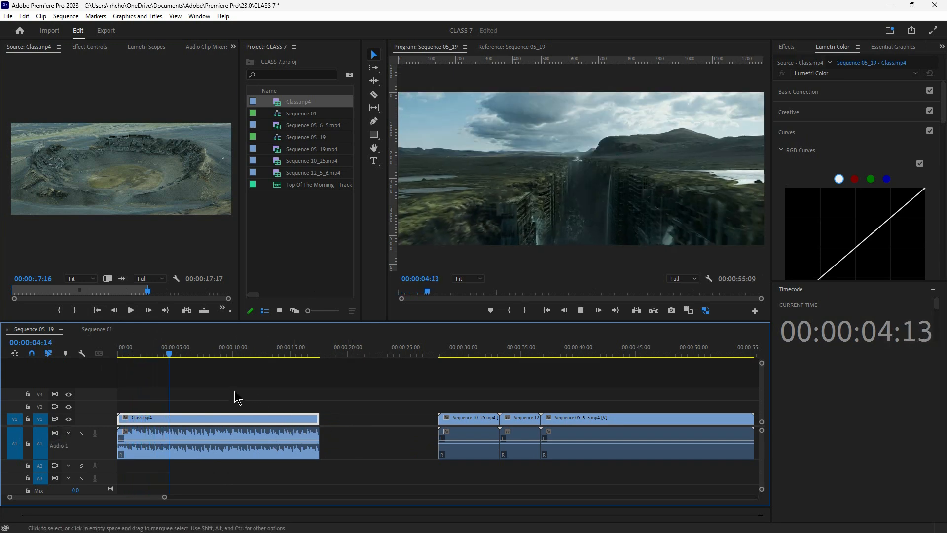
pyautogui.press('space')
pyautogui.moveTo(171, 354); pyautogui.dragTo(117, 354)
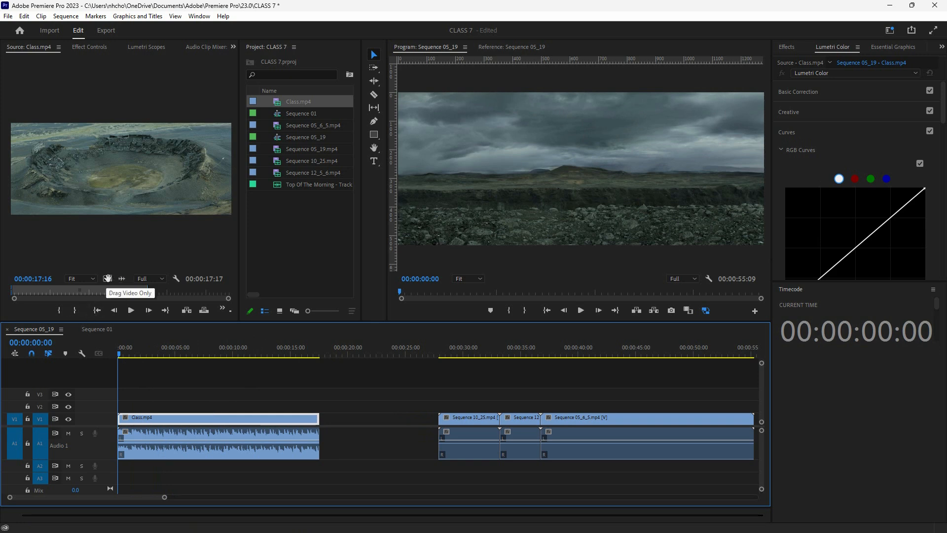
# - Set the Source Monitor's playback resolution to 1/2 and then reduce it to 1/4
pyautogui.click(163, 280)
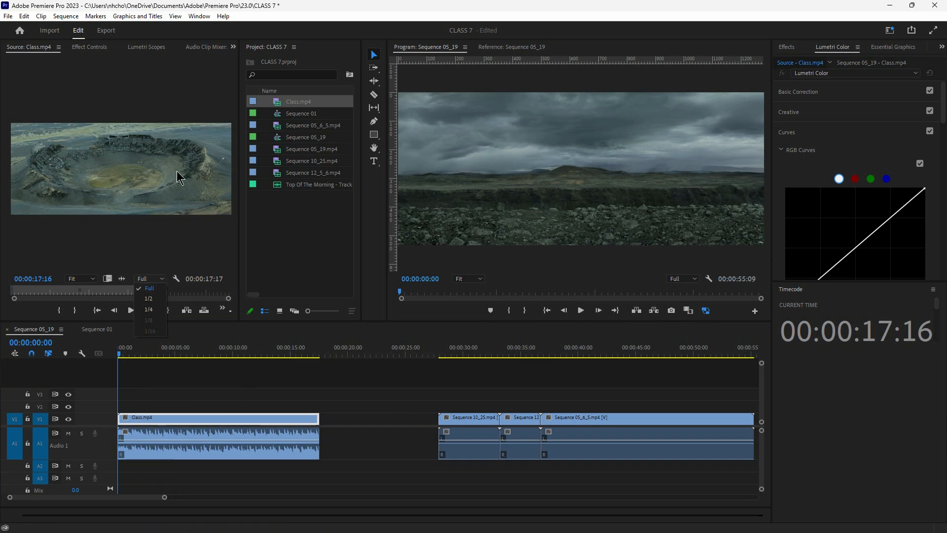
pyautogui.click(153, 300)
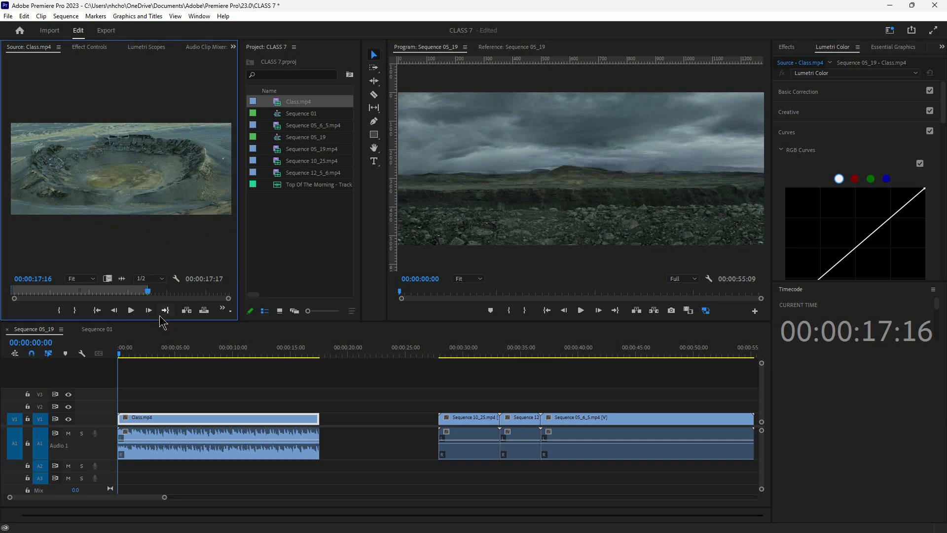
pyautogui.click(164, 279)
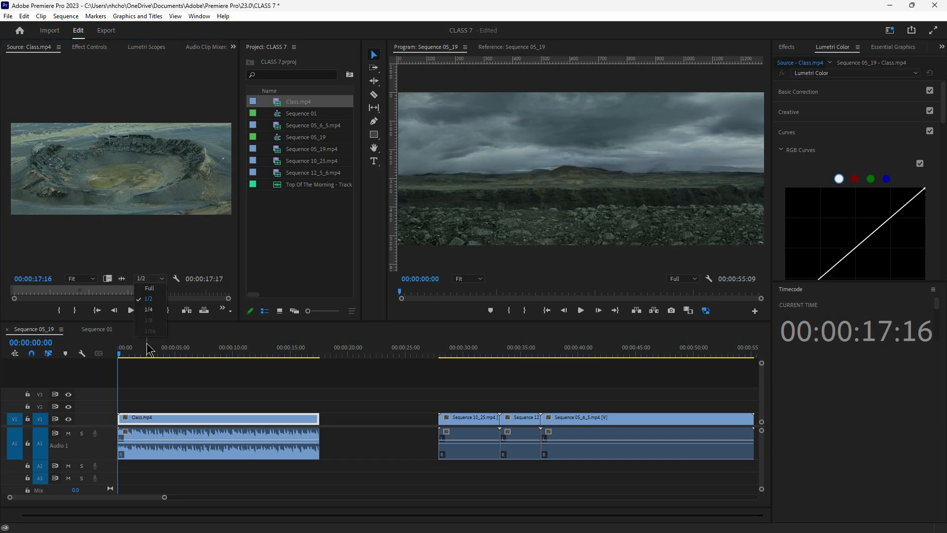
pyautogui.click(153, 312)
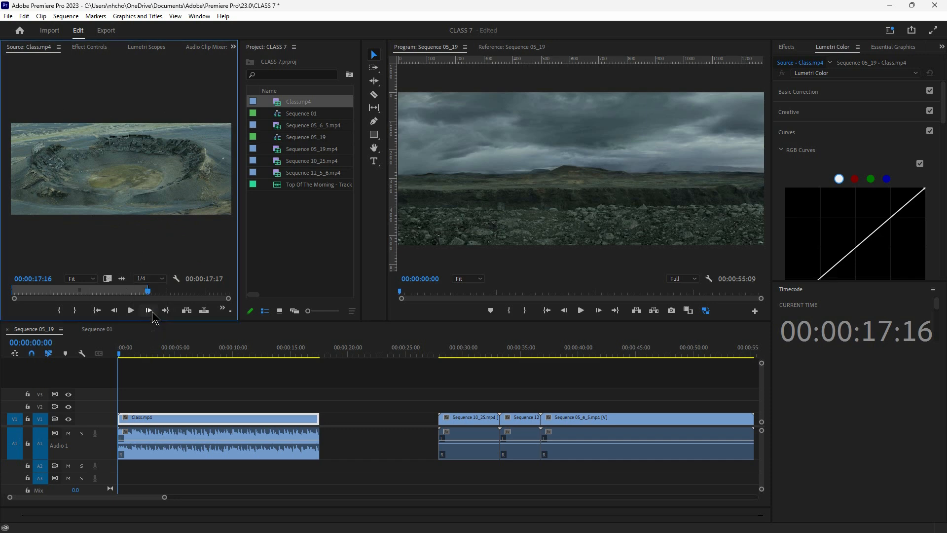
pyautogui.click(162, 279)
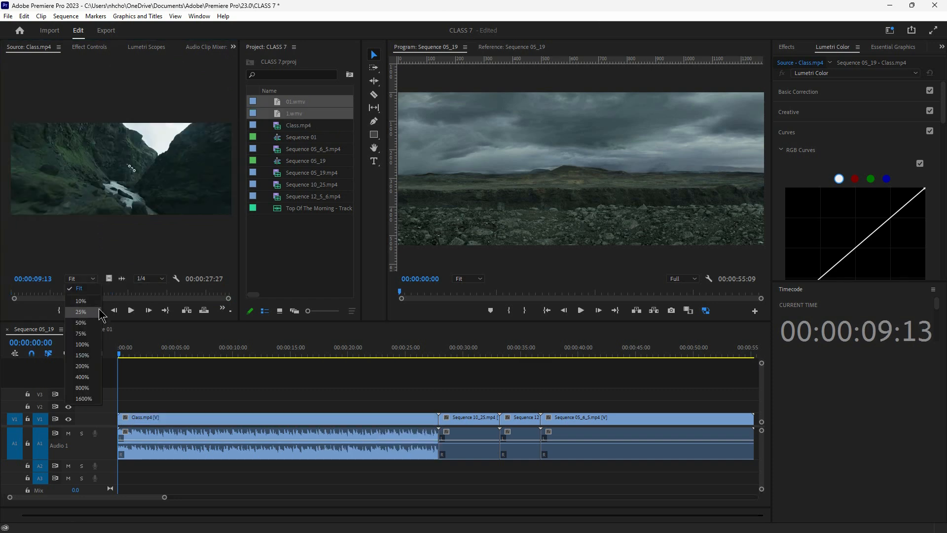
pyautogui.click(176, 381)
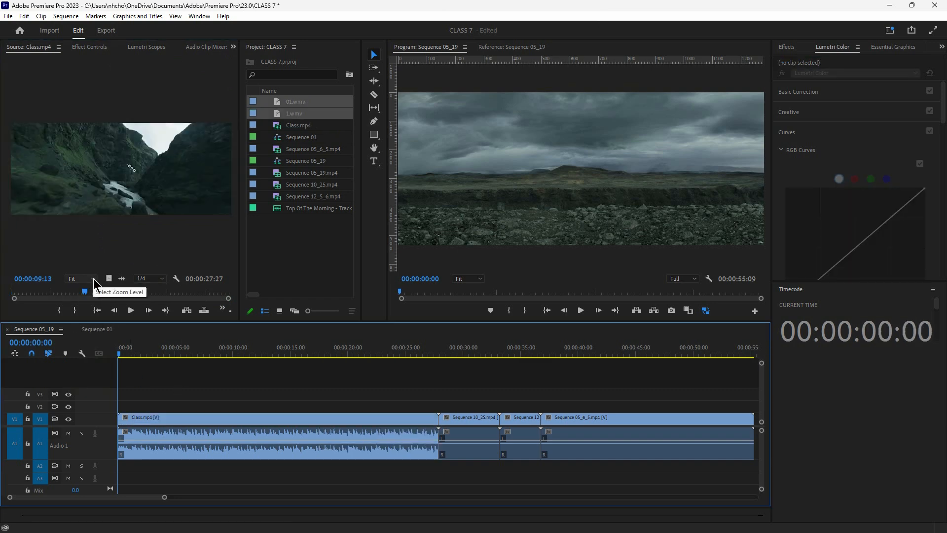
pyautogui.click(93, 279)
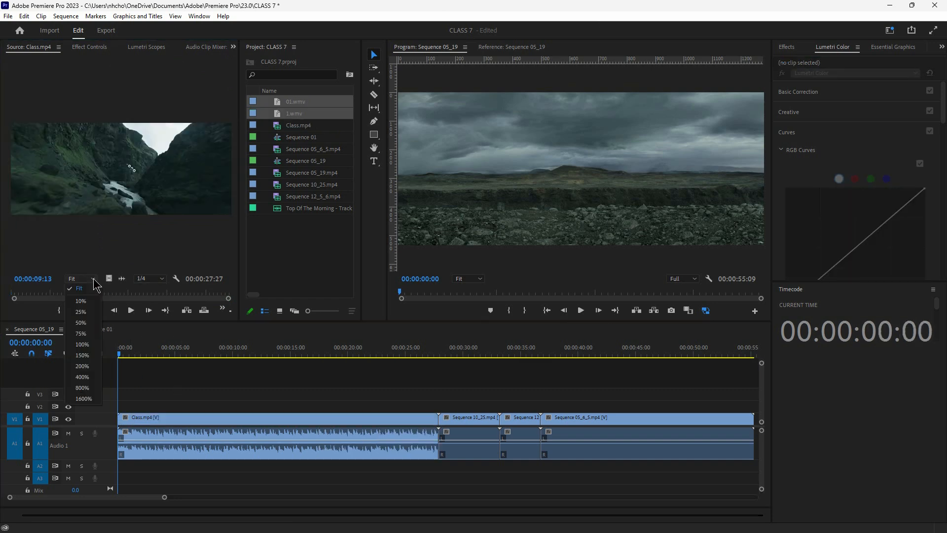
pyautogui.click(58, 220)
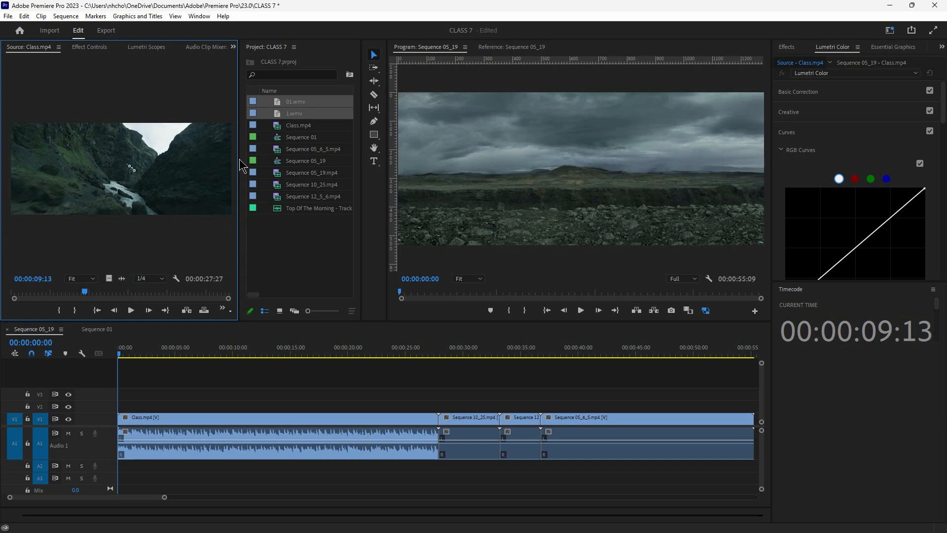
# - Set the Source Monitor's zoom level to 10% and then to 25%
pyautogui.click(93, 278)
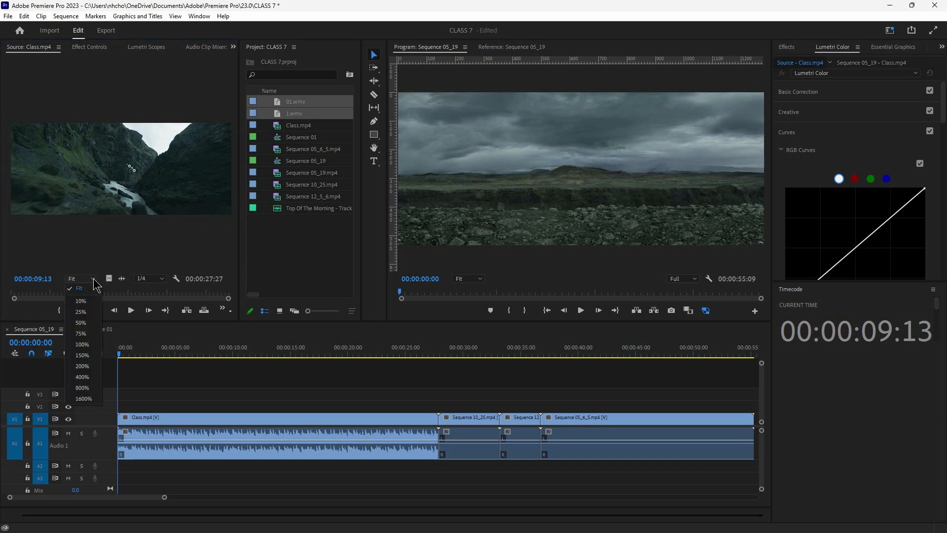
pyautogui.click(80, 301)
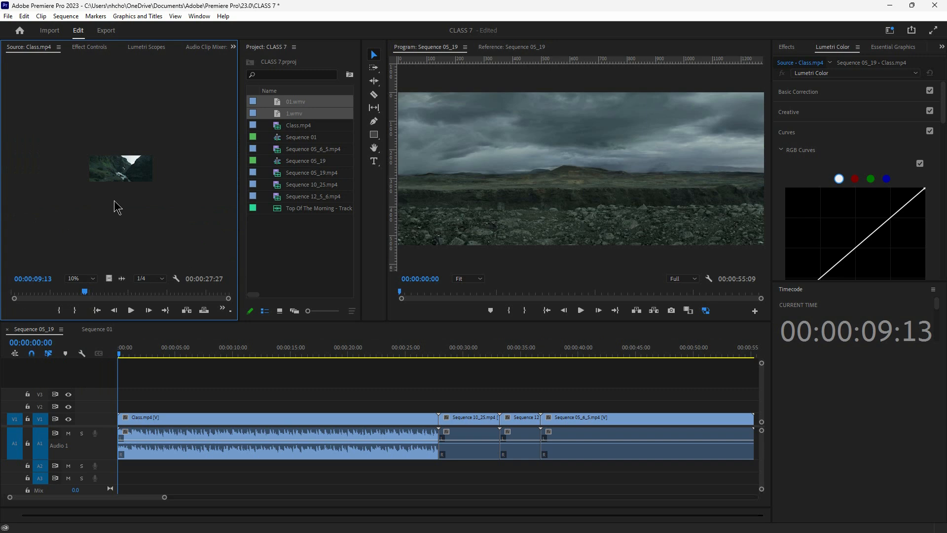
pyautogui.click(93, 279)
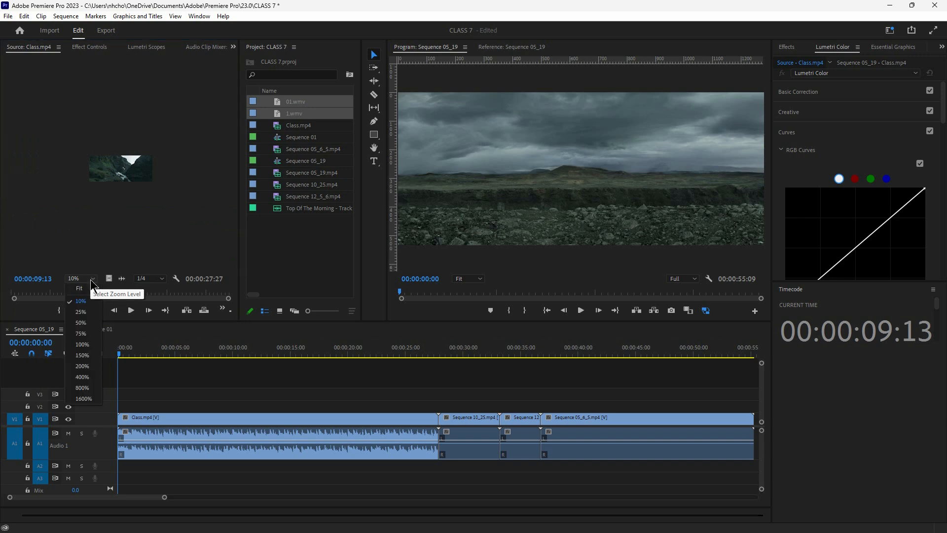
pyautogui.click(80, 312)
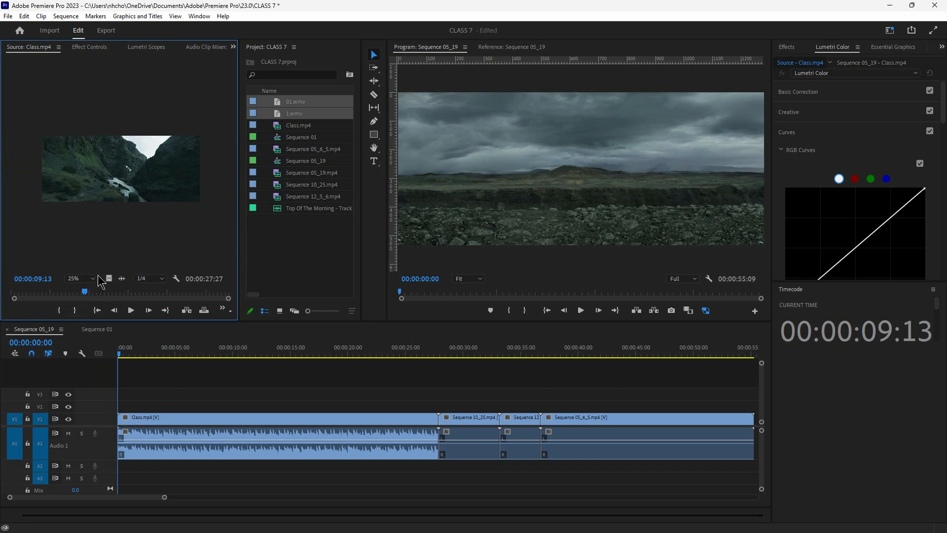
# - Magnify the Source Monitor to 1600%, look at another part of the frame, and reduce the zoom level to 200%
pyautogui.click(93, 278)
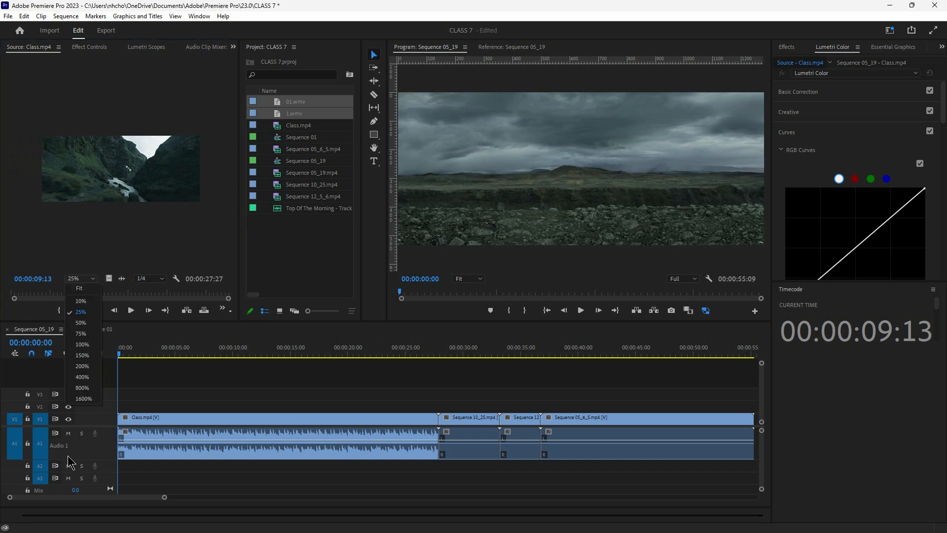
pyautogui.click(85, 399)
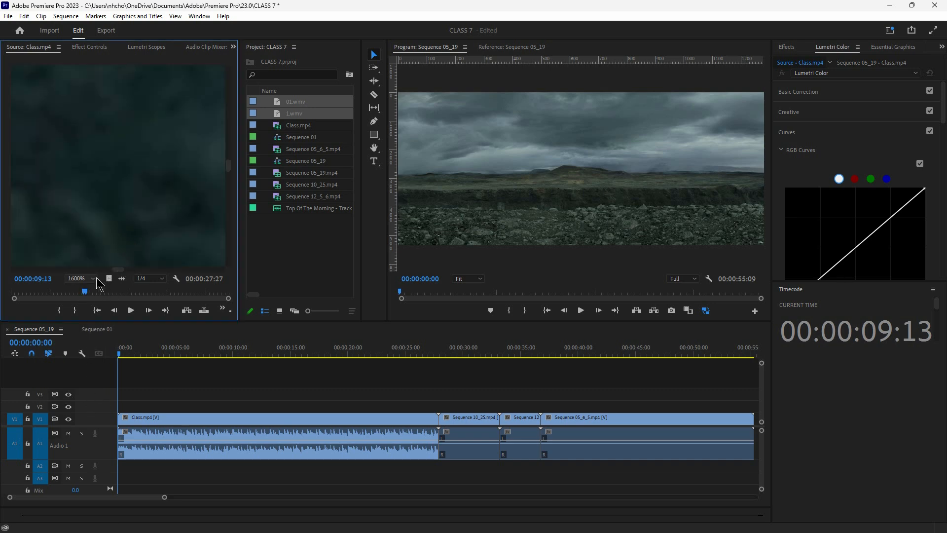
pyautogui.moveTo(119, 270); pyautogui.dragTo(95, 272)
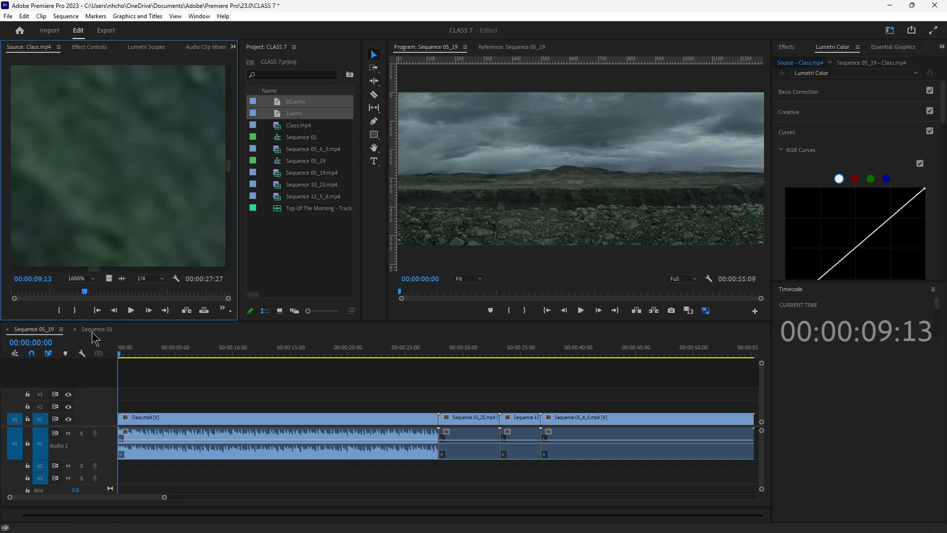
pyautogui.click(94, 280)
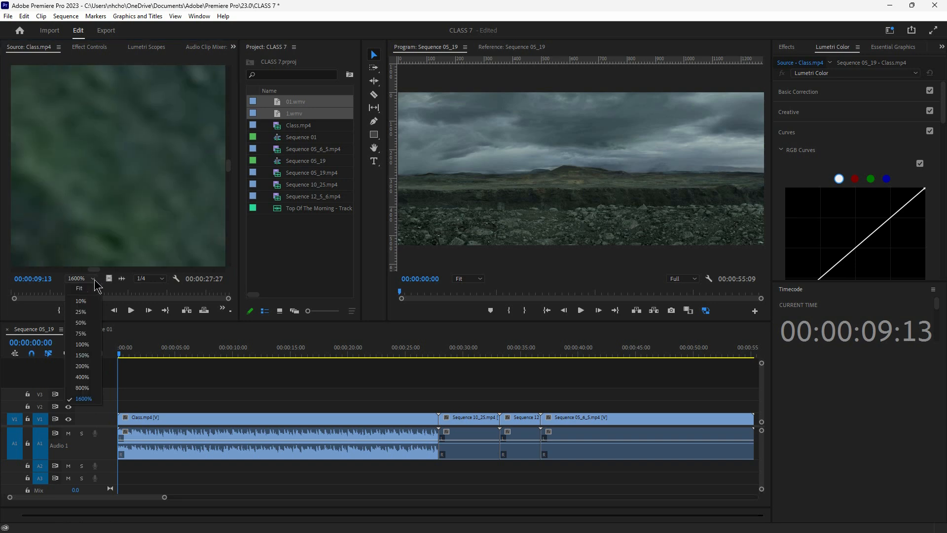
pyautogui.click(90, 366)
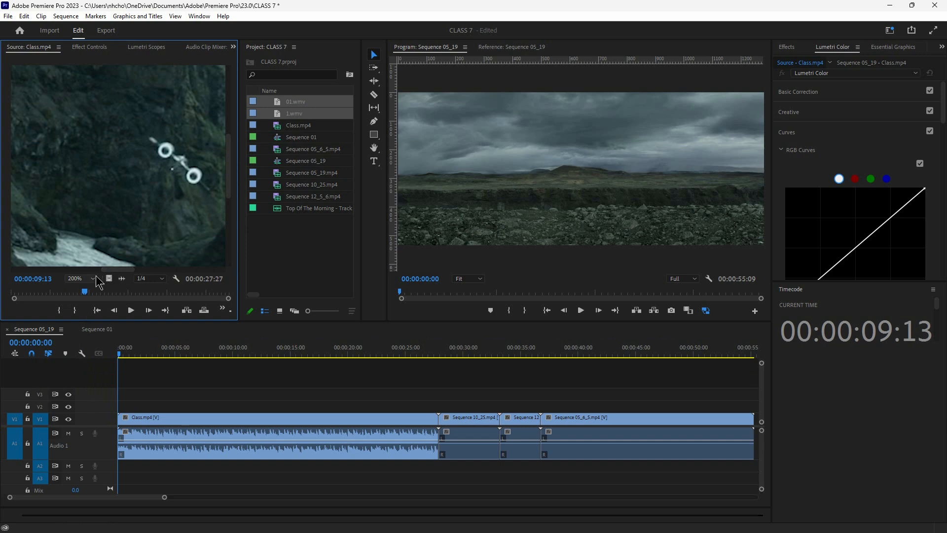
# - Set the Source Monitor's zoom level to 50% and then restore it to Fit
pyautogui.click(93, 280)
pyautogui.click(92, 321)
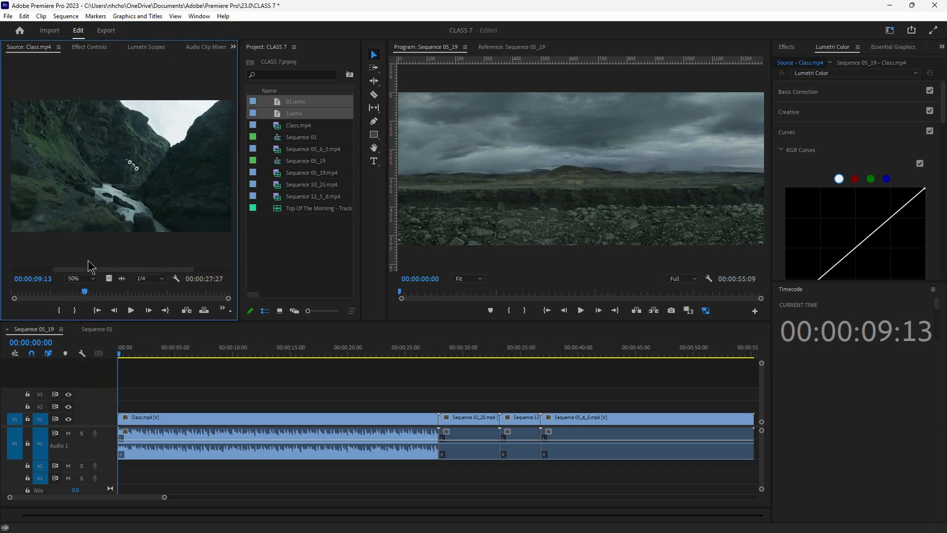
pyautogui.click(94, 279)
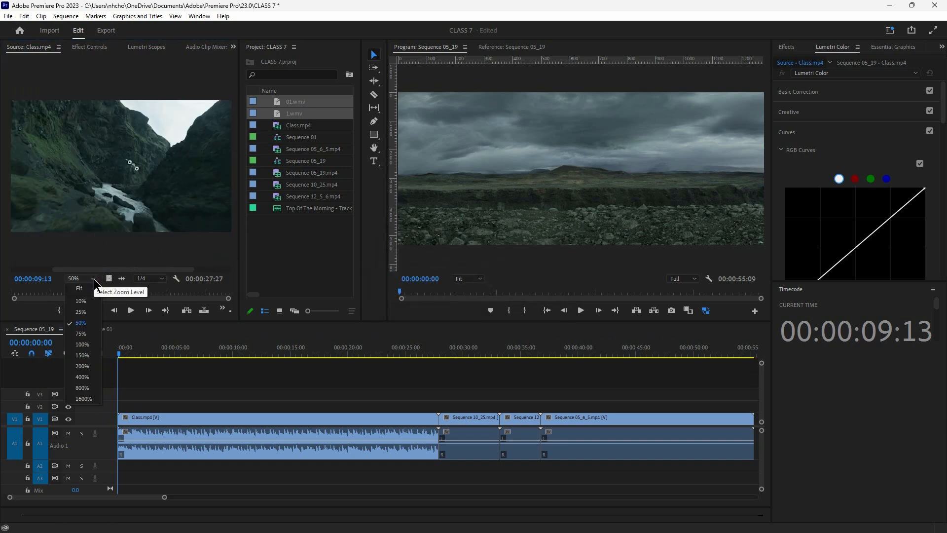
pyautogui.click(85, 288)
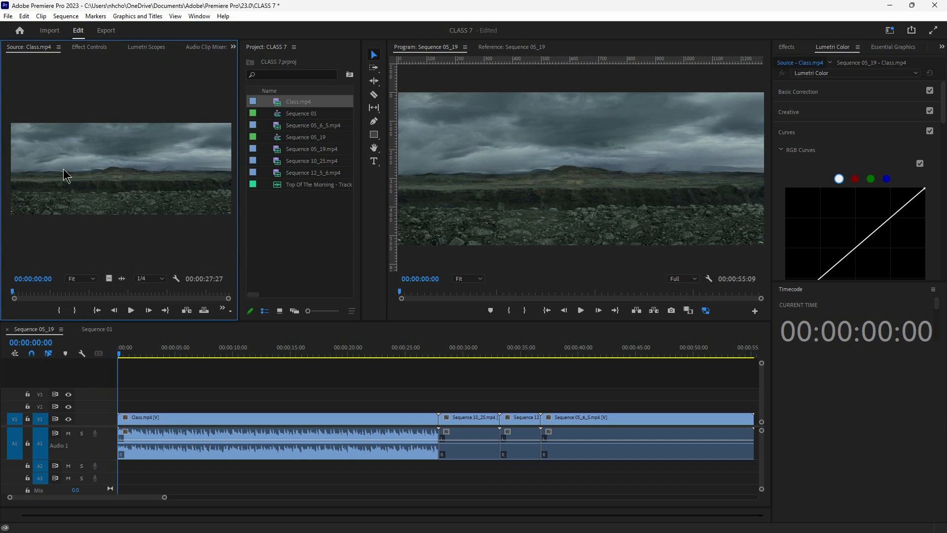
# - Briefly play the beginning of Class.mp4 in the Source Monitor and scrub to 00:00:07:25
pyautogui.press('space')
pyautogui.press('space')
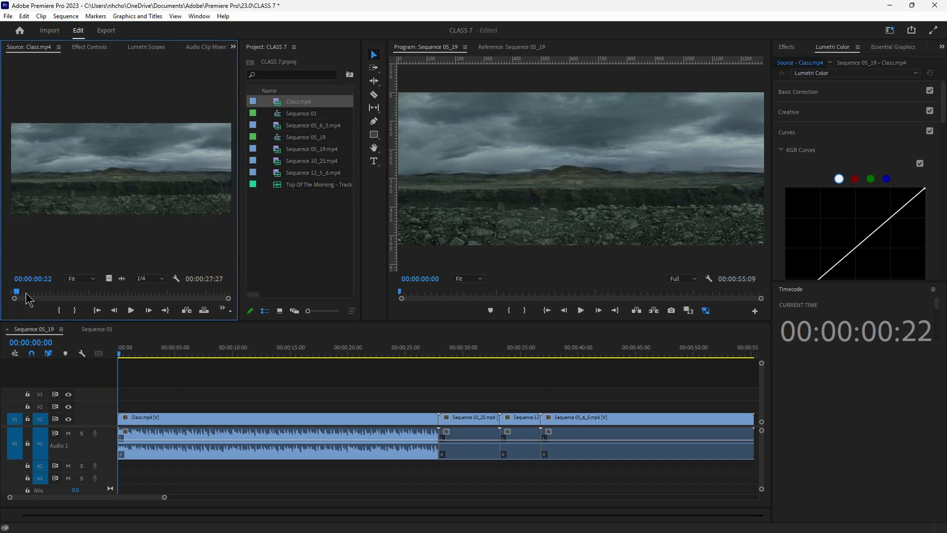
pyautogui.press('space')
pyautogui.press('space')
pyautogui.moveTo(21, 292); pyautogui.dragTo(74, 293)
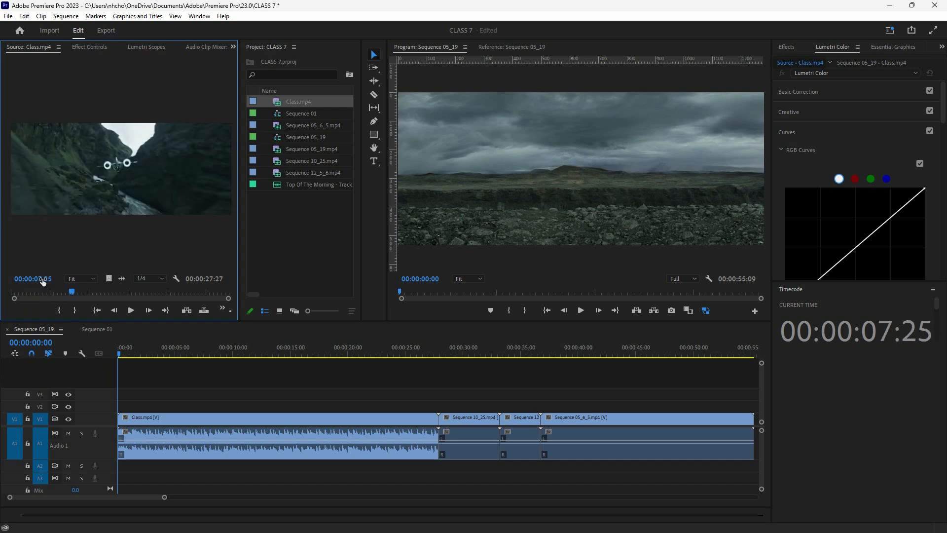
# - Play Class.mp4 onward in the Source Monitor, pausing at 00:00:17:00 and stopping at 00:00:17:27
pyautogui.press('space')
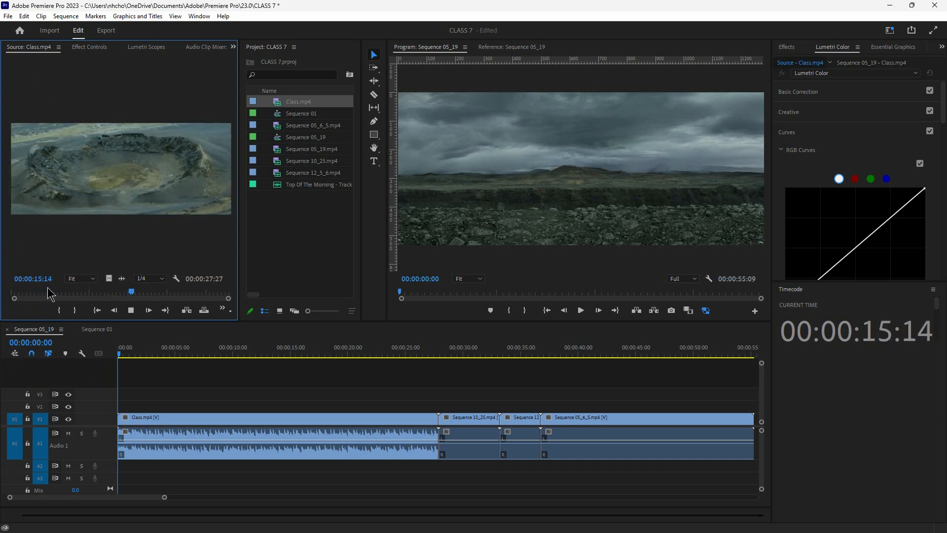
pyautogui.press('space')
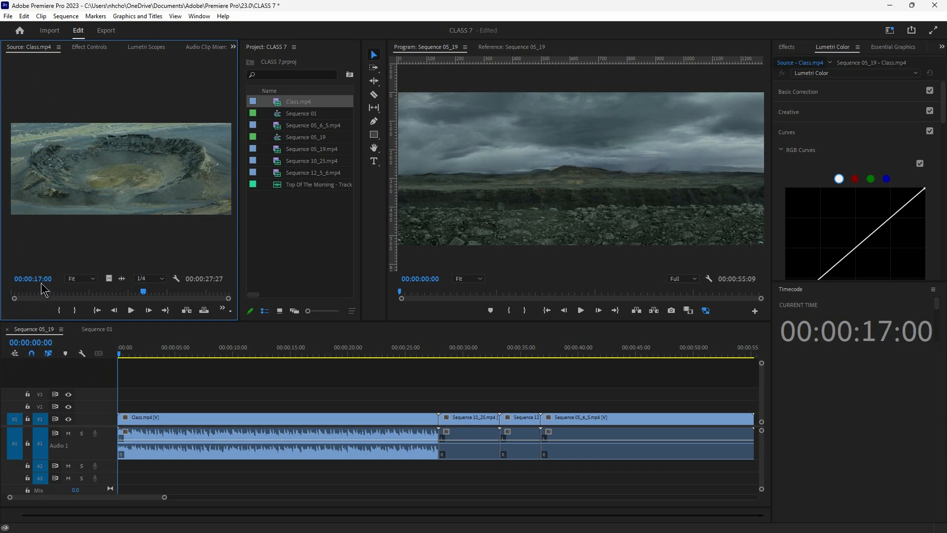
pyautogui.press('space')
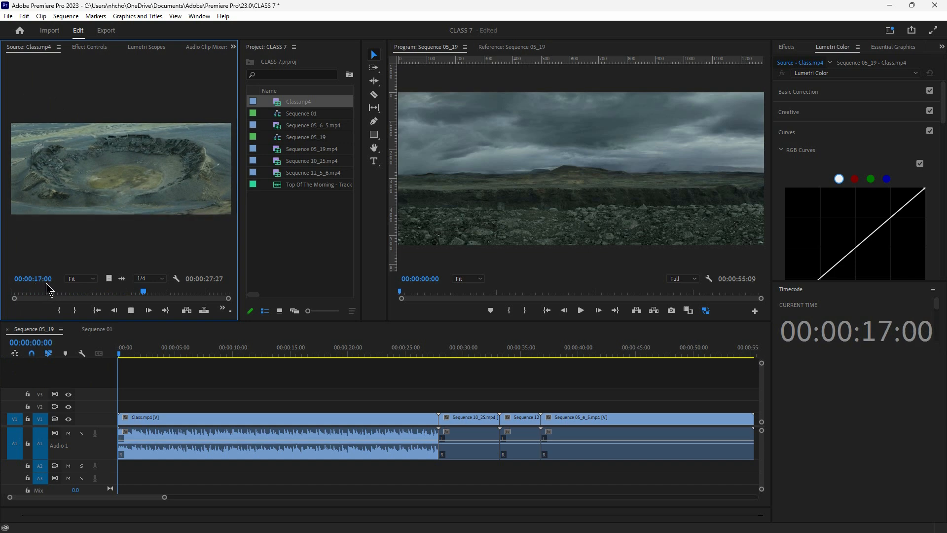
pyautogui.press('space')
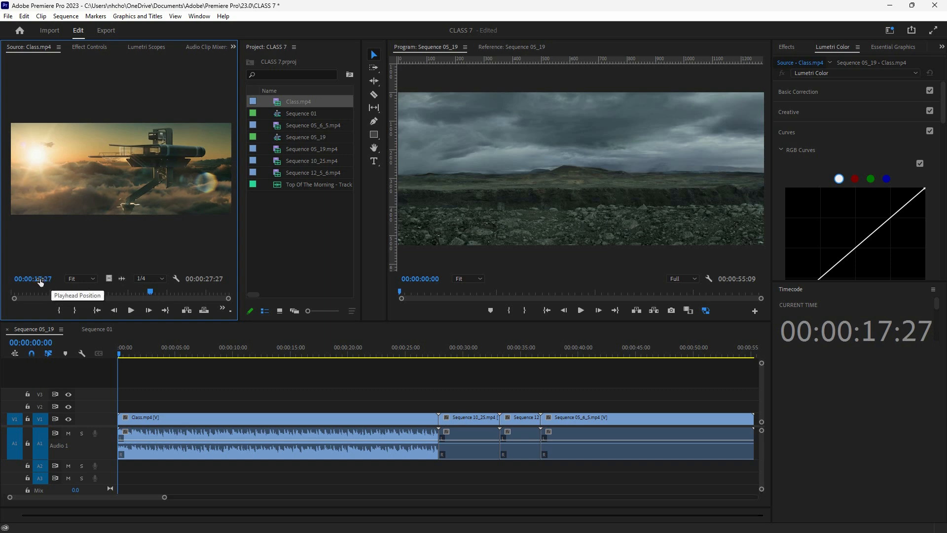
pyautogui.click(177, 279)
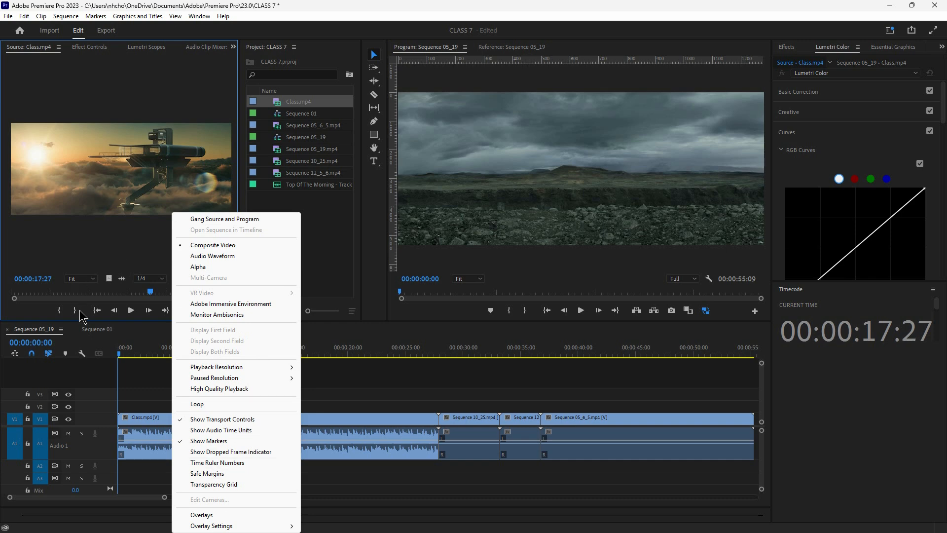
pyautogui.click(149, 313)
pyautogui.click(176, 279)
pyautogui.click(149, 257)
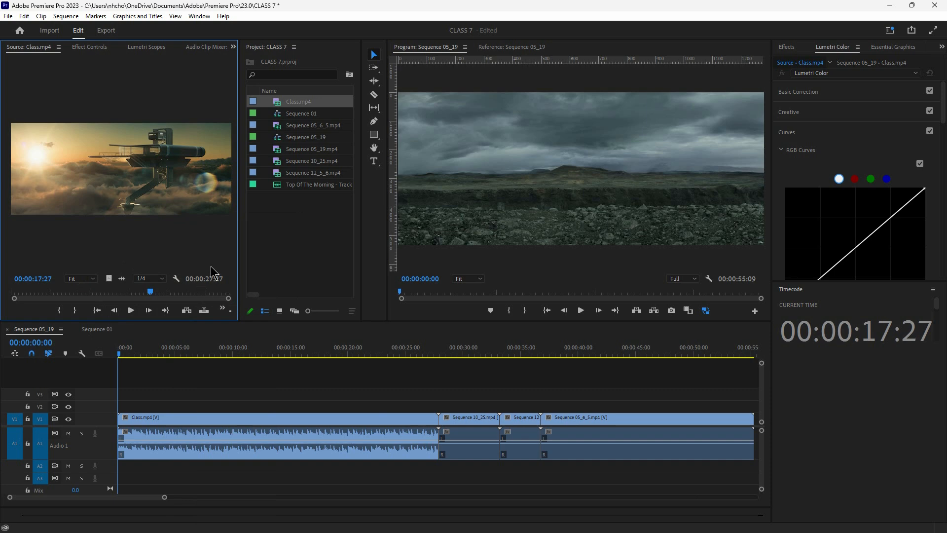
# - Scrub Class.mp4 in the Source Monitor from its start to 00:00:27:27 and back to 00:00:05:13
pyautogui.click(14, 294)
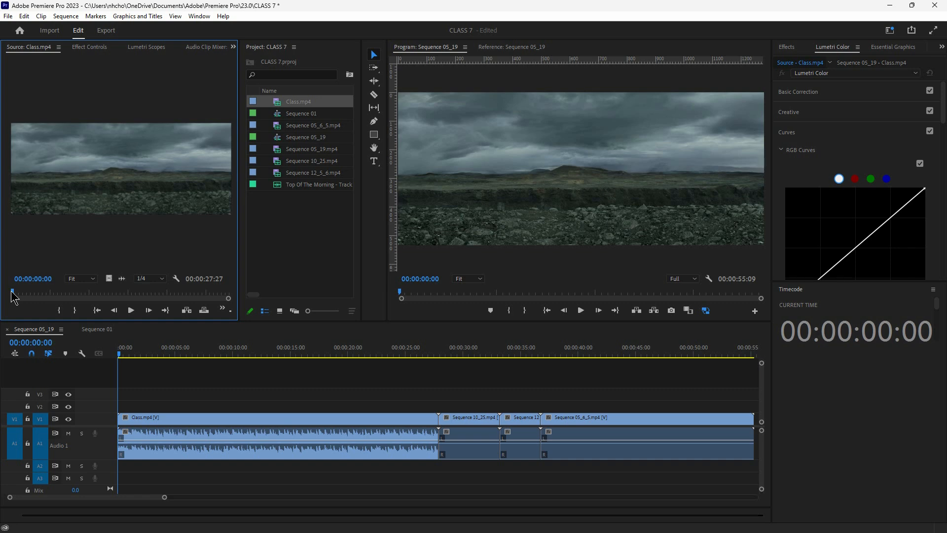
pyautogui.moveTo(12, 296); pyautogui.dragTo(232, 295)
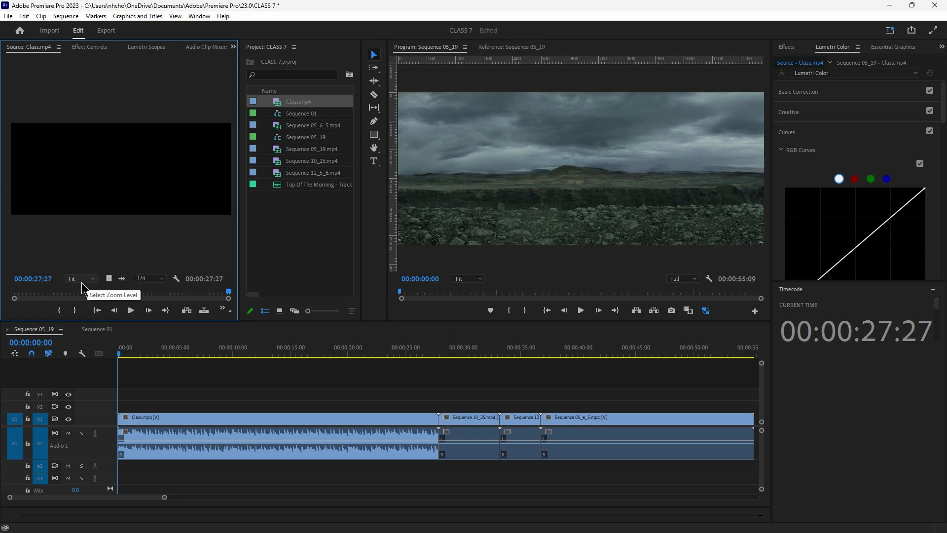
pyautogui.moveTo(64, 293); pyautogui.dragTo(56, 296)
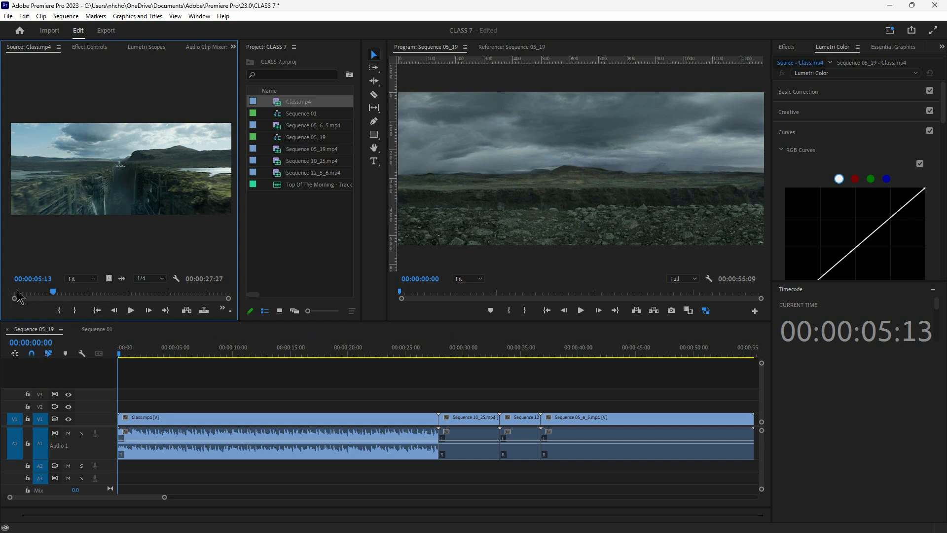
# - Send the Source Monitor's playhead to the In point and then to the Out point of Class.mp4
pyautogui.click(98, 312)
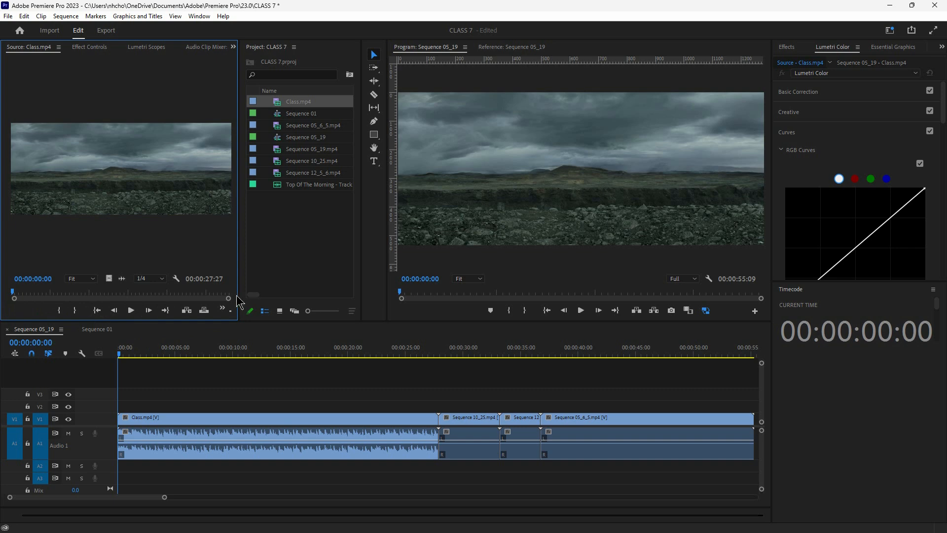
pyautogui.click(165, 310)
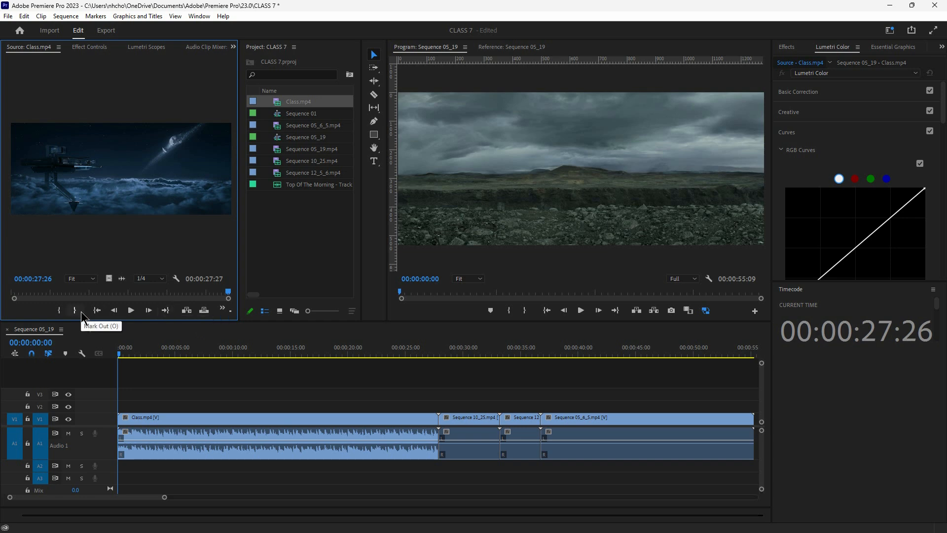
# - Place the Source Monitor's playhead at 00:00:10:02 and step it back frame by frame to 00:00:09:20
pyautogui.click(90, 294)
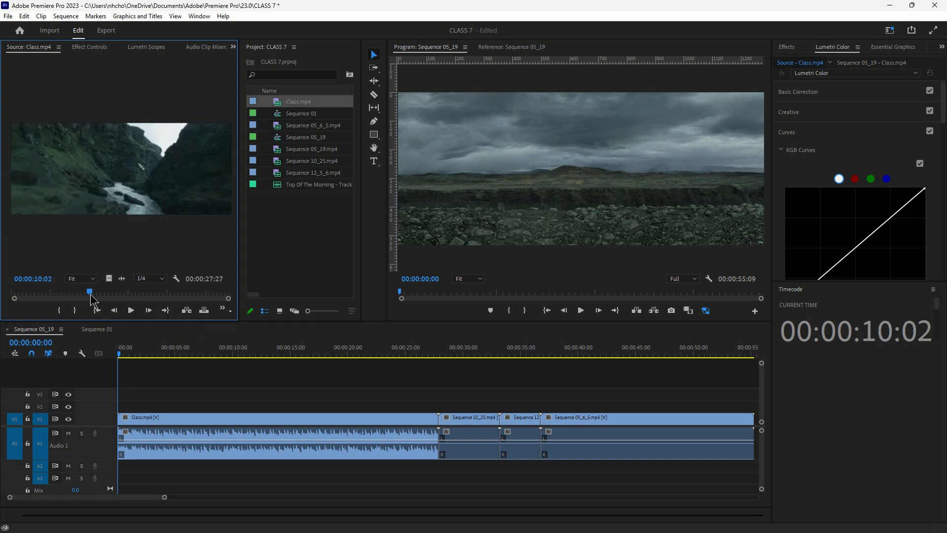
pyautogui.click(115, 311)
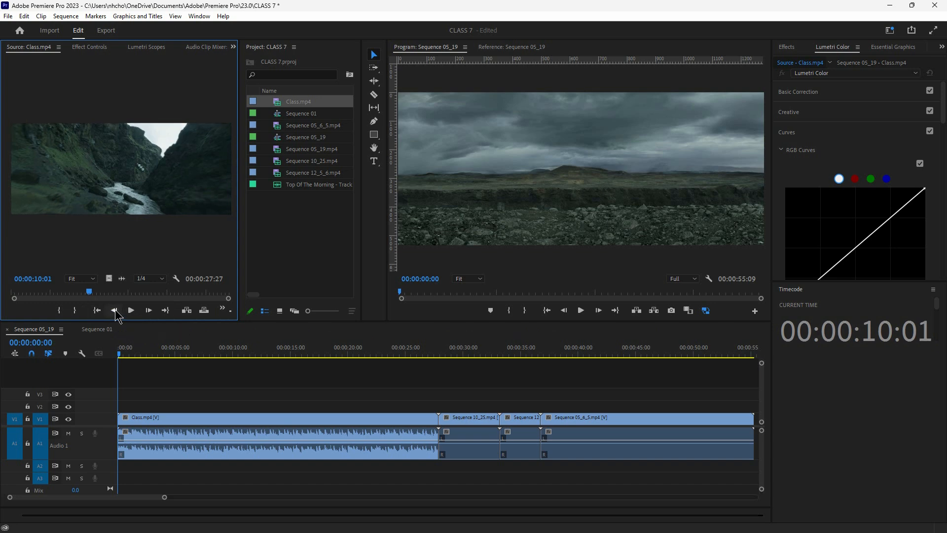
pyautogui.click(115, 311)
pyautogui.click(115, 310)
pyautogui.click(115, 311)
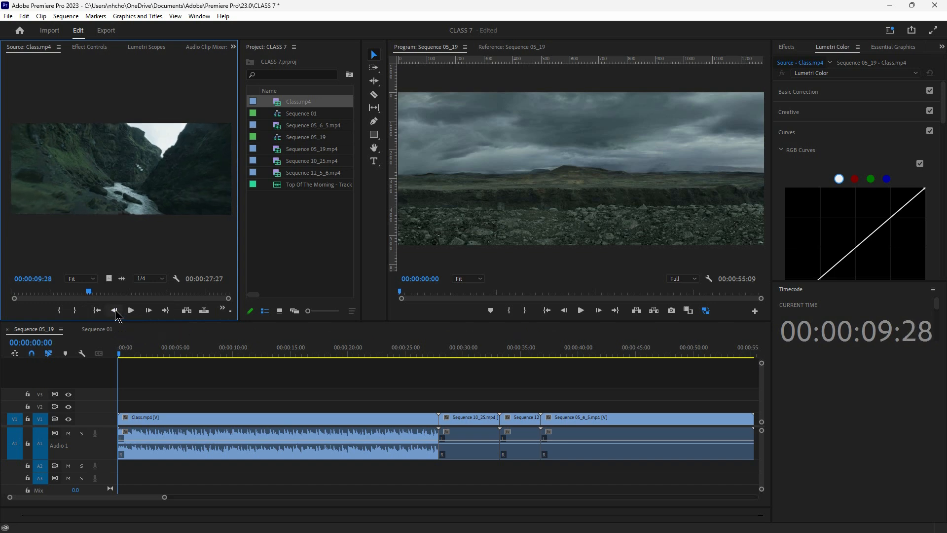
pyautogui.click(115, 310)
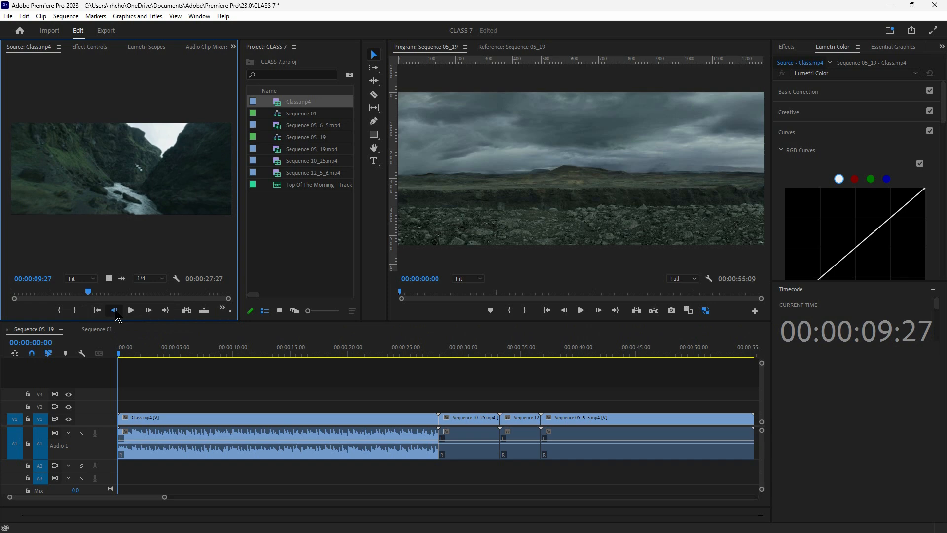
pyautogui.click(115, 311)
pyautogui.click(115, 311)
pyautogui.click(115, 311)
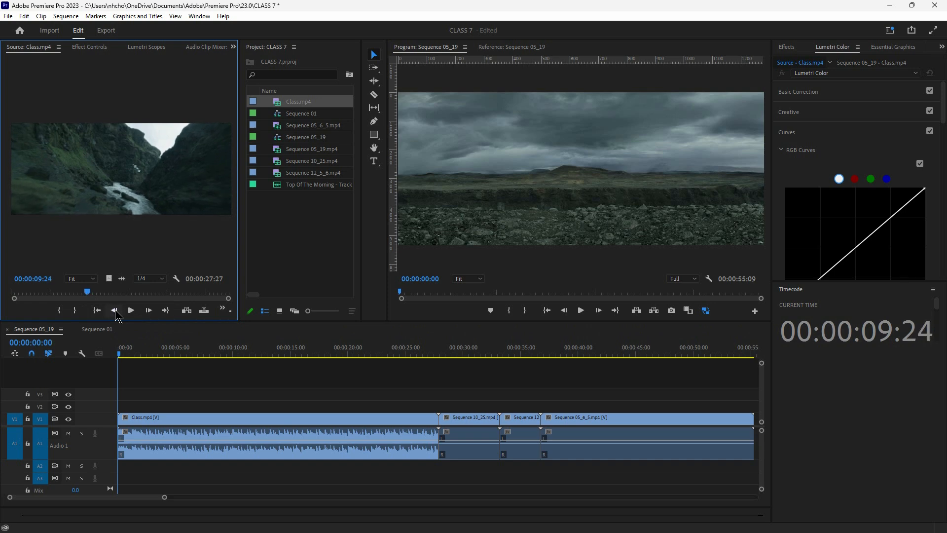
pyautogui.click(115, 310)
pyautogui.click(115, 310)
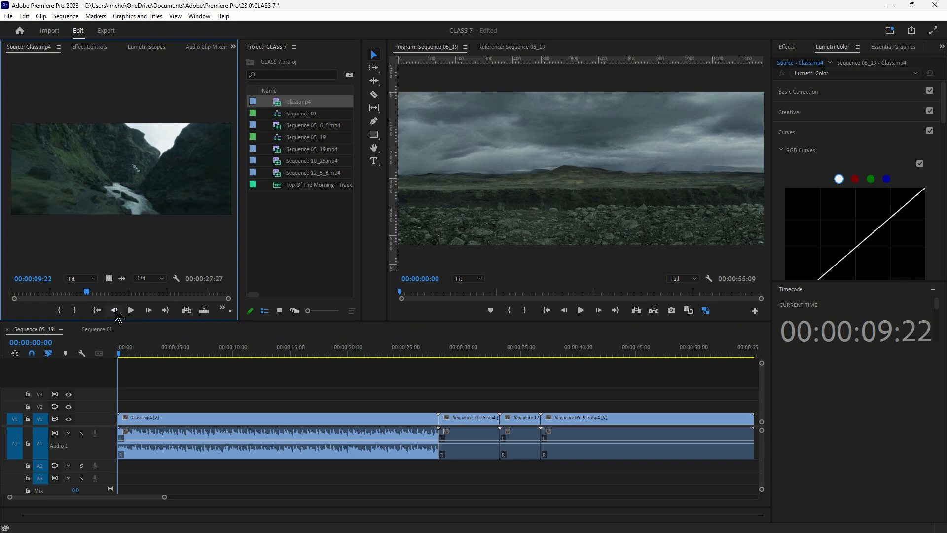
pyautogui.click(115, 311)
pyautogui.click(115, 311)
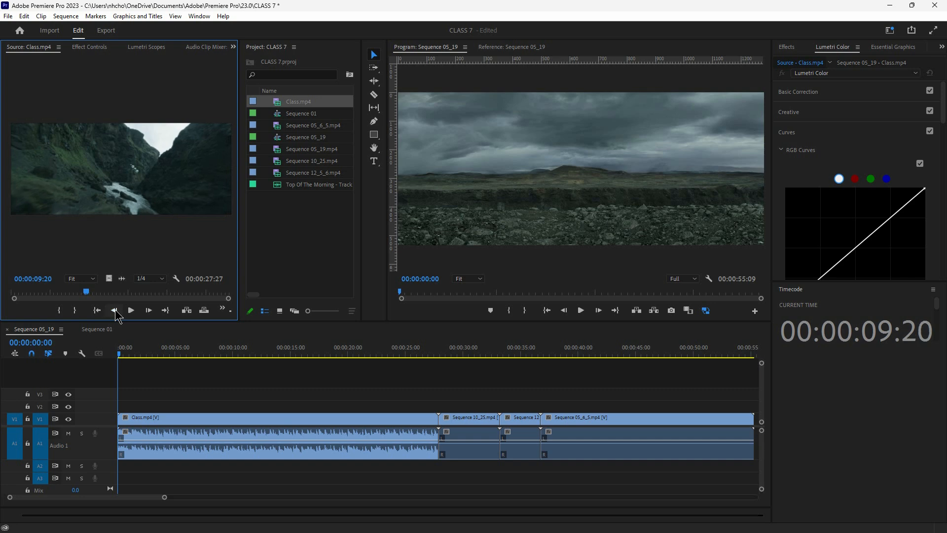
# - Step the Source Monitor's playhead back to 00:00:09:18 and forward frame by frame to 00:00:10:08 in Class.mp4
pyautogui.click(115, 311)
pyautogui.click(115, 310)
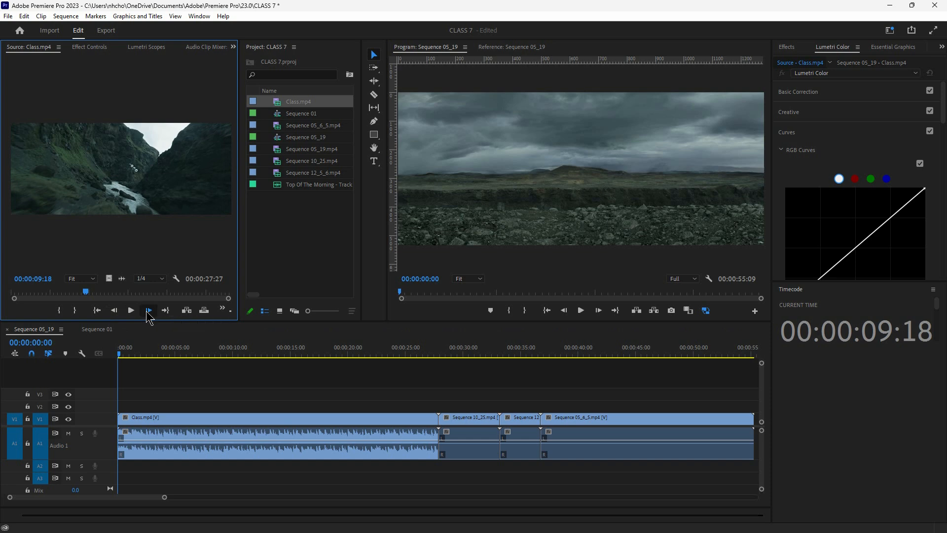
pyautogui.click(148, 310)
pyautogui.click(148, 310)
pyautogui.click(148, 310)
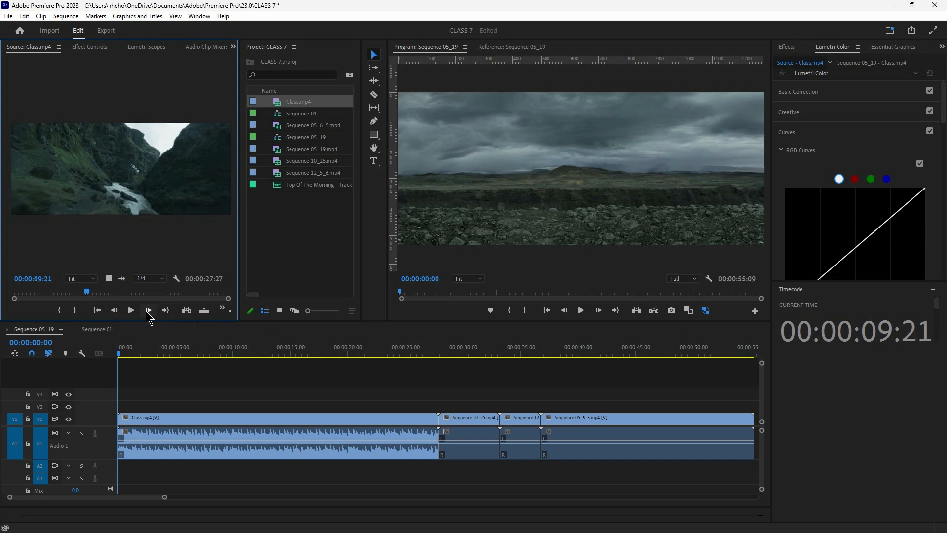
pyautogui.click(148, 310)
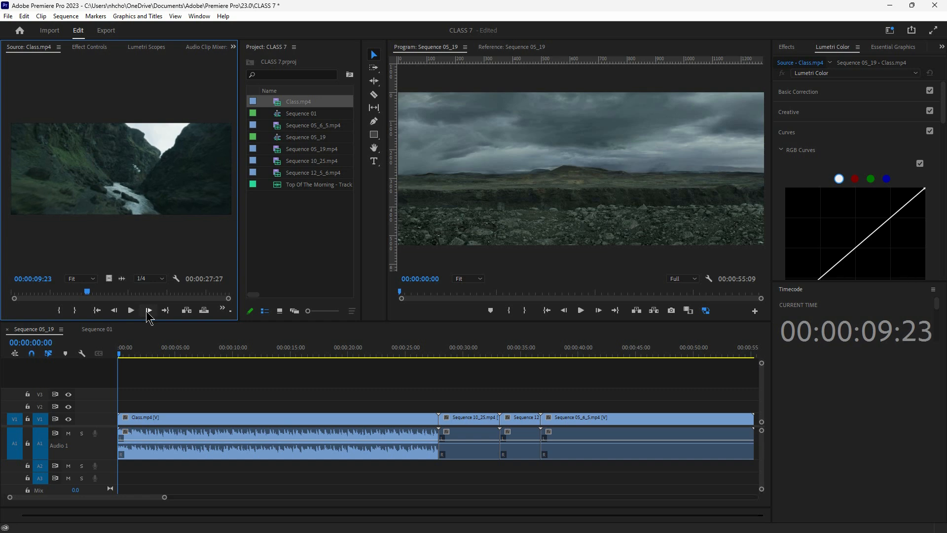
pyautogui.click(148, 311)
pyautogui.click(148, 310)
pyautogui.click(148, 311)
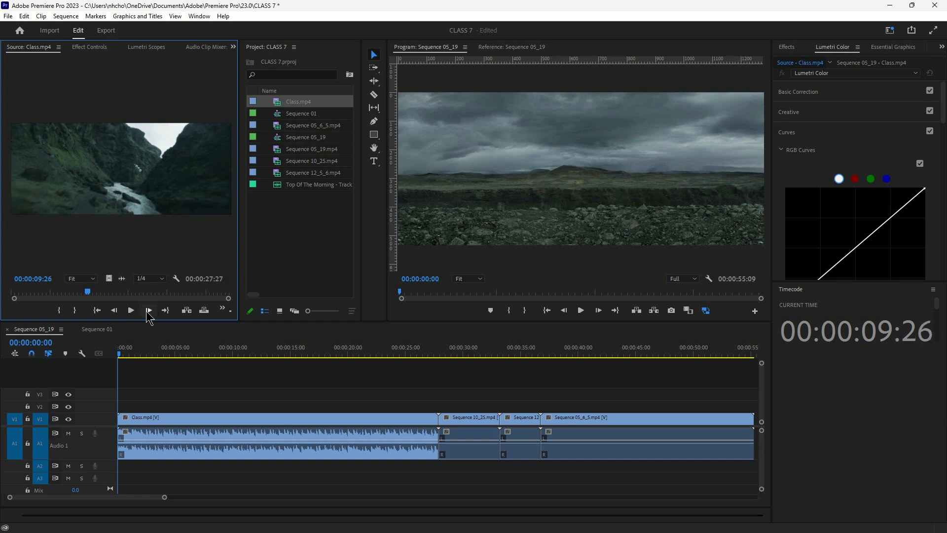
pyautogui.click(148, 310)
pyautogui.click(148, 311)
pyautogui.click(148, 311)
pyautogui.click(148, 311)
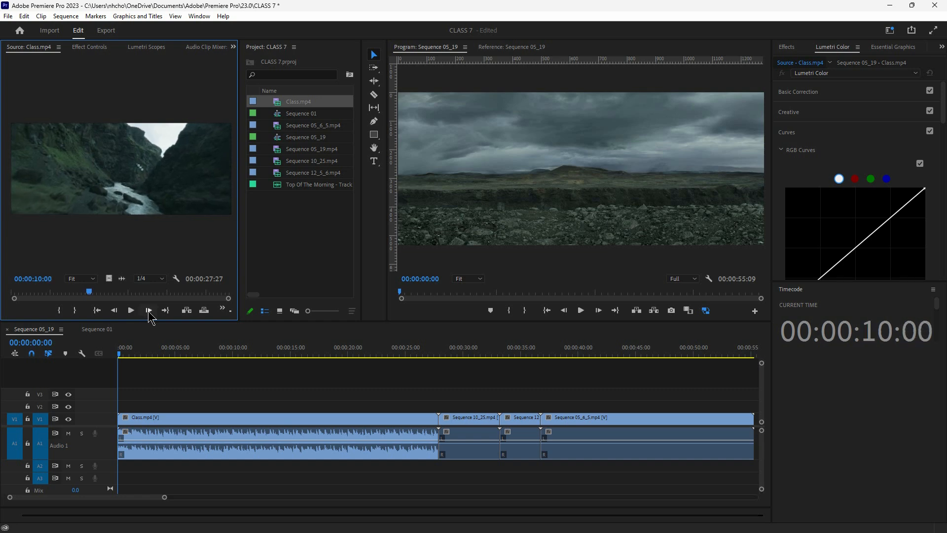
pyautogui.click(148, 310)
pyautogui.click(148, 310)
pyautogui.click(148, 311)
pyautogui.click(148, 310)
pyautogui.click(148, 310)
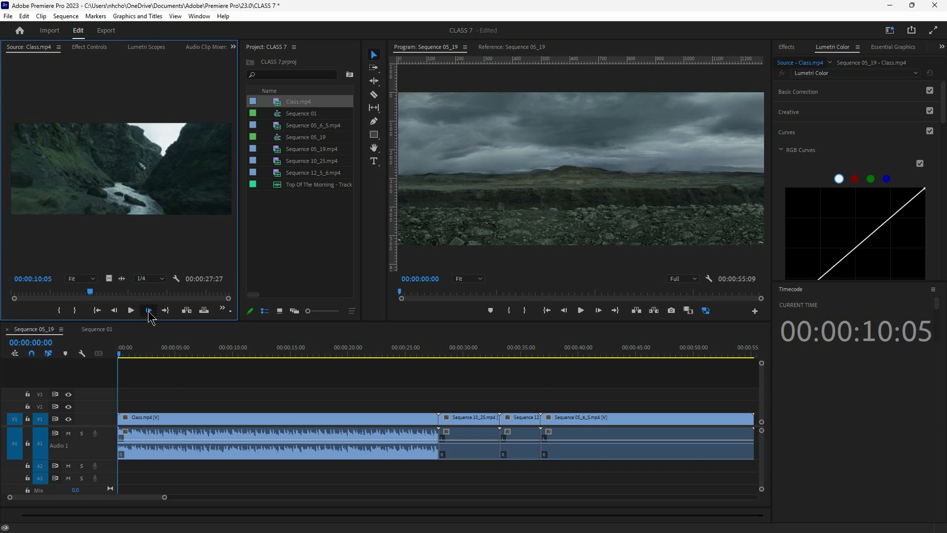
pyautogui.click(148, 310)
pyautogui.click(148, 311)
pyautogui.click(148, 310)
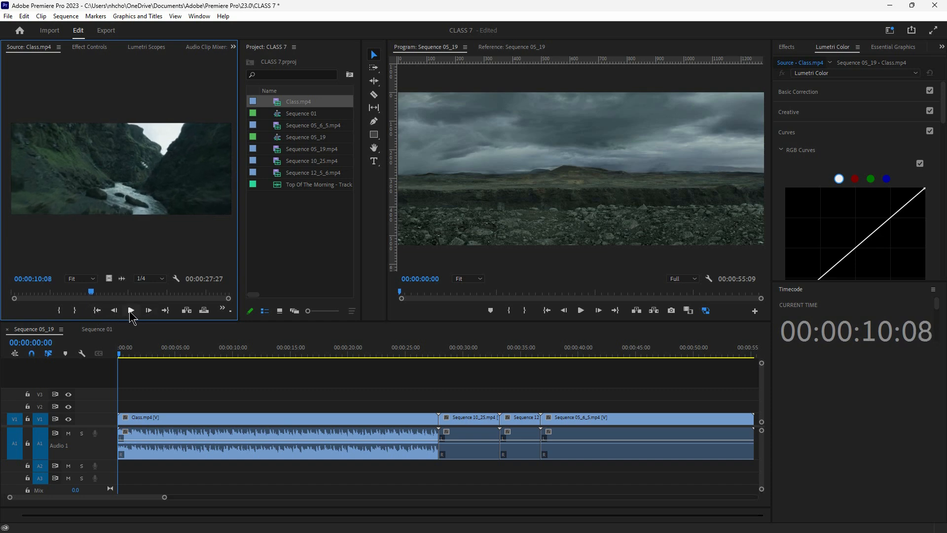
# - Play Class.mp4 in the Source Monitor from 00:00:10:08 and stop at 00:00:11:21
pyautogui.click(131, 311)
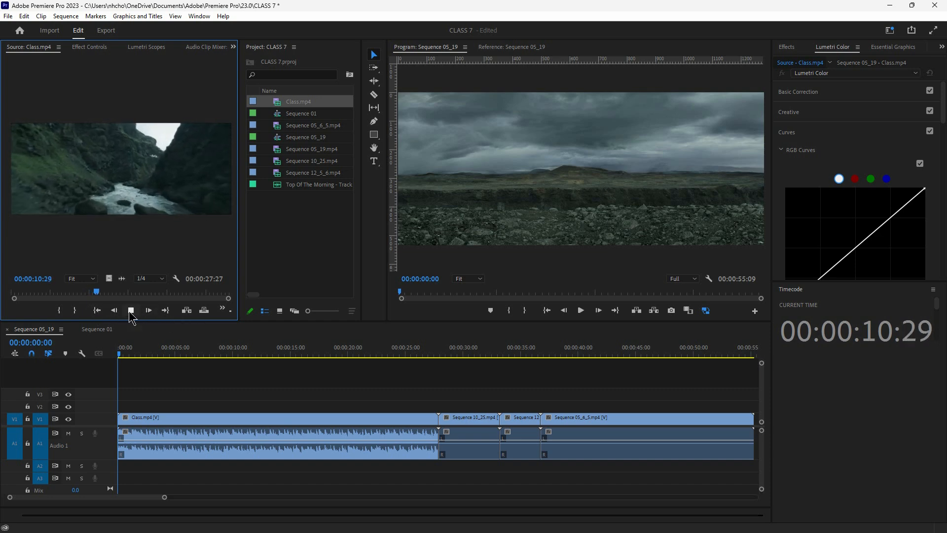
pyautogui.click(132, 313)
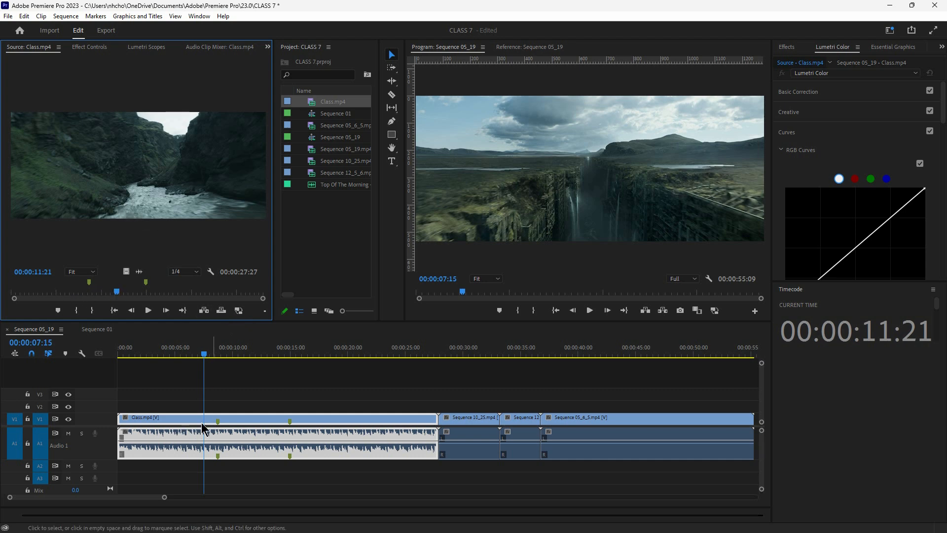
# - Load Sequence 12_5_6.mp4 in the Source Monitor and insert its marked range into Sequence 05_19 at 00:00:11:19, splitting Class.mp4
pyautogui.moveTo(204, 359); pyautogui.dragTo(252, 358)
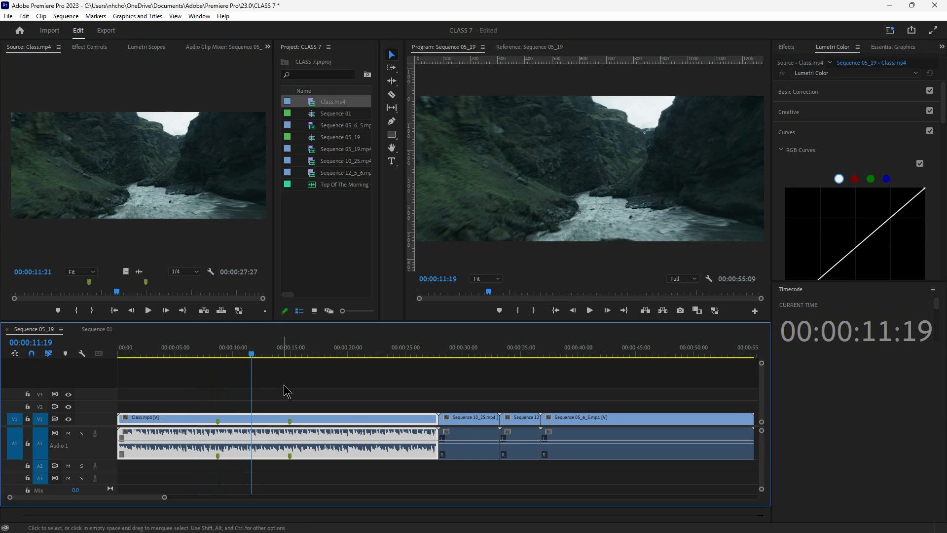
pyautogui.doubleClick(345, 149)
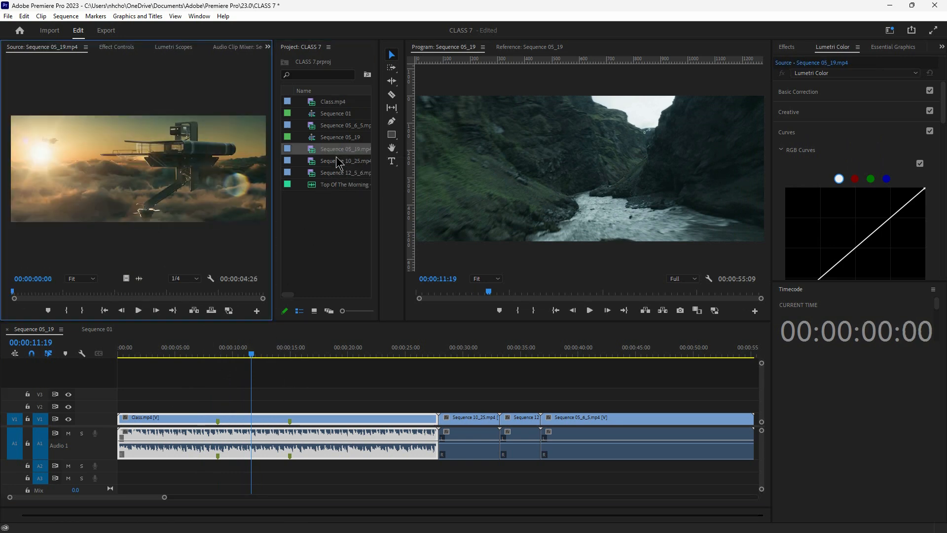
pyautogui.doubleClick(336, 161)
pyautogui.doubleClick(339, 127)
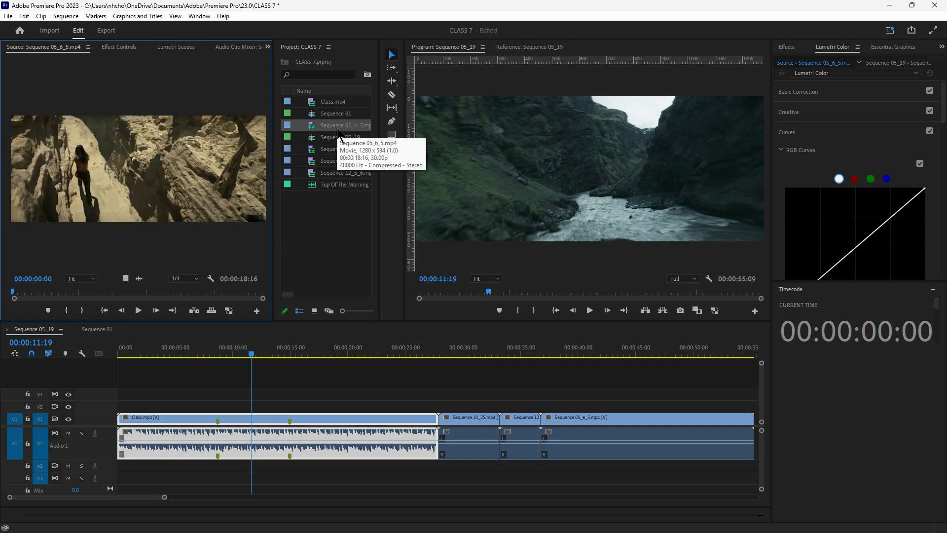
pyautogui.doubleClick(339, 172)
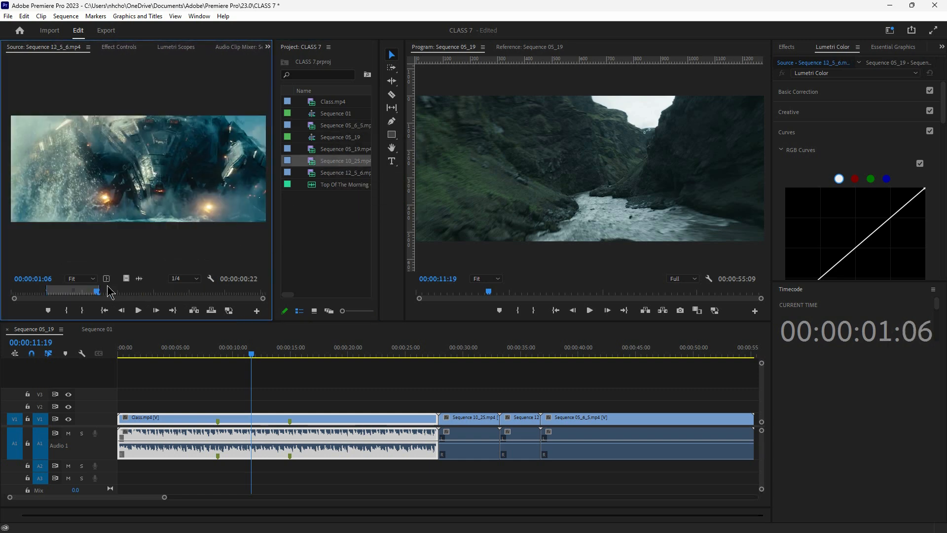
pyautogui.moveTo(98, 291)
pyautogui.mouseDown()
pyautogui.moveTo(213, 292)
pyautogui.moveTo(99, 292)
pyautogui.mouseUp()
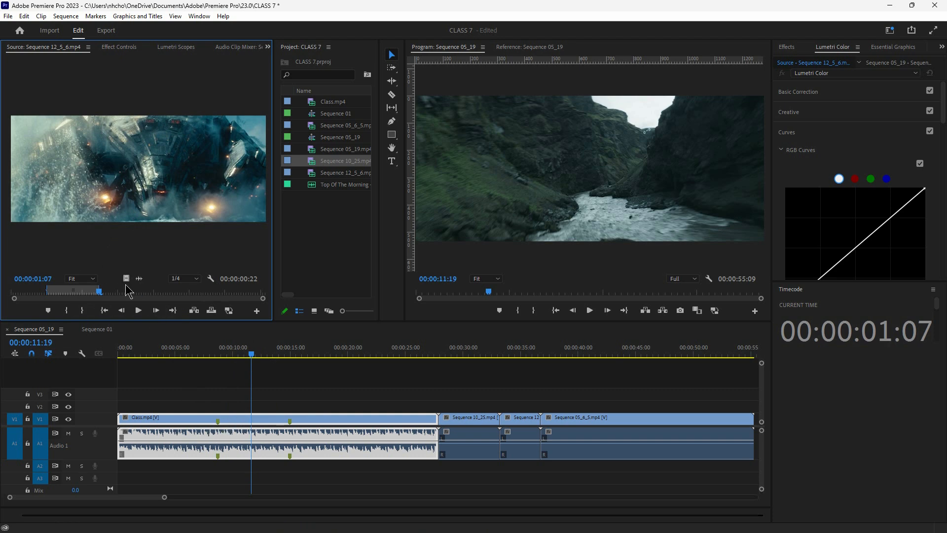
pyautogui.click(194, 312)
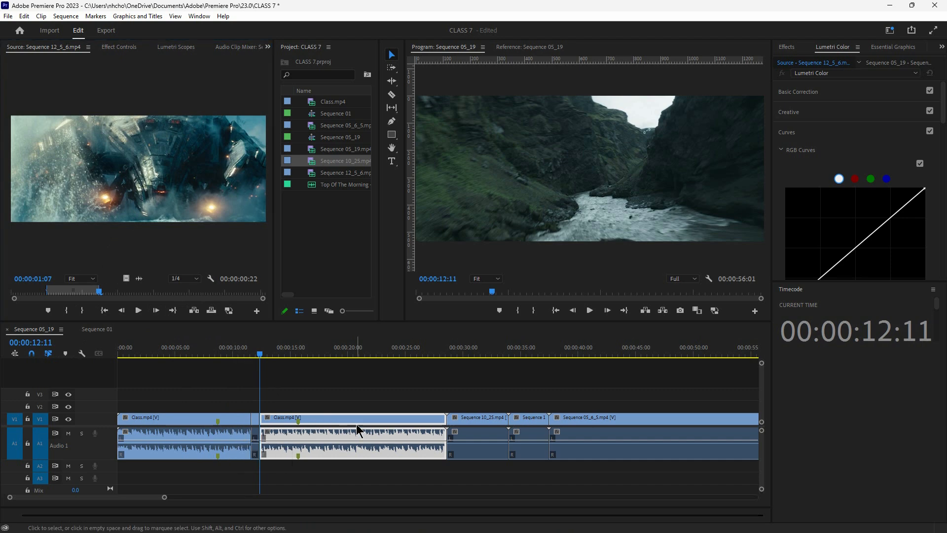
# - Scrub and play Sequence 05_19 across the inserted Sequence 12_5_6.mp4 clip, ending at 00:00:13:16
pyautogui.click(216, 422)
pyautogui.moveTo(222, 353)
pyautogui.mouseDown()
pyautogui.moveTo(310, 359)
pyautogui.moveTo(207, 359)
pyautogui.moveTo(281, 359)
pyautogui.moveTo(236, 365)
pyautogui.mouseUp()
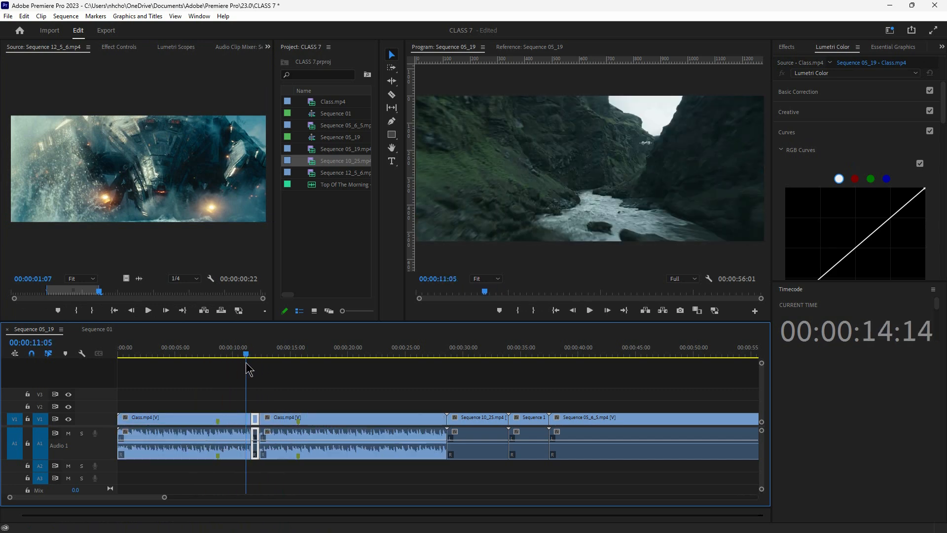
pyautogui.moveTo(248, 367); pyautogui.dragTo(252, 365)
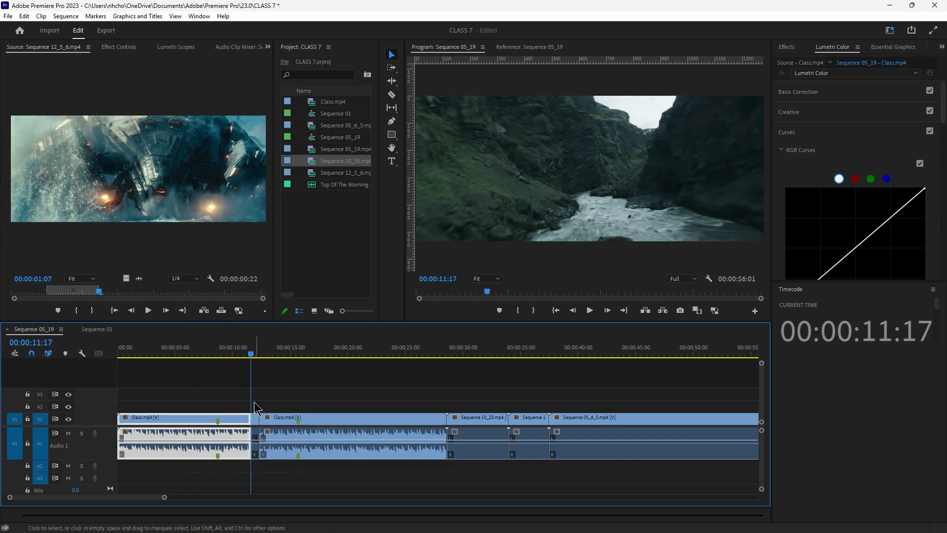
pyautogui.click(255, 420)
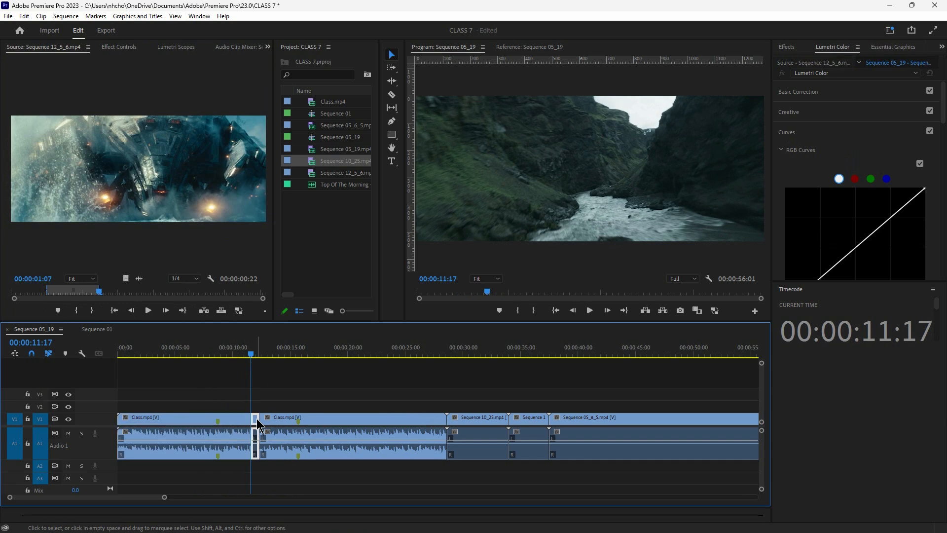
pyautogui.moveTo(253, 357)
pyautogui.mouseDown()
pyautogui.moveTo(313, 358)
pyautogui.moveTo(236, 354)
pyautogui.mouseUp()
pyautogui.press('space')
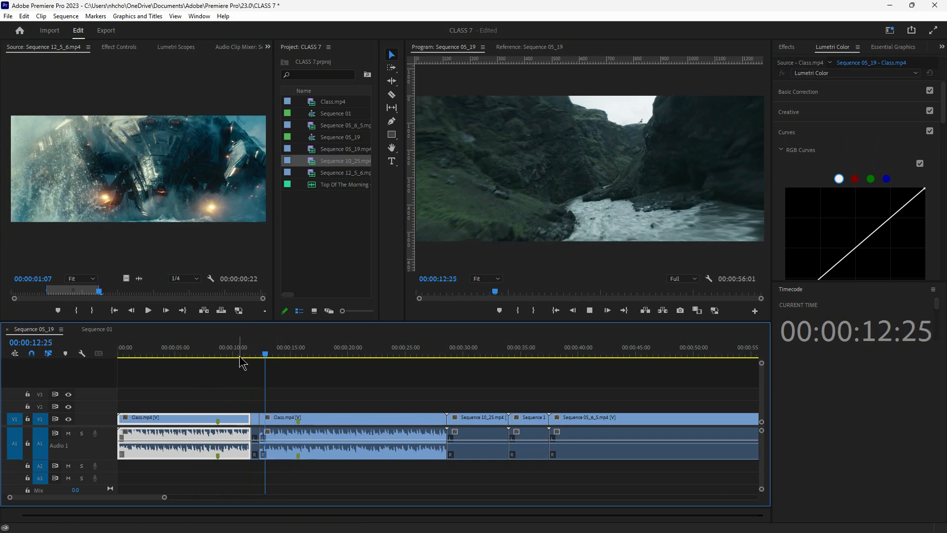
pyautogui.click(271, 359)
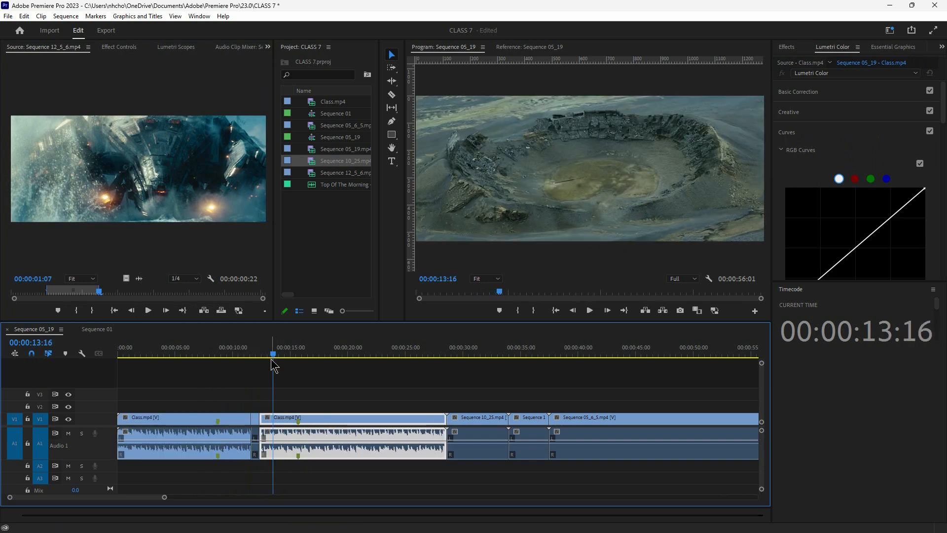
# - Move the sequence playhead to the inserted clip's end at 00:00:12:11 and select that Sequence 12_5_6.mp4 clip
pyautogui.press('Up')
pyautogui.press('=')
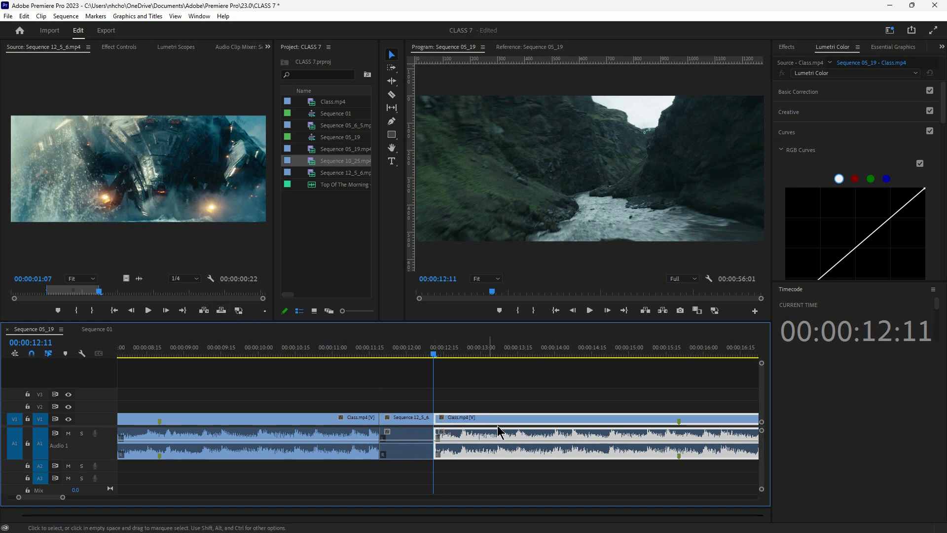
pyautogui.click(399, 424)
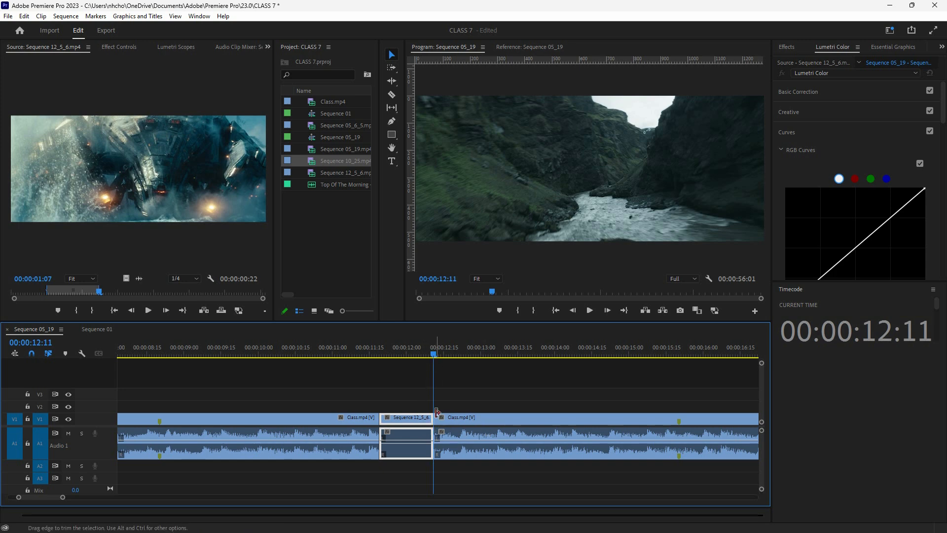
# - Move the second Class.mp4 clip about 3 seconds later and place Sequence 12_5_6.mp4's marked range video-only at 00:00:12:11
pyautogui.click(461, 424)
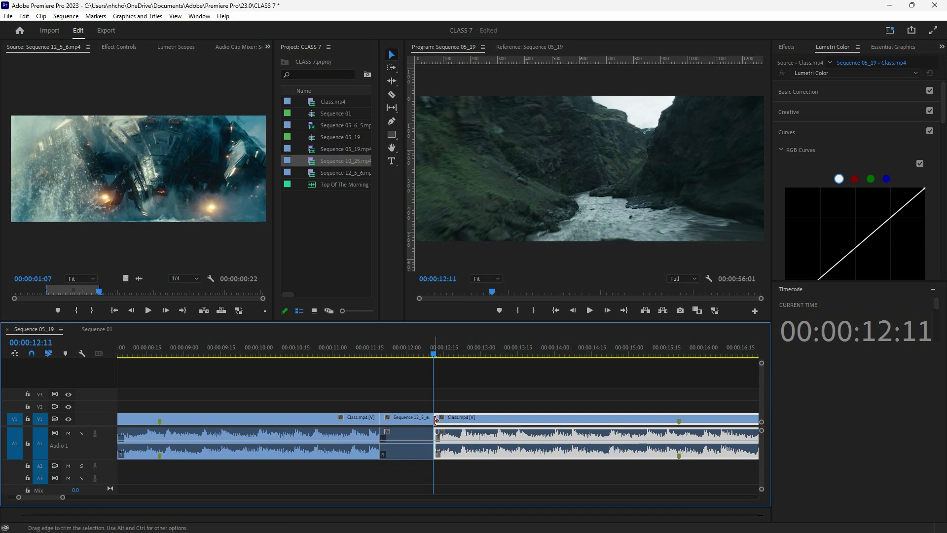
pyautogui.moveTo(440, 419); pyautogui.dragTo(686, 423)
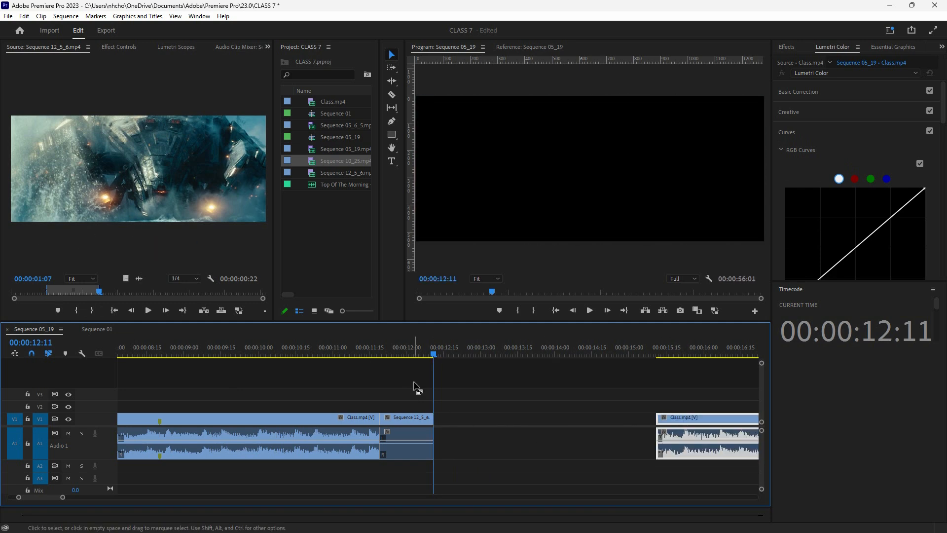
pyautogui.moveTo(124, 278); pyautogui.dragTo(476, 422)
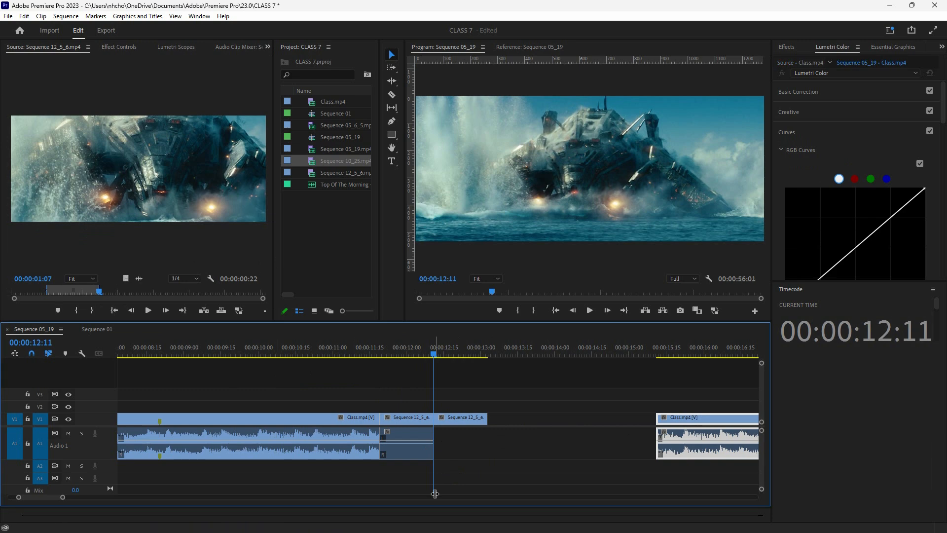
# - Delete the video-only Sequence 12_5_6.mp4 clip and ripple-delete the gap before the second Class.mp4 clip
pyautogui.click(476, 419)
pyautogui.press('Delete')
pyautogui.click(479, 420)
pyautogui.press('Delete')
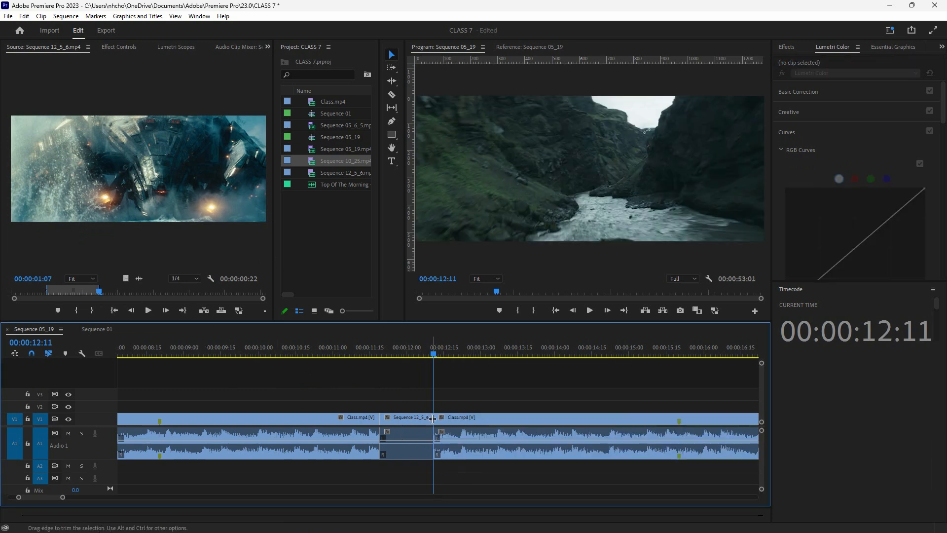
# - Overwrite Sequence 05_19 with Sequence 12_5_6.mp4's marked range at 00:00:12:11 and again at 00:00:13:03
pyautogui.click(511, 425)
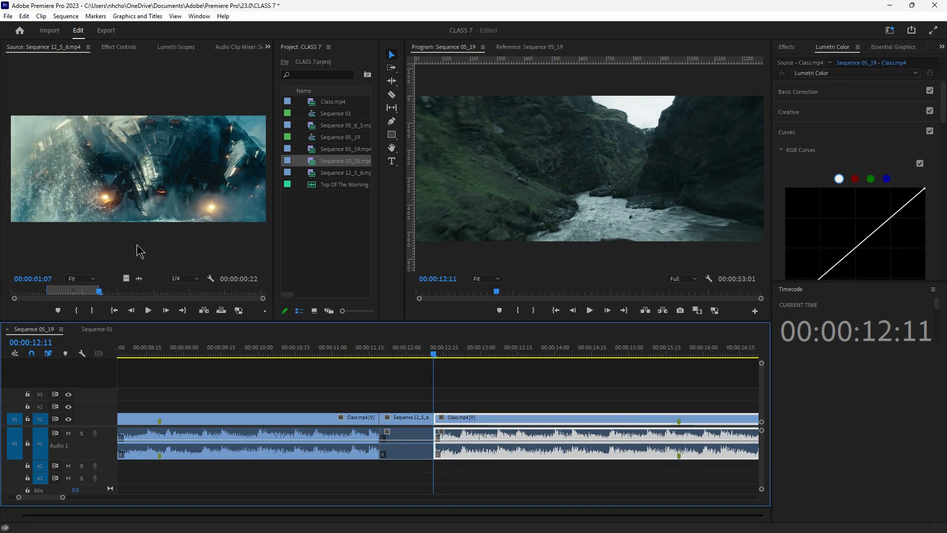
pyautogui.click(221, 311)
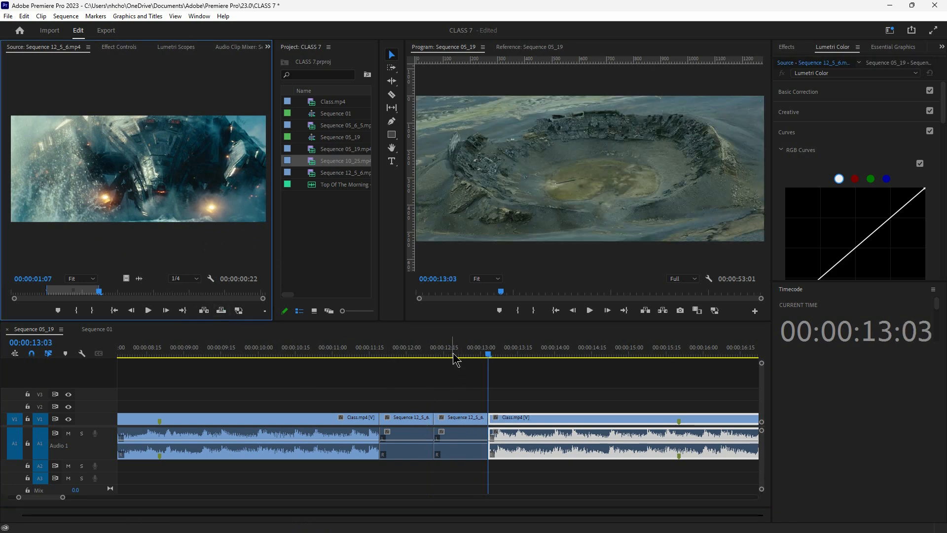
pyautogui.moveTo(456, 353); pyautogui.dragTo(490, 356)
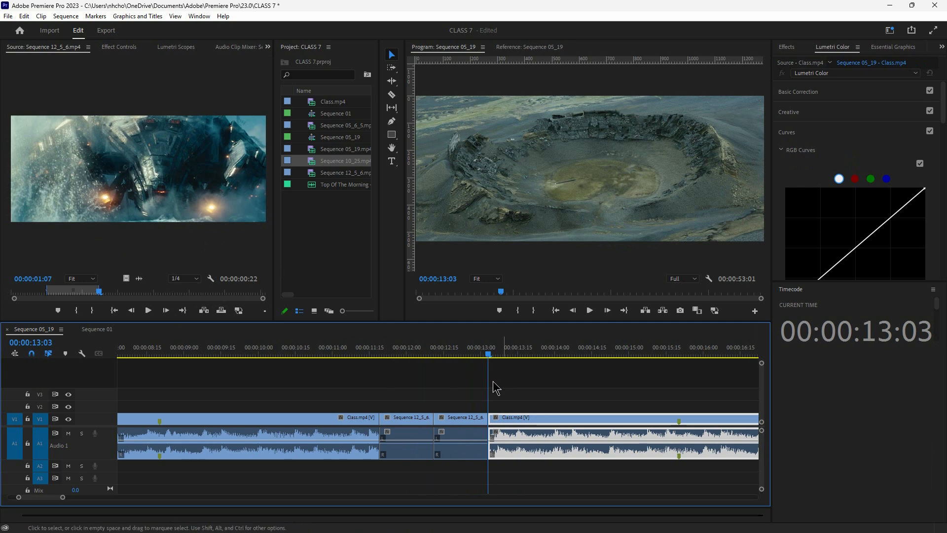
pyautogui.click(221, 312)
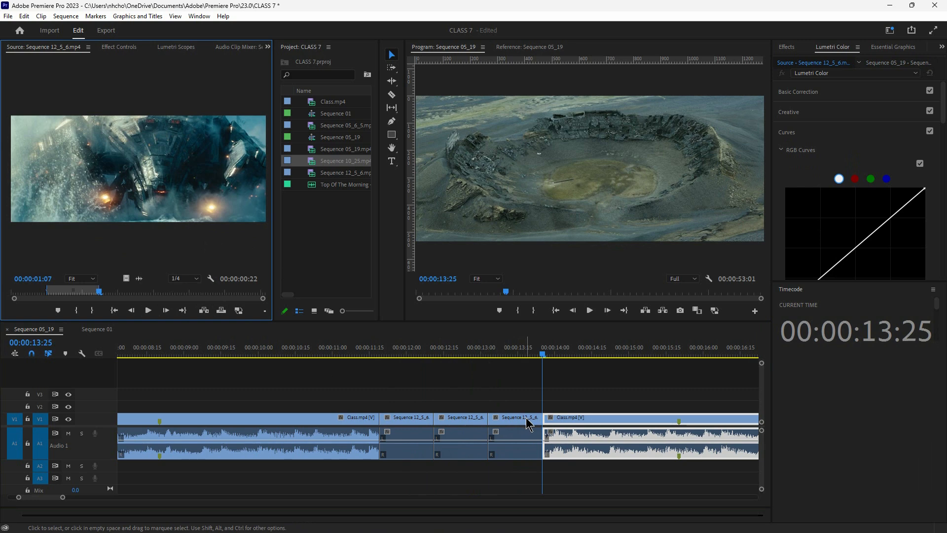
# - Scrub Sequence 05_19 across the three Sequence 12_5_6.mp4 clips from 00:00:12:05 to 00:00:13:13
pyautogui.click(420, 352)
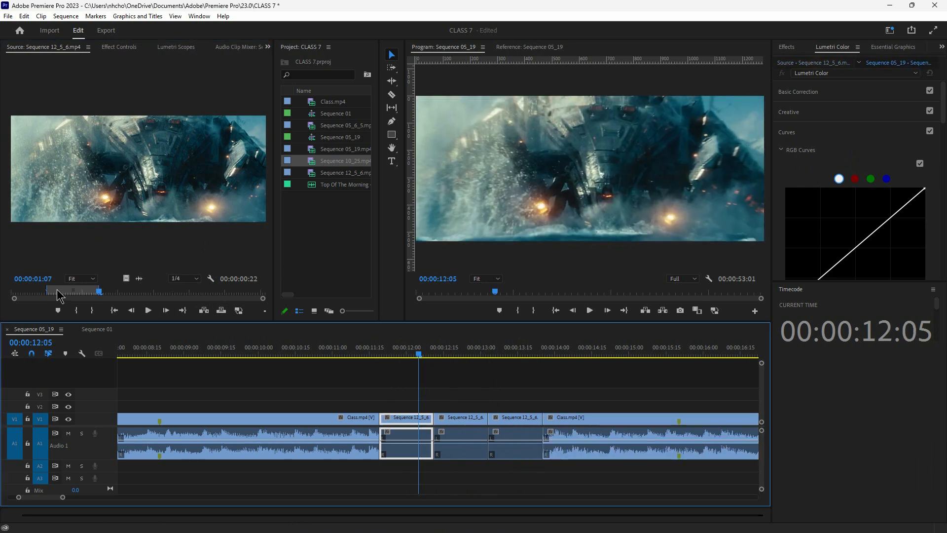
pyautogui.moveTo(105, 269); pyautogui.dragTo(173, 291)
pyautogui.moveTo(440, 359); pyautogui.dragTo(515, 360)
# - Delete the three adjacent Sequence 12_5_6.mp4 clips between the Class.mp4 parts and ripple-delete the remaining gap
pyautogui.moveTo(523, 406); pyautogui.dragTo(380, 459)
pyautogui.press('Delete')
pyautogui.click(423, 439)
pyautogui.press('Delete')
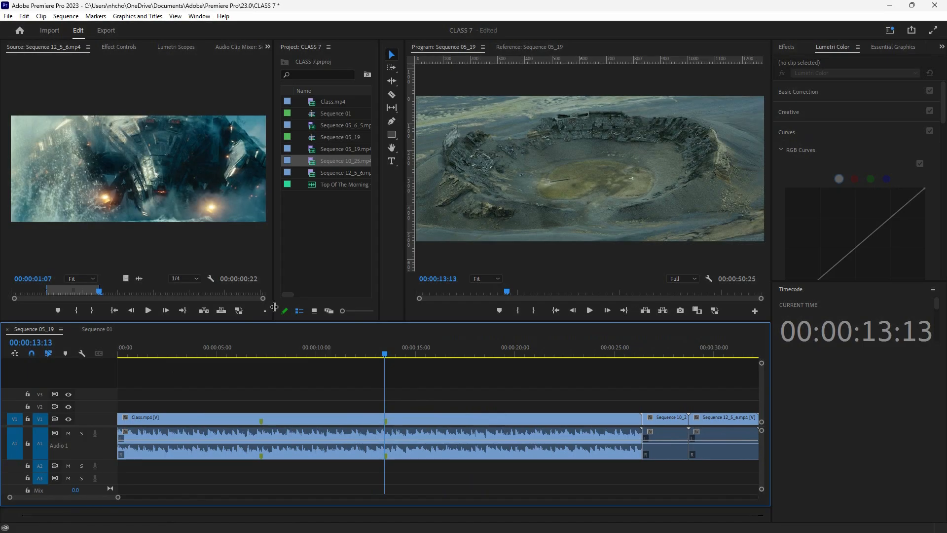
# - Widen the Source Monitor panel to show its full row of transport controls and toggle proxies
pyautogui.moveTo(274, 308); pyautogui.dragTo(293, 308)
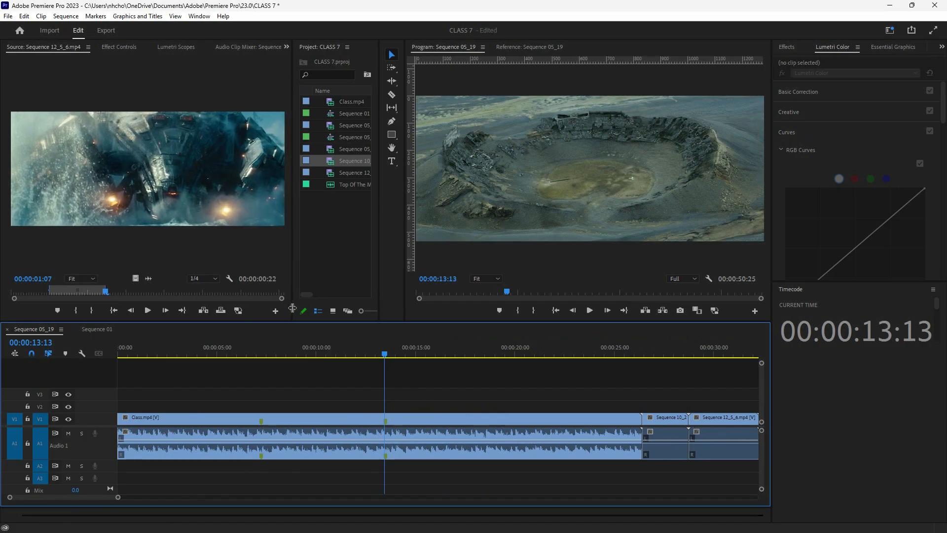
pyautogui.click(238, 310)
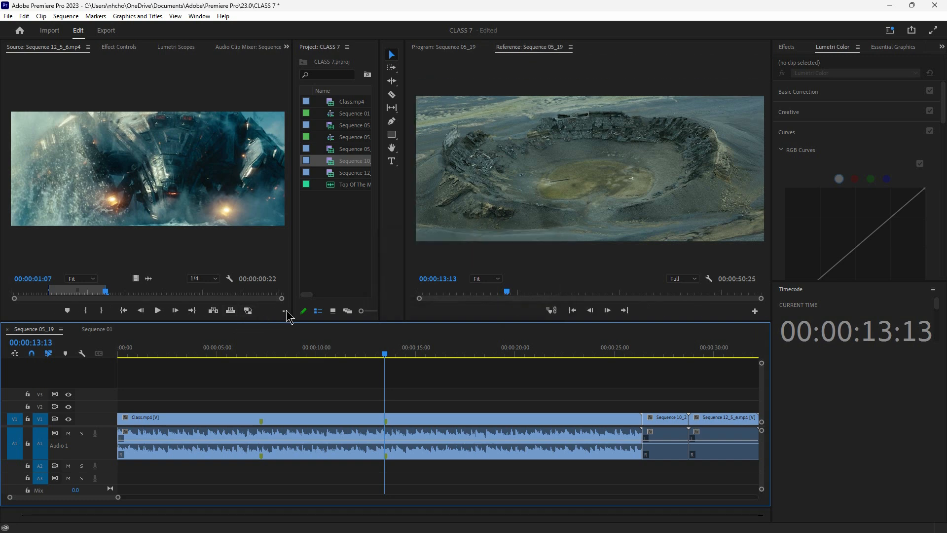
pyautogui.moveTo(292, 302); pyautogui.dragTo(299, 302)
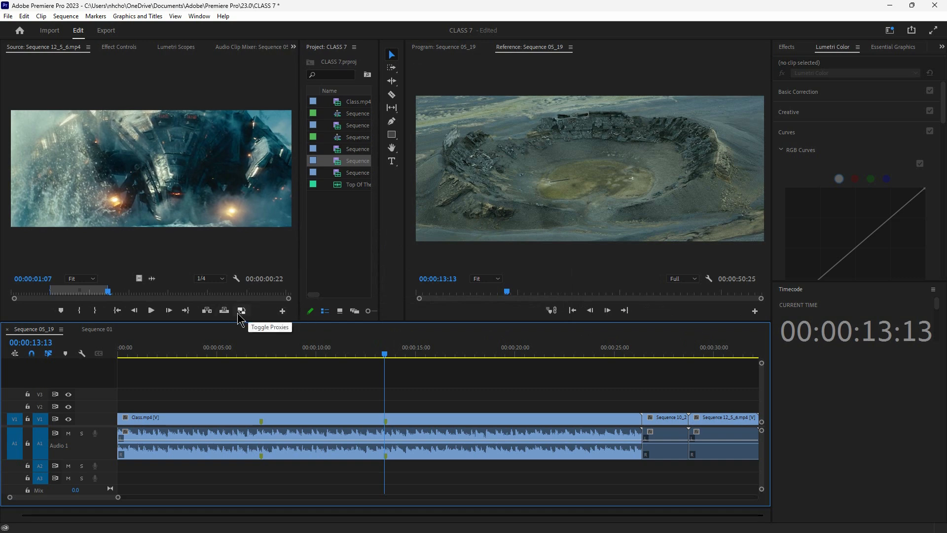
# - View the buttons available for the Source Monitor in the Button Editor and close it without changes
pyautogui.click(282, 310)
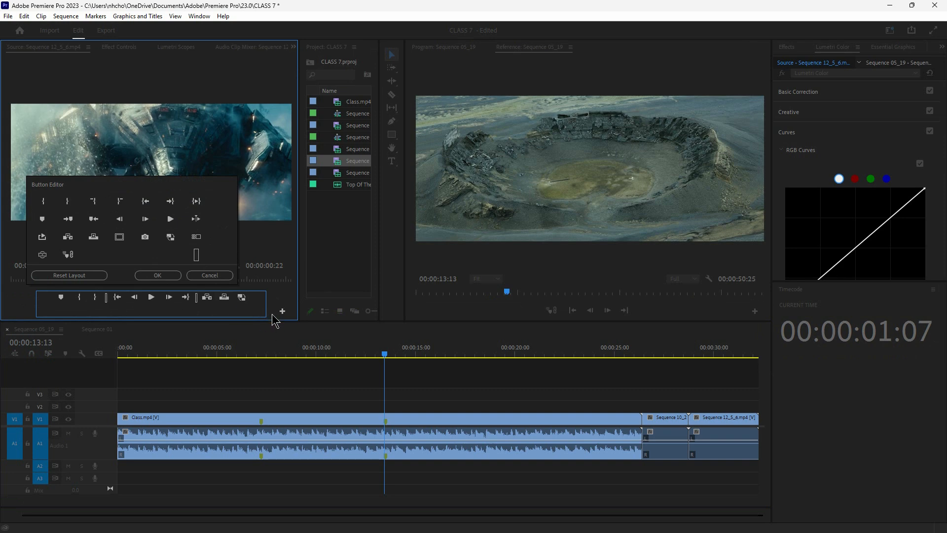
pyautogui.click(212, 275)
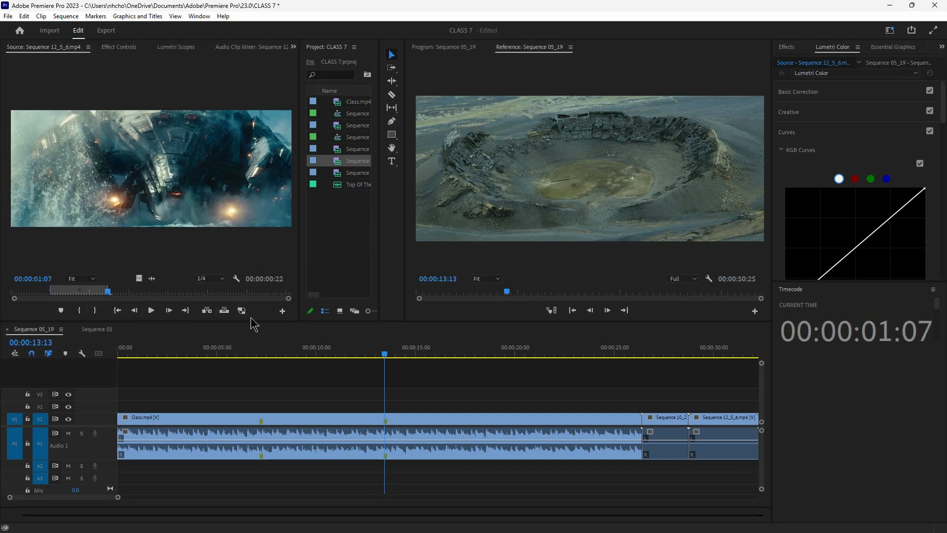
pyautogui.click(282, 311)
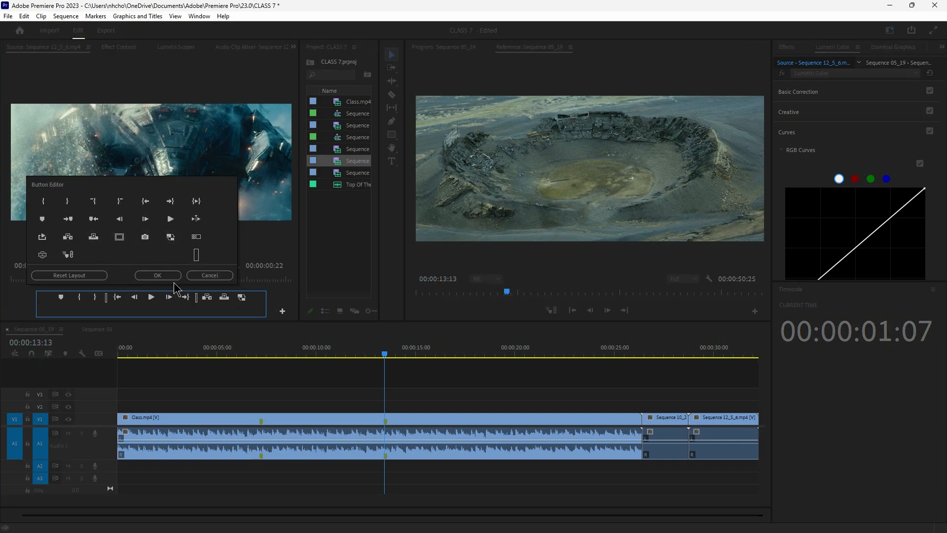
pyautogui.click(210, 274)
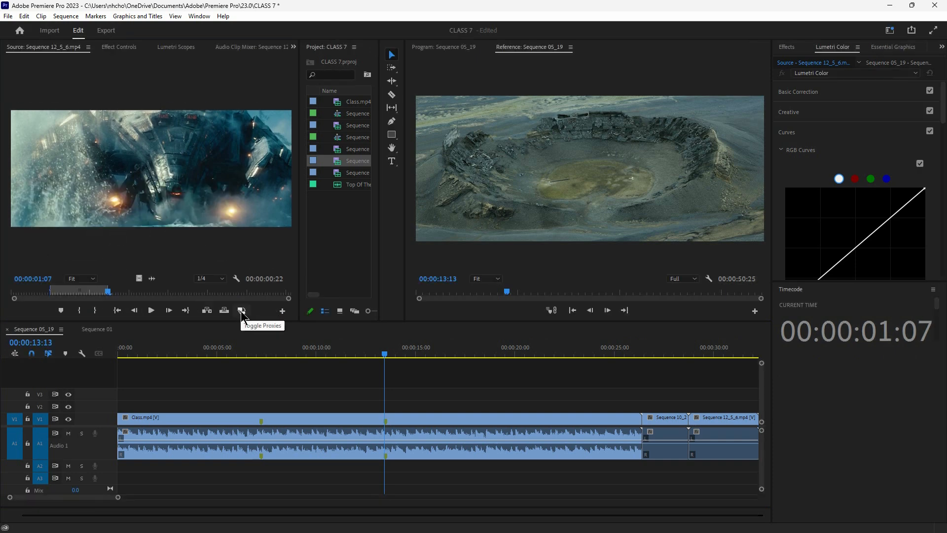
# - Customize the Source Monitor's button bar by removing Toggle Proxies, Overwrite and Insert and adding Export Frame
pyautogui.click(282, 311)
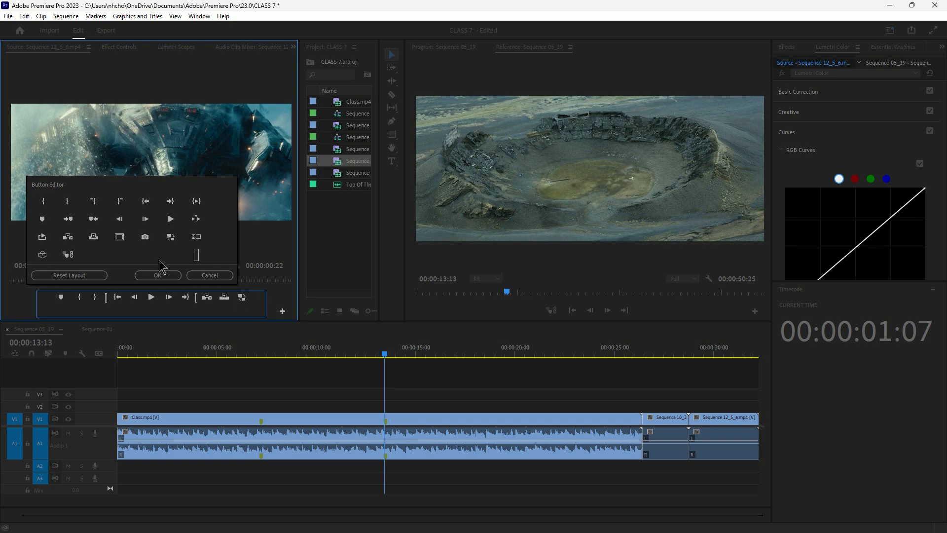
pyautogui.moveTo(242, 297); pyautogui.dragTo(153, 293)
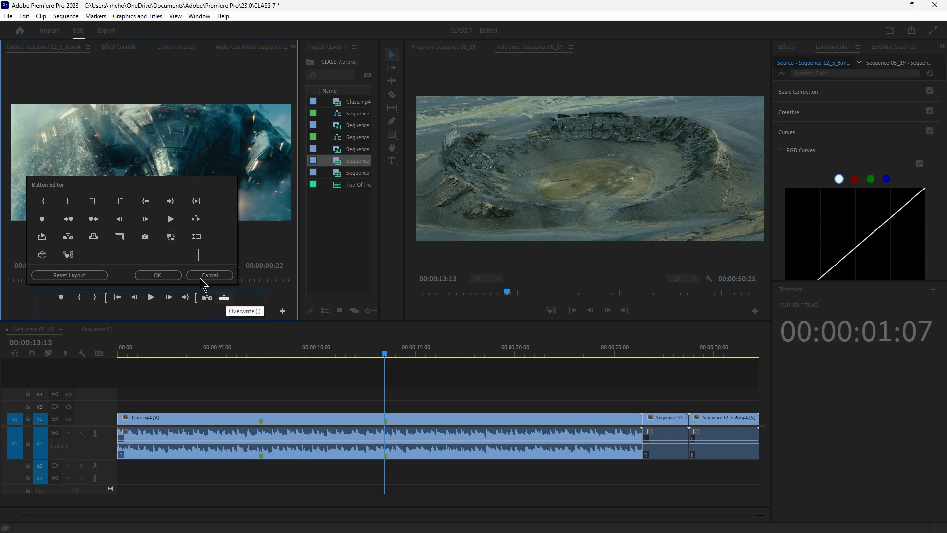
pyautogui.moveTo(155, 256); pyautogui.dragTo(153, 255)
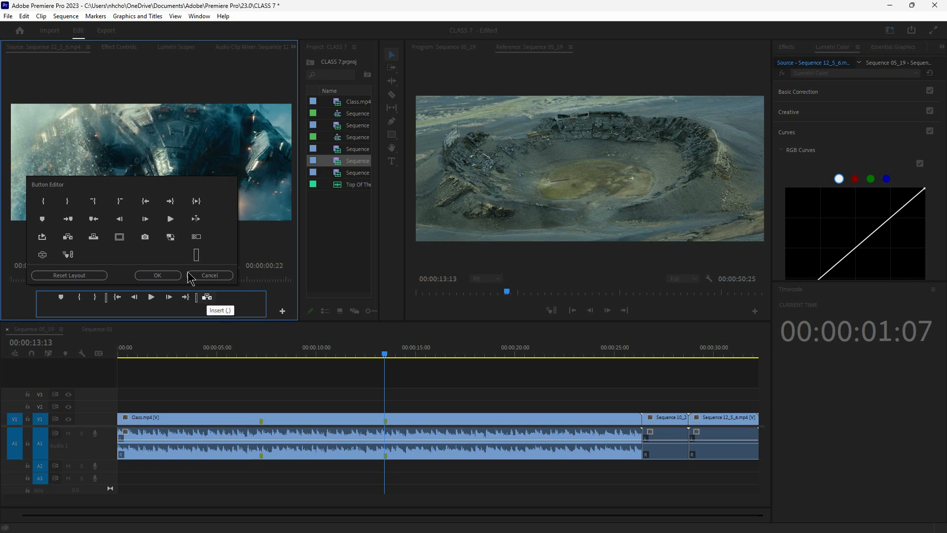
pyautogui.moveTo(139, 242); pyautogui.dragTo(138, 242)
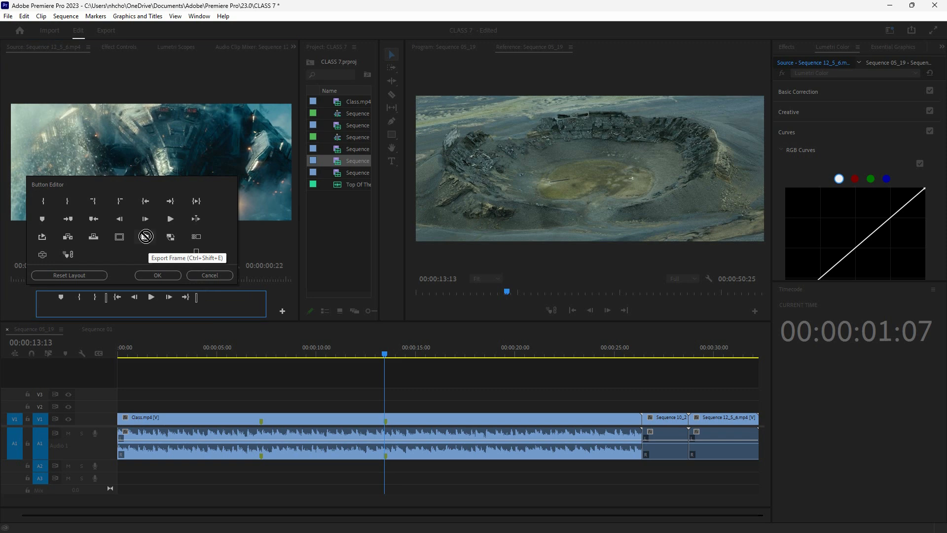
pyautogui.moveTo(148, 242); pyautogui.dragTo(207, 298)
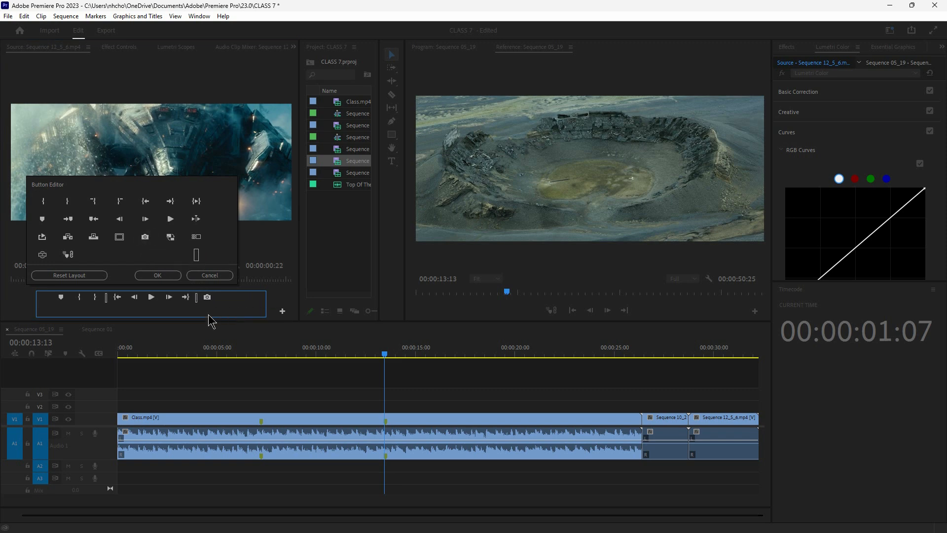
pyautogui.click(156, 274)
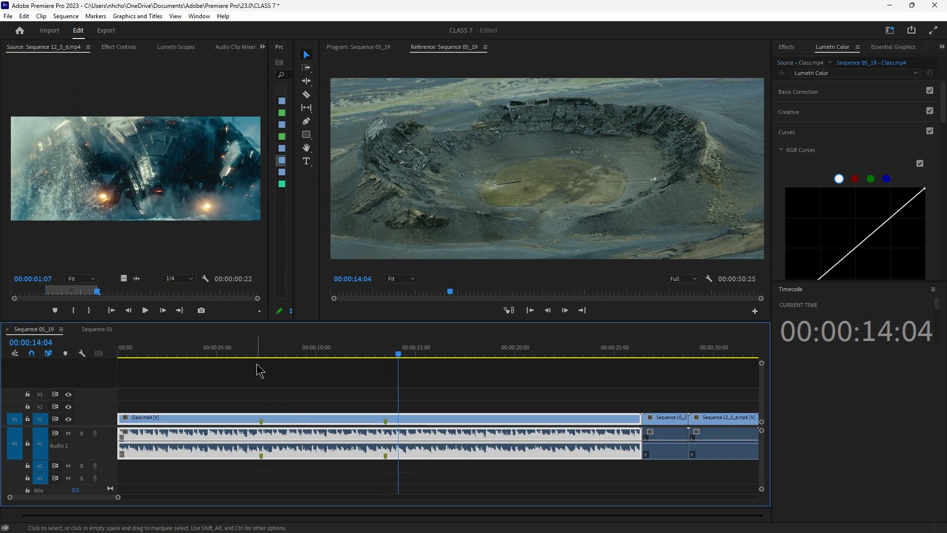
# - At 00:00:06:25, view the Program Monitor at 1600% and 50% zoom, and return it to Fit
pyautogui.click(253, 354)
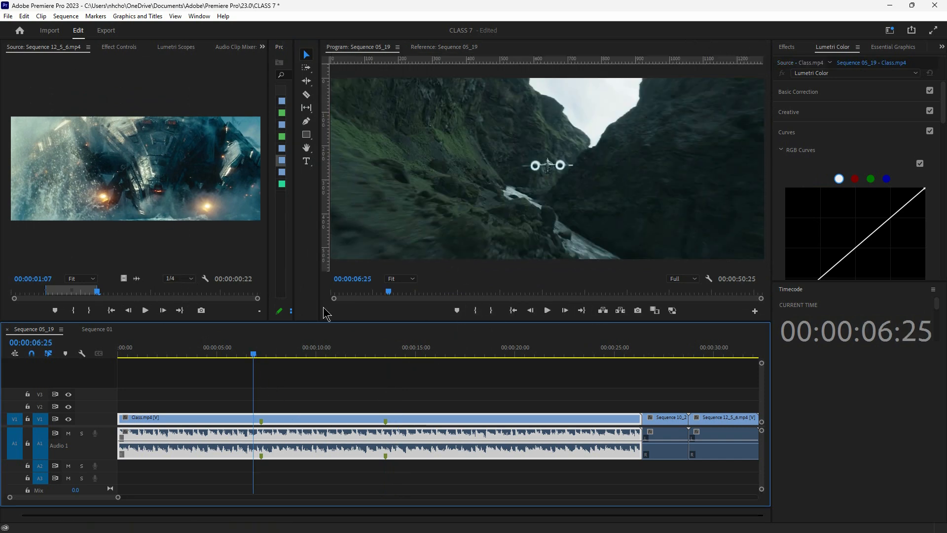
pyautogui.click(414, 284)
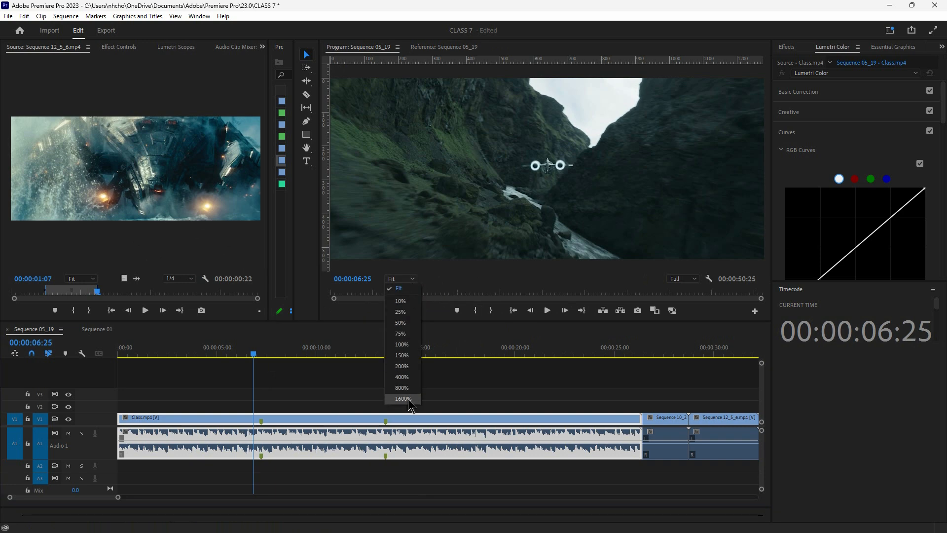
pyautogui.click(80, 278)
pyautogui.press('Escape')
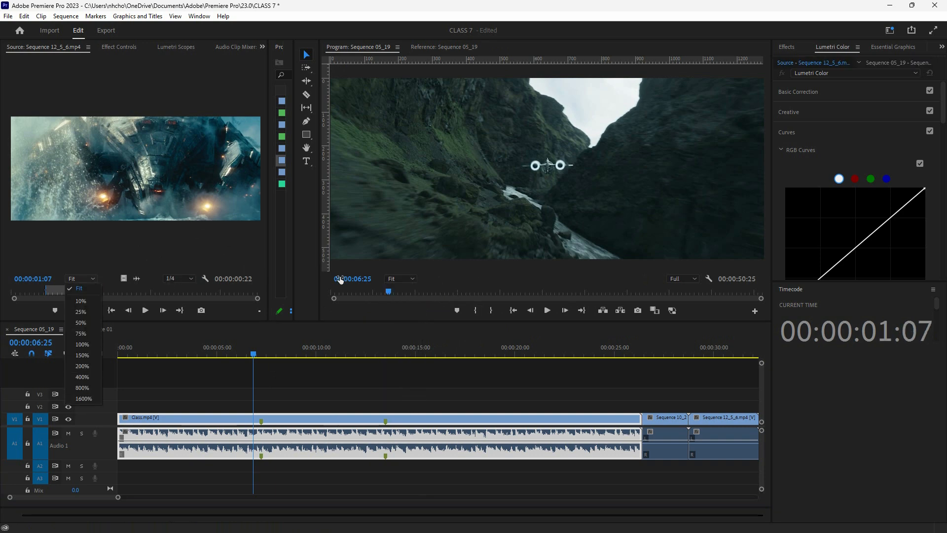
pyautogui.click(412, 278)
pyautogui.click(410, 398)
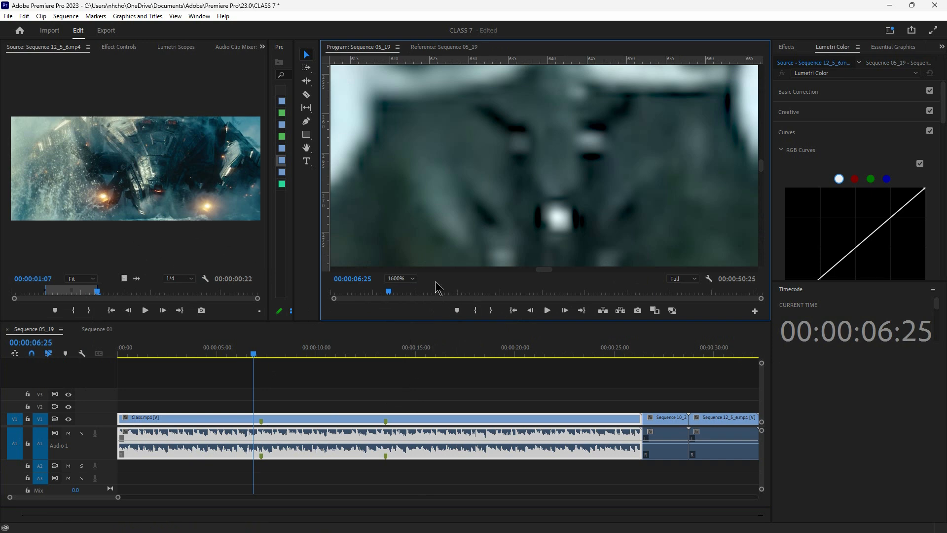
pyautogui.click(414, 279)
pyautogui.click(401, 323)
pyautogui.click(412, 278)
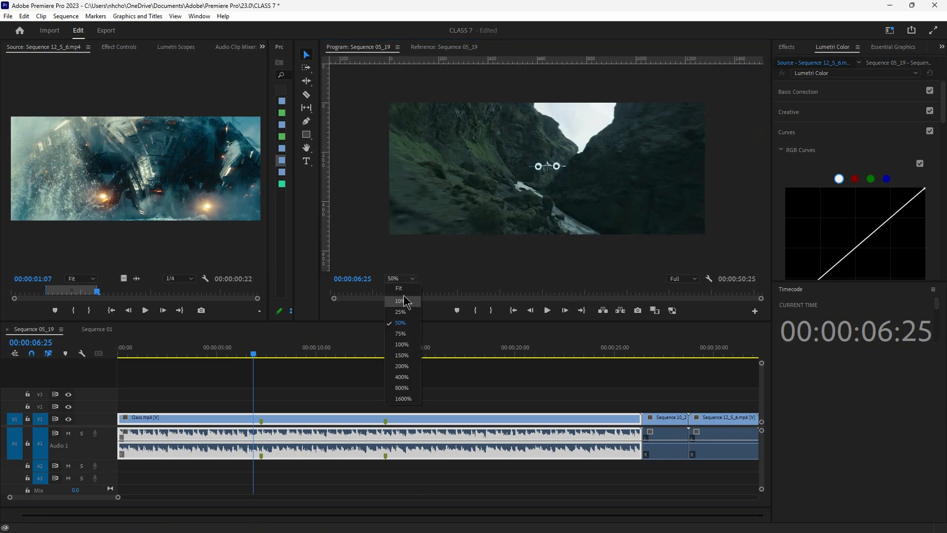
pyautogui.click(406, 291)
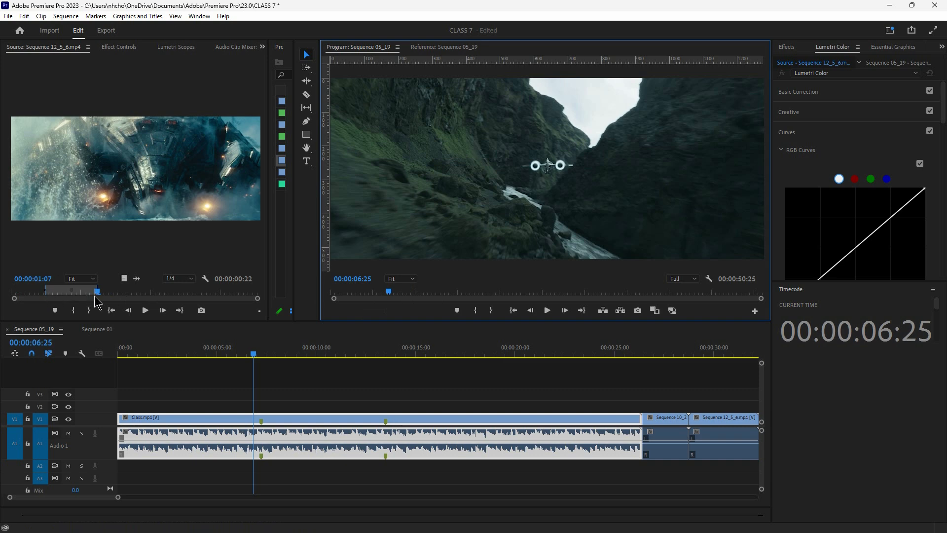
# - Scrub Sequence 12_5_6.mp4 in the Source Monitor to 00:00:02:03
pyautogui.moveTo(98, 296)
pyautogui.mouseDown()
pyautogui.moveTo(36, 296)
pyautogui.moveTo(99, 291)
pyautogui.mouseUp()
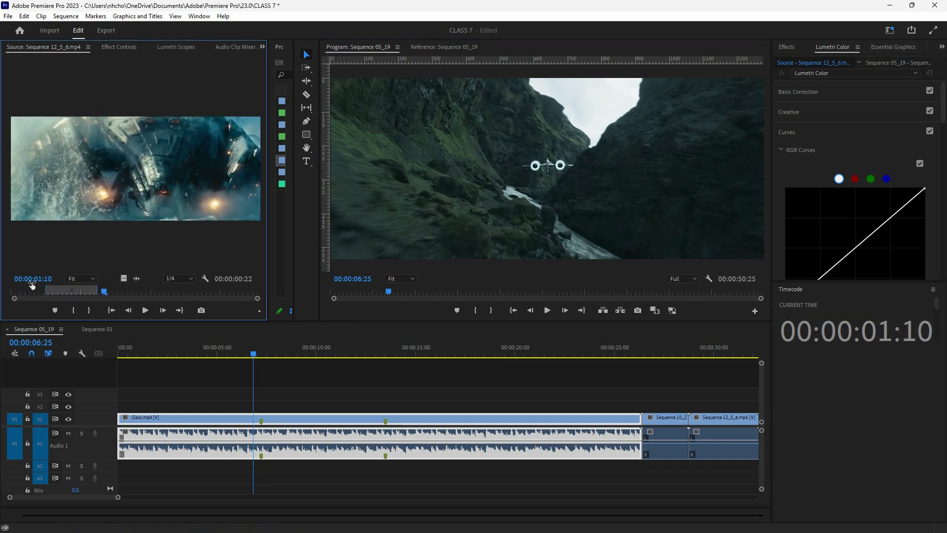
pyautogui.moveTo(31, 286); pyautogui.dragTo(42, 285)
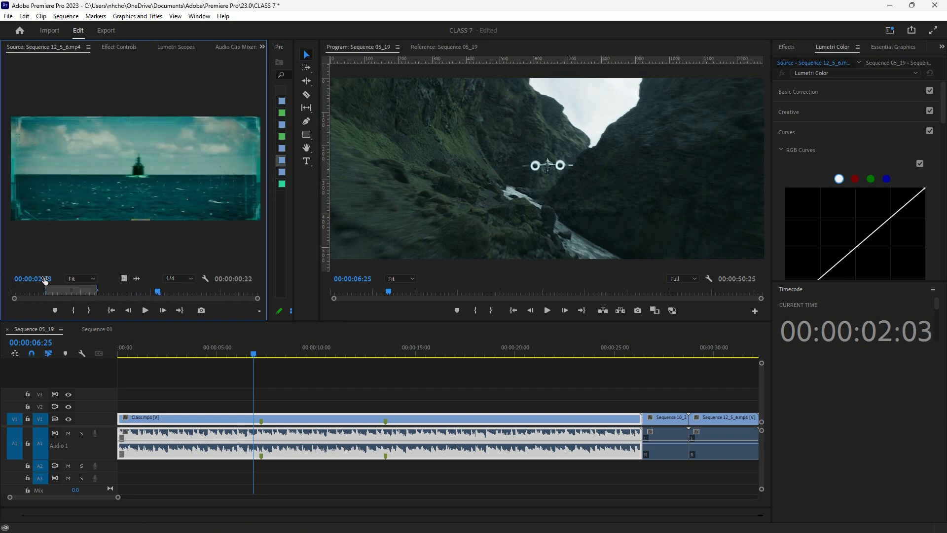
# - Play Sequence 05_19 from its start, stop at 00:00:01:09 and 00:00:06:13, and scrub to 00:00:14:12
pyautogui.moveTo(152, 350); pyautogui.dragTo(78, 354)
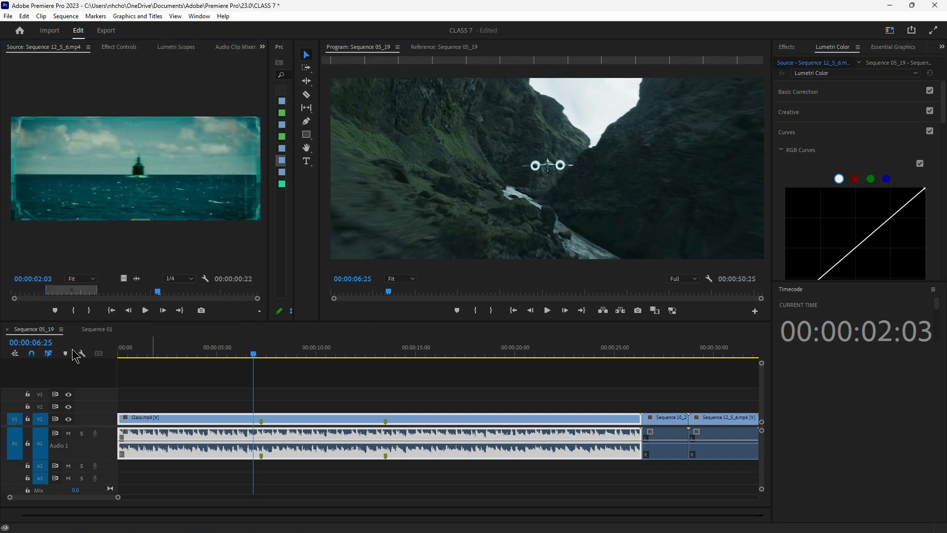
pyautogui.press('space')
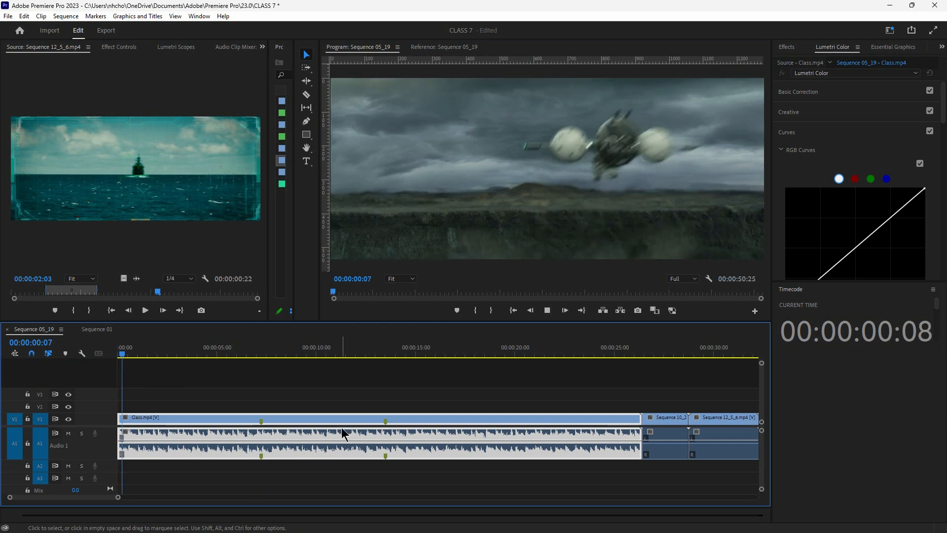
pyautogui.press('space')
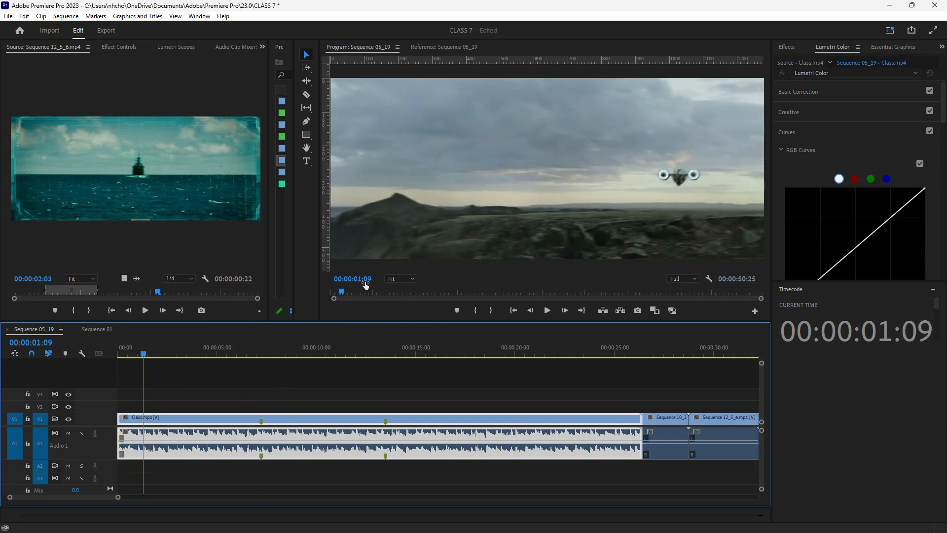
pyautogui.press('Home')
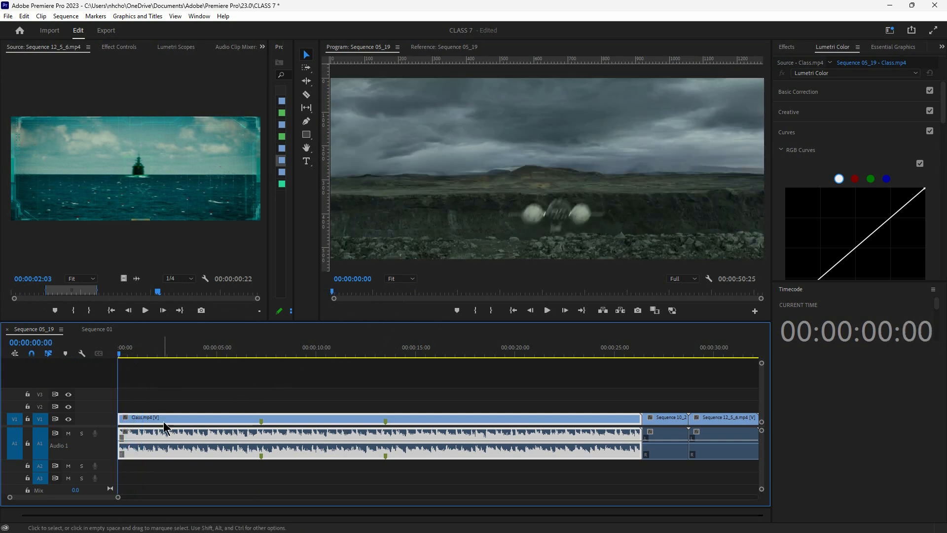
pyautogui.press('space')
pyautogui.press('space')
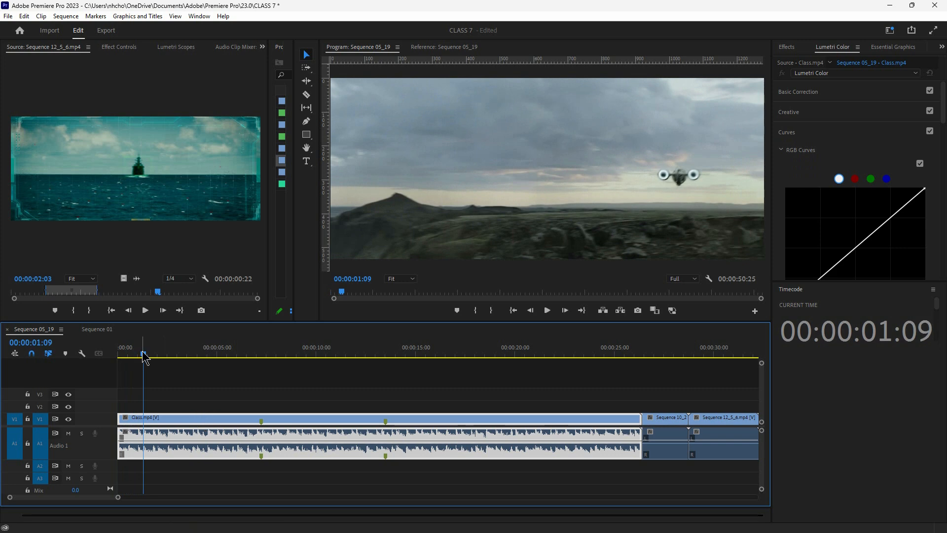
pyautogui.press('space')
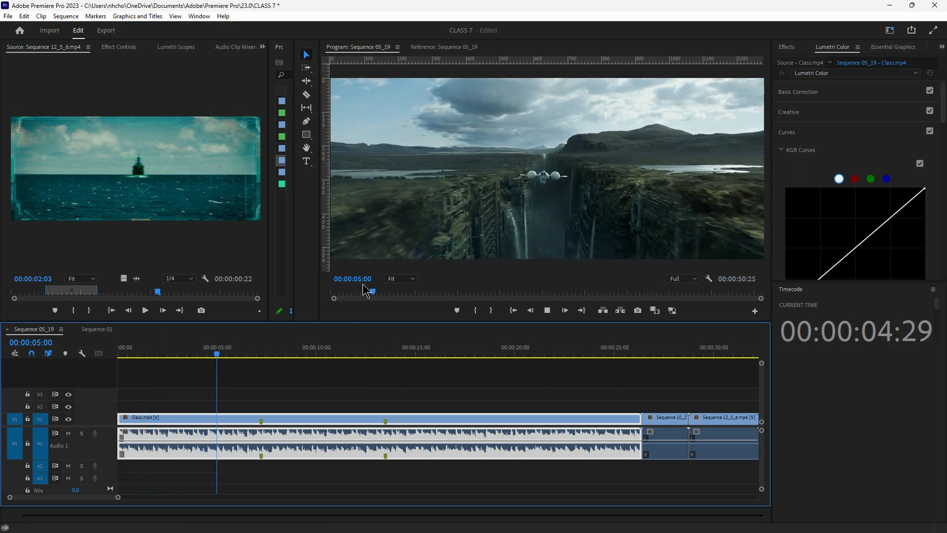
pyautogui.press('space')
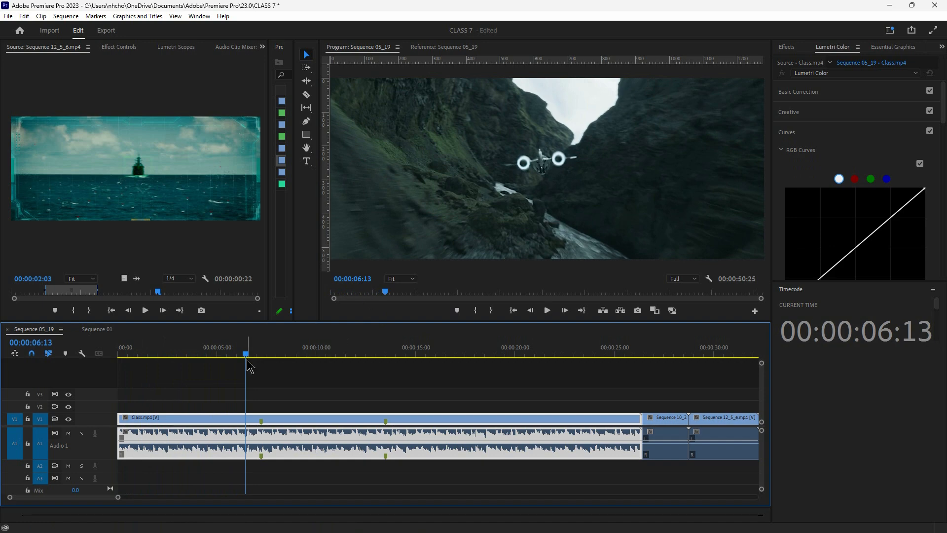
pyautogui.moveTo(247, 354); pyautogui.dragTo(403, 355)
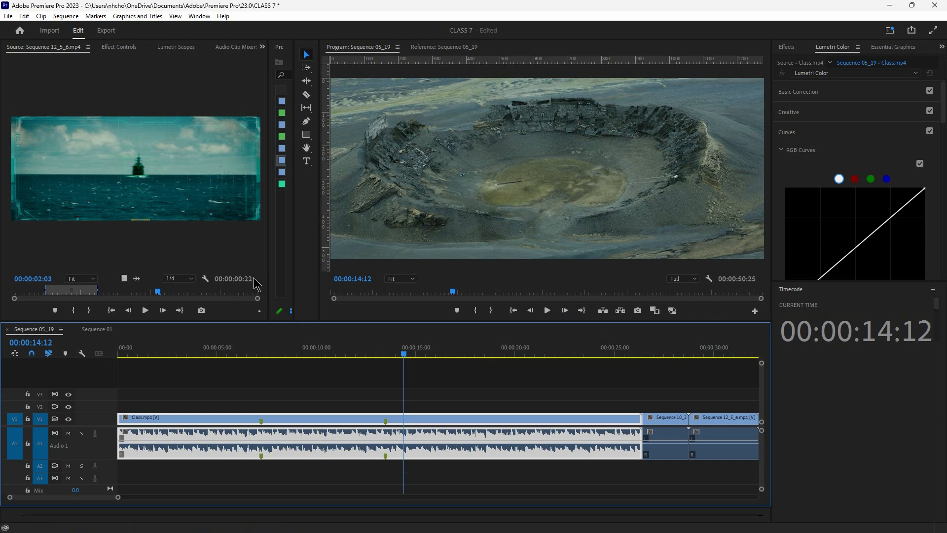
# - Scrub the source clip to its end at 00:00:03:16 and Sequence 05_19 through its last clip to 00:00:50:22
pyautogui.moveTo(16, 294); pyautogui.dragTo(261, 295)
pyautogui.moveTo(122, 499); pyautogui.dragTo(159, 497)
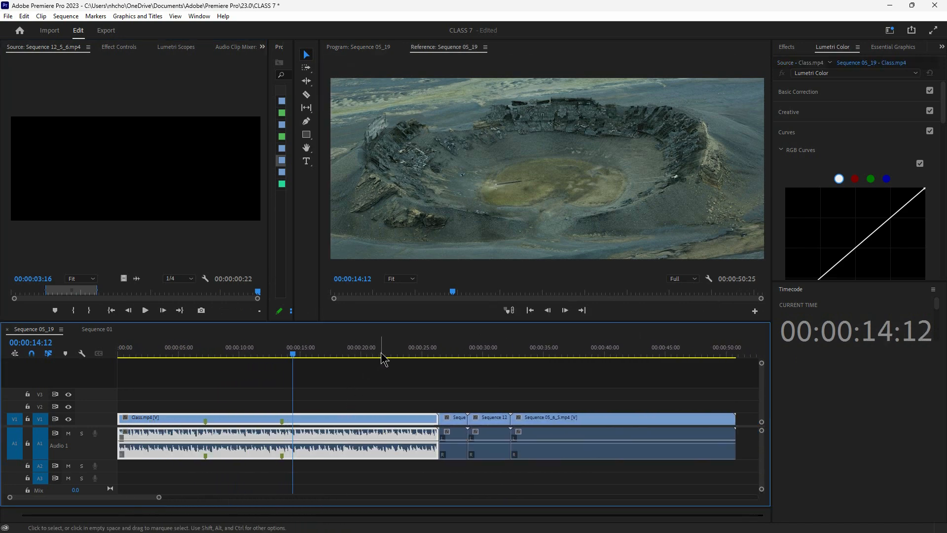
pyautogui.moveTo(382, 358); pyautogui.dragTo(574, 355)
pyautogui.moveTo(721, 357); pyautogui.dragTo(738, 359)
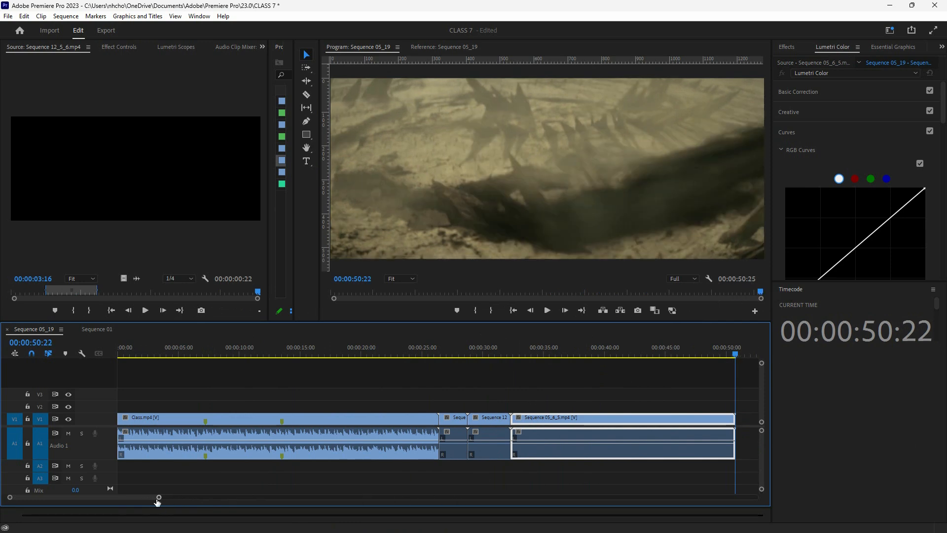
pyautogui.scroll(-5, 163, 502)
pyautogui.scroll(5, 134, 503)
pyautogui.scroll(-8, 180, 503)
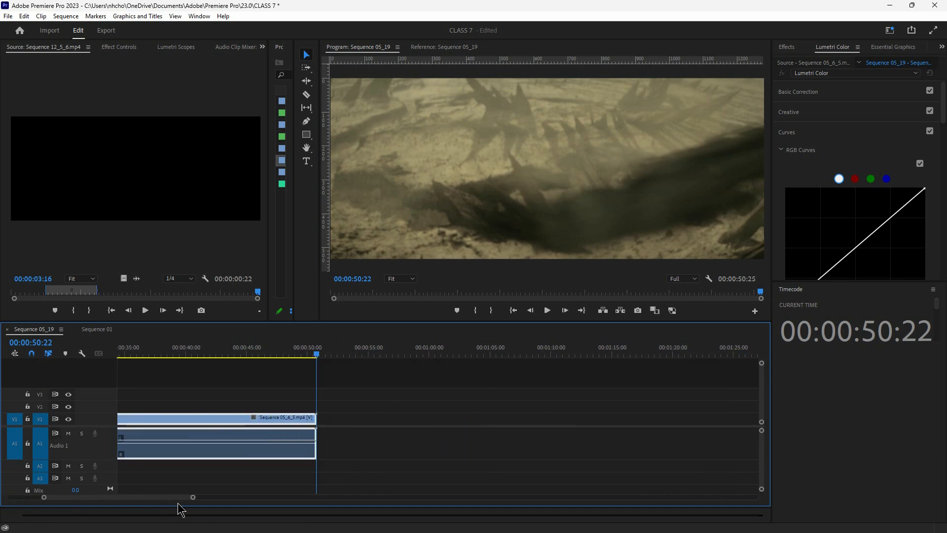
pyautogui.moveTo(206, 497); pyautogui.dragTo(77, 497)
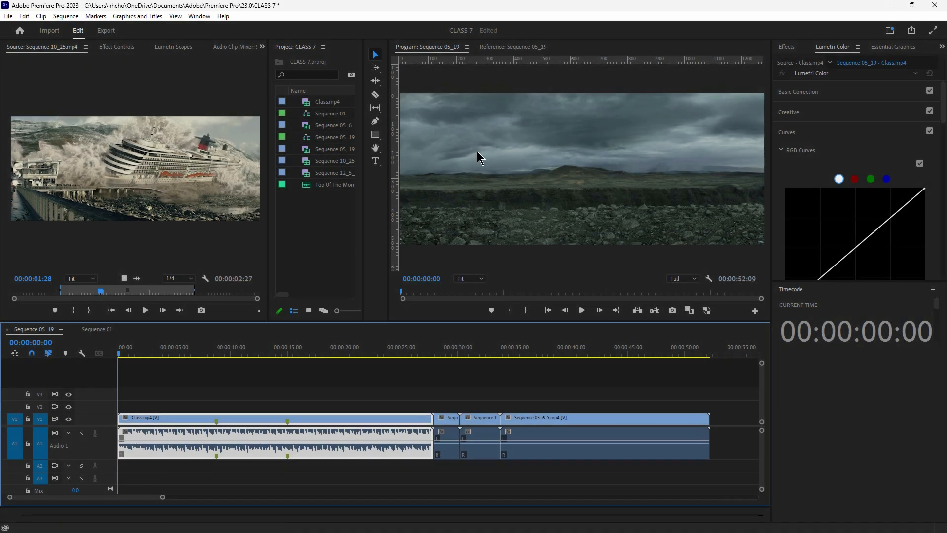
# - Play Sequence 05_19 from the start, pause at 00:00:06:02, and resume playback past 00:00:10:05
pyautogui.click(487, 144)
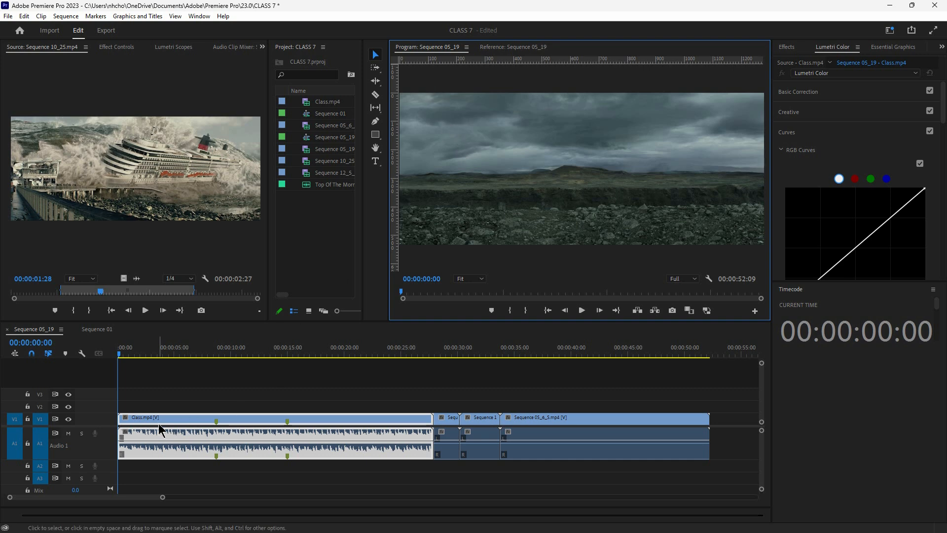
pyautogui.moveTo(121, 355); pyautogui.dragTo(118, 361)
pyautogui.press('space')
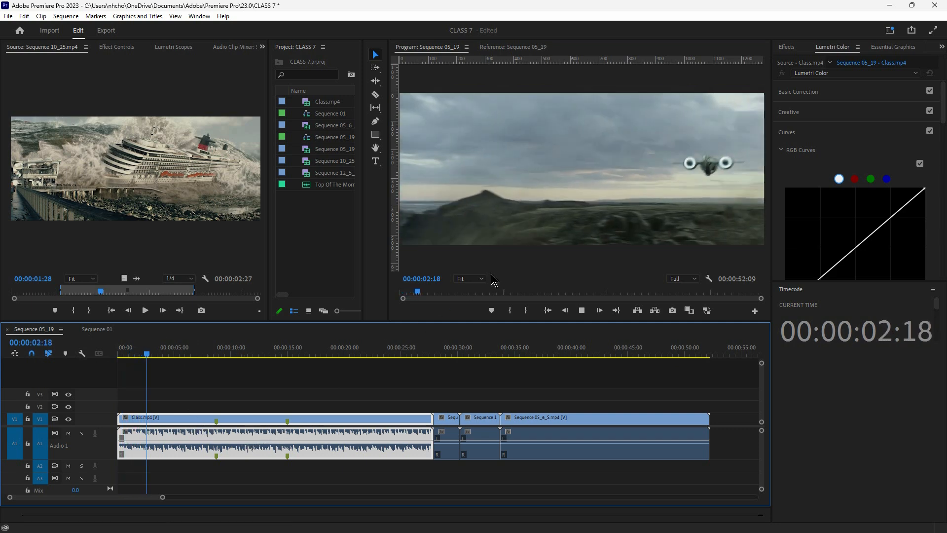
pyautogui.press('space')
pyautogui.press('space')
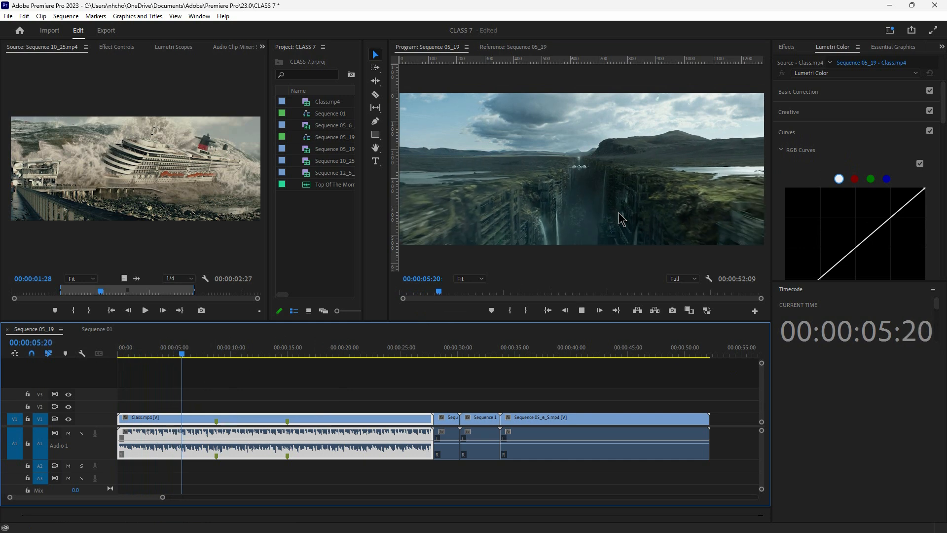
pyautogui.press('space')
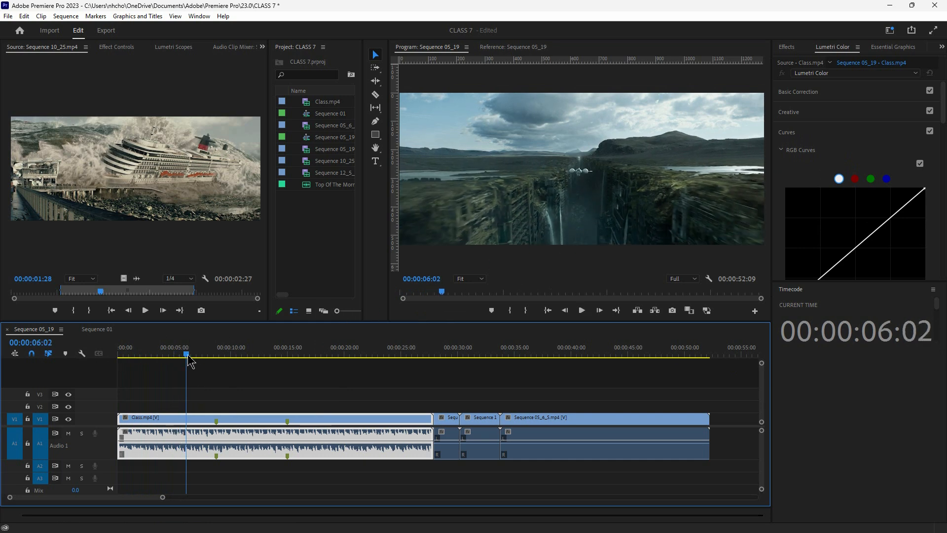
pyautogui.moveTo(189, 362)
pyautogui.mouseDown()
pyautogui.moveTo(163, 362)
pyautogui.moveTo(188, 356)
pyautogui.mouseUp()
pyautogui.press('space')
pyautogui.press('space')
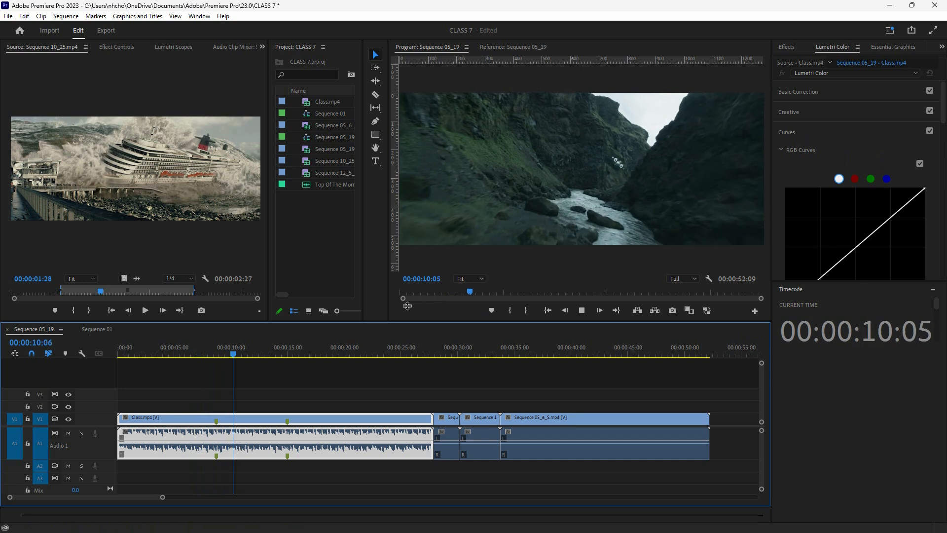
# - Stop playback, return Sequence 05_19 to its start, and scrub it to 00:00:06:03
pyautogui.press('space')
pyautogui.click(115, 354)
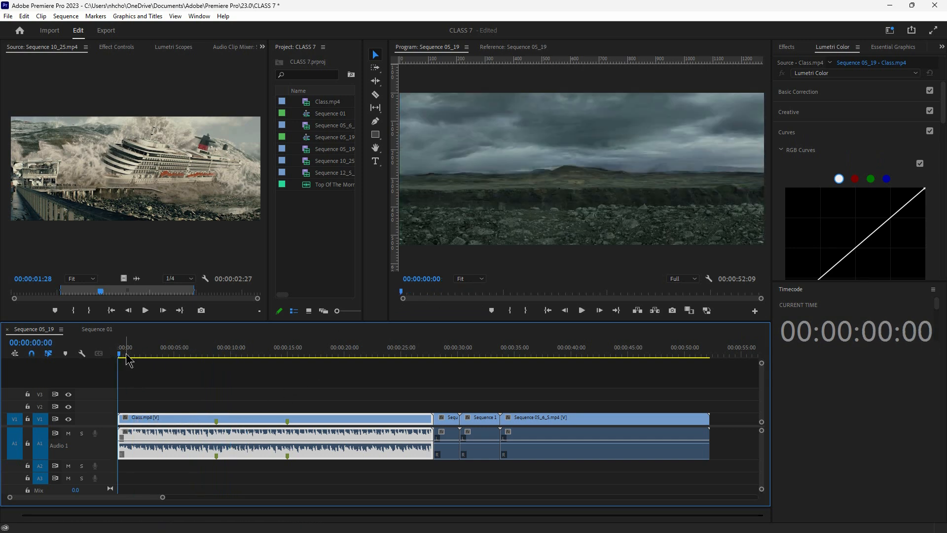
pyautogui.moveTo(123, 355); pyautogui.dragTo(187, 359)
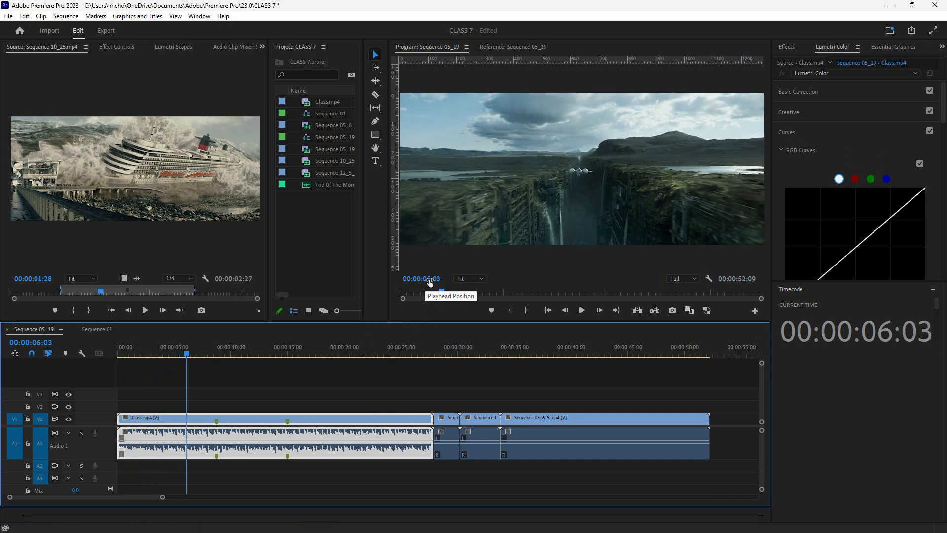
pyautogui.click(429, 280)
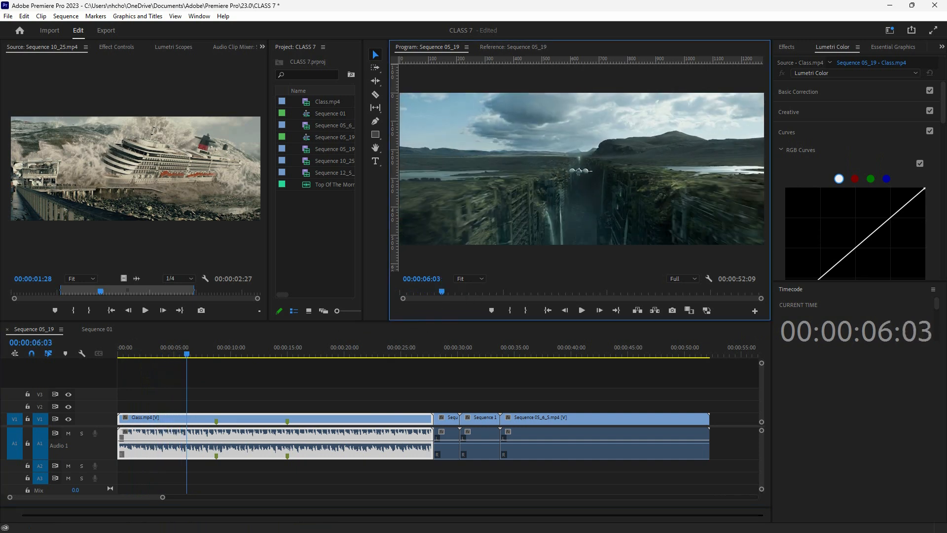
# - Play Sequence 10_25.mp4 in the Source Monitor to 00:00:02:18 and scrub it back to 00:00:01:11
pyautogui.click(51, 265)
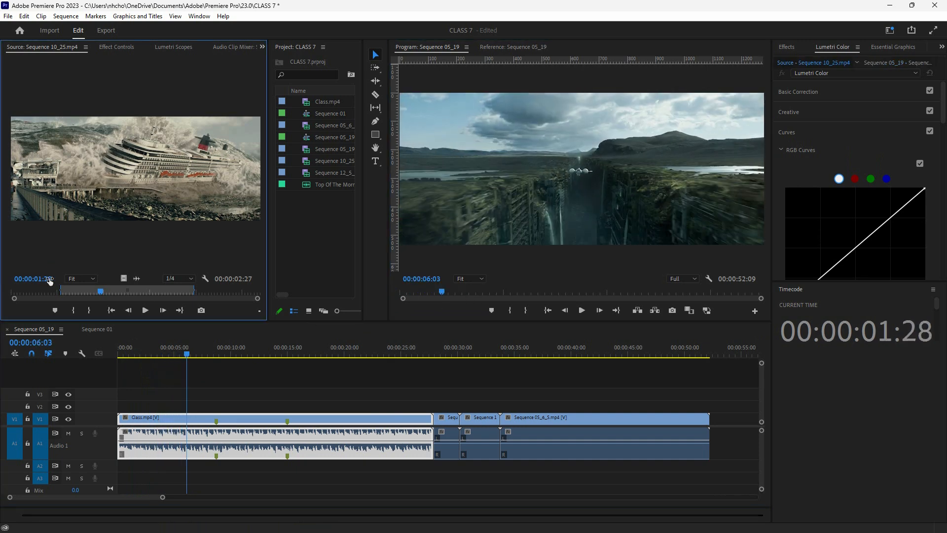
pyautogui.click(145, 311)
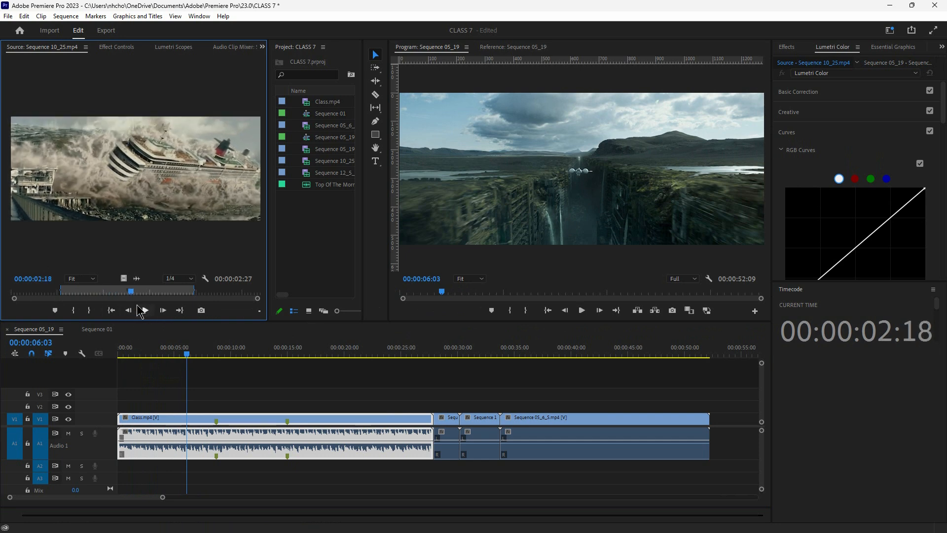
pyautogui.moveTo(132, 292); pyautogui.dragTo(74, 292)
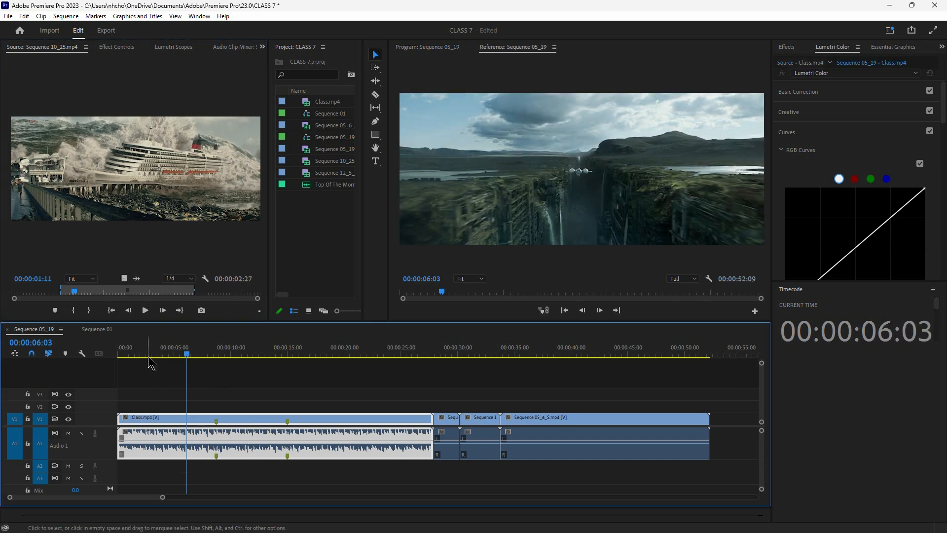
# - Scrub Sequence 05_19 to 00:00:09:25 and play it on to 00:00:10:15
pyautogui.moveTo(181, 354); pyautogui.dragTo(228, 356)
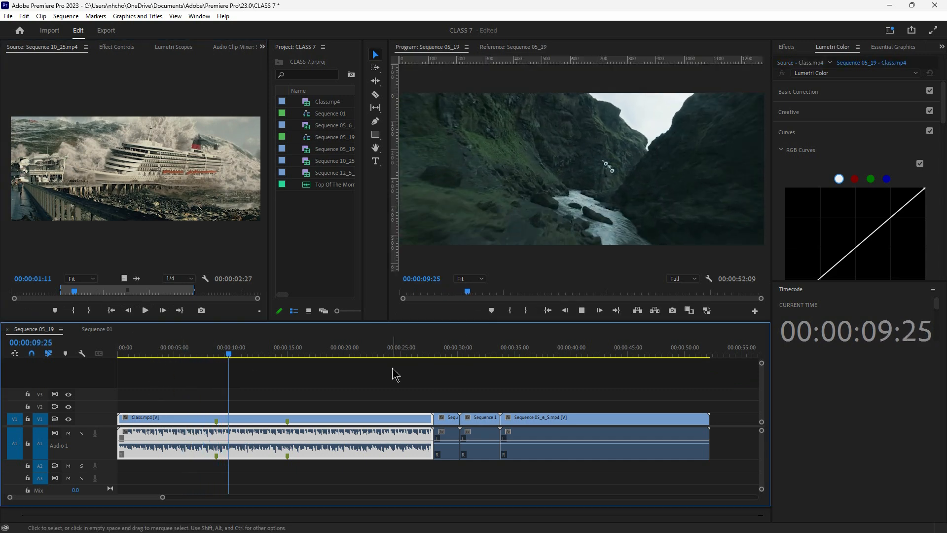
pyautogui.press('space')
pyautogui.press('space')
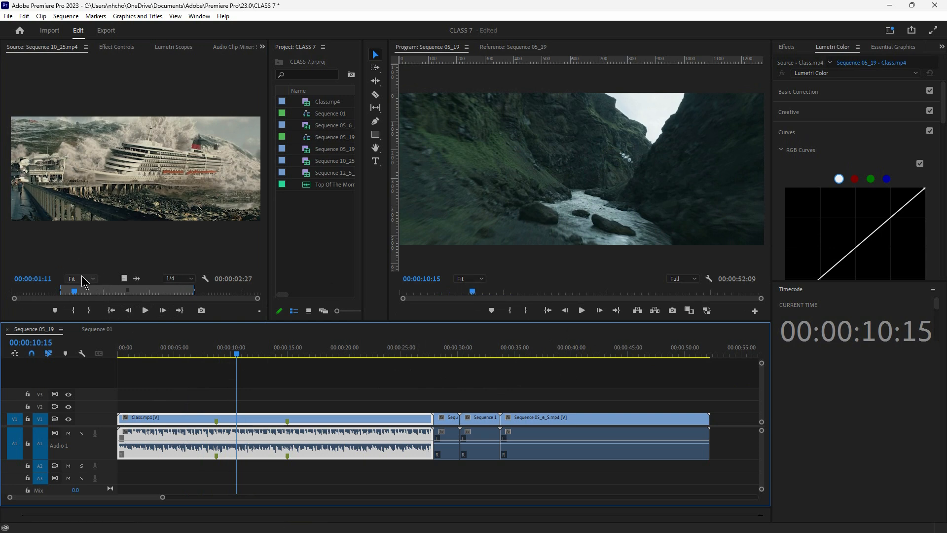
# - Try the Program Monitor at 1600%, 50% and 10% zoom, and restore it to Fit
pyautogui.click(471, 278)
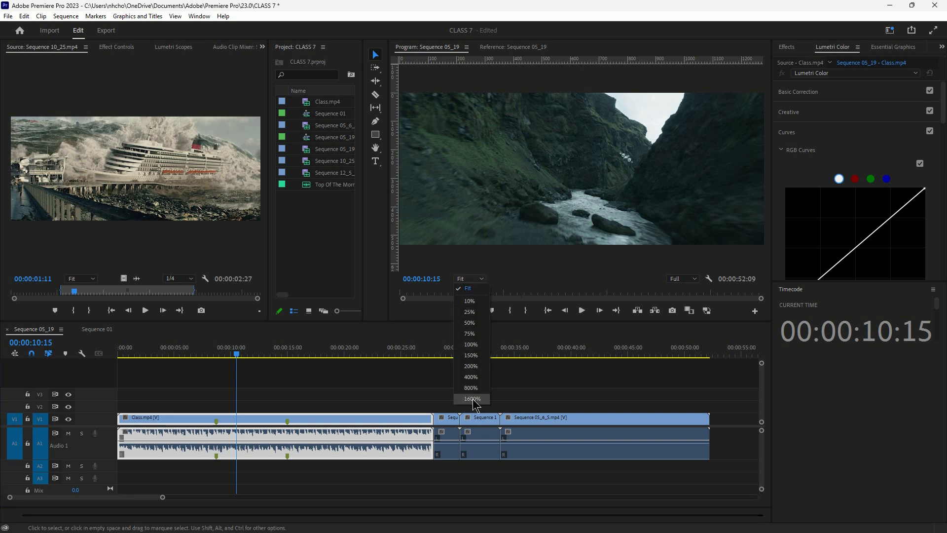
pyautogui.click(472, 398)
pyautogui.click(482, 279)
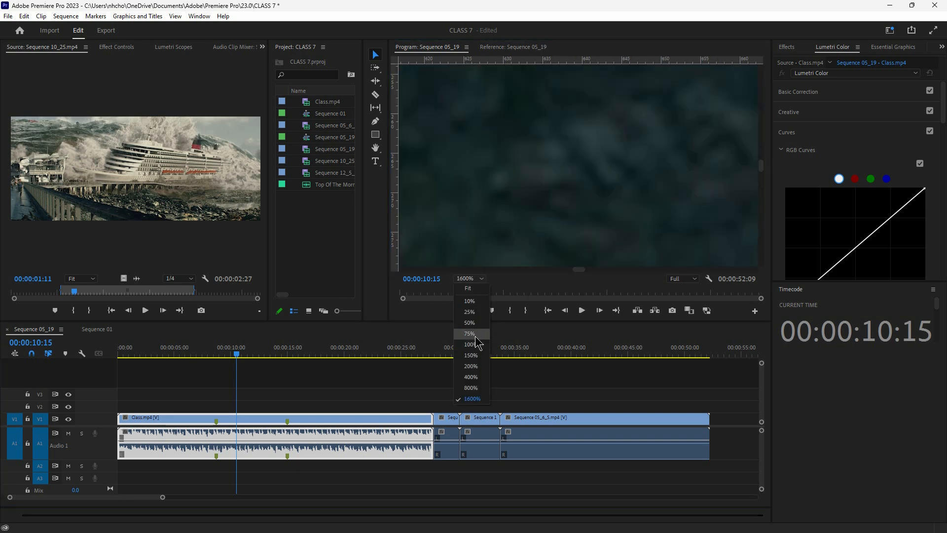
pyautogui.click(475, 331)
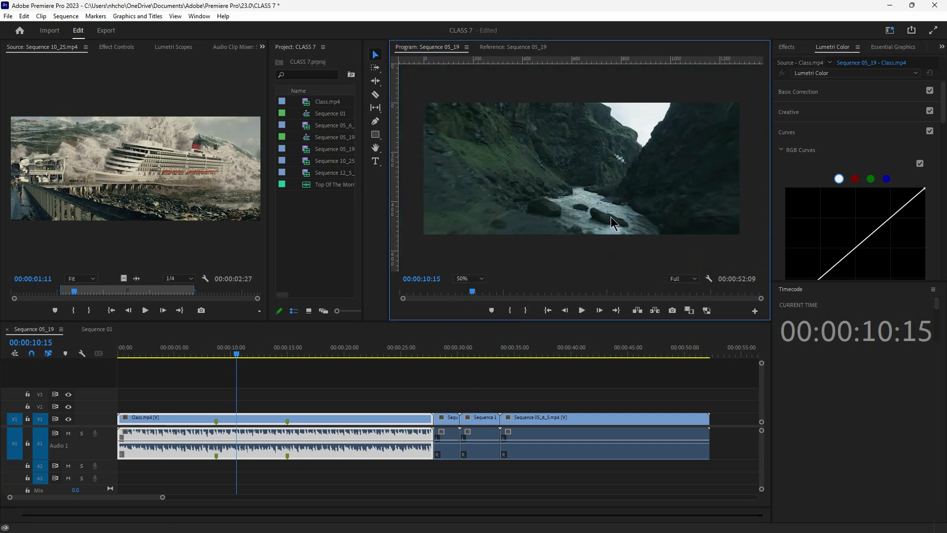
pyautogui.click(482, 279)
pyautogui.click(480, 311)
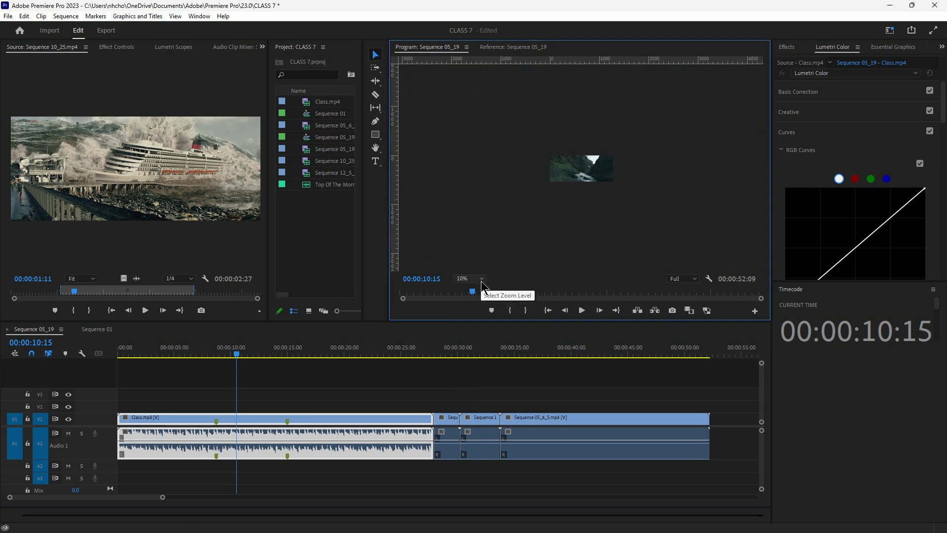
pyautogui.click(483, 279)
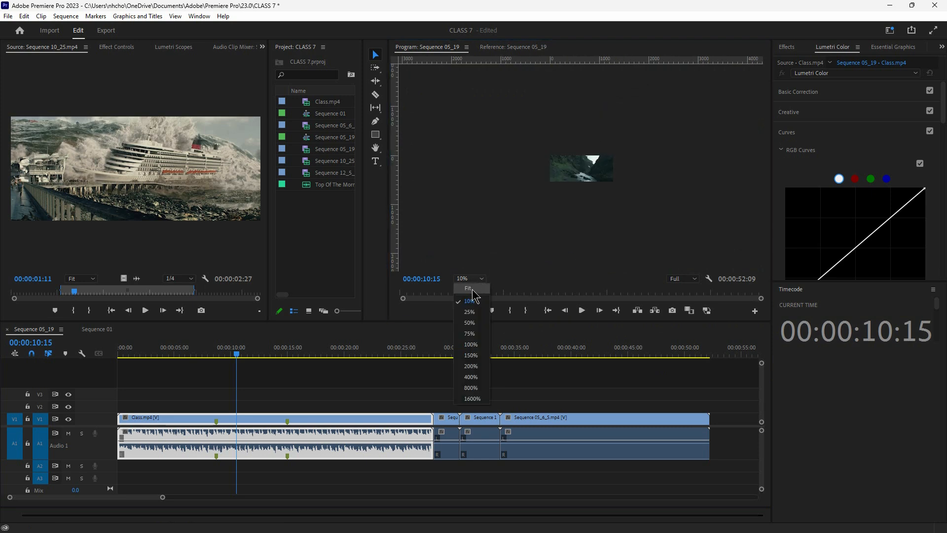
pyautogui.click(467, 288)
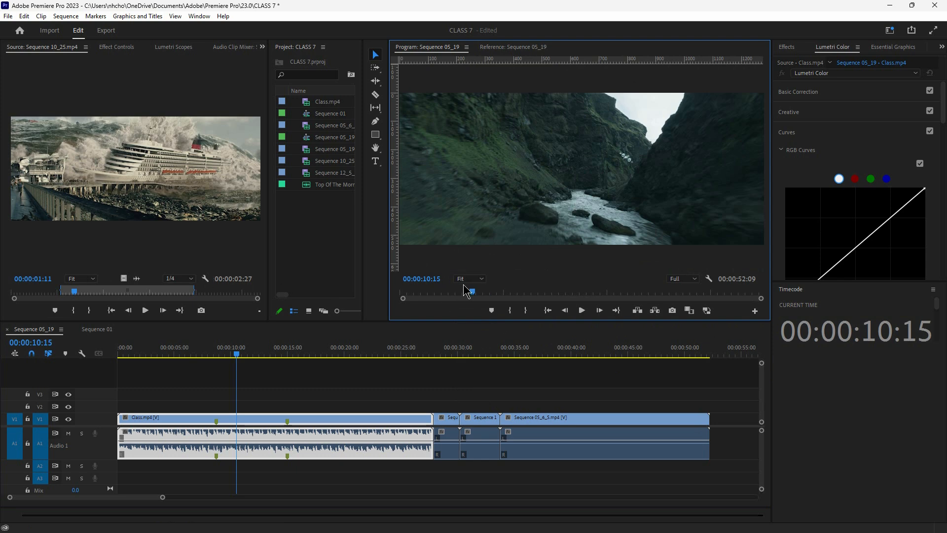
# - Lower the Program Monitor's playback resolution to 1/4
pyautogui.click(686, 279)
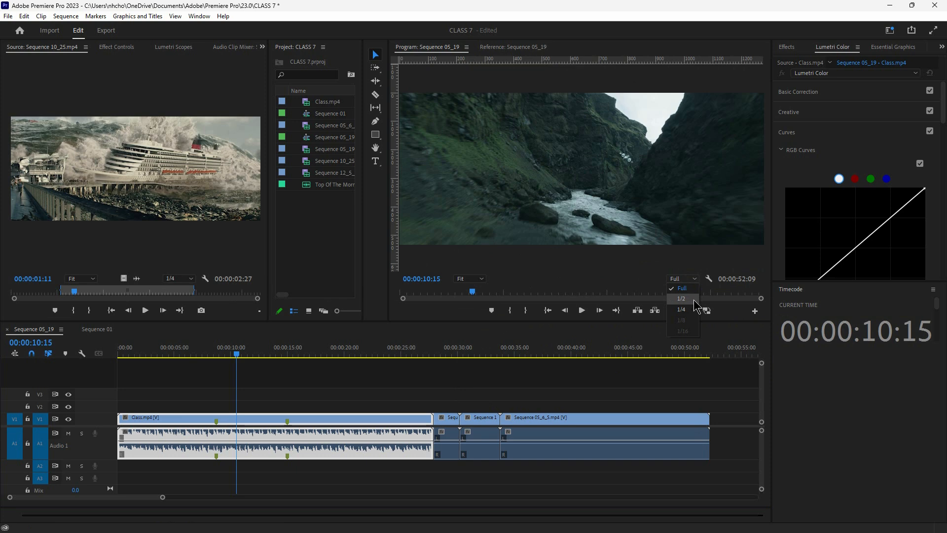
pyautogui.click(574, 273)
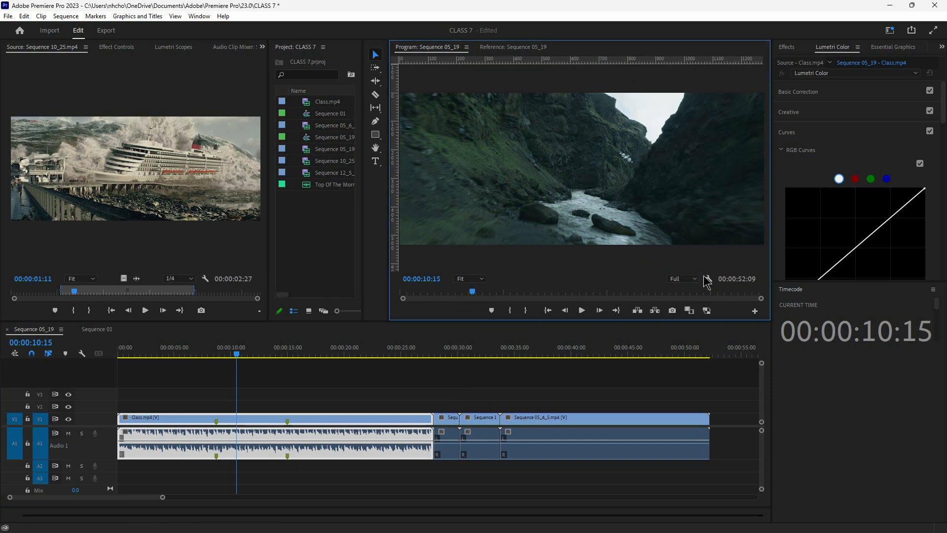
pyautogui.click(683, 279)
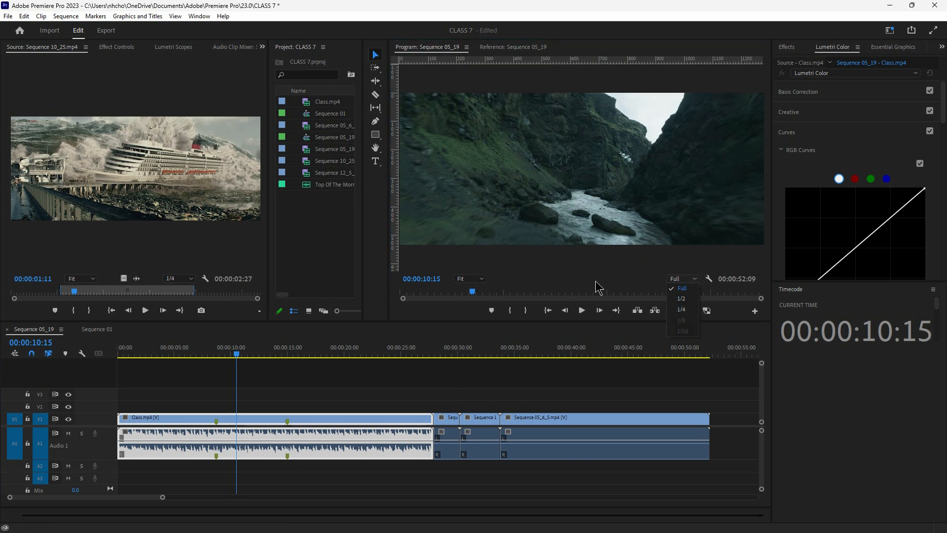
pyautogui.click(682, 310)
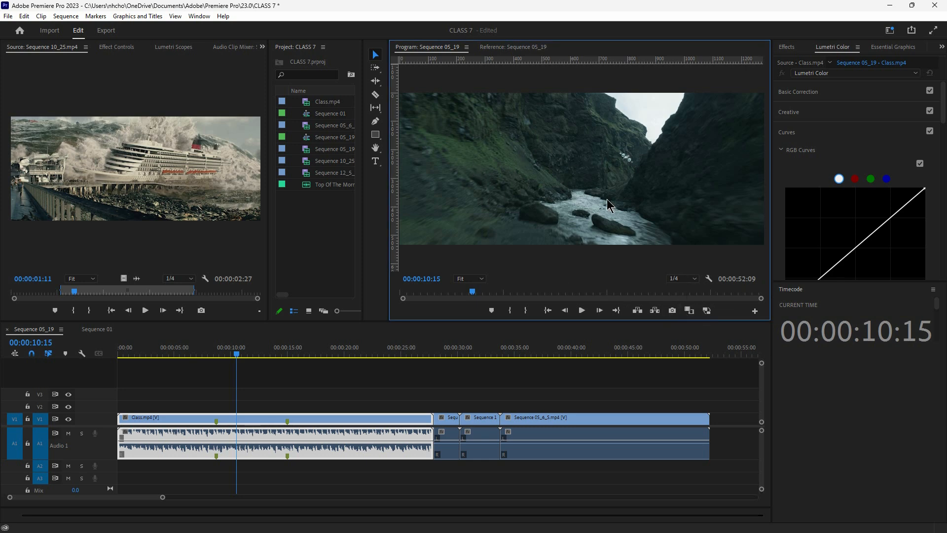
# - Set the playback resolution of both the Source Monitor and the Program Monitor to Full
pyautogui.click(193, 279)
pyautogui.click(197, 293)
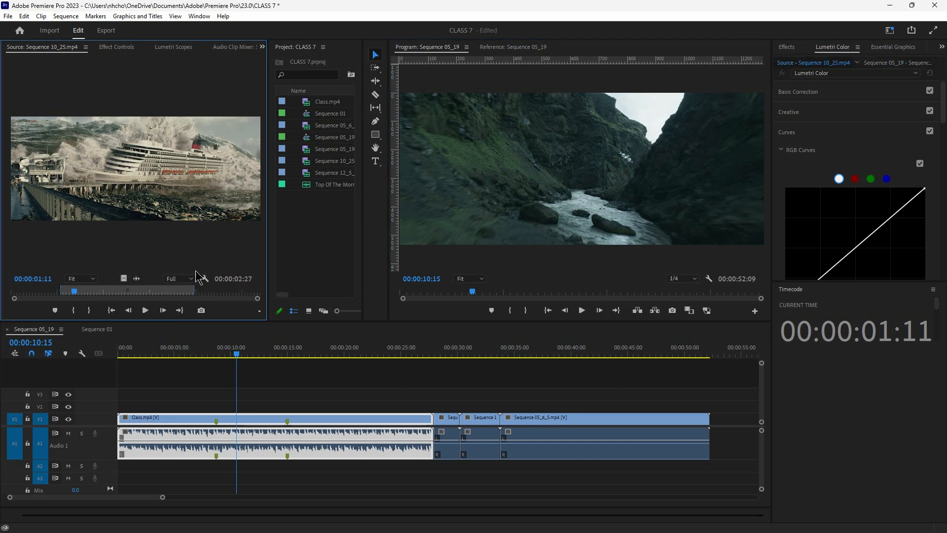
pyautogui.click(683, 279)
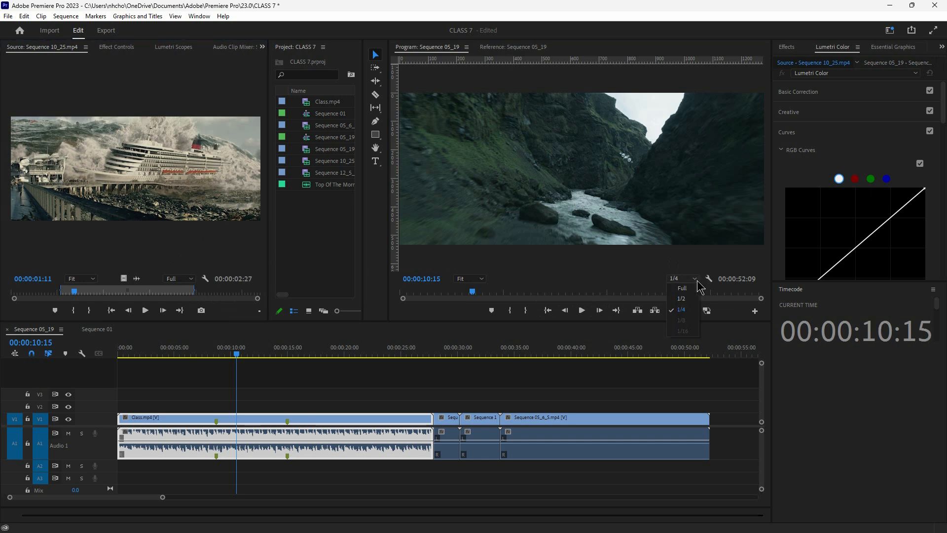
pyautogui.click(681, 289)
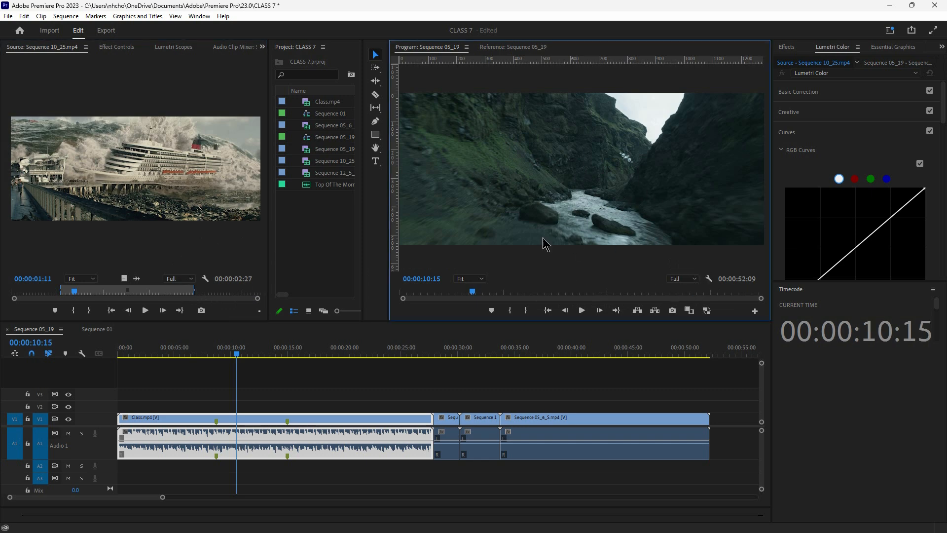
# - Play Sequence 05_19 briefly at full resolution and stop at 00:00:10:22
pyautogui.click(328, 421)
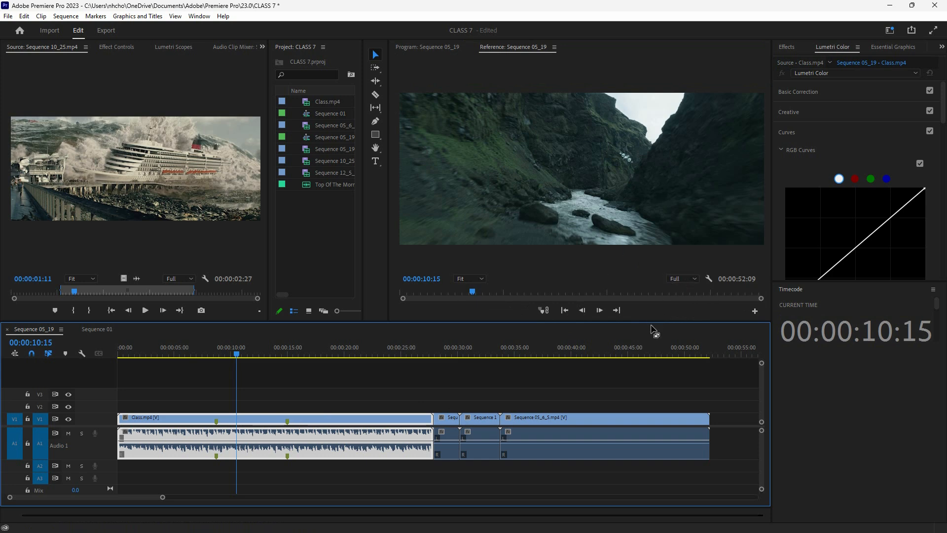
pyautogui.press('space')
pyautogui.press('space')
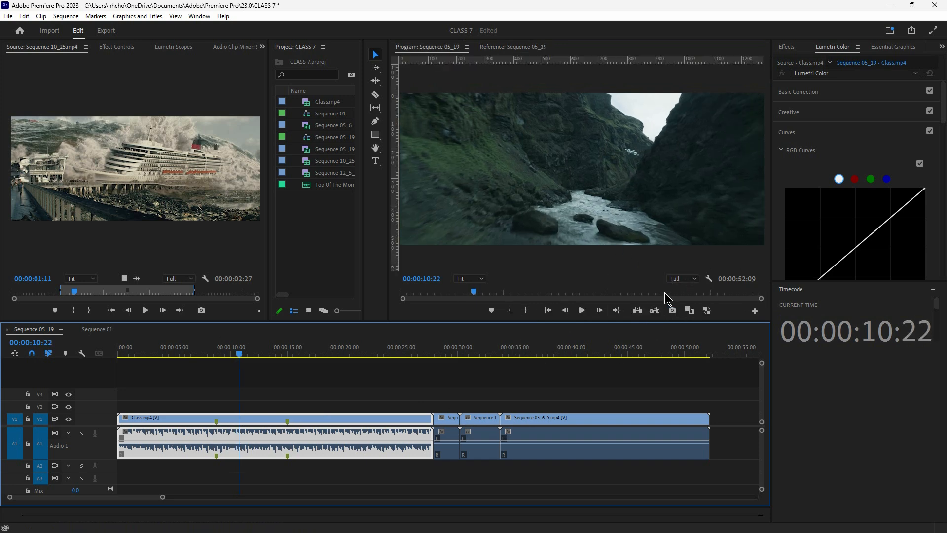
# - Review the Program Monitor's settings options, such as playback resolution, safe margins, rulers and guides, without changing any
pyautogui.click(709, 279)
pyautogui.click(630, 284)
pyautogui.click(708, 279)
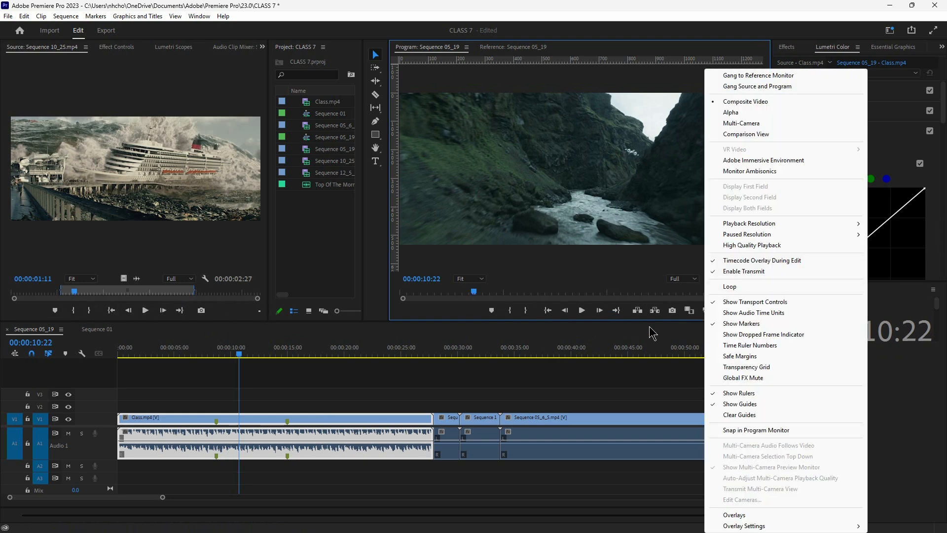
pyautogui.click(464, 316)
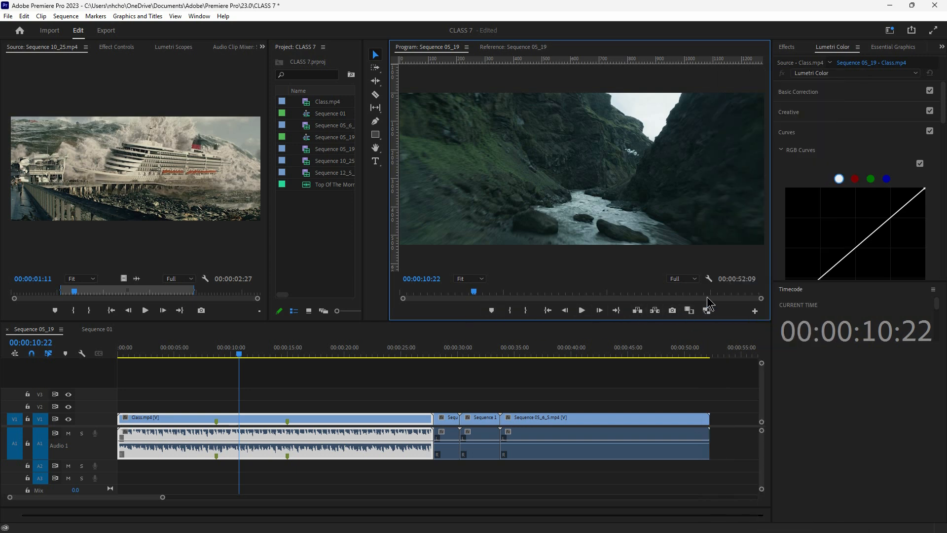
pyautogui.click(709, 279)
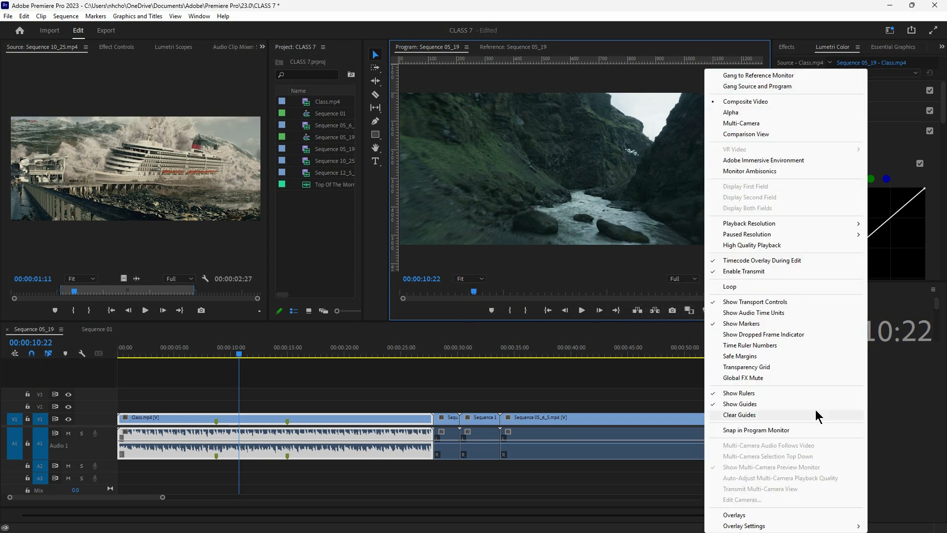
pyautogui.click(617, 267)
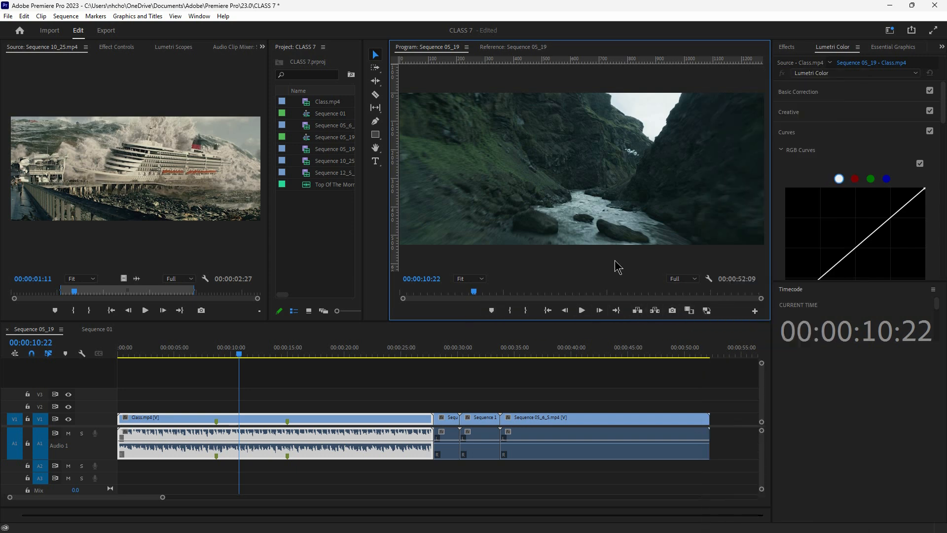
# - Turn on Comparison View in the Program Monitor and move the current frame through Sequence 05_19 to 00:00:15:02
pyautogui.click(688, 312)
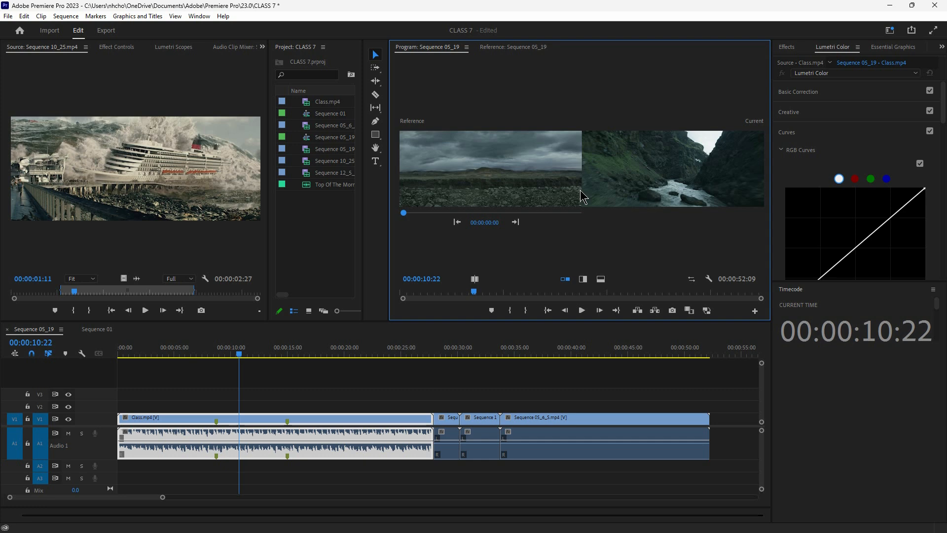
pyautogui.click(237, 354)
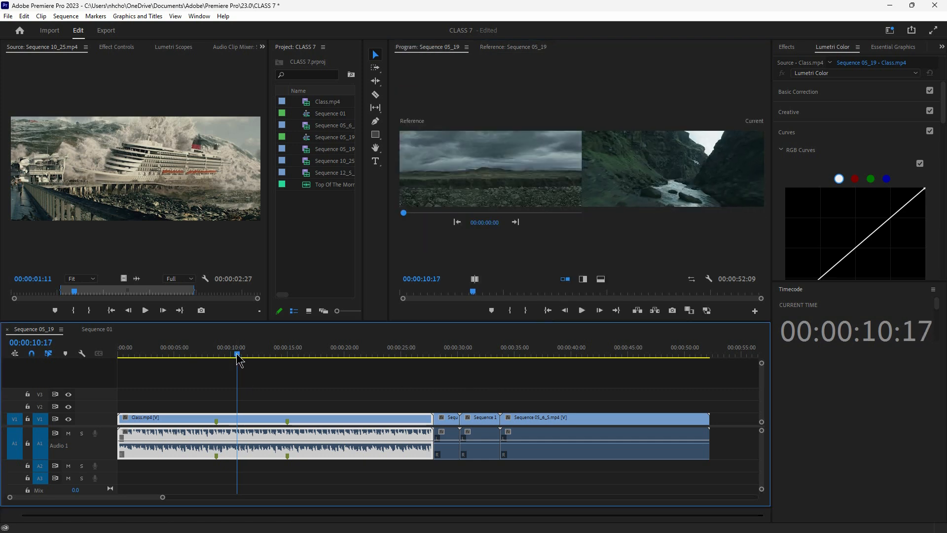
pyautogui.moveTo(237, 354); pyautogui.dragTo(269, 354)
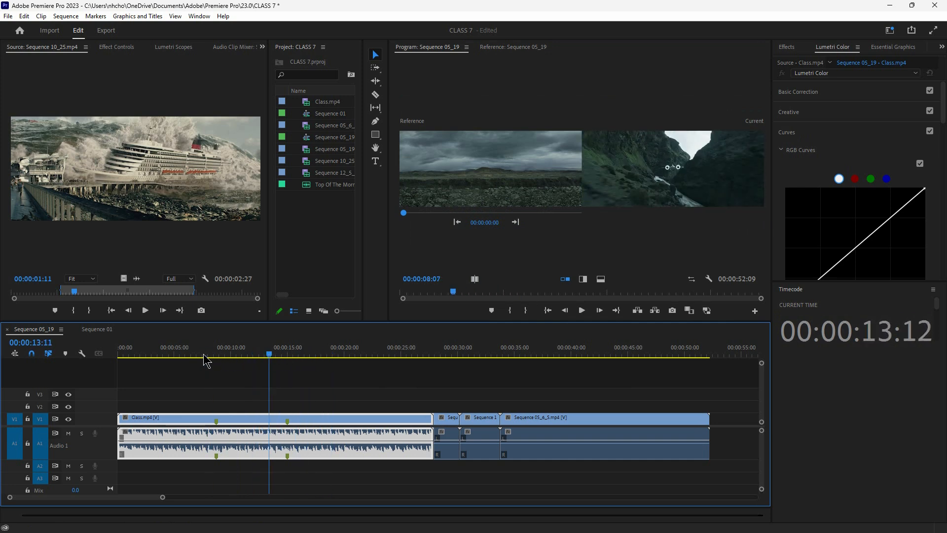
pyautogui.click(149, 356)
pyautogui.click(288, 355)
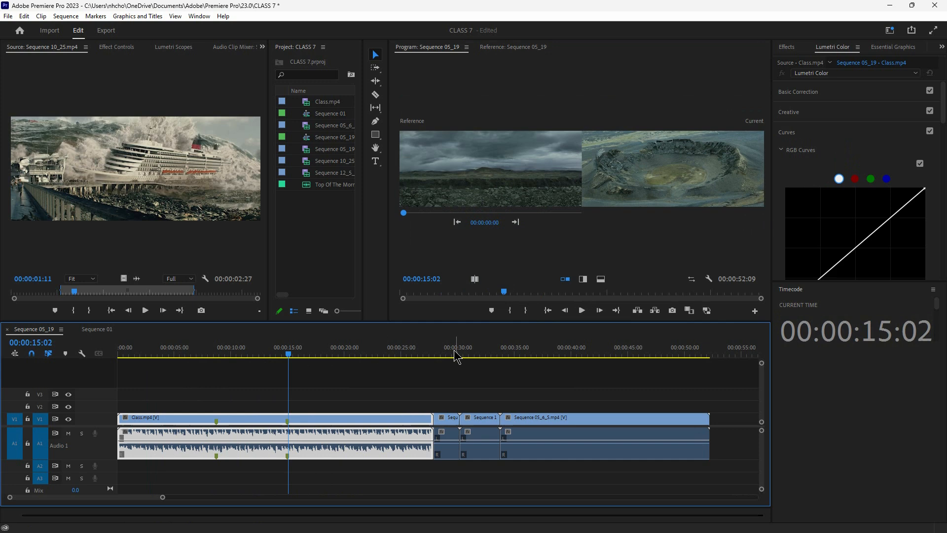
# - Compare the reference and current frames in vertical split and side-by-side layouts, ending on horizontal split
pyautogui.click(583, 280)
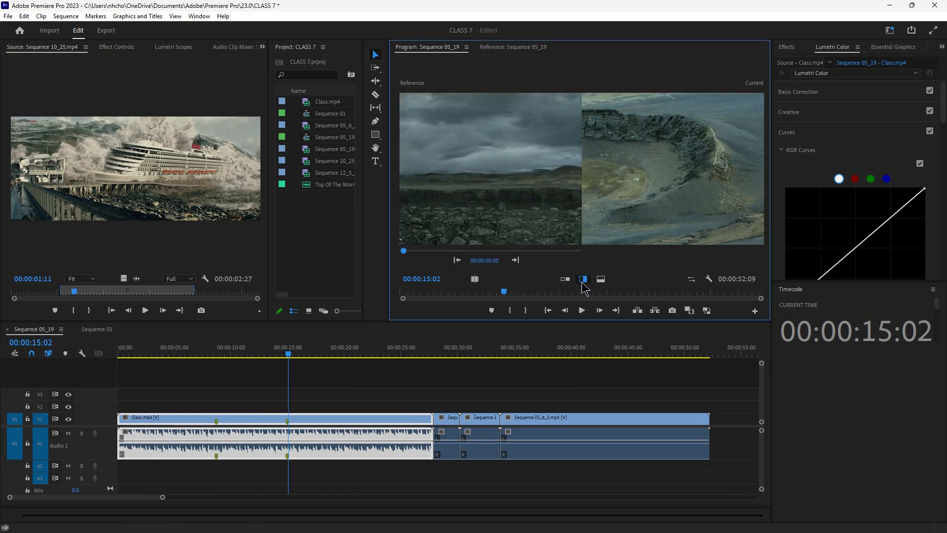
pyautogui.click(565, 279)
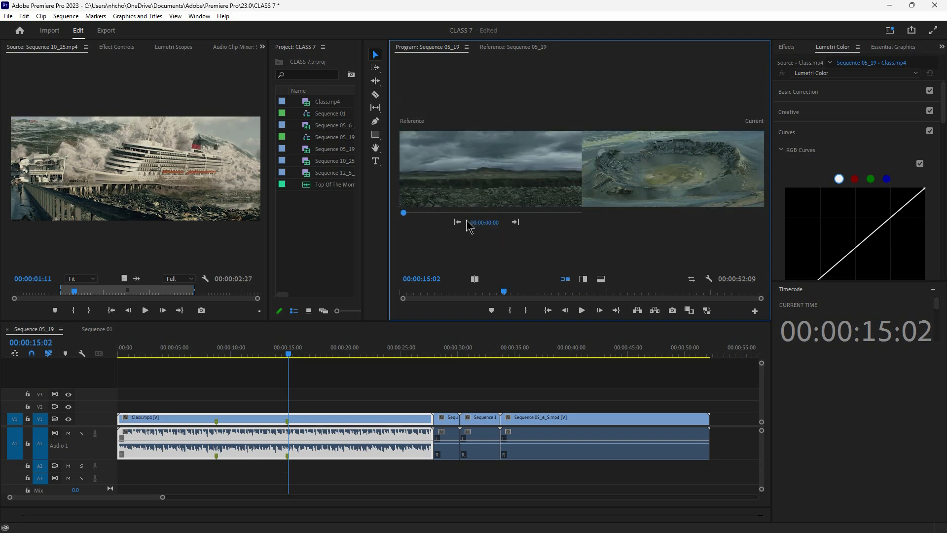
pyautogui.click(584, 280)
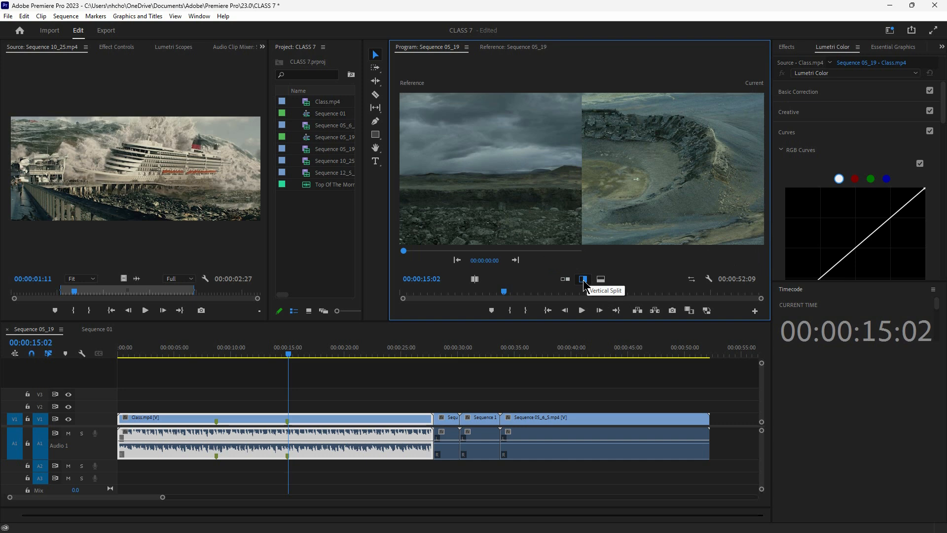
pyautogui.click(599, 280)
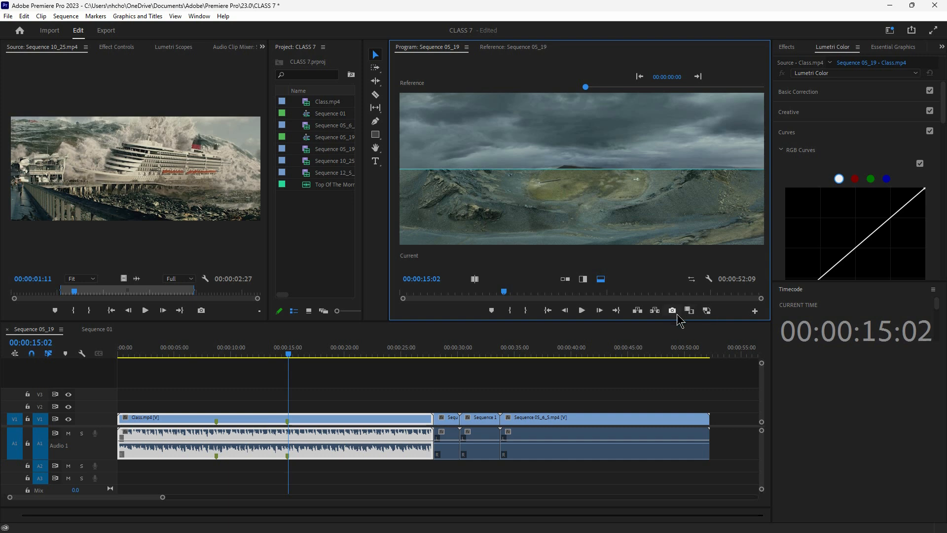
# - Turn off Comparison View and remove the Comparison View, Toggle Proxies, Lift and Extract buttons from the Program Monitor's transport bar
pyautogui.click(693, 312)
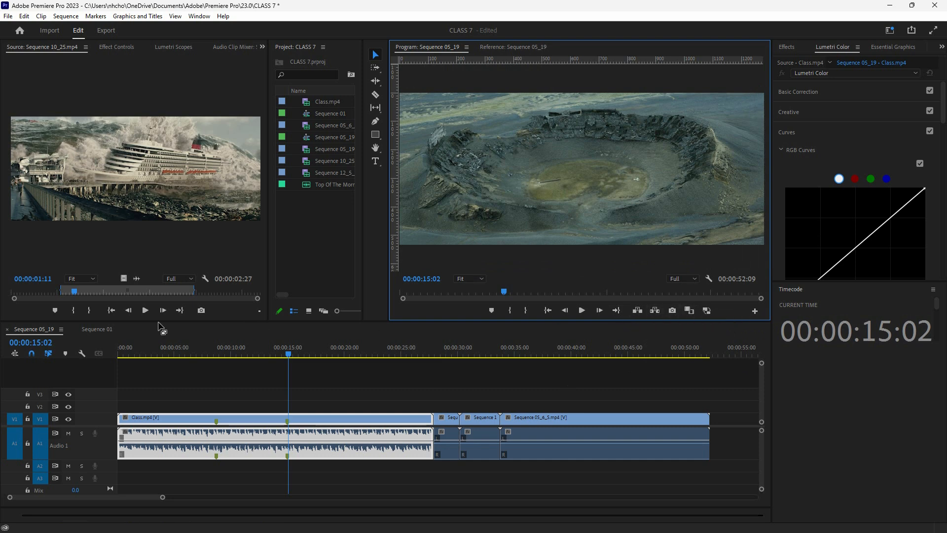
pyautogui.click(754, 312)
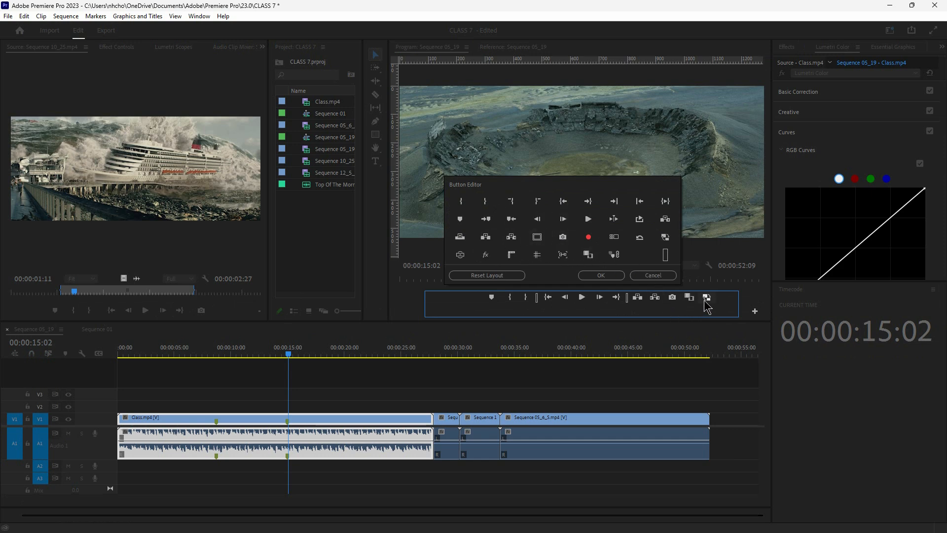
pyautogui.moveTo(707, 298); pyautogui.dragTo(620, 247)
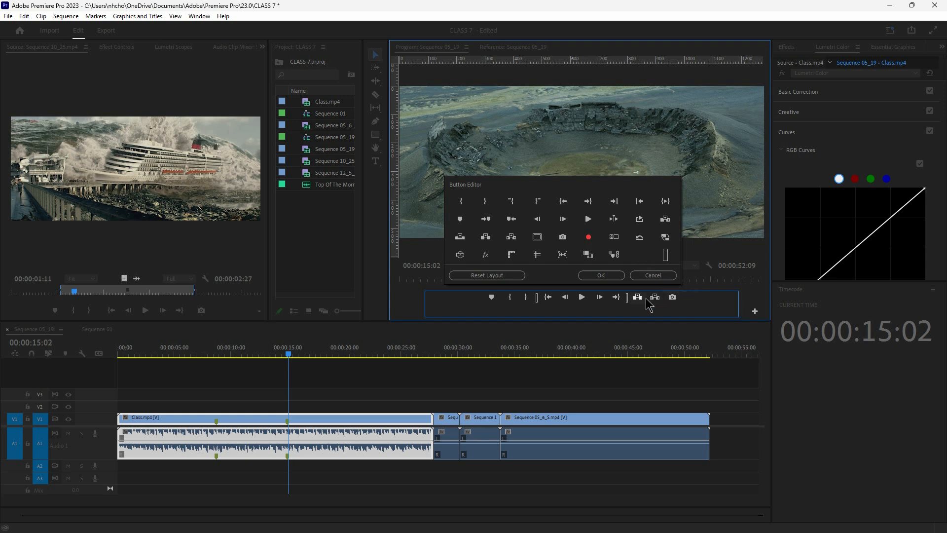
pyautogui.moveTo(655, 296); pyautogui.dragTo(620, 243)
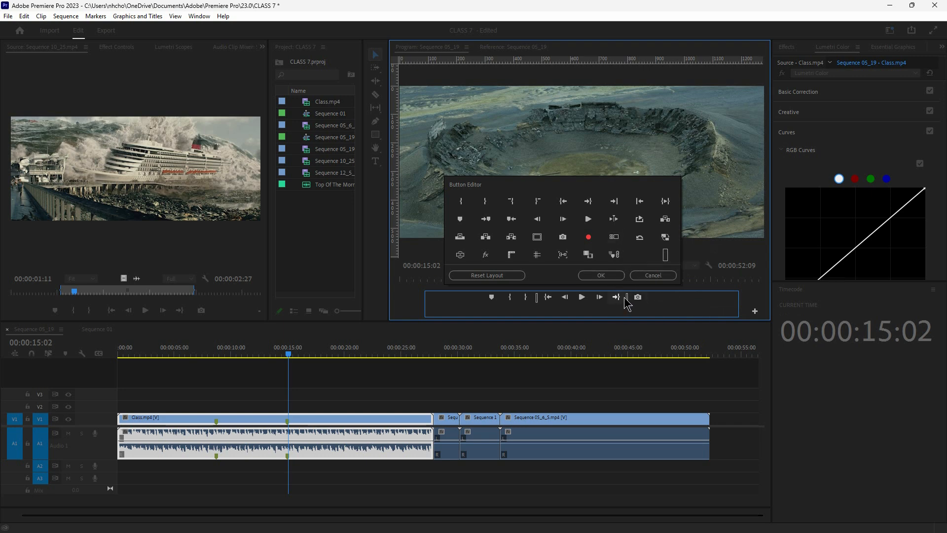
pyautogui.click(601, 275)
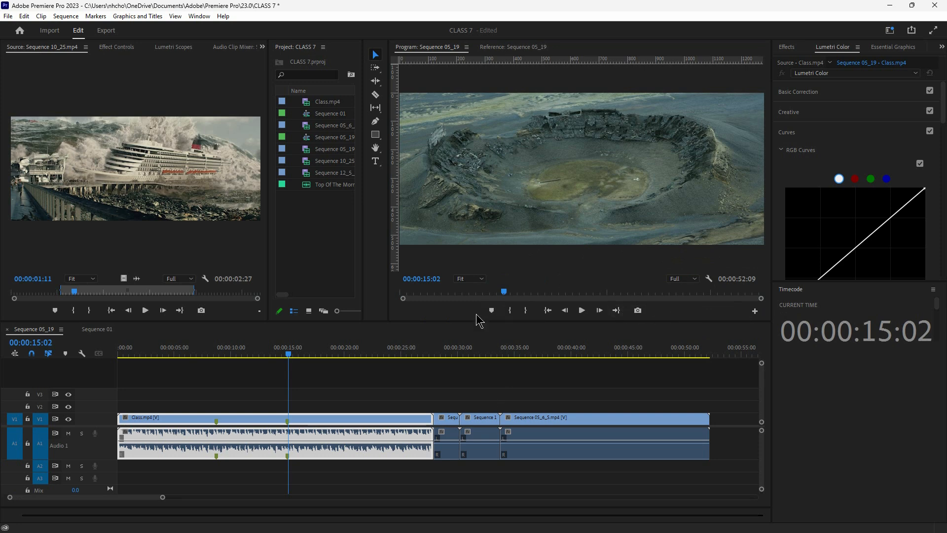
# - Add markers to Sequence 05_19 at 00:00:21:00 and 00:00:27:10
pyautogui.moveTo(363, 351); pyautogui.dragTo(356, 351)
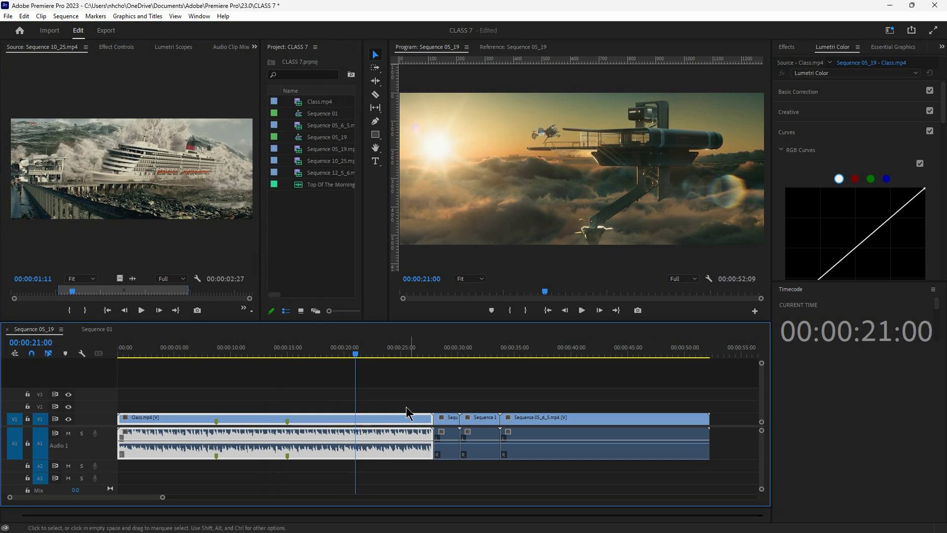
pyautogui.click(492, 310)
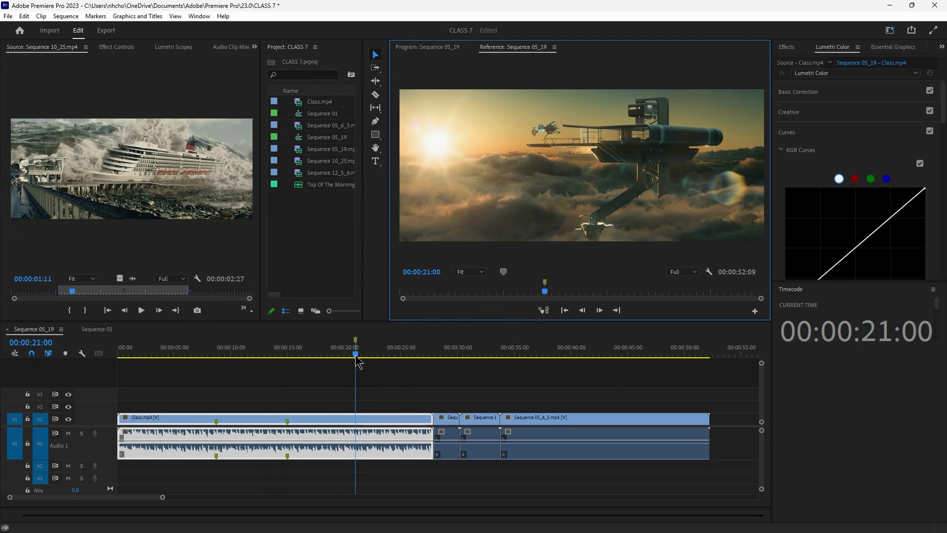
pyautogui.moveTo(356, 357); pyautogui.dragTo(427, 362)
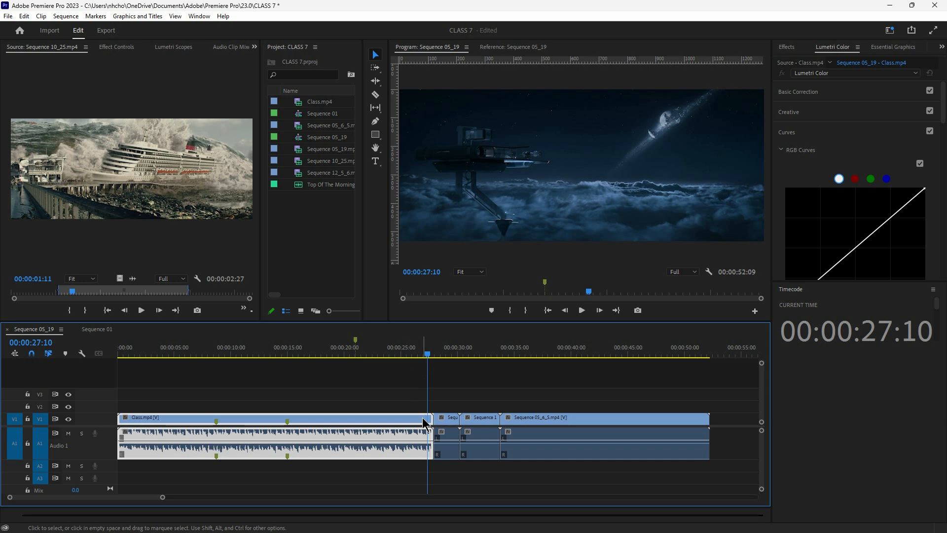
pyautogui.click(492, 311)
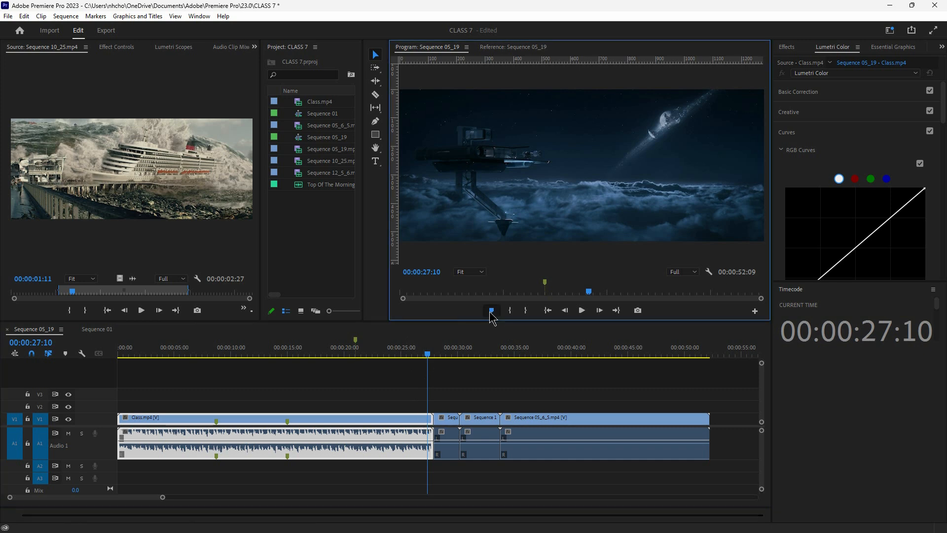
# - Change the color of the sequence marker at 00:00:27:10 to red
pyautogui.rightClick(429, 346)
pyautogui.press('Escape')
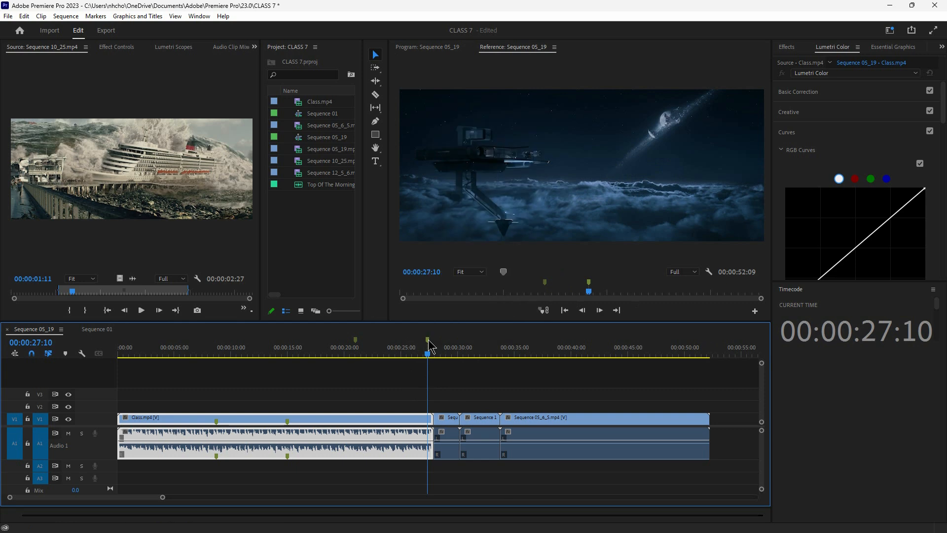
pyautogui.doubleClick(428, 340)
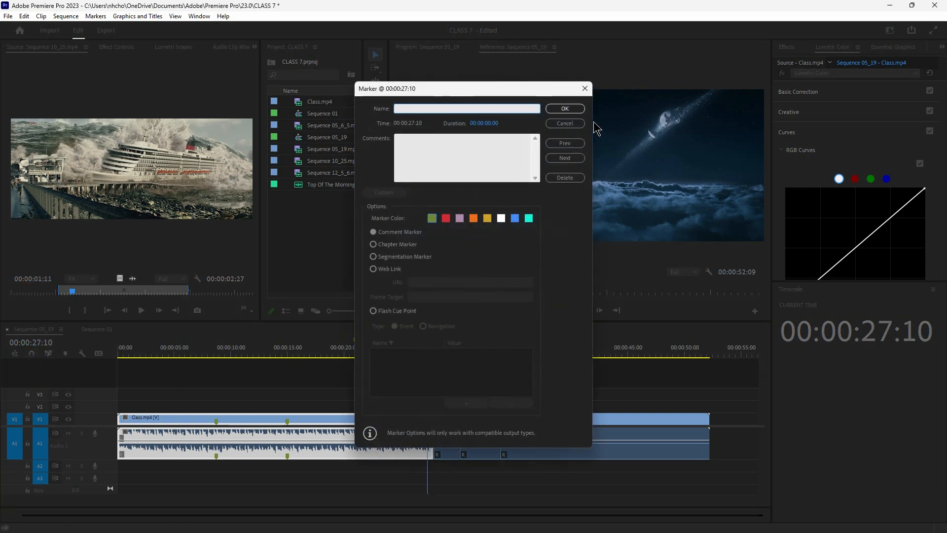
pyautogui.click(585, 88)
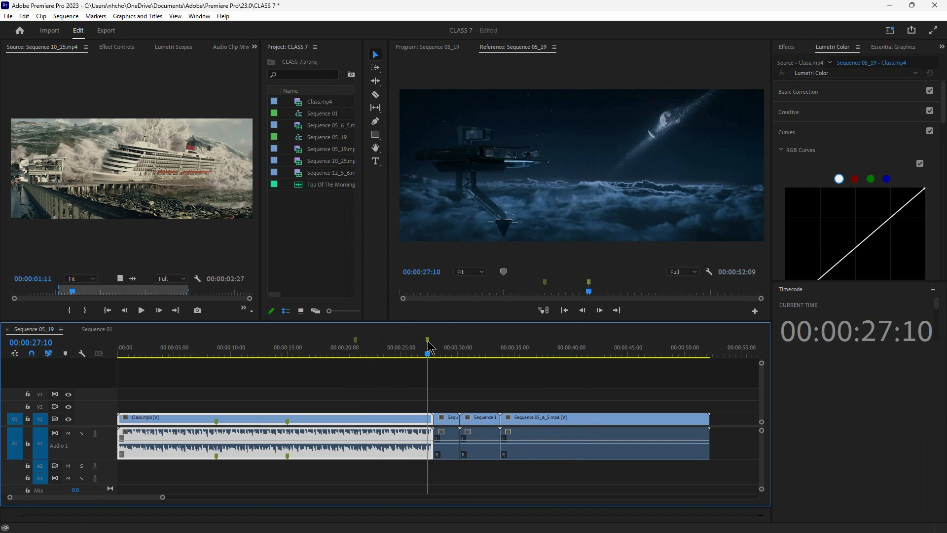
pyautogui.doubleClick(428, 341)
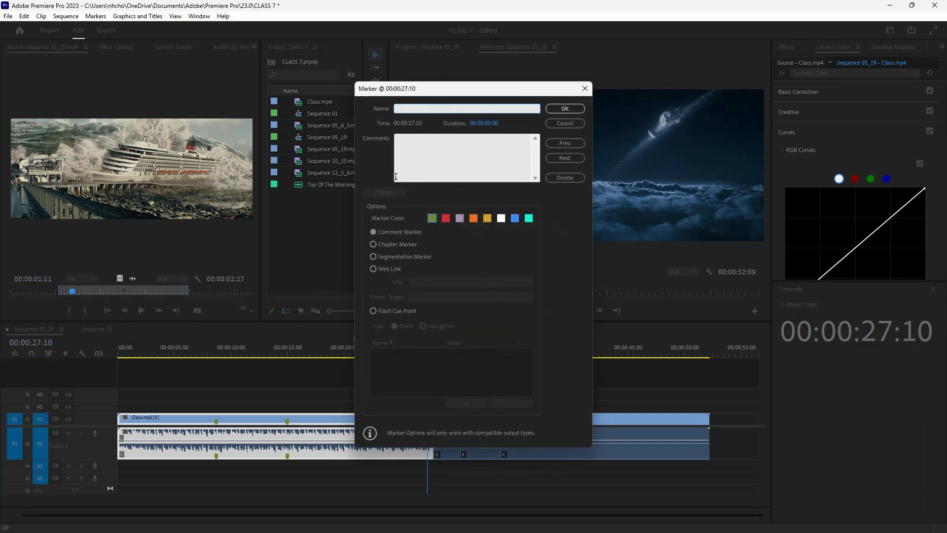
pyautogui.click(446, 218)
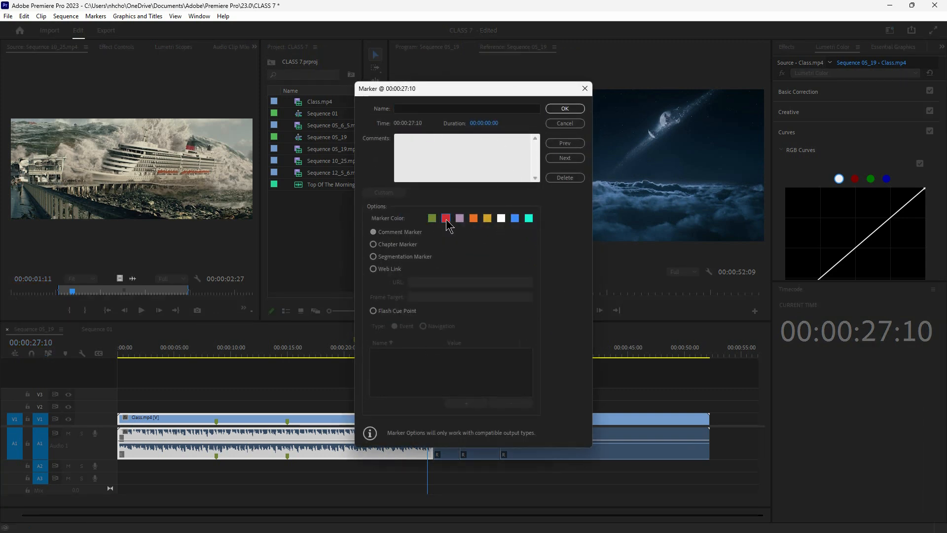
pyautogui.click(564, 110)
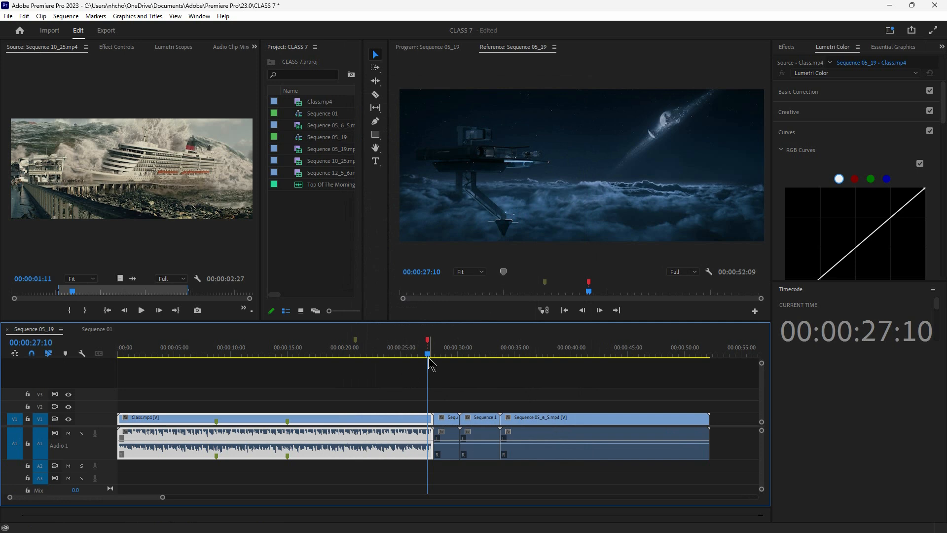
# - Move the red marker earlier in Sequence 05_19 to 00:00:26:11 and place the playhead on it
pyautogui.moveTo(434, 356); pyautogui.dragTo(372, 352)
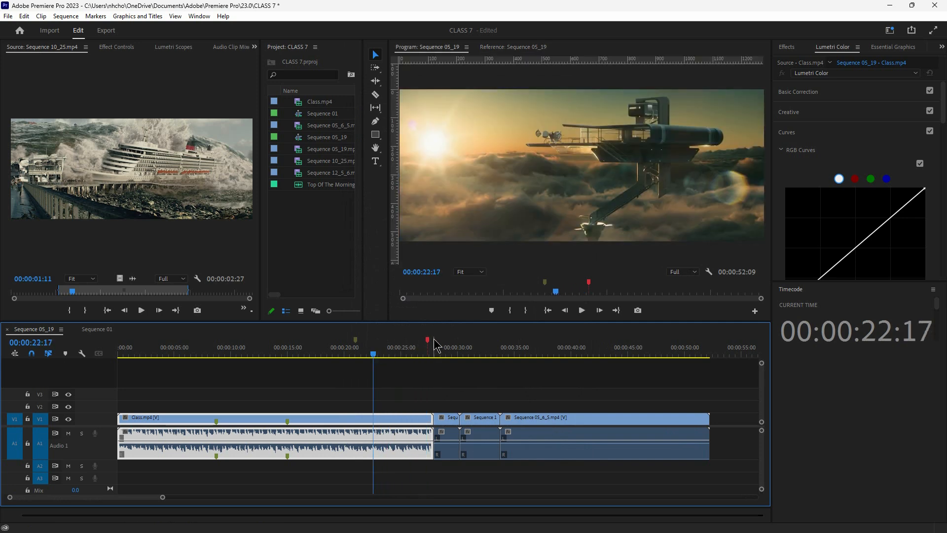
pyautogui.moveTo(428, 340)
pyautogui.mouseDown()
pyautogui.moveTo(393, 340)
pyautogui.moveTo(417, 340)
pyautogui.mouseUp()
pyautogui.click(401, 345)
pyautogui.click(415, 345)
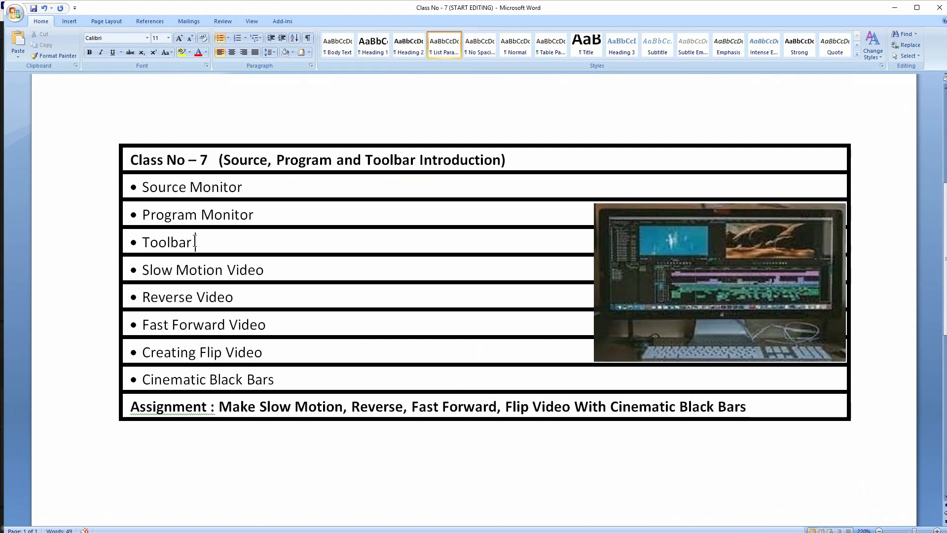
# - Review the Toolbar topic in the Class No - 7 outline in Microsoft Word, and return to Premiere Pro
pyautogui.moveTo(196, 242); pyautogui.dragTo(142, 242)
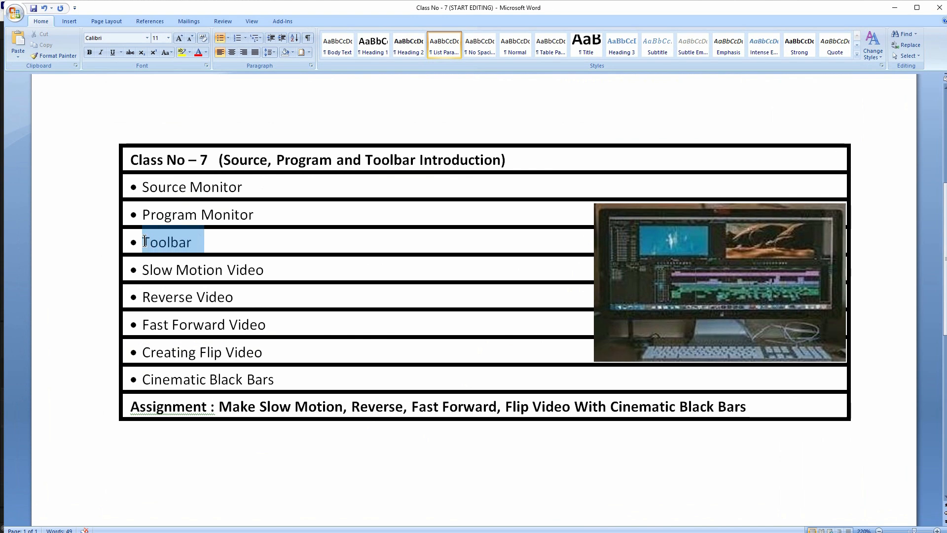
pyautogui.click(240, 270)
pyautogui.click(894, 7)
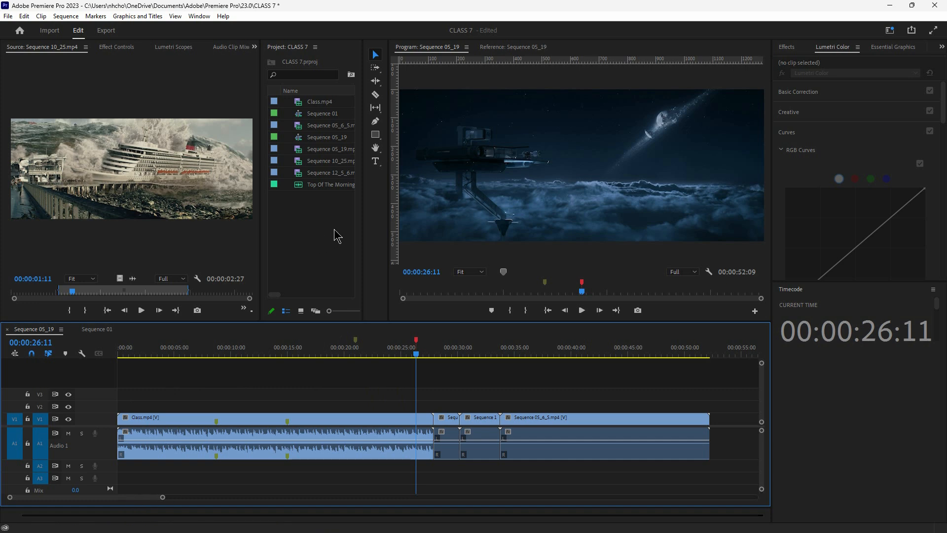
# - Use the Selection tool to select Class.mp4, Sequence 10_25.mp4 and Sequence 05_6_5.mp4 one at a time in the timeline
pyautogui.click(376, 56)
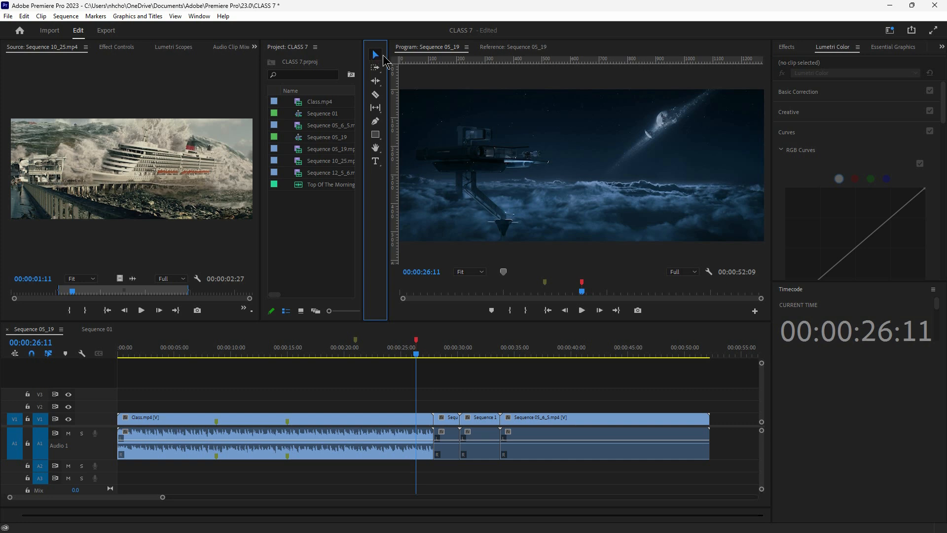
pyautogui.click(361, 422)
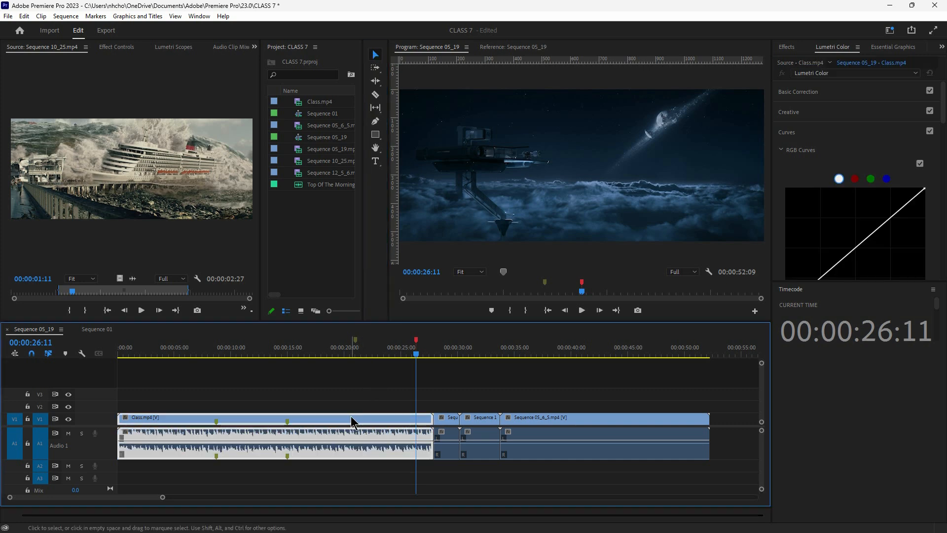
pyautogui.click(443, 421)
pyautogui.click(539, 424)
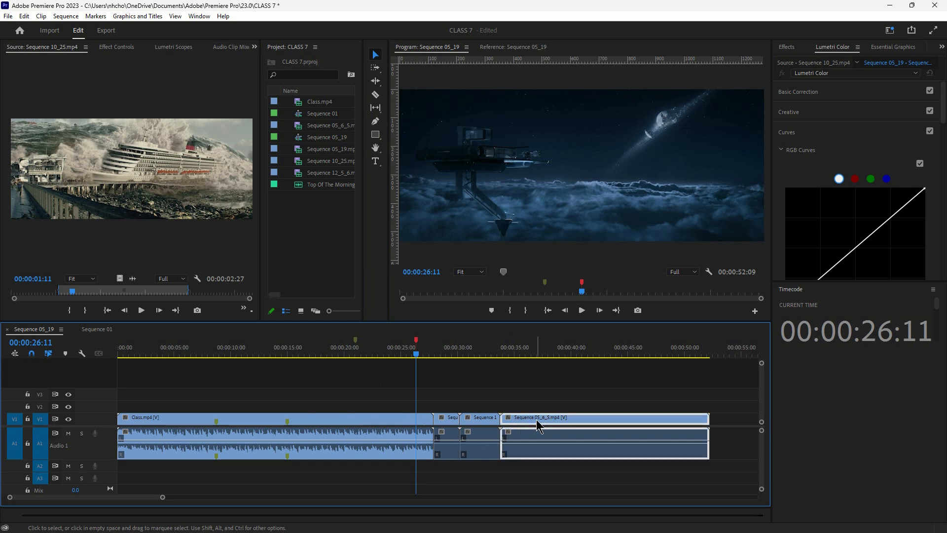
# - Move the red marker to 00:00:22:23 with the Selection tool and place the timeline playhead at 00:00:05:08
pyautogui.moveTo(417, 355); pyautogui.dragTo(264, 352)
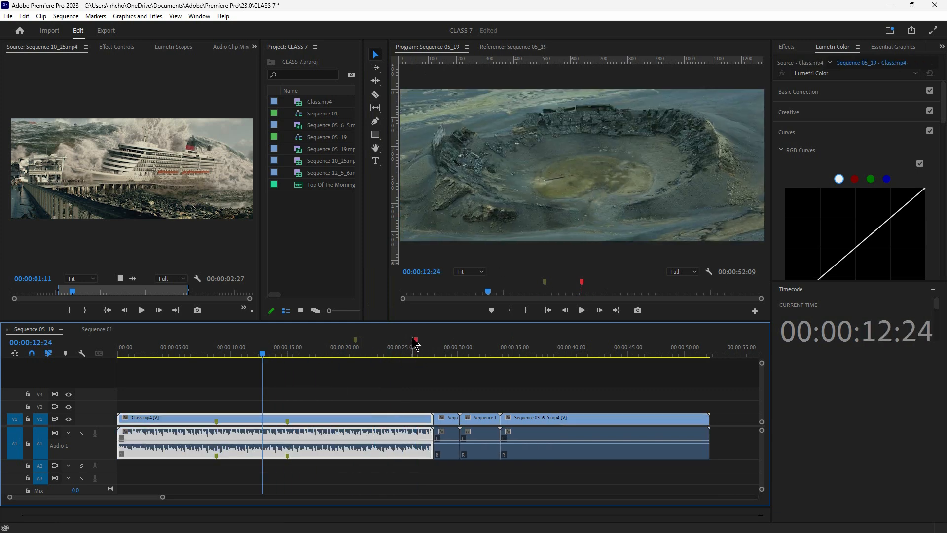
pyautogui.moveTo(416, 343); pyautogui.dragTo(376, 344)
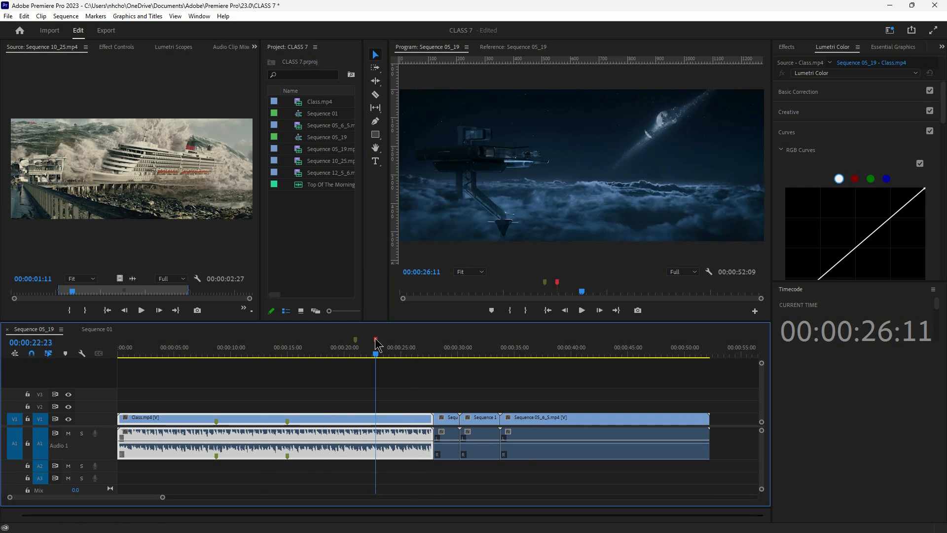
pyautogui.click(178, 351)
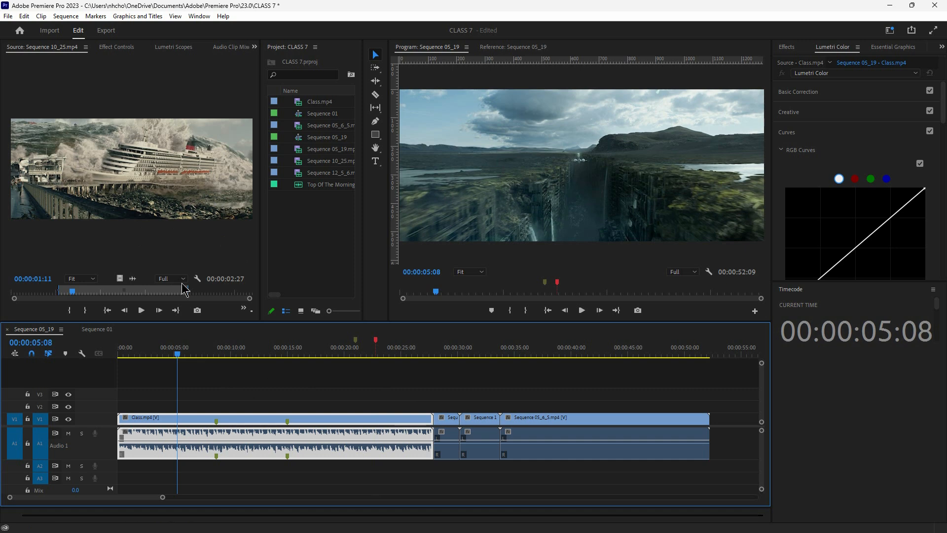
# - Scrub Sequence 10_25.mp4 in the Source Monitor, ending at 00:00:01:20
pyautogui.click(146, 291)
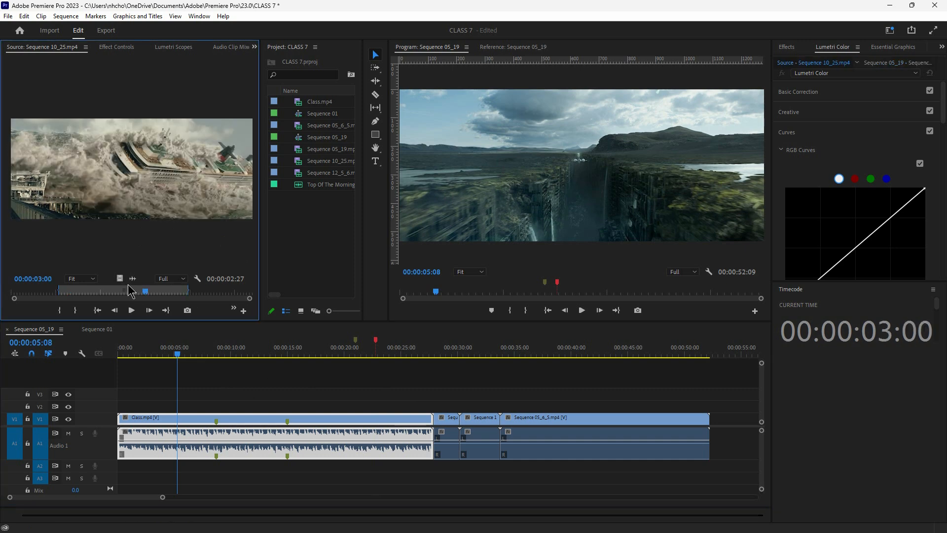
pyautogui.moveTo(143, 287); pyautogui.dragTo(85, 291)
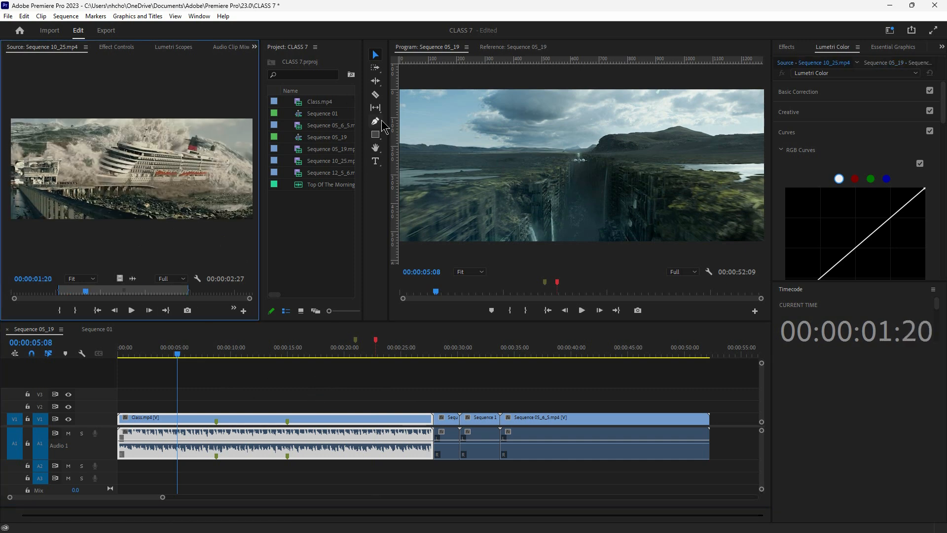
# - Review the Track Select Forward and Track Select Backward tools, and select the Class.mp4 clip with the Selection tool
pyautogui.click(381, 73)
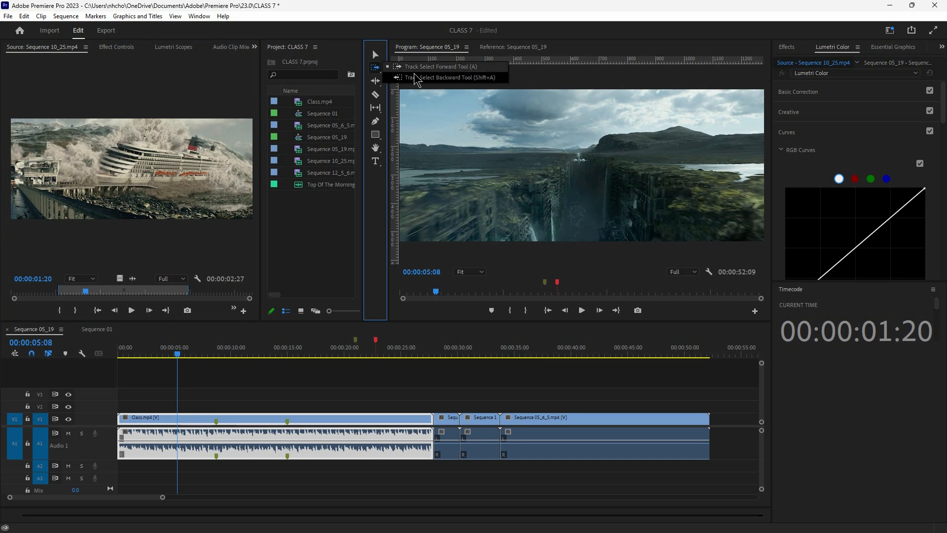
pyautogui.click(375, 68)
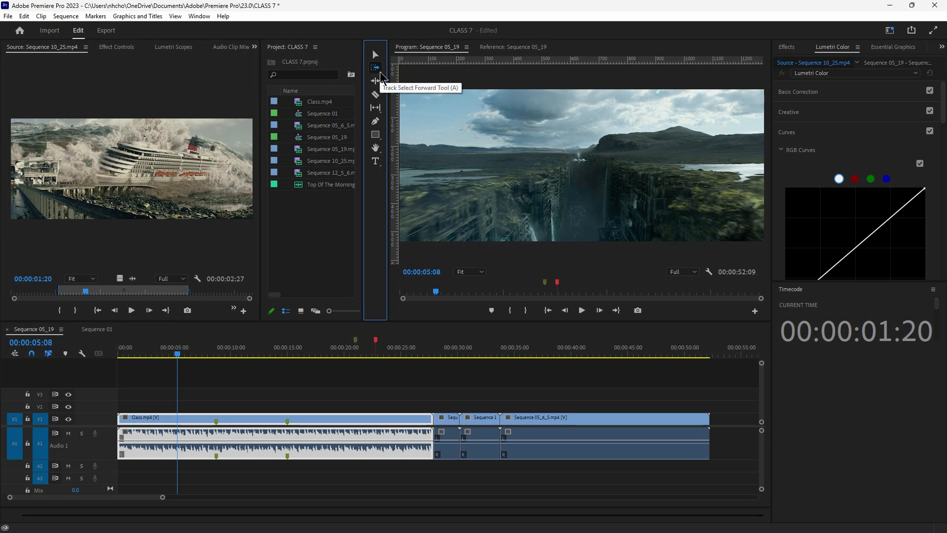
pyautogui.click(380, 72)
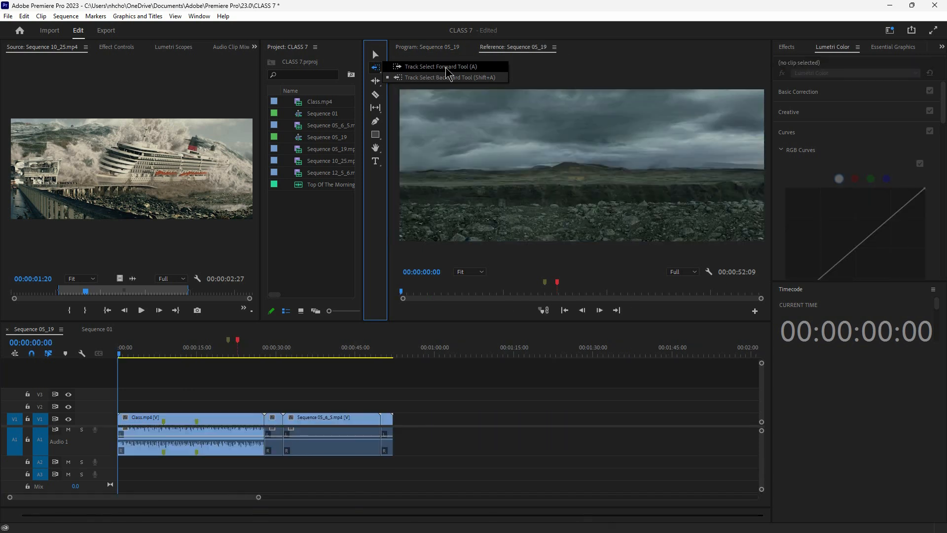
pyautogui.click(375, 54)
pyautogui.click(178, 429)
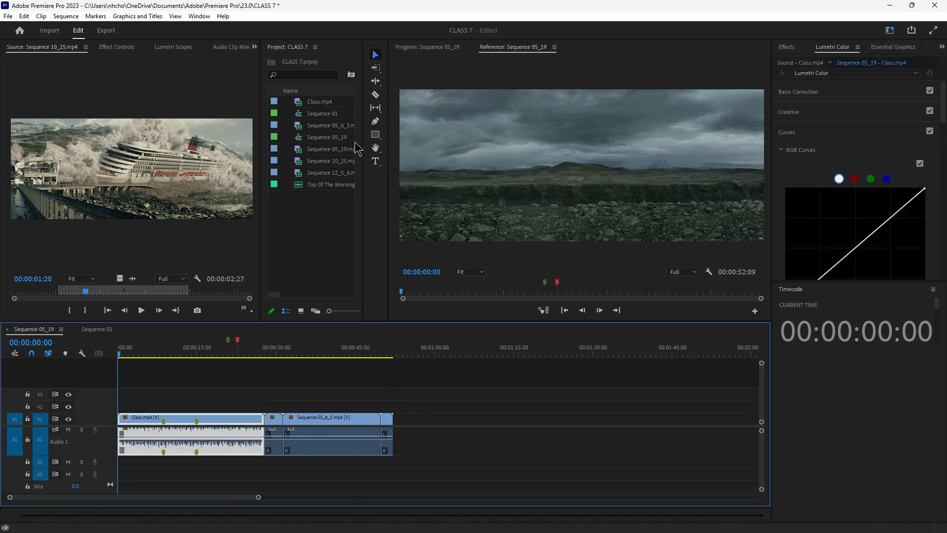
# - Use the Track Select Forward tool to select all clips after Class.mp4 and move them to start at about 00:01:35
pyautogui.click(375, 68)
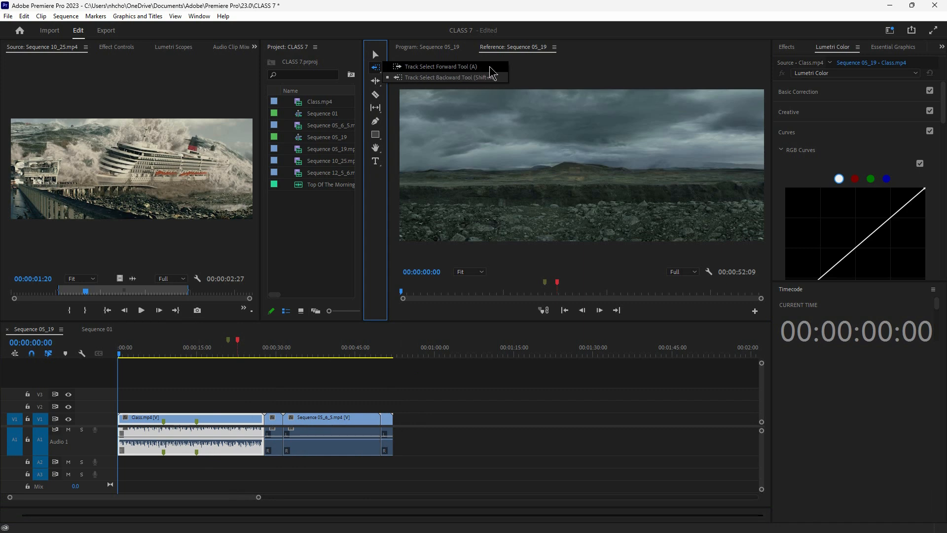
pyautogui.click(460, 66)
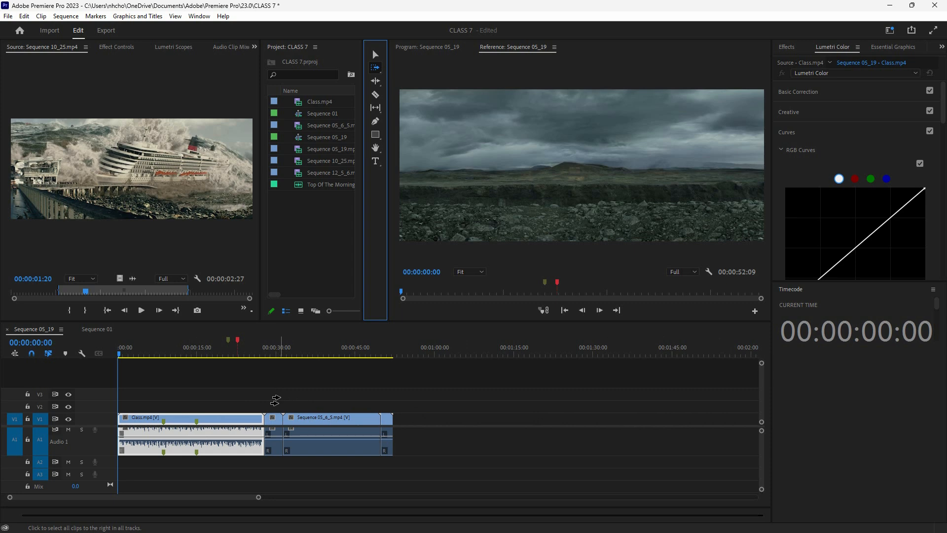
pyautogui.click(275, 400)
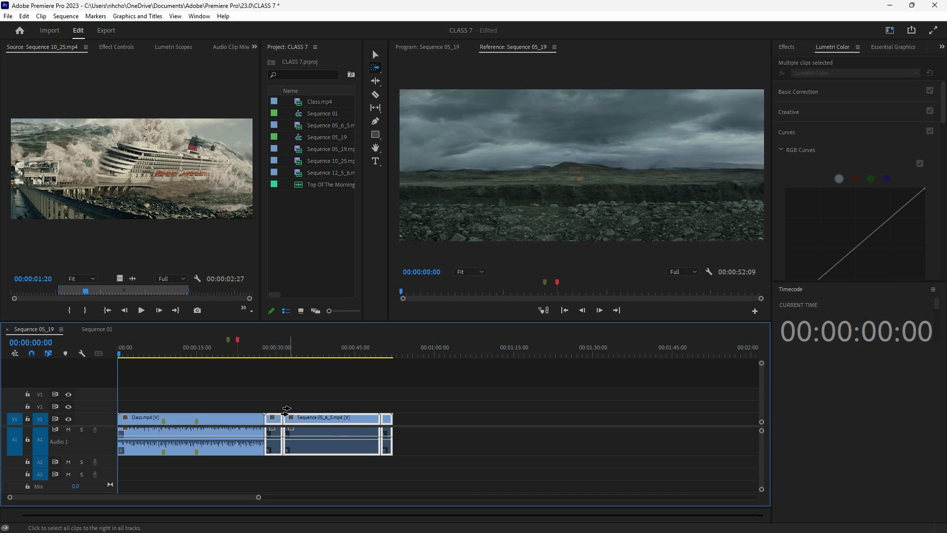
pyautogui.moveTo(272, 403); pyautogui.dragTo(623, 394)
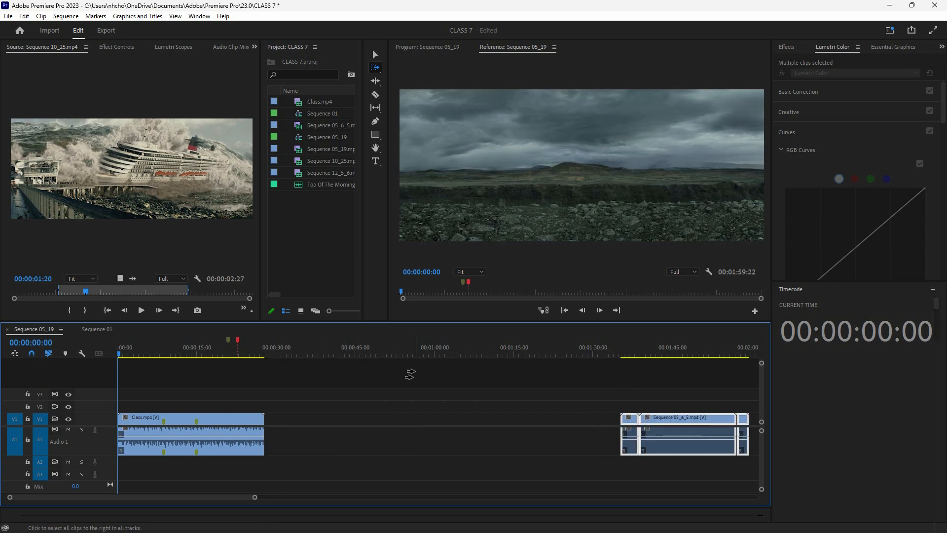
# - Use the Selection tool to move Class.mp4 against the clips that follow it, starting at about 00:01:07
pyautogui.click(377, 69)
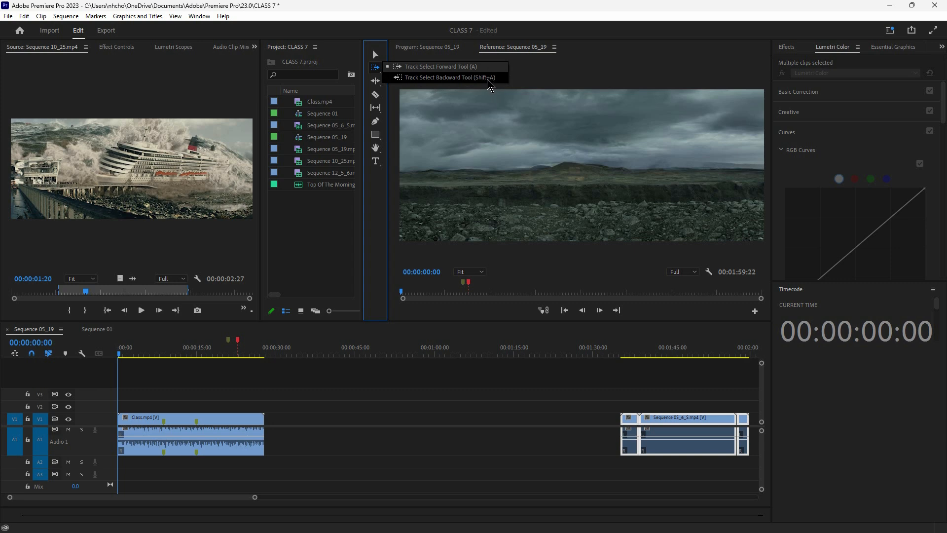
pyautogui.moveTo(623, 399); pyautogui.dragTo(673, 431)
pyautogui.moveTo(238, 422); pyautogui.dragTo(593, 423)
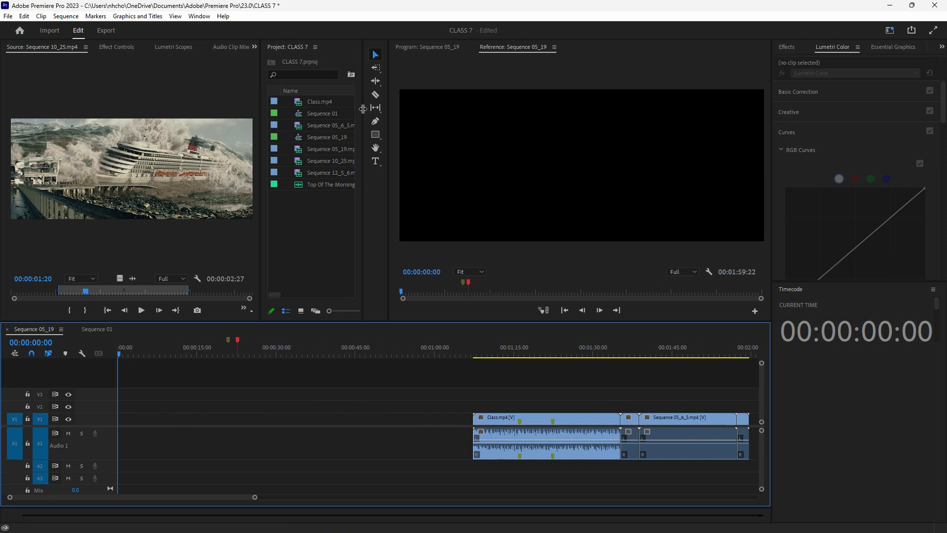
# - Use the Track Select Backward tool to move all clips except the last to 00:00:00:00, and close the gap before the last clip
pyautogui.click(378, 69)
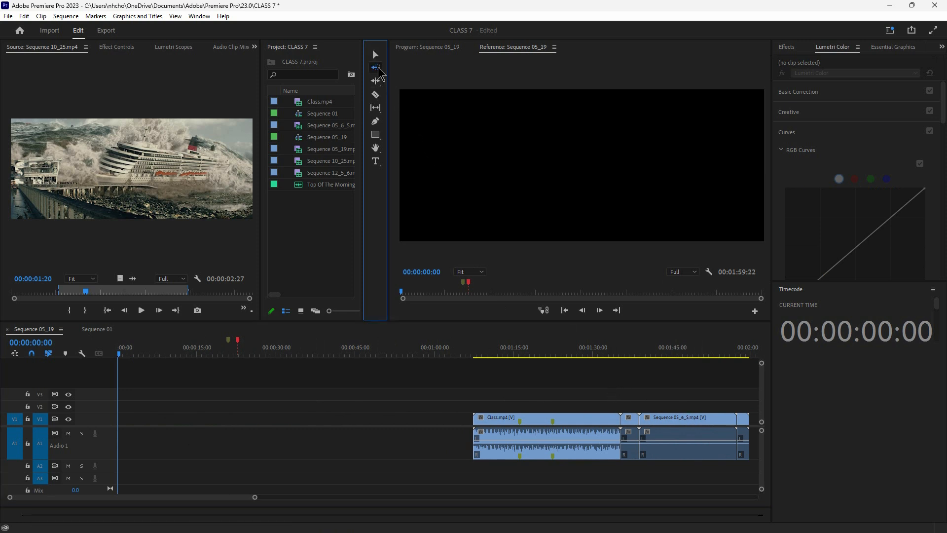
pyautogui.click(379, 72)
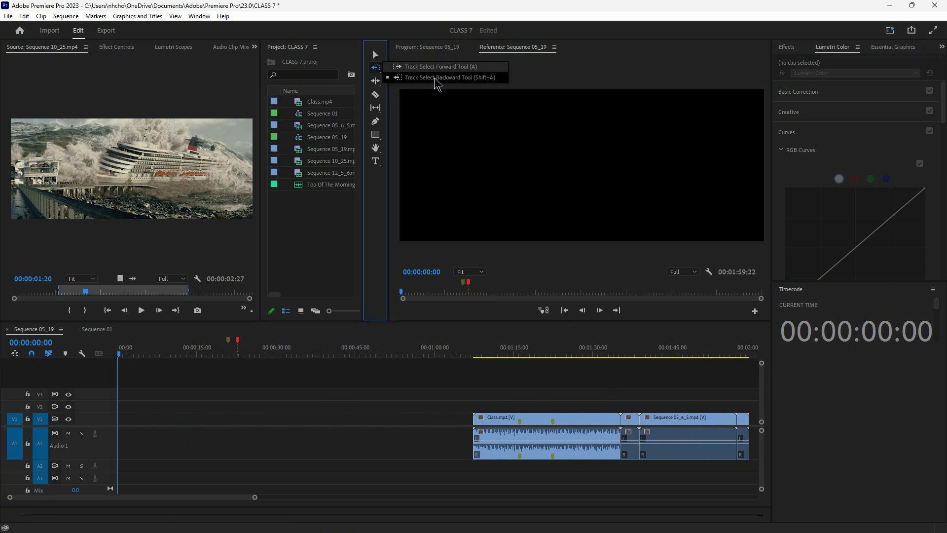
pyautogui.click(470, 79)
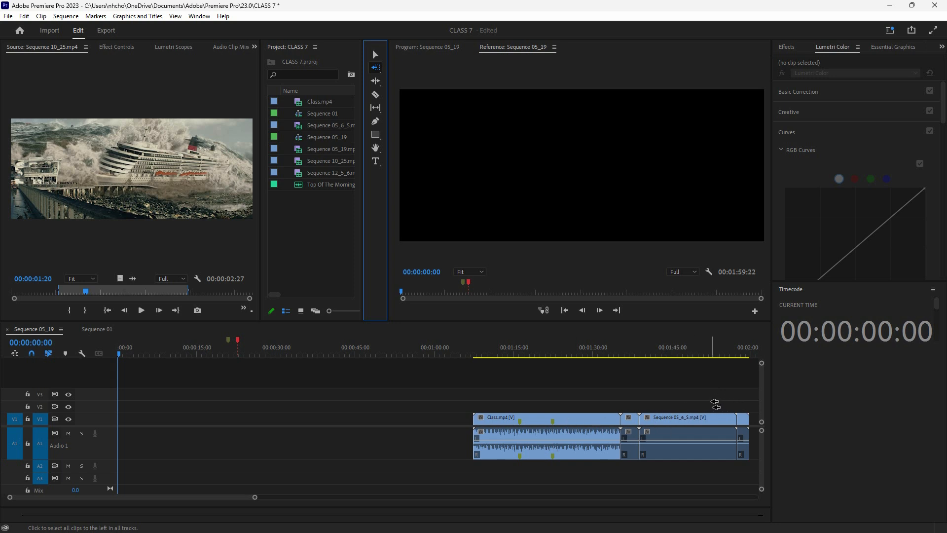
pyautogui.click(720, 404)
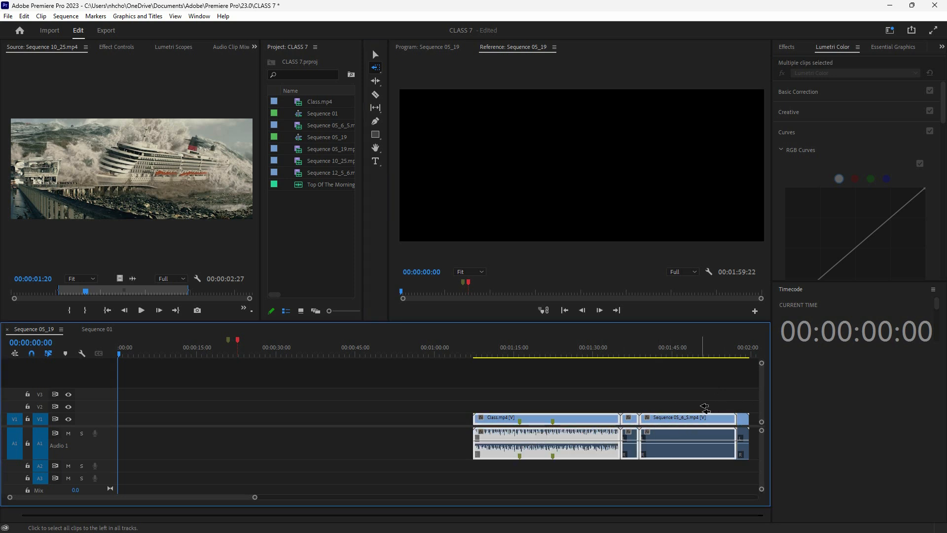
pyautogui.moveTo(682, 404); pyautogui.dragTo(336, 399)
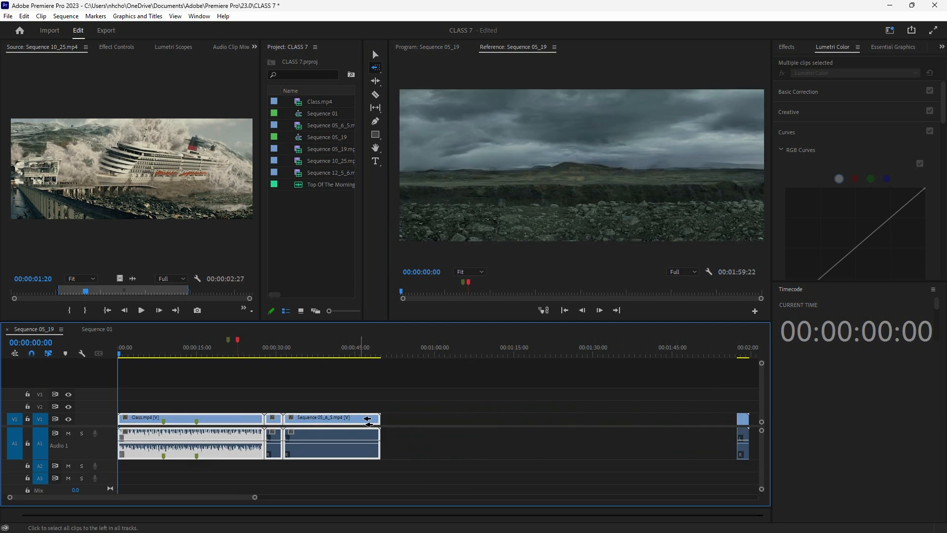
pyautogui.press('a')
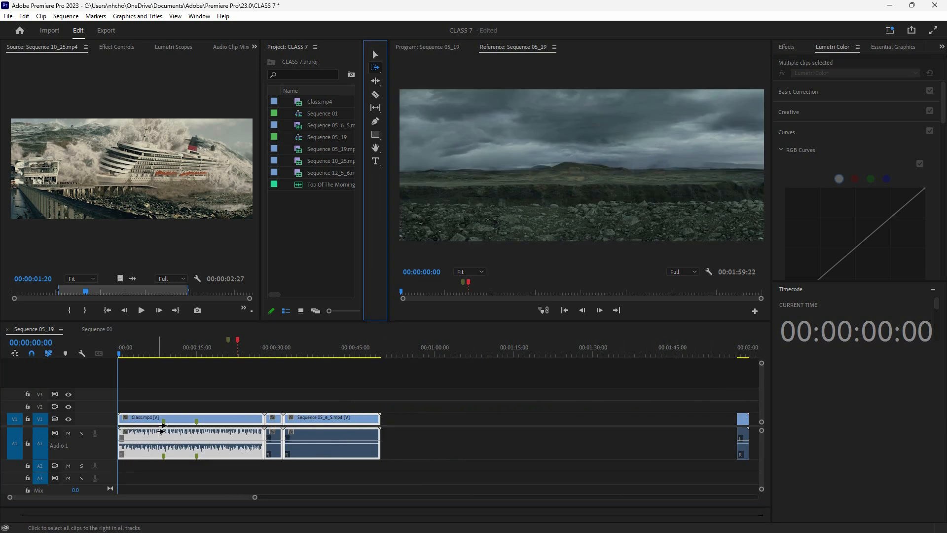
pyautogui.moveTo(189, 417); pyautogui.dragTo(152, 428)
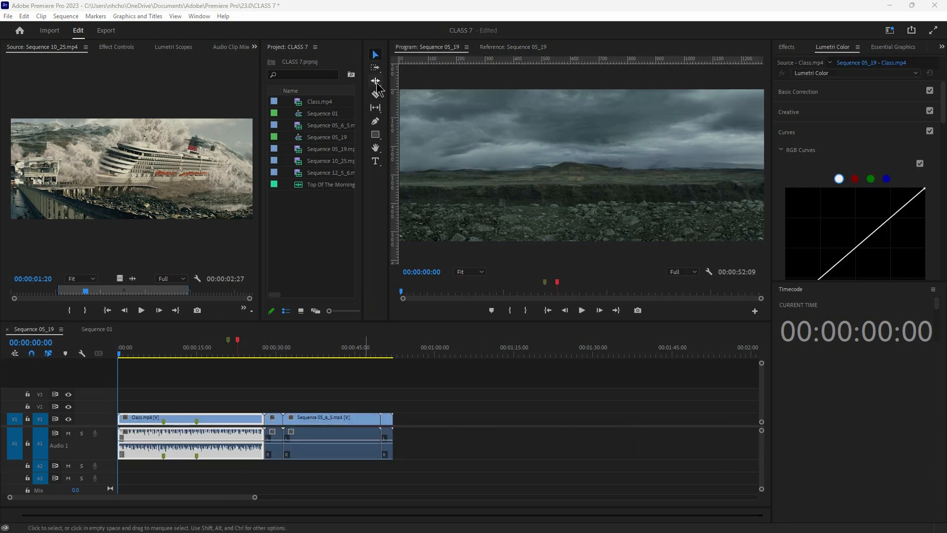
# - Use the Ripple Edit tool to trim the end of Class.mp4 to the playhead at 00:00:20:02
pyautogui.click(377, 83)
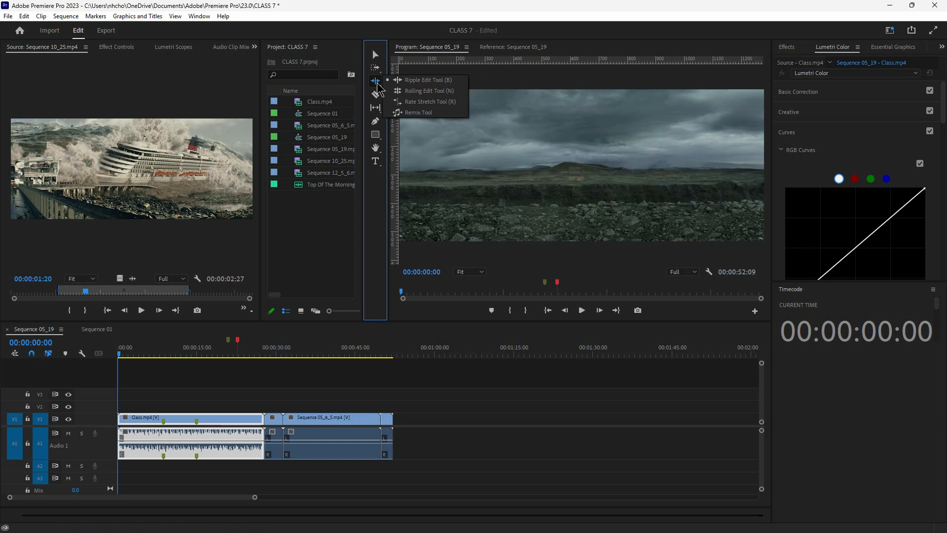
pyautogui.click(437, 81)
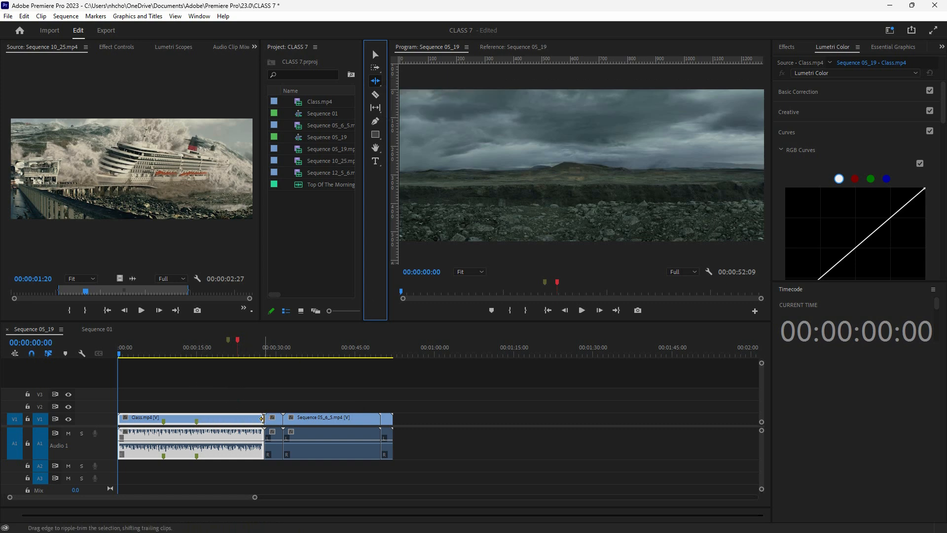
pyautogui.moveTo(262, 418); pyautogui.dragTo(265, 418)
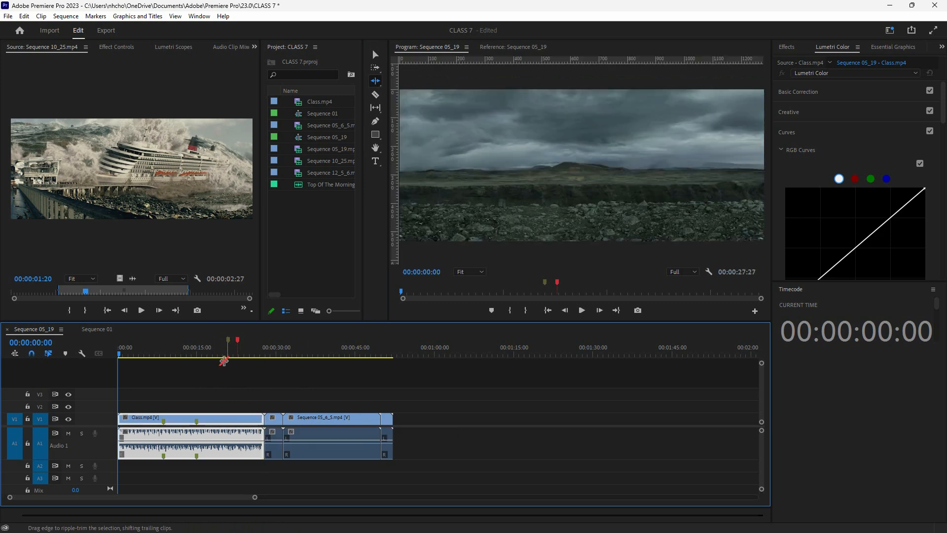
pyautogui.moveTo(226, 354); pyautogui.dragTo(224, 355)
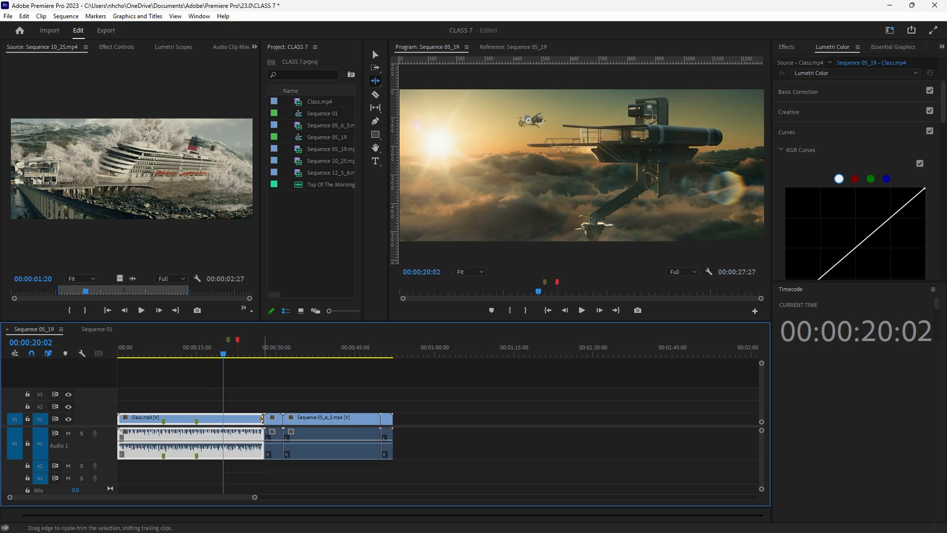
pyautogui.moveTo(262, 419)
pyautogui.mouseDown()
pyautogui.moveTo(250, 418)
pyautogui.moveTo(266, 418)
pyautogui.mouseUp()
pyautogui.click(262, 420)
pyautogui.click(267, 419)
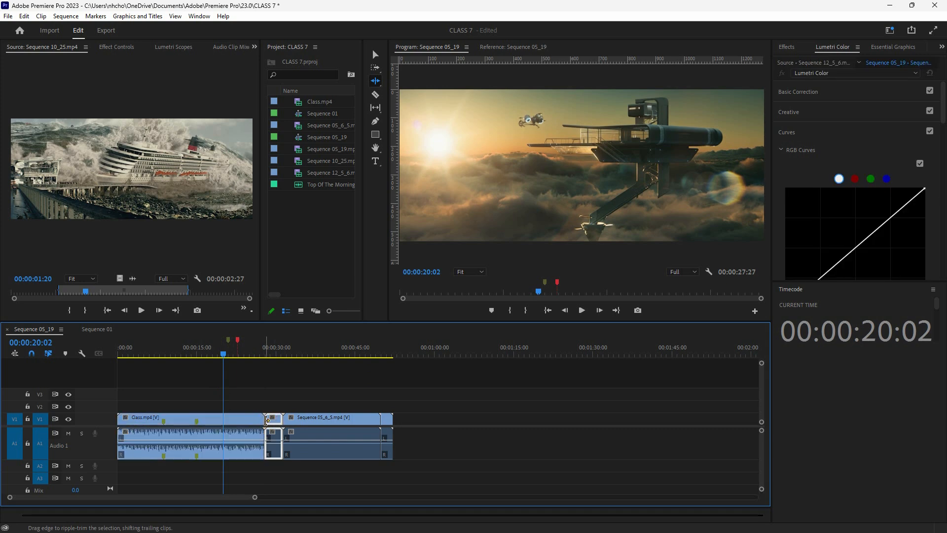
pyautogui.click(262, 420)
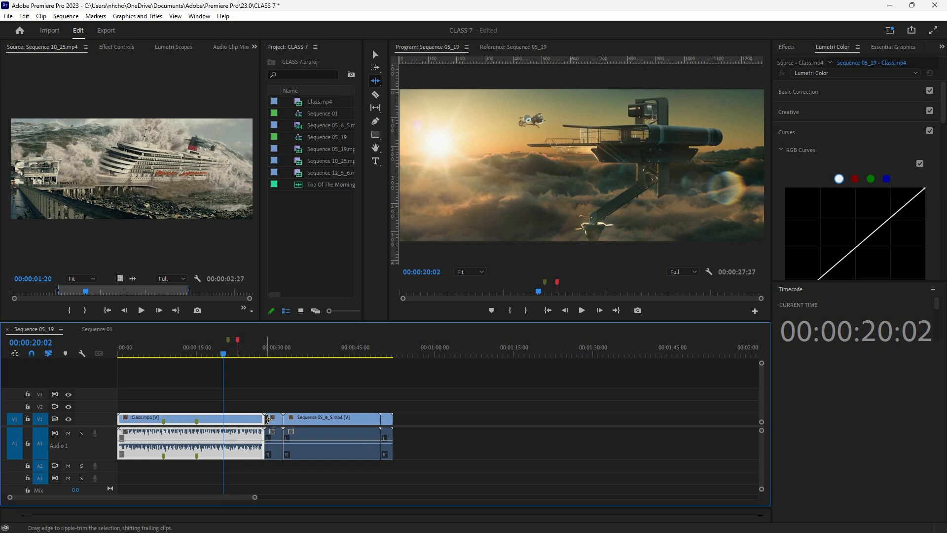
pyautogui.click(263, 418)
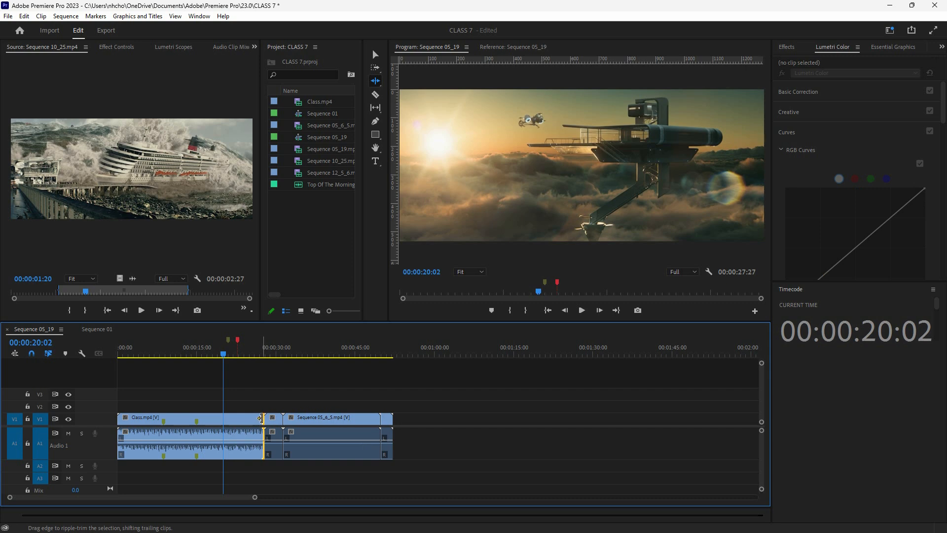
pyautogui.moveTo(260, 418); pyautogui.dragTo(217, 418)
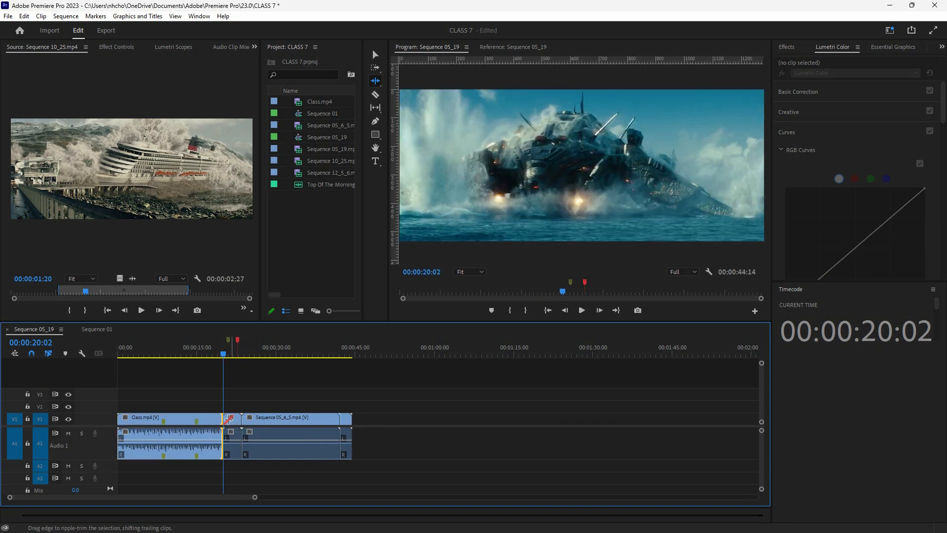
# - Trim the end of Class.mp4 to 00:00:20:02 with the Selection tool and delete the gap after it
pyautogui.click(375, 81)
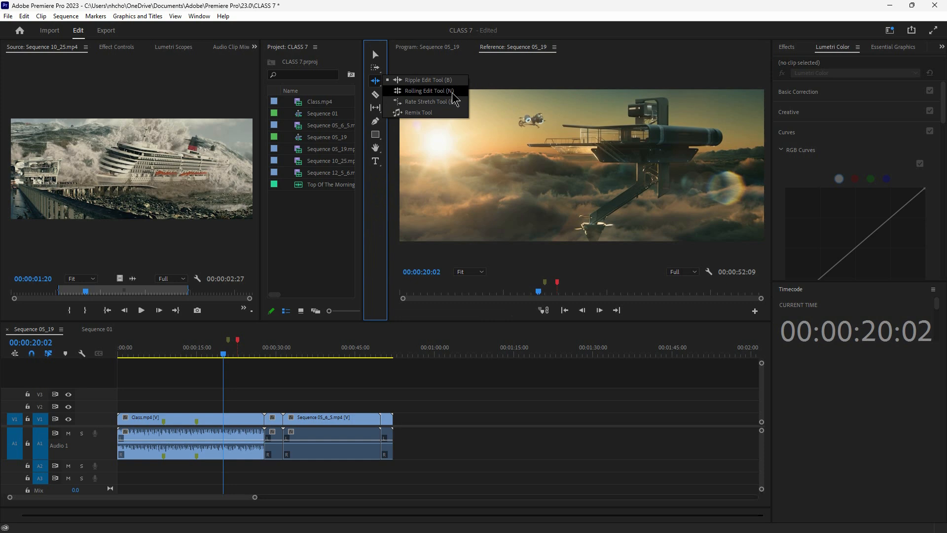
pyautogui.click(424, 91)
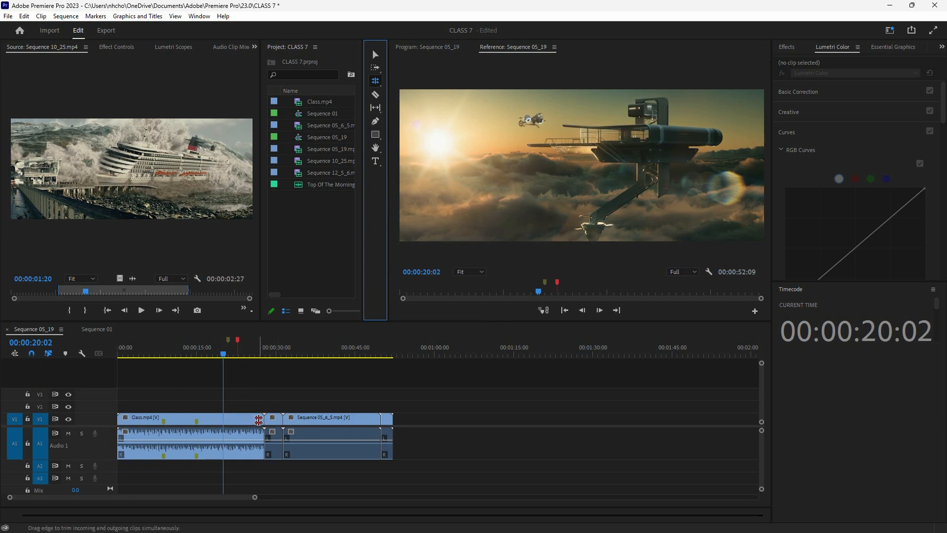
pyautogui.press('v')
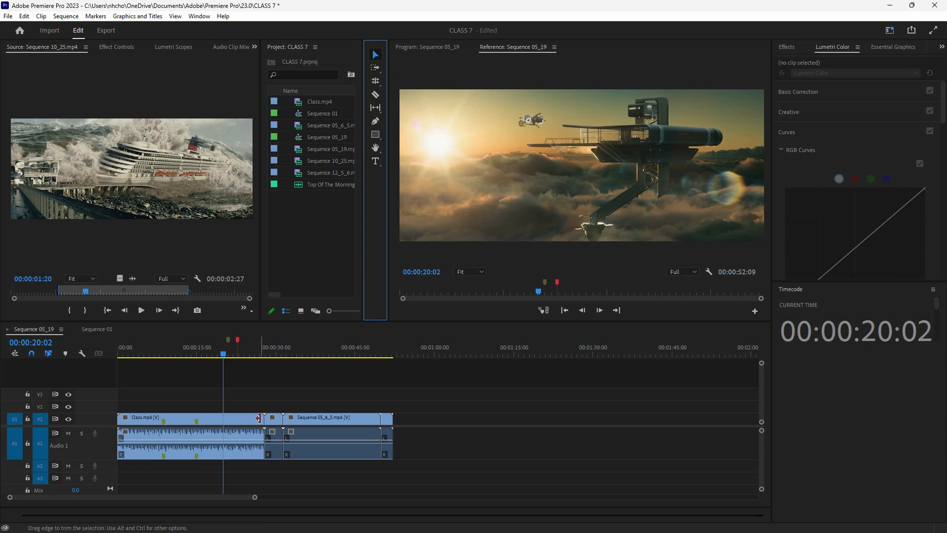
pyautogui.moveTo(263, 418); pyautogui.dragTo(224, 419)
pyautogui.click(238, 423)
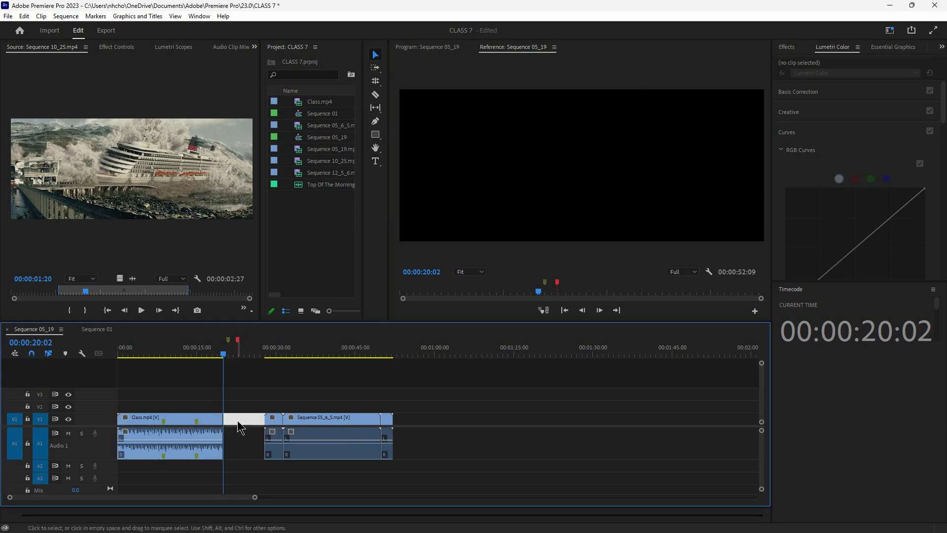
pyautogui.press('Delete')
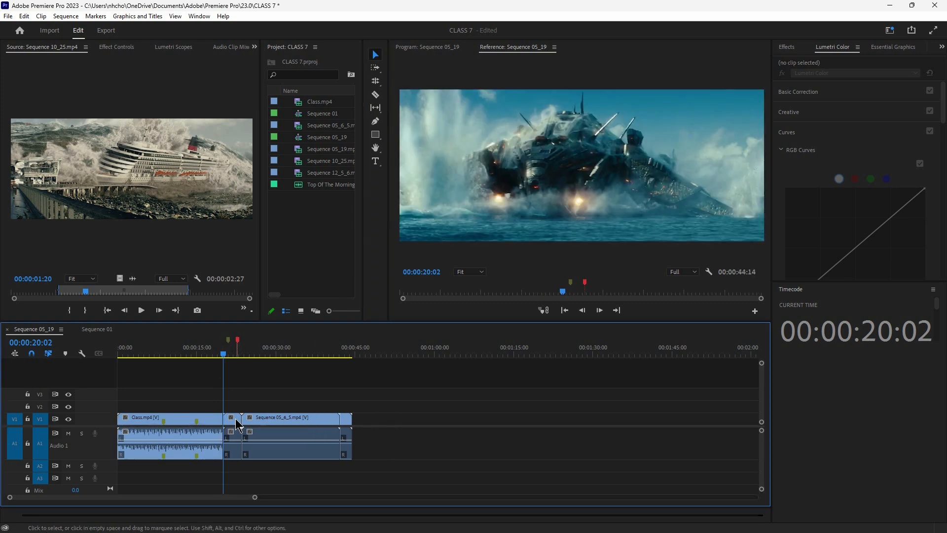
# - Shorten Class.mp4 to end at the playhead at 00:00:18:06 and delete the gap after it
pyautogui.click(215, 354)
pyautogui.moveTo(216, 356); pyautogui.dragTo(216, 358)
pyautogui.moveTo(222, 419); pyautogui.dragTo(213, 419)
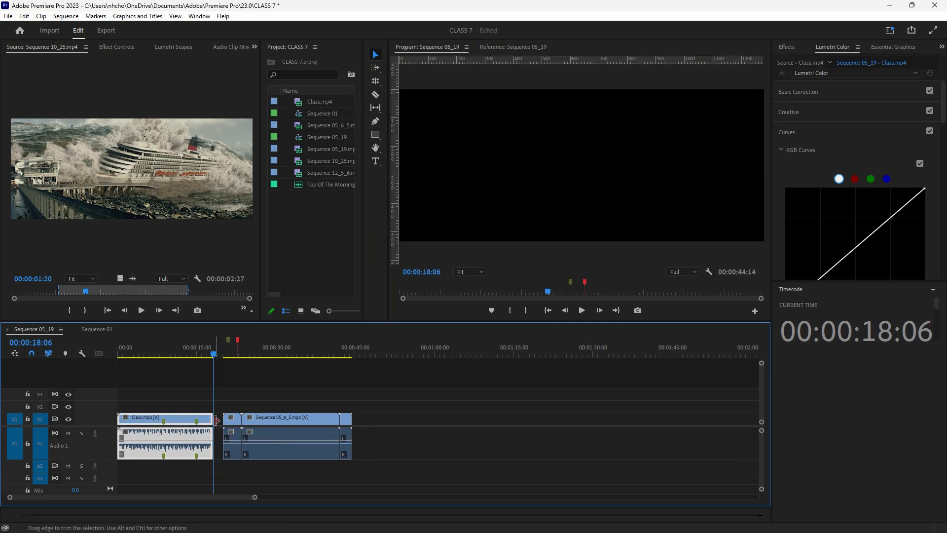
pyautogui.click(219, 424)
pyautogui.press('Delete')
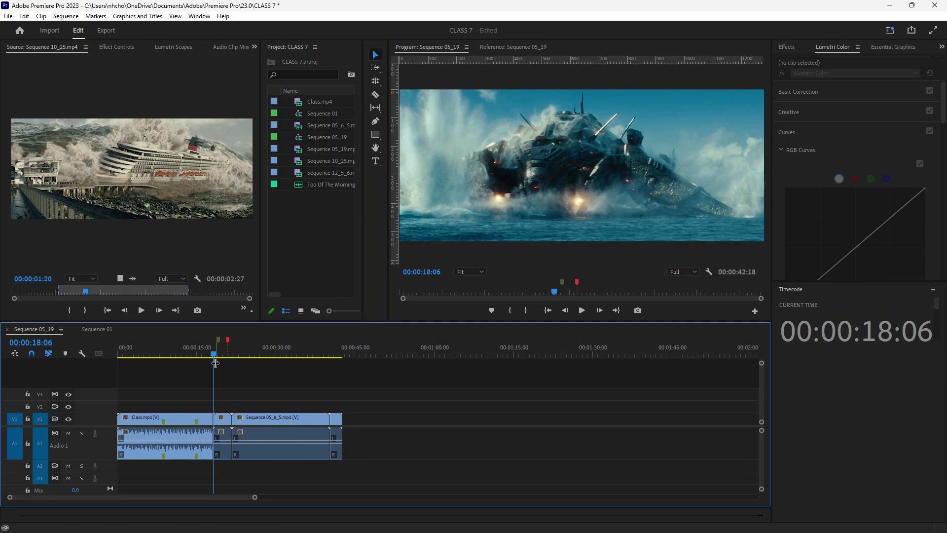
# - Trim the end of Class.mp4 to 00:00:17:28 and move the short clip after it to the sequence's end, closing the gaps
pyautogui.moveTo(214, 355); pyautogui.dragTo(213, 356)
pyautogui.moveTo(226, 423)
pyautogui.mouseDown()
pyautogui.moveTo(274, 431)
pyautogui.moveTo(232, 423)
pyautogui.mouseUp()
pyautogui.click(306, 425)
pyautogui.press('Delete')
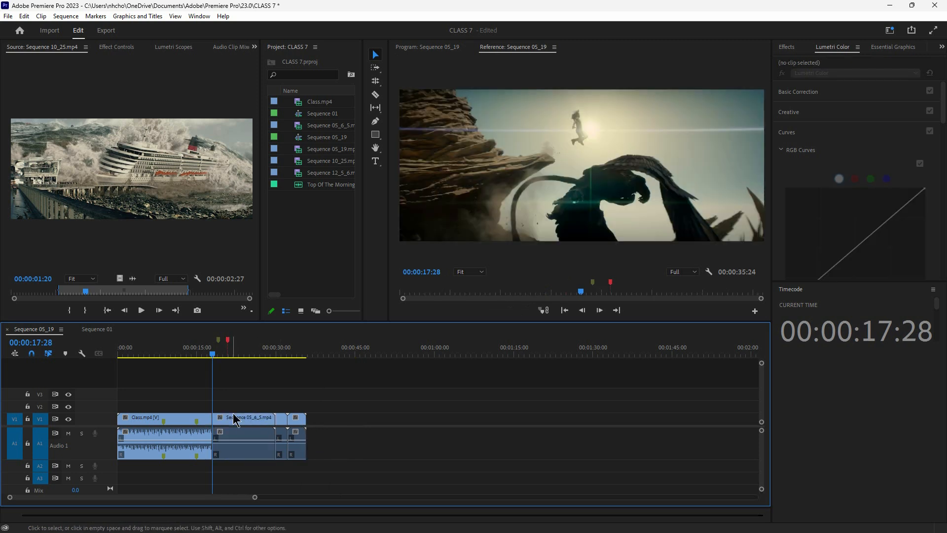
# - Place the timeline playhead at 00:00:16:08
pyautogui.click(205, 356)
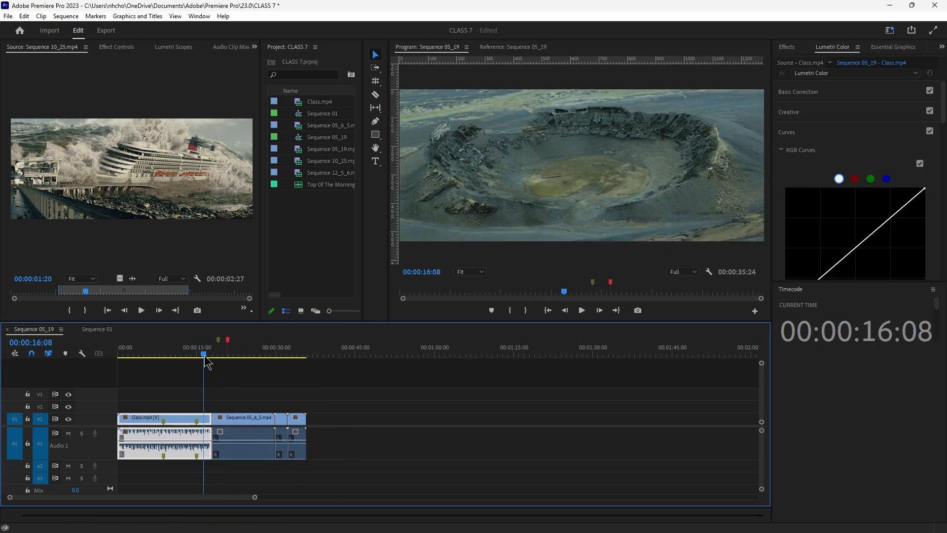
# - Move the three clips after Class.mp4 to about 41 seconds and extend Class.mp4's end to 00:00:22:18
pyautogui.moveTo(205, 355); pyautogui.dragTo(210, 356)
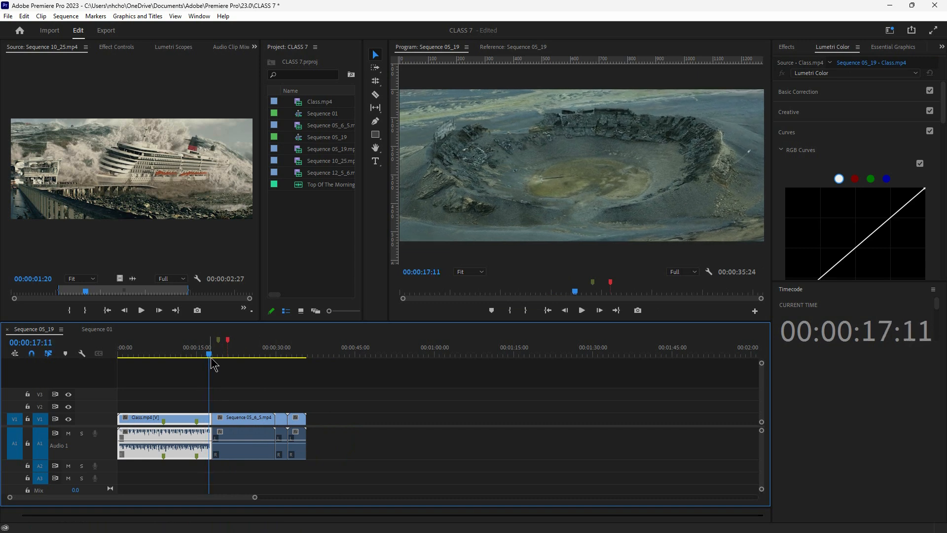
pyautogui.moveTo(239, 402); pyautogui.dragTo(338, 446)
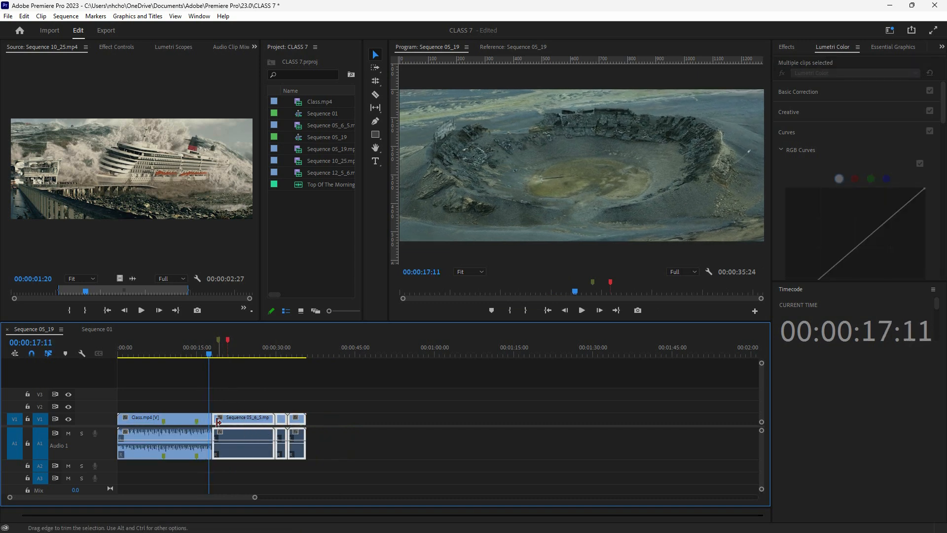
pyautogui.moveTo(230, 427)
pyautogui.mouseDown()
pyautogui.moveTo(355, 426)
pyautogui.moveTo(246, 419)
pyautogui.mouseUp()
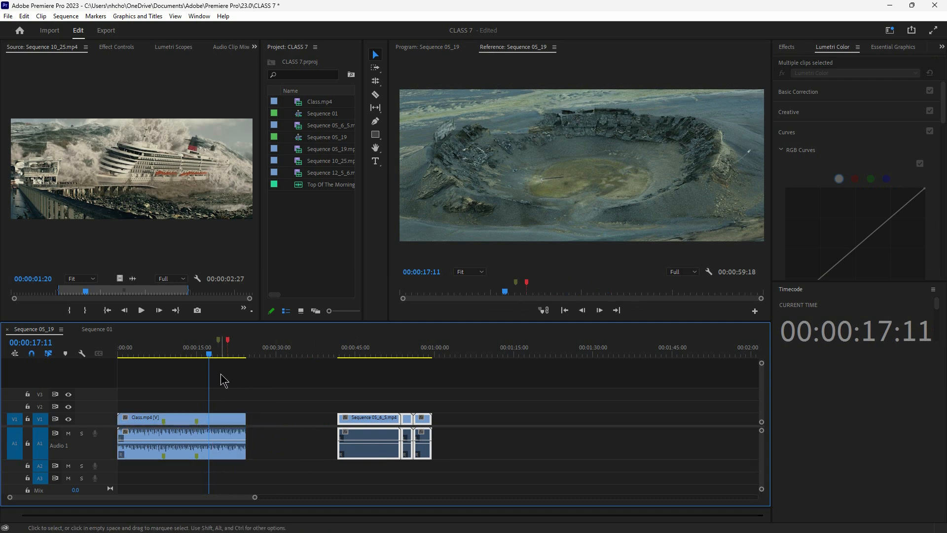
pyautogui.moveTo(209, 354); pyautogui.dragTo(238, 356)
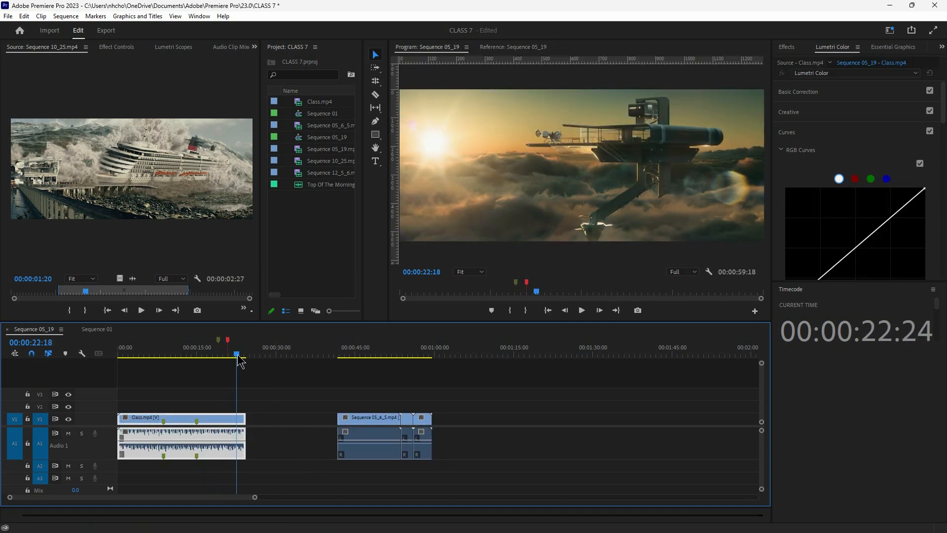
pyautogui.moveTo(249, 419); pyautogui.dragTo(236, 420)
# - Split Class.mp4 at 00:00:17:17 with the Razor tool, and undo the split
pyautogui.moveTo(239, 357); pyautogui.dragTo(213, 364)
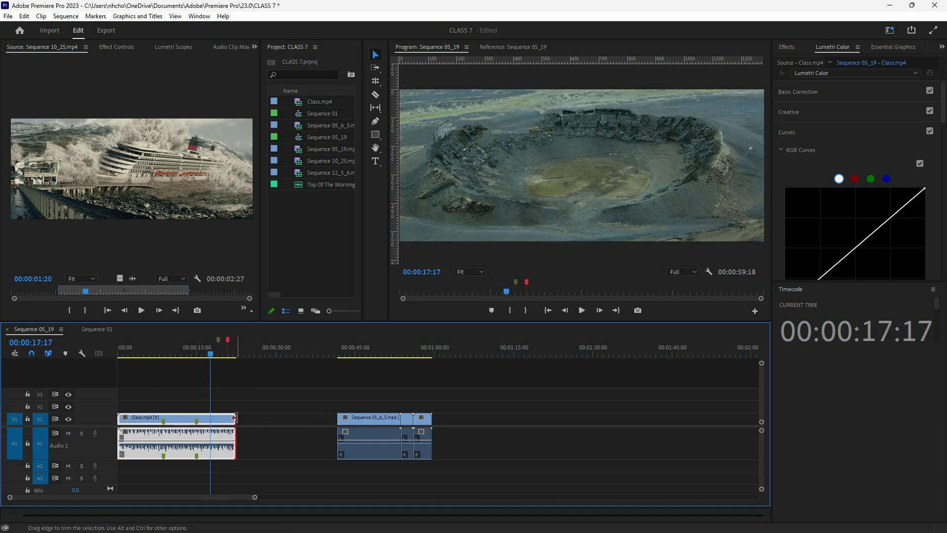
pyautogui.moveTo(235, 418); pyautogui.dragTo(235, 418)
pyautogui.press('c')
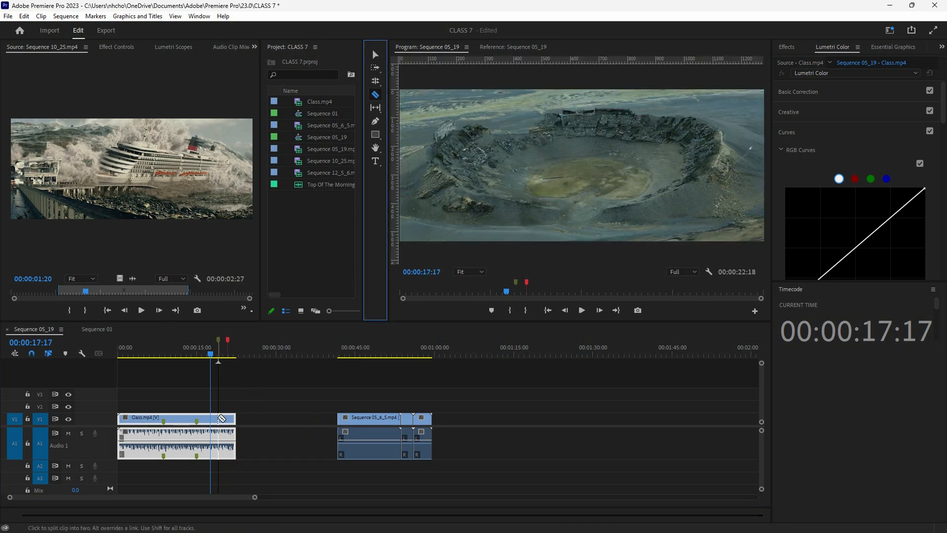
pyautogui.click(211, 418)
pyautogui.click(375, 56)
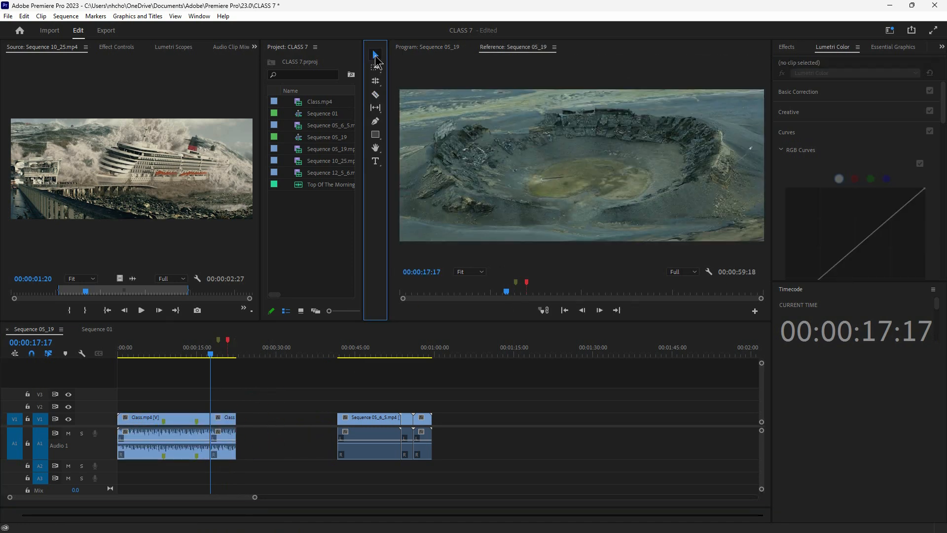
pyautogui.hotkey('ctrl', 'z')
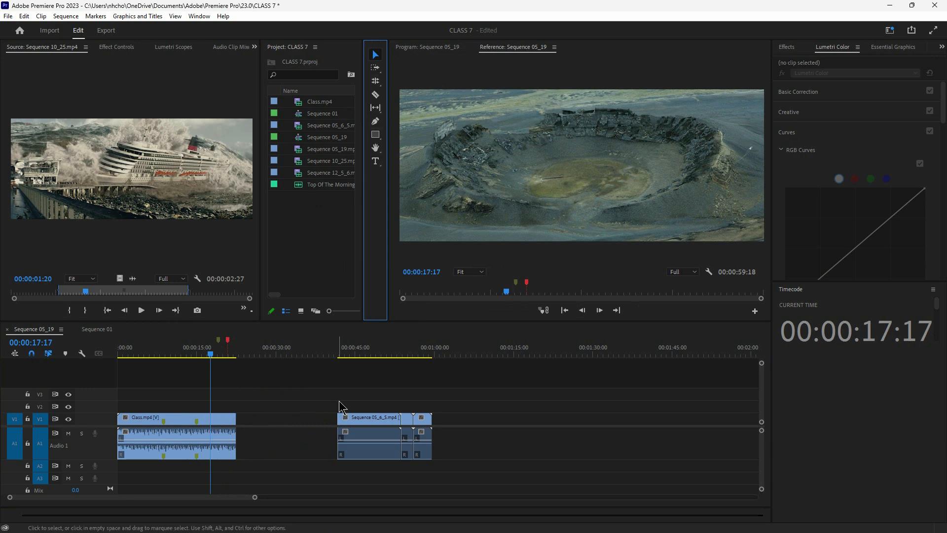
# - Trim Class.mp4's end to 00:00:17:17 and close the gap before the following clips
pyautogui.moveTo(235, 419); pyautogui.dragTo(209, 420)
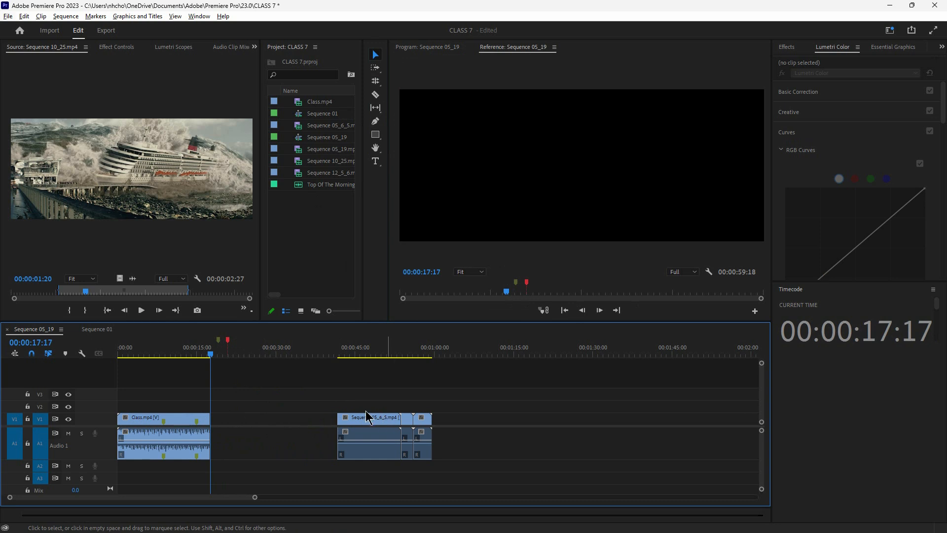
pyautogui.hotkey('ctrl', 'r')
pyautogui.moveTo(337, 360); pyautogui.dragTo(353, 359)
pyautogui.click(226, 429)
pyautogui.press('Delete')
# - Roll the edit point between Class.mp4 and the following clip to about 20 seconds with the Rolling Edit tool
pyautogui.click(203, 352)
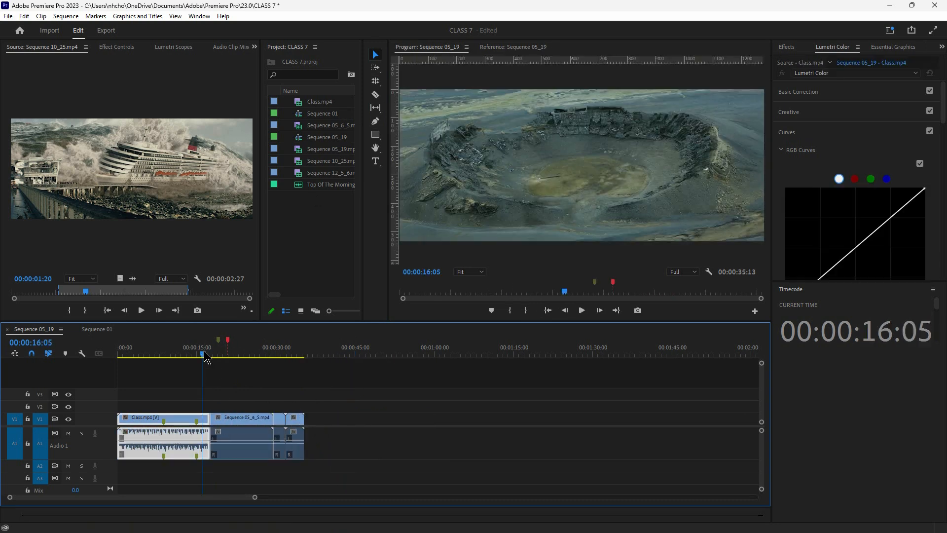
pyautogui.click(232, 421)
pyautogui.moveTo(208, 354)
pyautogui.mouseDown()
pyautogui.moveTo(232, 358)
pyautogui.moveTo(197, 361)
pyautogui.mouseUp()
pyautogui.click(375, 81)
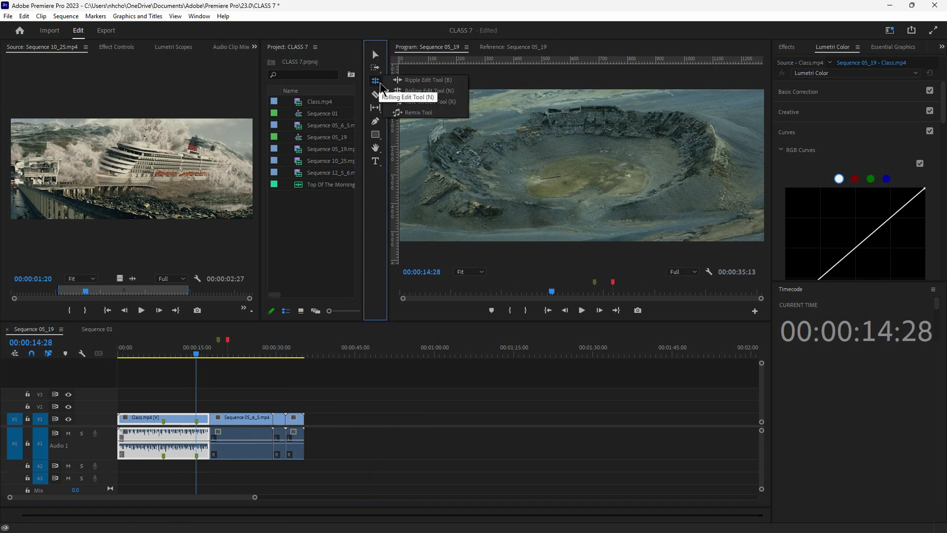
pyautogui.click(423, 91)
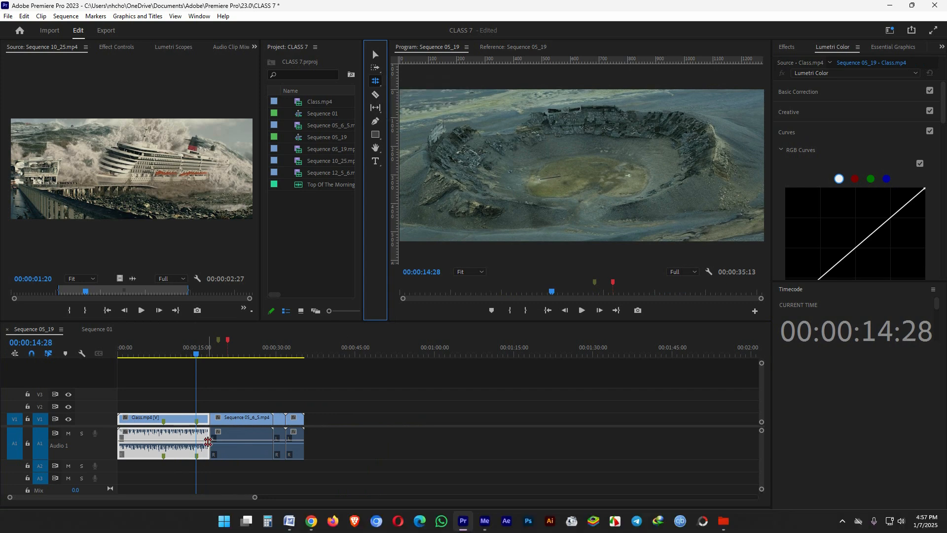
pyautogui.click(209, 417)
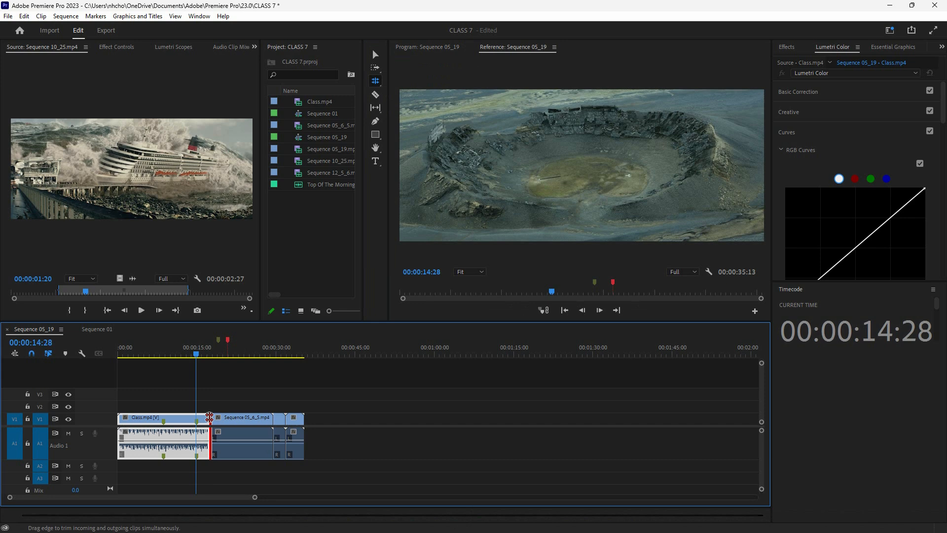
pyautogui.moveTo(209, 417)
pyautogui.mouseDown()
pyautogui.moveTo(201, 418)
pyautogui.moveTo(223, 417)
pyautogui.mouseUp()
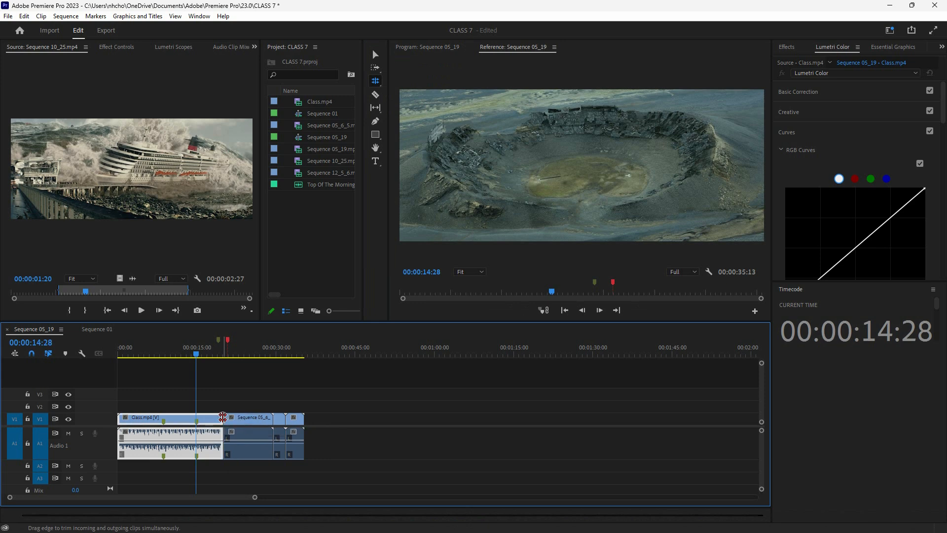
# - Roll the edit point at Class.mp4's end further to about 21.5 seconds, shortening the adjacent clip
pyautogui.click(202, 354)
pyautogui.moveTo(203, 355)
pyautogui.mouseDown()
pyautogui.moveTo(245, 354)
pyautogui.moveTo(201, 354)
pyautogui.moveTo(226, 354)
pyautogui.moveTo(214, 355)
pyautogui.mouseUp()
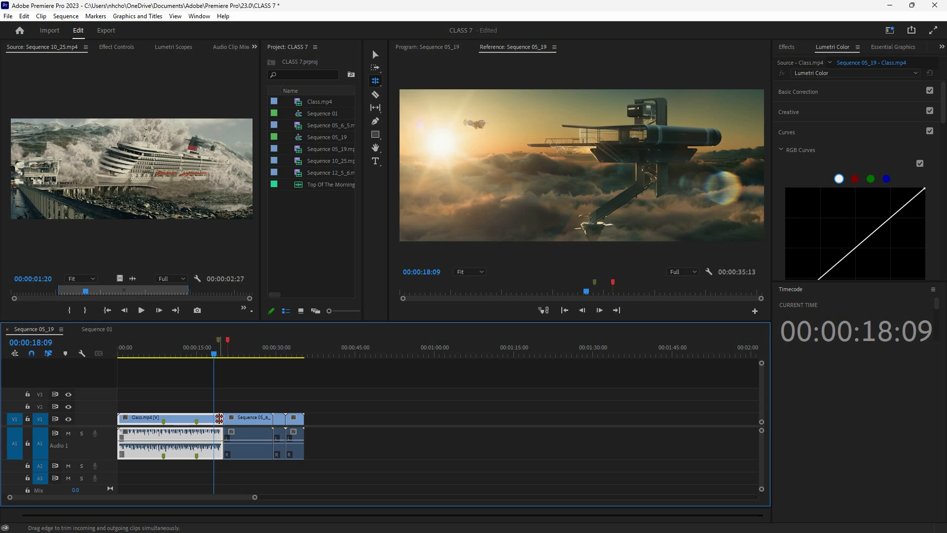
pyautogui.moveTo(219, 418); pyautogui.dragTo(221, 418)
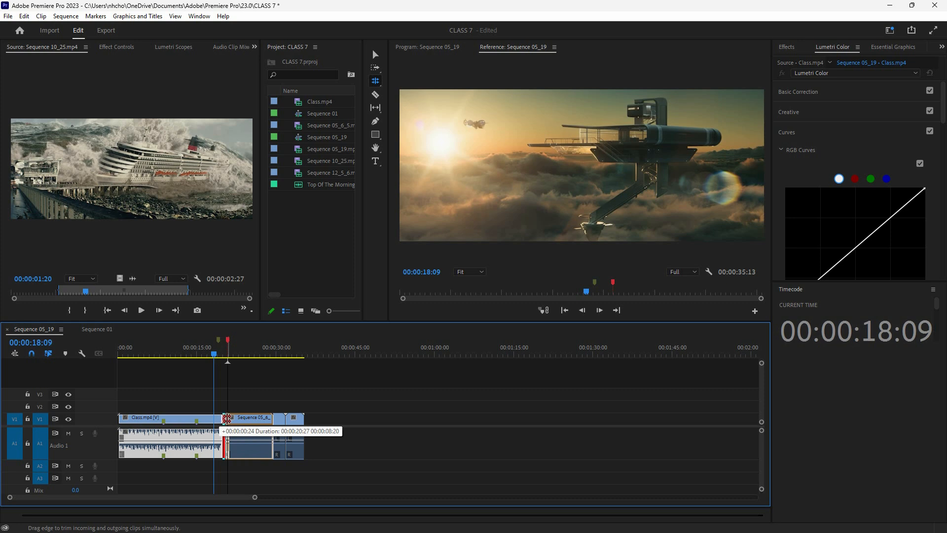
pyautogui.moveTo(226, 418); pyautogui.dragTo(232, 418)
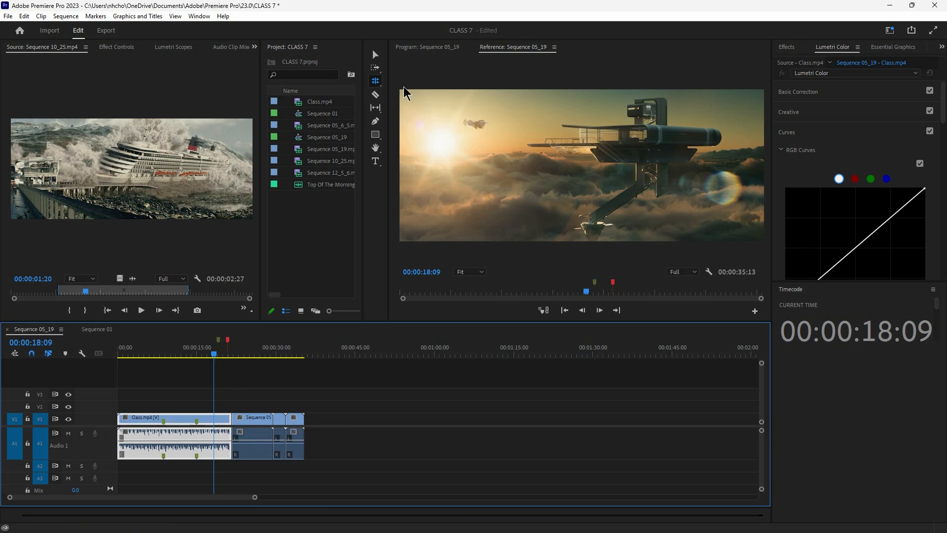
# - Speed up Class.mp4 to a length of about 8.5 seconds with the Rate Stretch tool and play it from the start
pyautogui.click(375, 80)
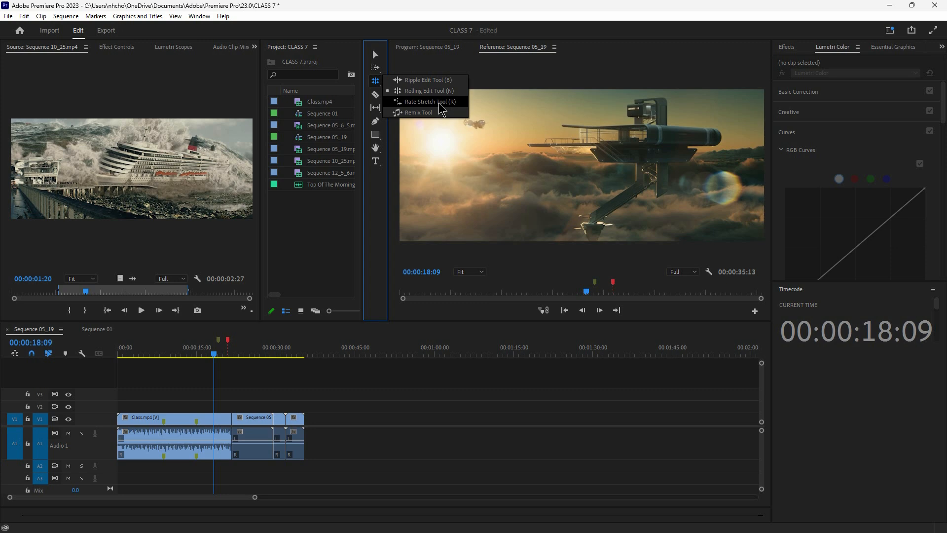
pyautogui.click(425, 102)
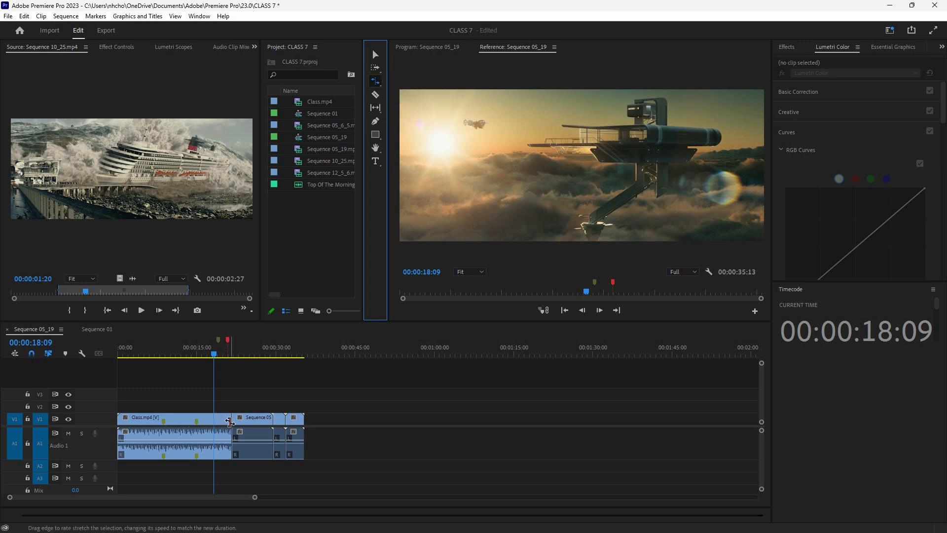
pyautogui.moveTo(215, 356); pyautogui.dragTo(193, 360)
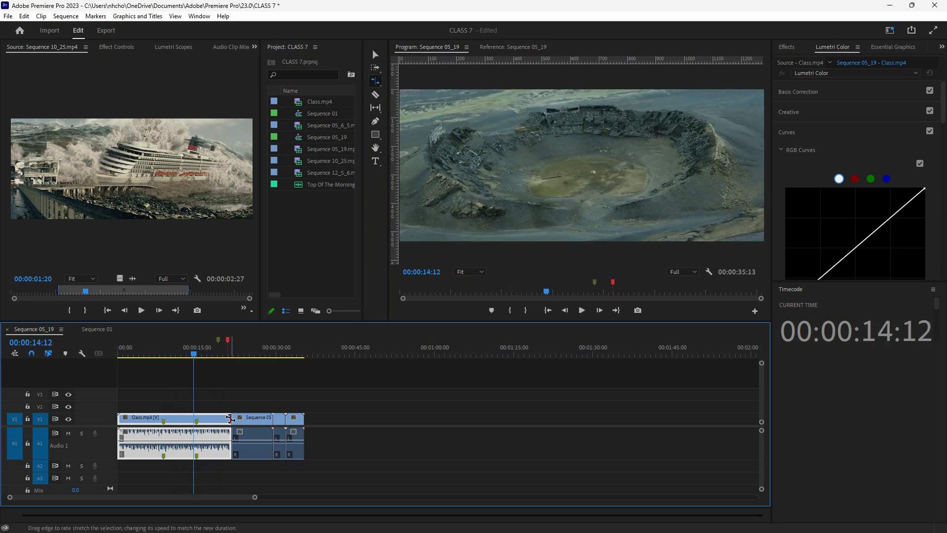
pyautogui.moveTo(230, 418); pyautogui.dragTo(163, 418)
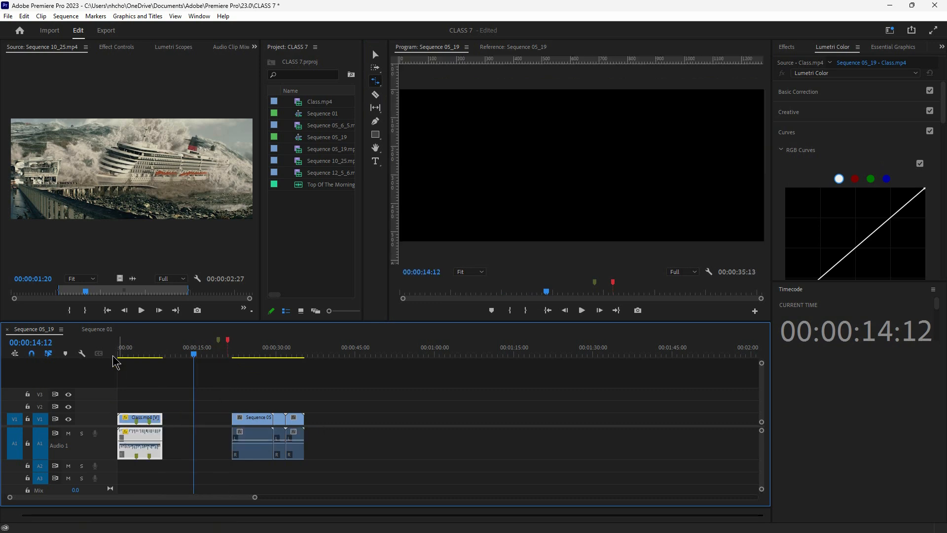
pyautogui.moveTo(120, 353); pyautogui.dragTo(116, 355)
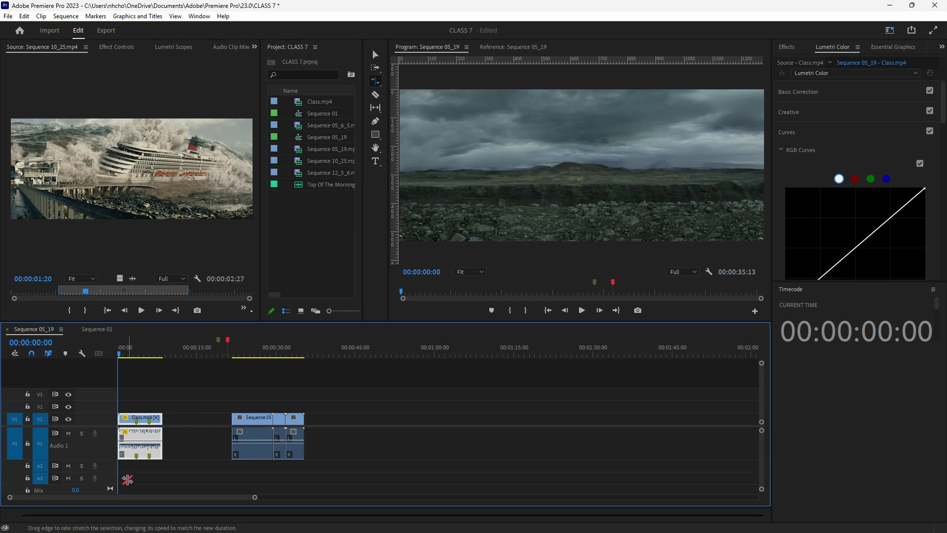
pyautogui.press('space')
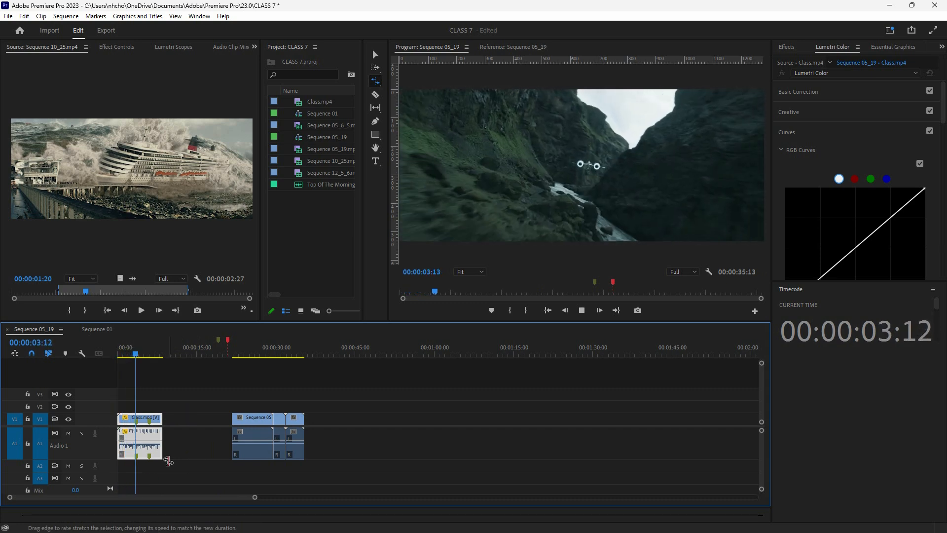
pyautogui.press('space')
# - Stretch Class.mp4 back out to the start of the next clip and play it briefly
pyautogui.moveTo(160, 419); pyautogui.dragTo(231, 418)
pyautogui.press('space')
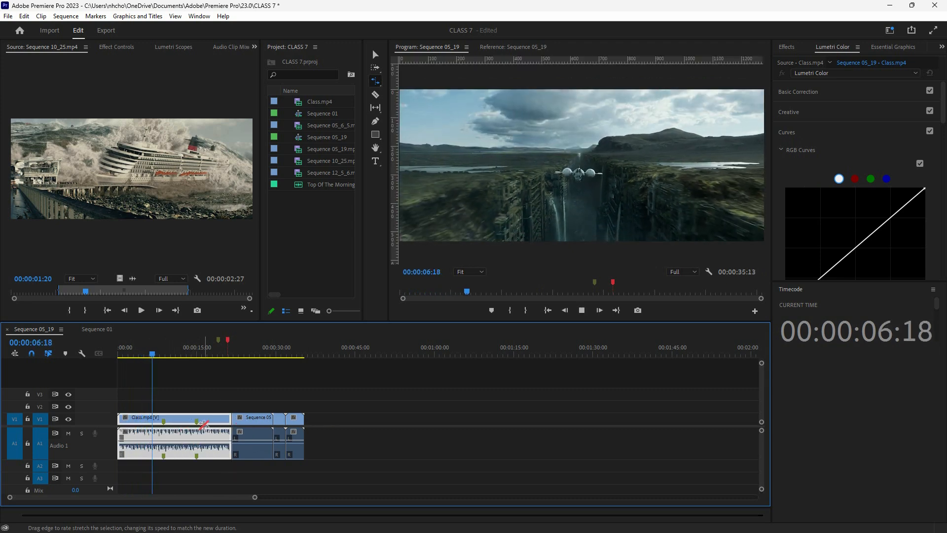
pyautogui.press('space')
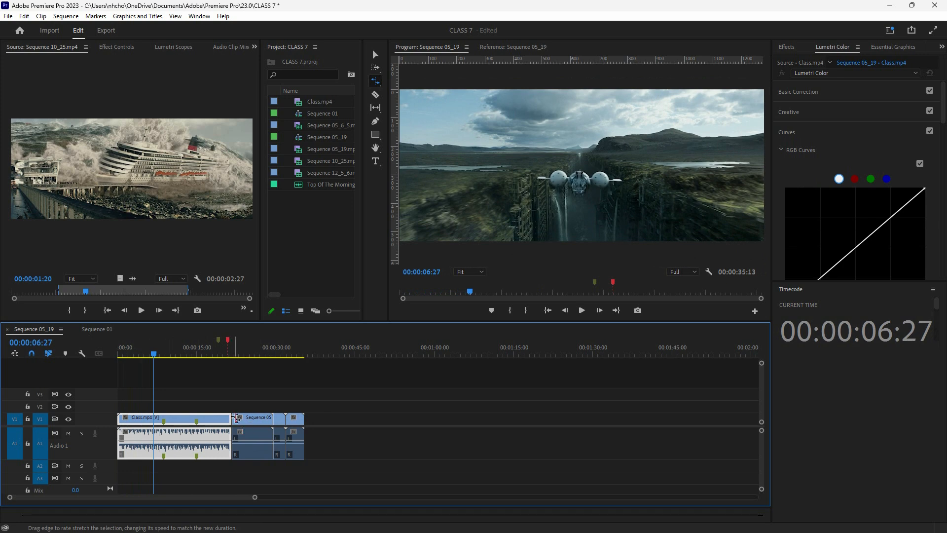
# - Rate-stretch Class.mp4 down to about 8.5 seconds again and preview the sped-up clip from the sequence start
pyautogui.moveTo(236, 418); pyautogui.dragTo(165, 418)
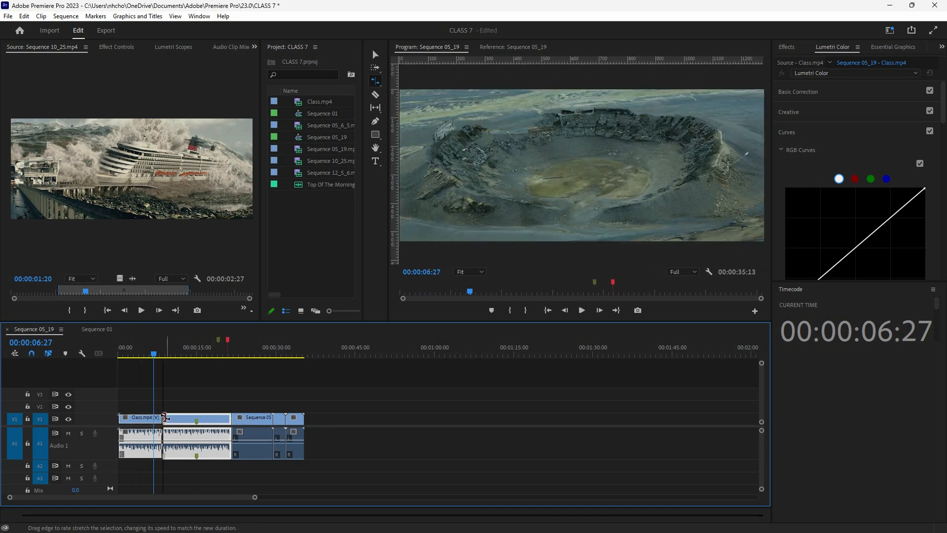
pyautogui.press('space')
pyautogui.press('Home')
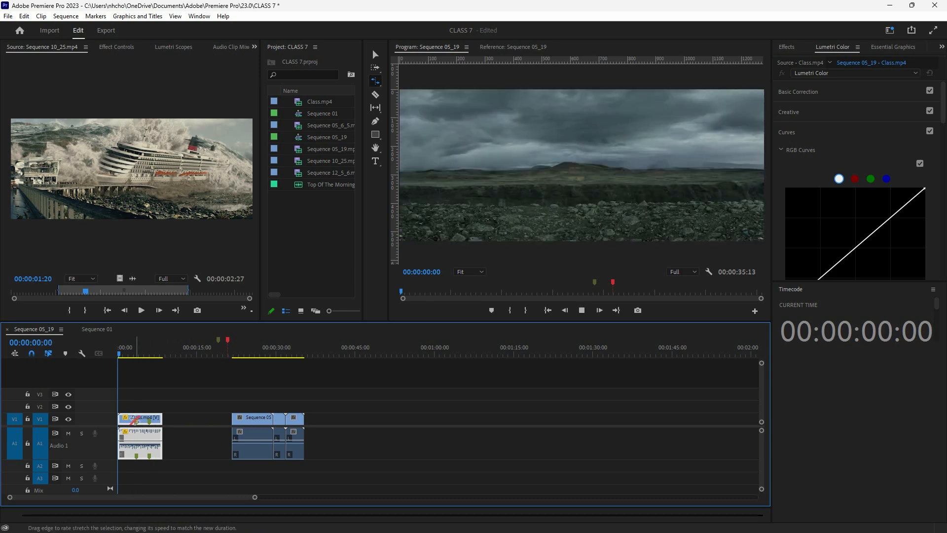
pyautogui.press('space')
pyautogui.press('space')
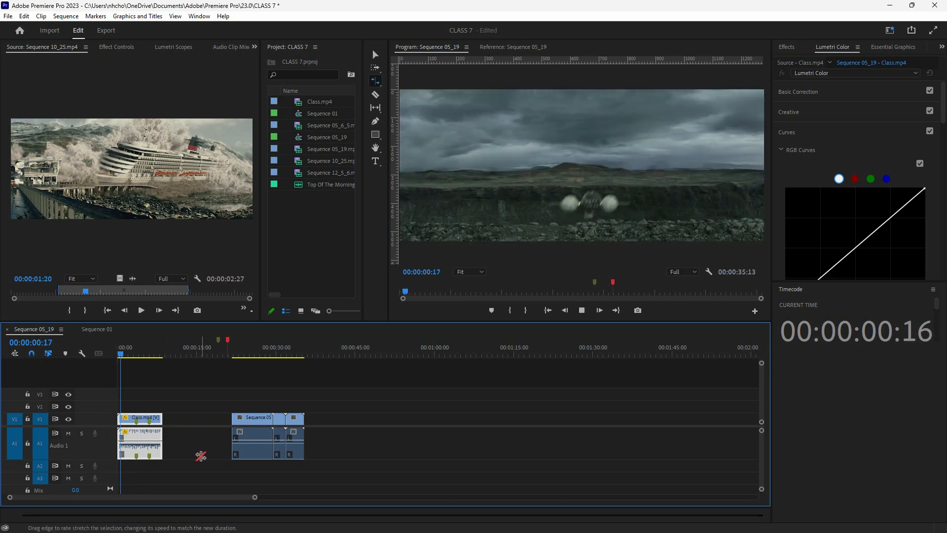
pyautogui.press('space')
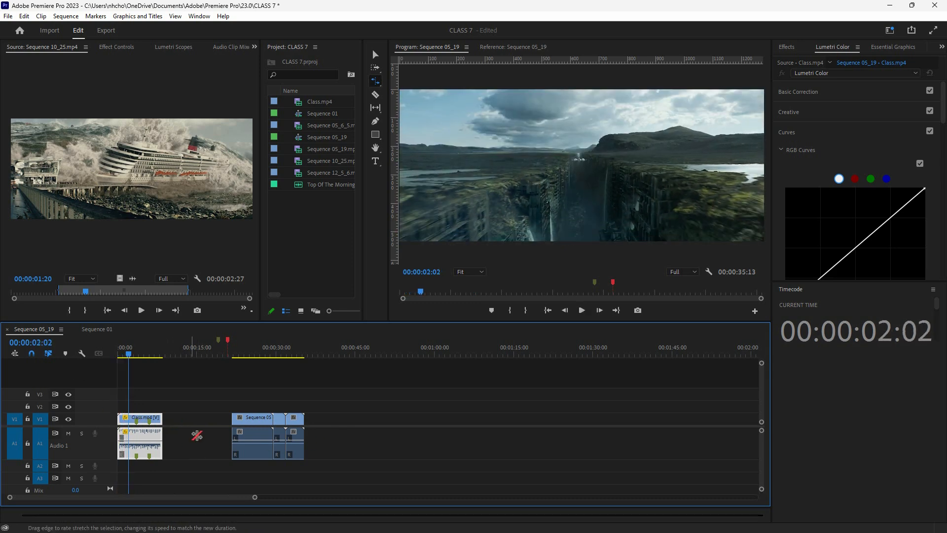
pyautogui.click(166, 419)
pyautogui.click(376, 81)
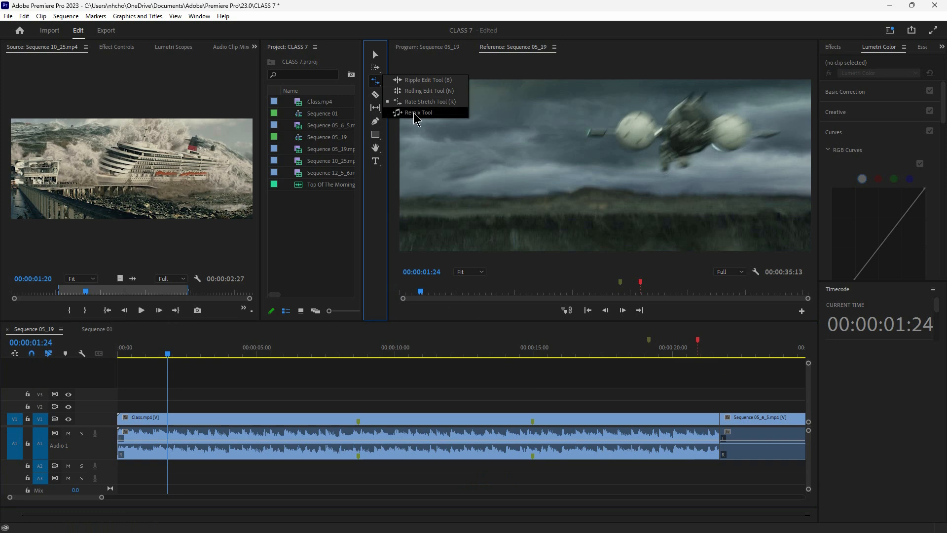
pyautogui.click(424, 101)
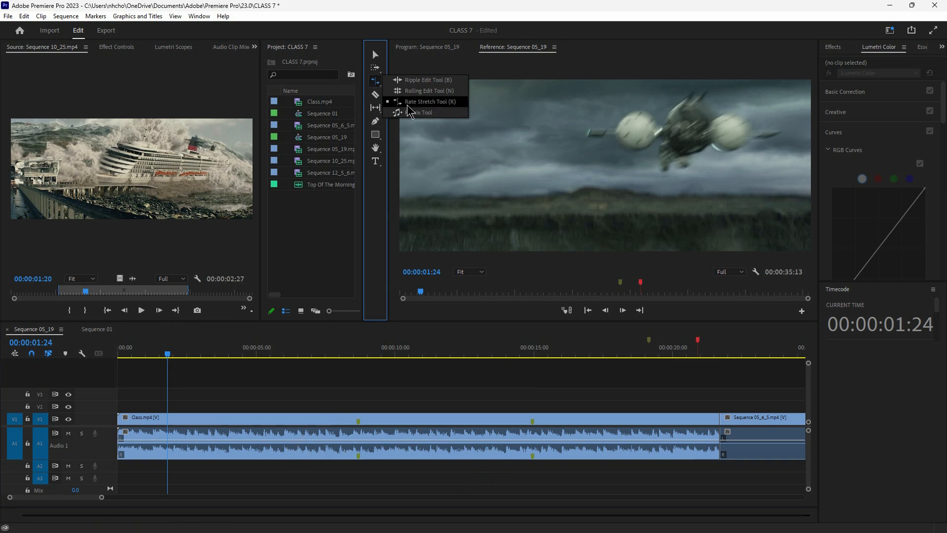
pyautogui.click(378, 82)
# - Split Class.mp4 with the Razor tool at about 2.3, 4.5, 7 and 9 seconds
pyautogui.click(374, 95)
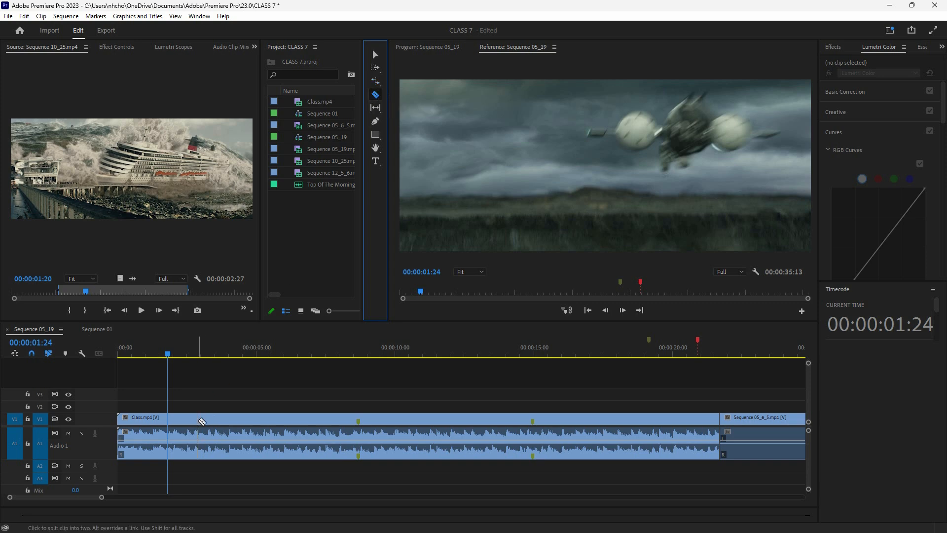
pyautogui.click(182, 419)
pyautogui.click(244, 419)
pyautogui.click(312, 419)
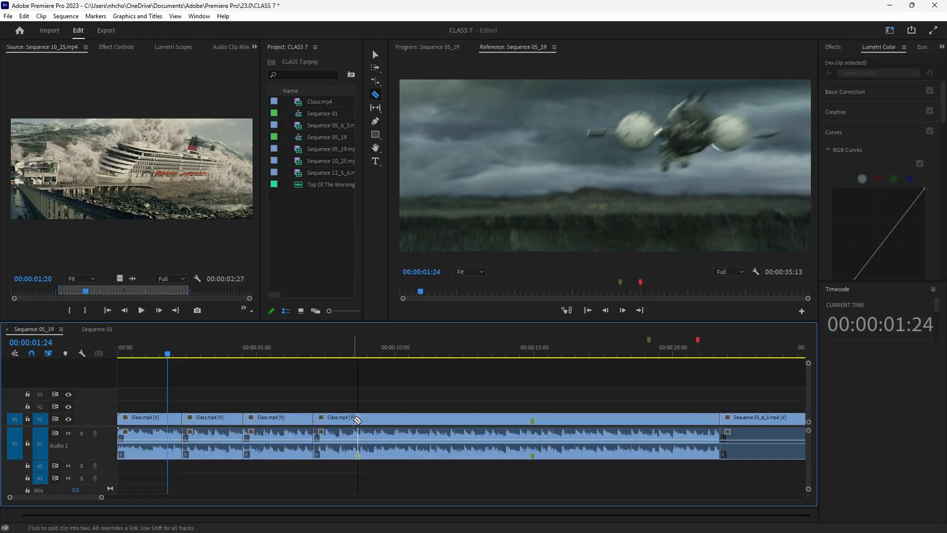
pyautogui.click(371, 419)
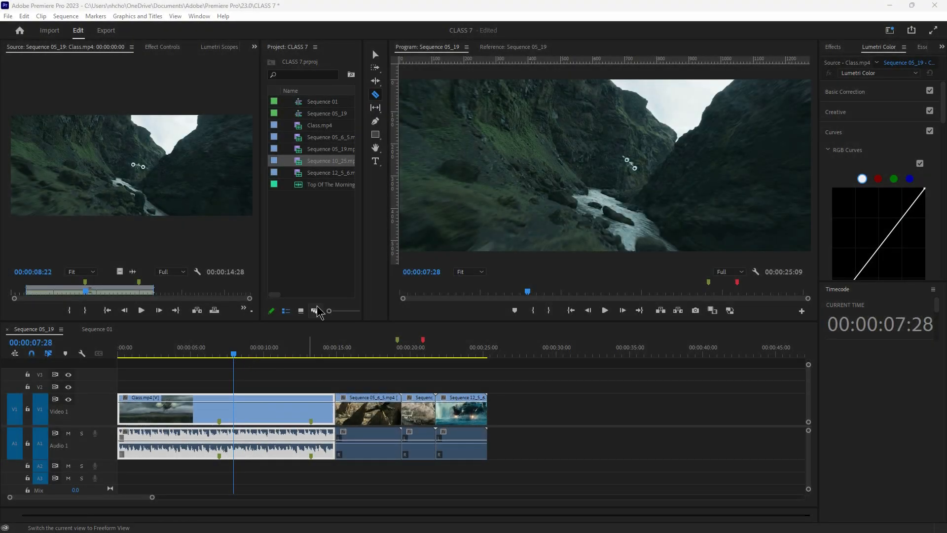
pyautogui.click(375, 96)
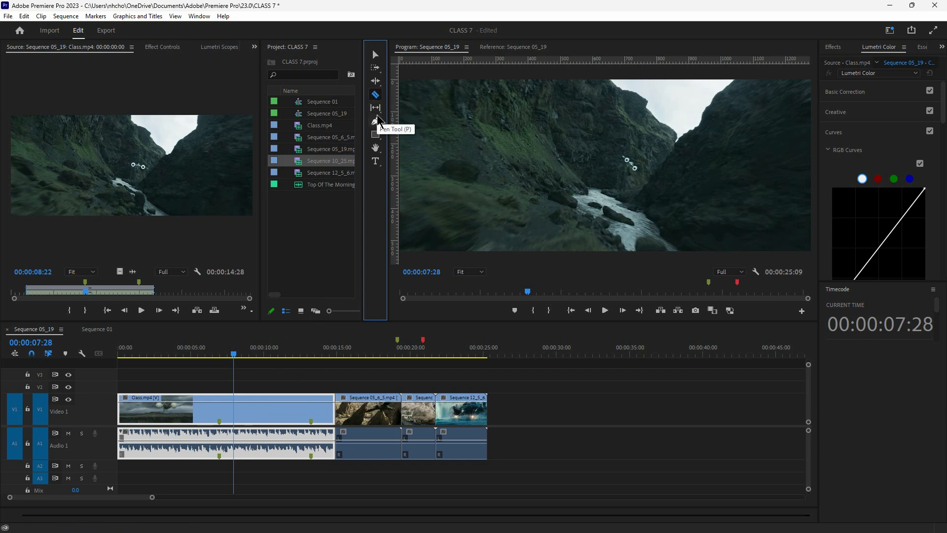
# - Choose the Slip tool, undo the last Class.mp4 edit and place the playhead at 00:00:14:19 near the clip's end
pyautogui.click(376, 108)
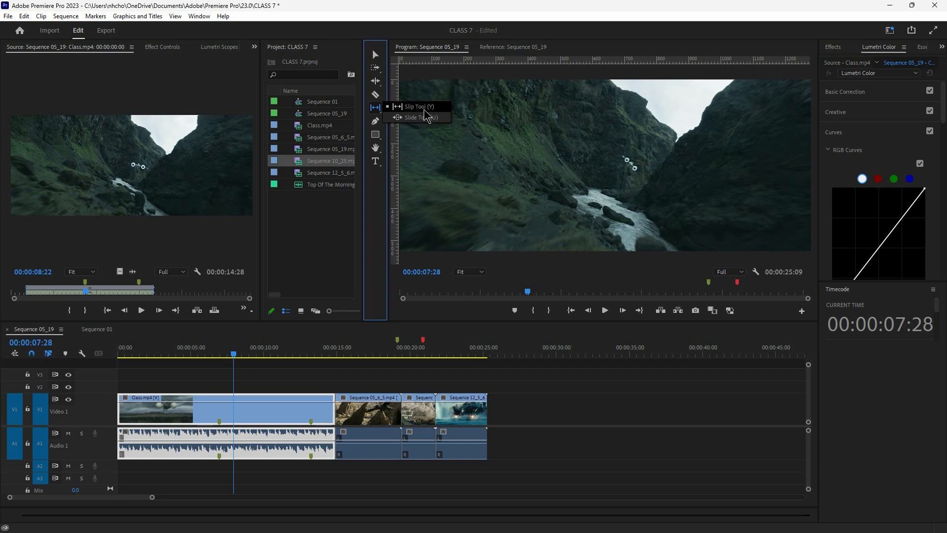
pyautogui.click(423, 110)
pyautogui.hotkey('ctrl', 'z')
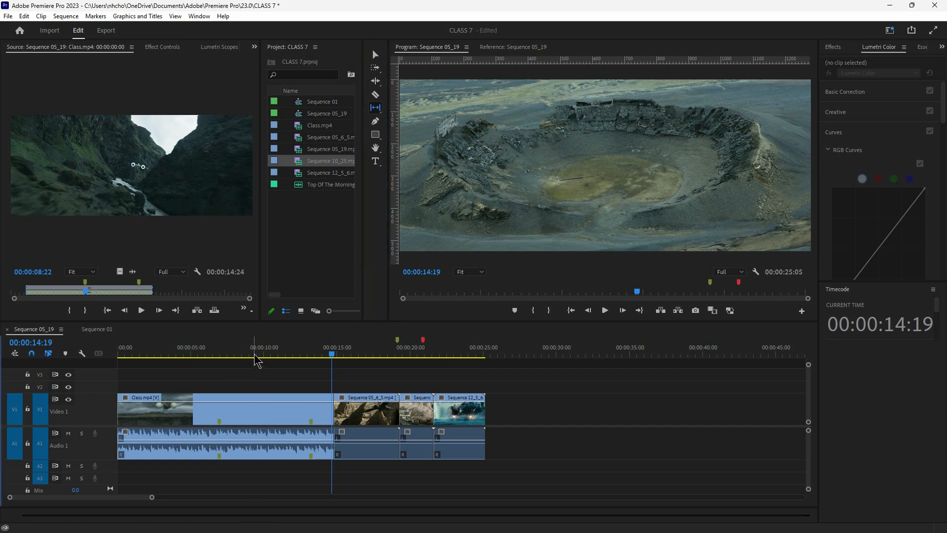
pyautogui.moveTo(255, 358); pyautogui.dragTo(331, 359)
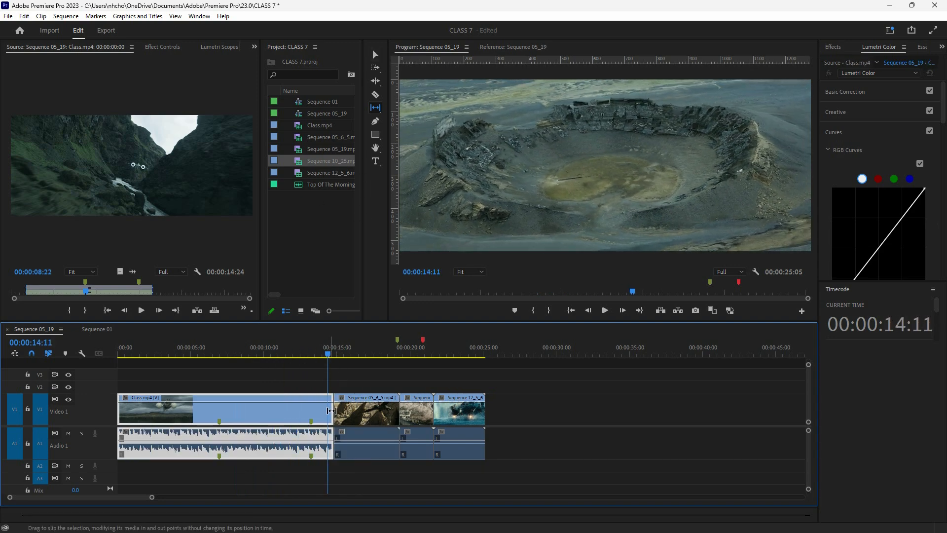
# - Unlink Class.mp4's video, moved up to track V2, from its audio and extend its end to about 26 seconds
pyautogui.click(375, 54)
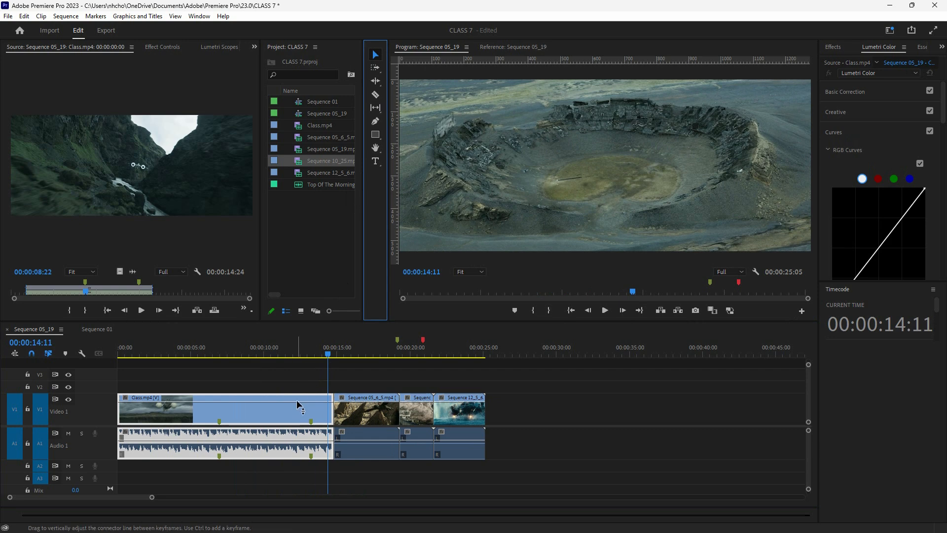
pyautogui.moveTo(296, 405); pyautogui.dragTo(310, 395)
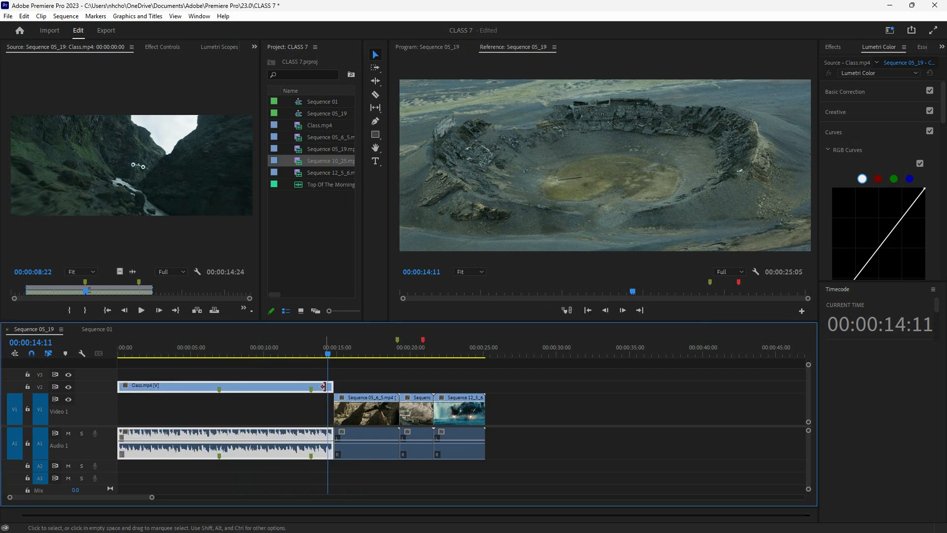
pyautogui.rightClick(291, 387)
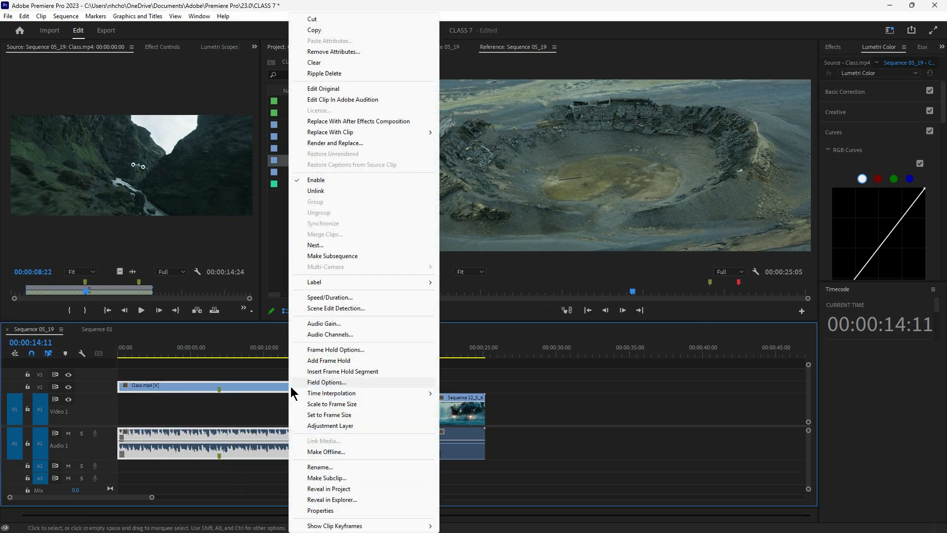
pyautogui.click(316, 190)
pyautogui.moveTo(337, 388); pyautogui.dragTo(537, 389)
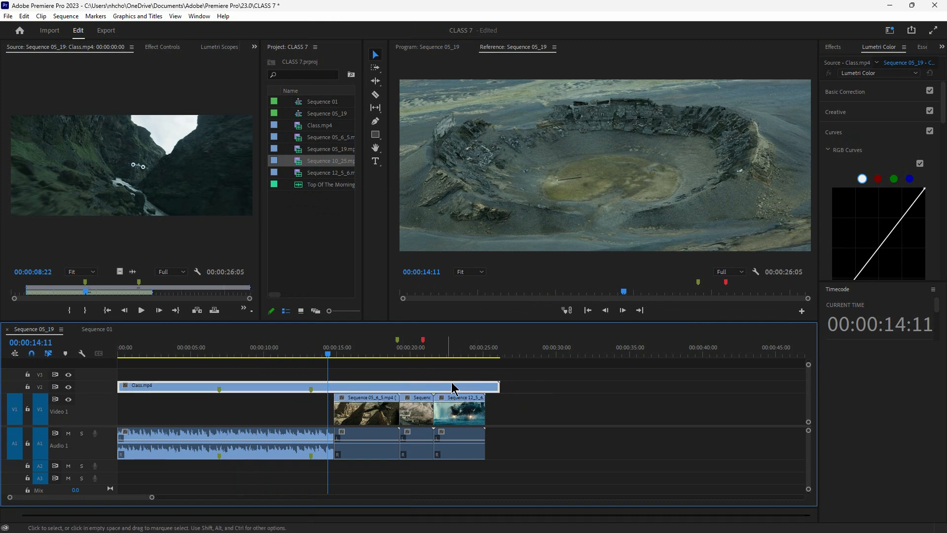
# - Review Class.mp4 around the start of the next clip, leaving the playhead at 00:00:12:25
pyautogui.moveTo(328, 354); pyautogui.dragTo(334, 354)
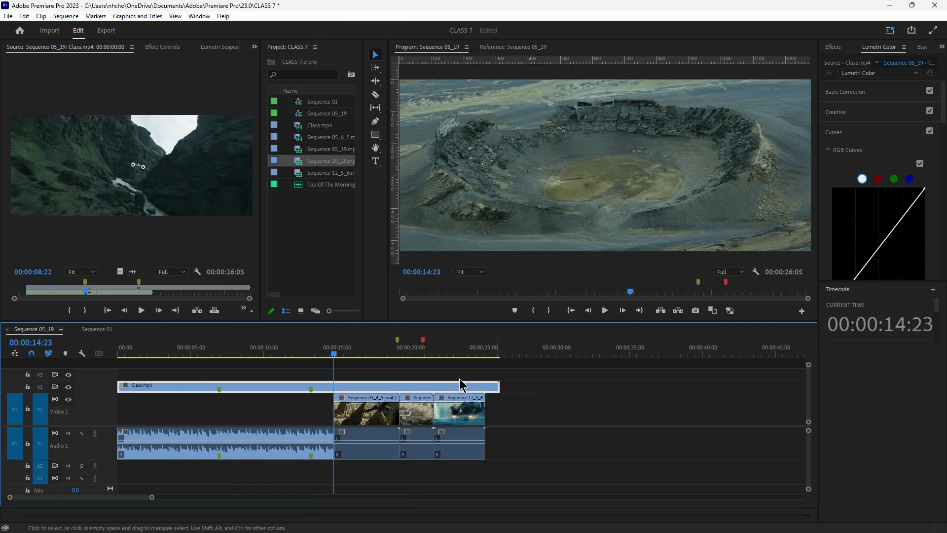
pyautogui.click(376, 94)
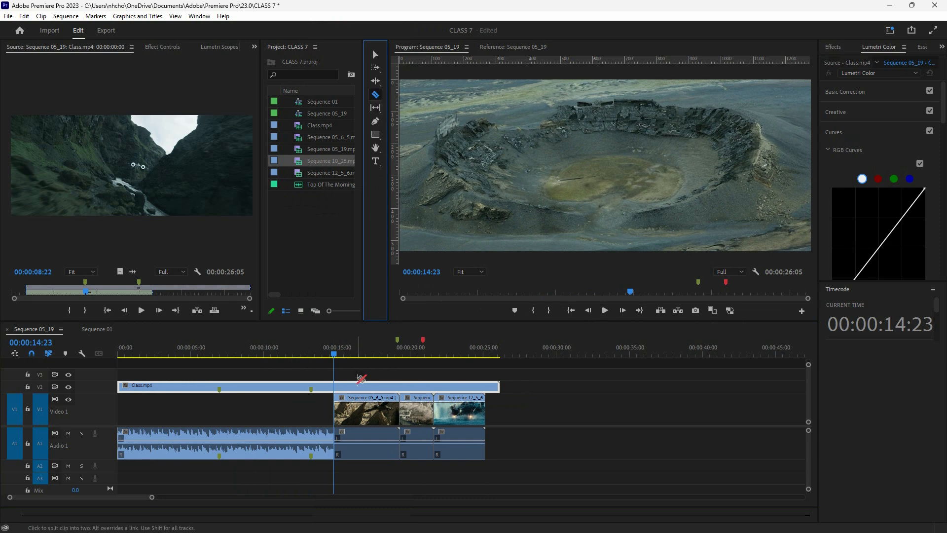
pyautogui.press('v')
pyautogui.click(335, 355)
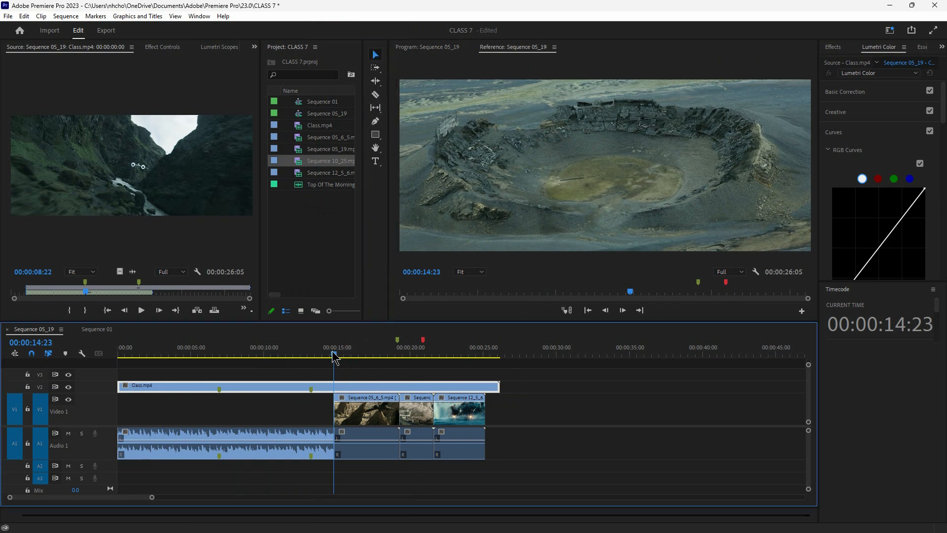
pyautogui.moveTo(335, 356); pyautogui.dragTo(305, 376)
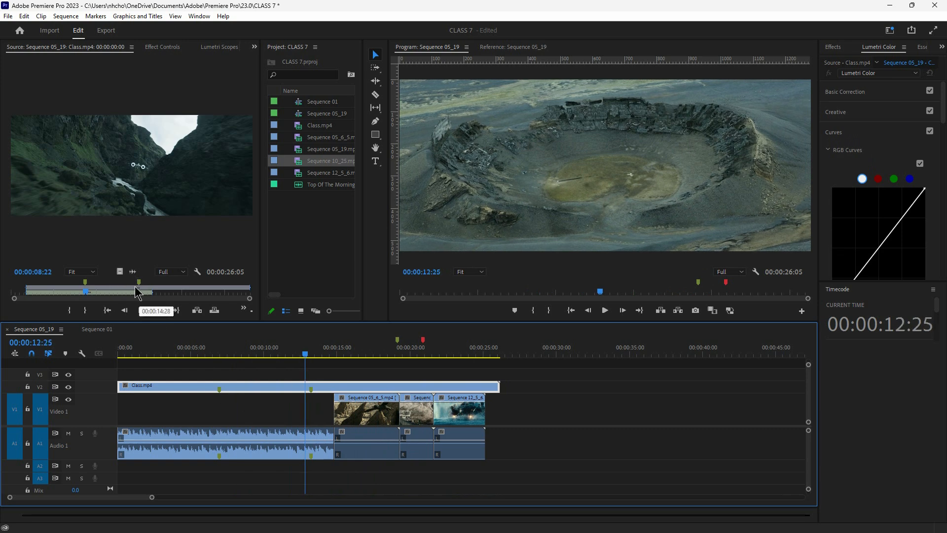
# - Set Class.mp4's source In point to 00:00:17:26 and its Out point to about 00:00:22:16
pyautogui.moveTo(127, 292)
pyautogui.mouseDown()
pyautogui.moveTo(107, 292)
pyautogui.moveTo(137, 291)
pyautogui.moveTo(101, 292)
pyautogui.moveTo(198, 283)
pyautogui.mouseUp()
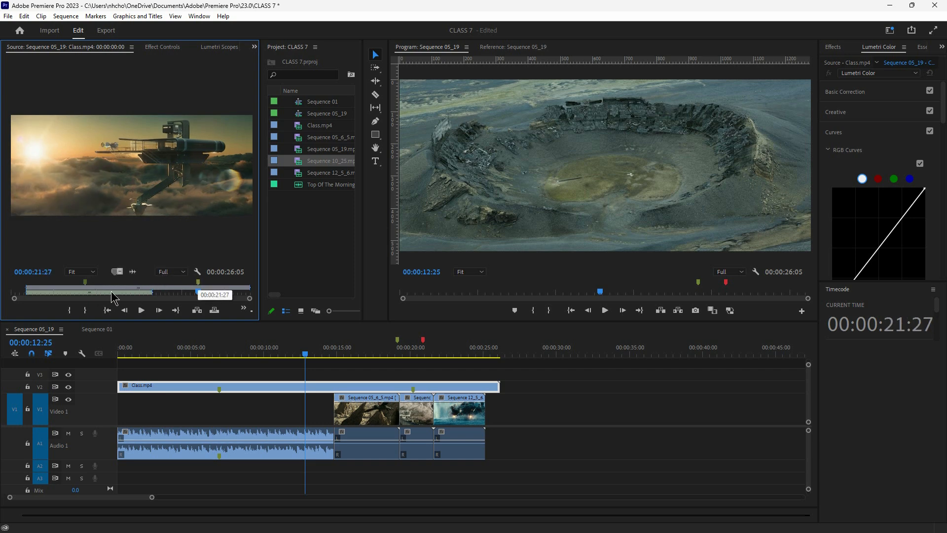
pyautogui.click(70, 310)
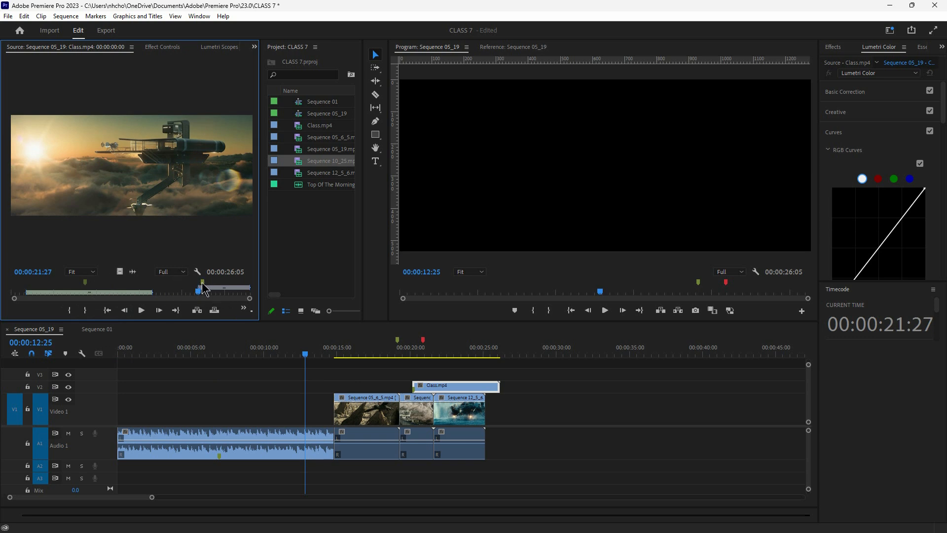
pyautogui.moveTo(202, 284); pyautogui.dragTo(164, 296)
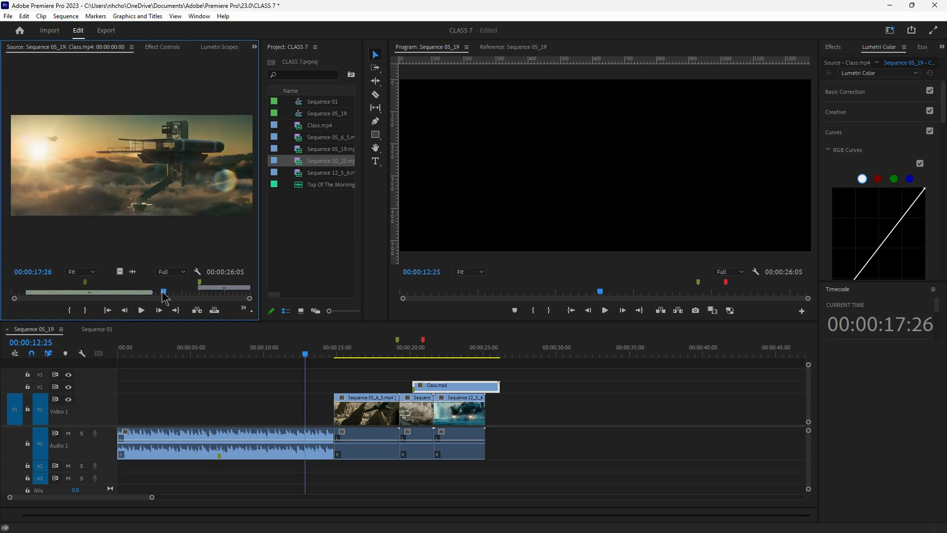
pyautogui.click(70, 310)
pyautogui.moveTo(163, 295); pyautogui.dragTo(202, 297)
pyautogui.click(85, 309)
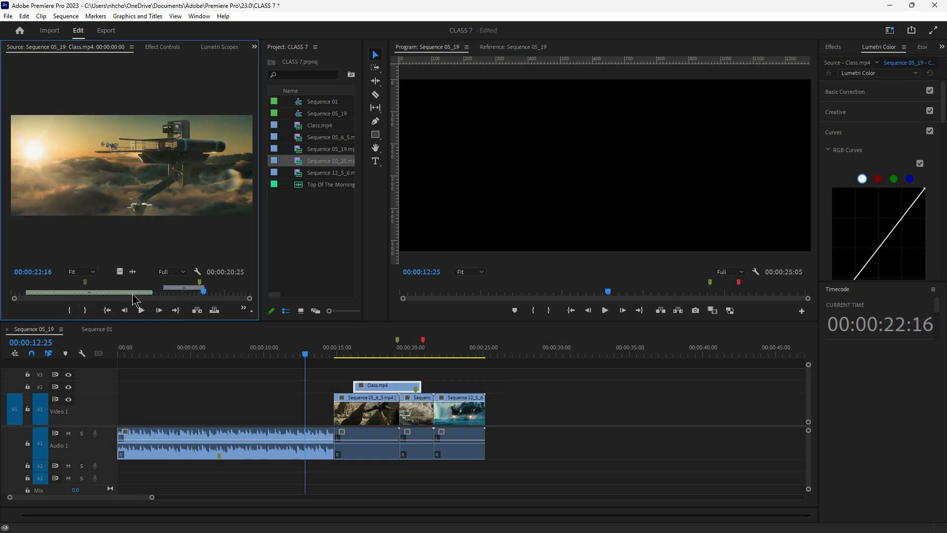
pyautogui.click(170, 295)
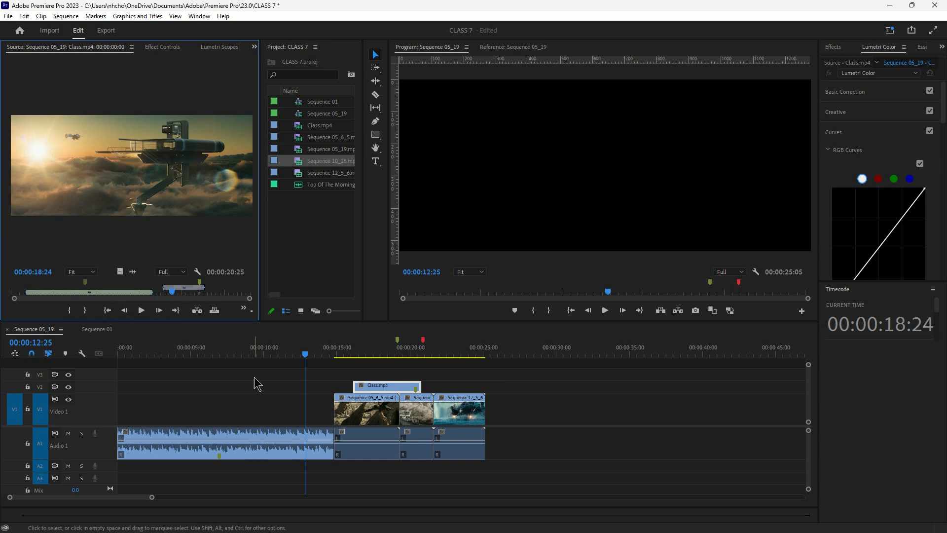
# - Place Class.mp4 at the sequence start on V1, extended to fill the gap before the next clip, and scrub to 00:00:11:20
pyautogui.click(290, 414)
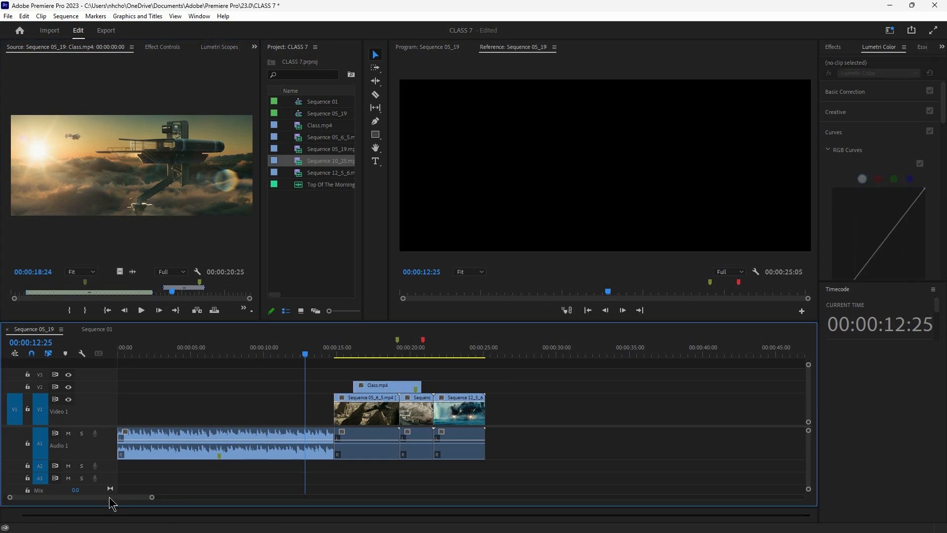
pyautogui.moveTo(385, 393); pyautogui.dragTo(101, 387)
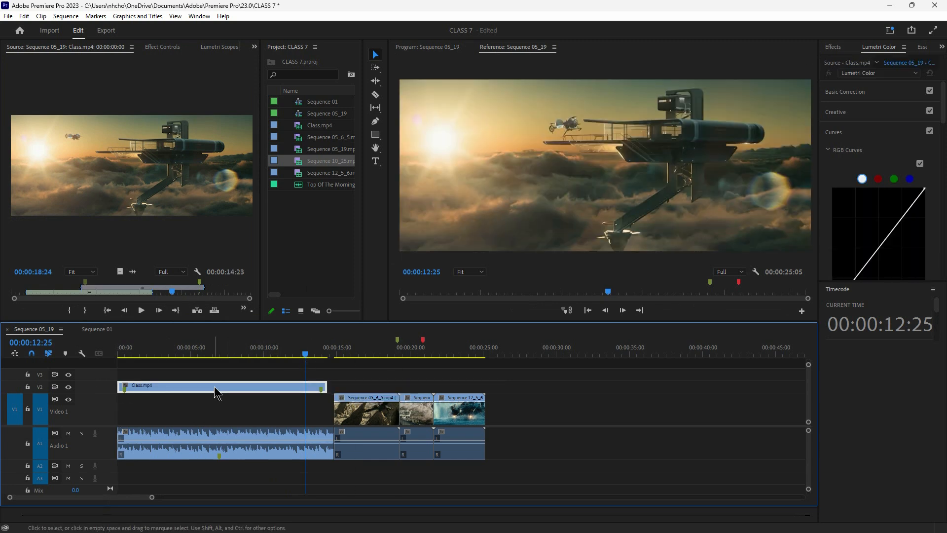
pyautogui.moveTo(215, 387)
pyautogui.mouseDown()
pyautogui.moveTo(143, 394)
pyautogui.moveTo(204, 393)
pyautogui.mouseUp()
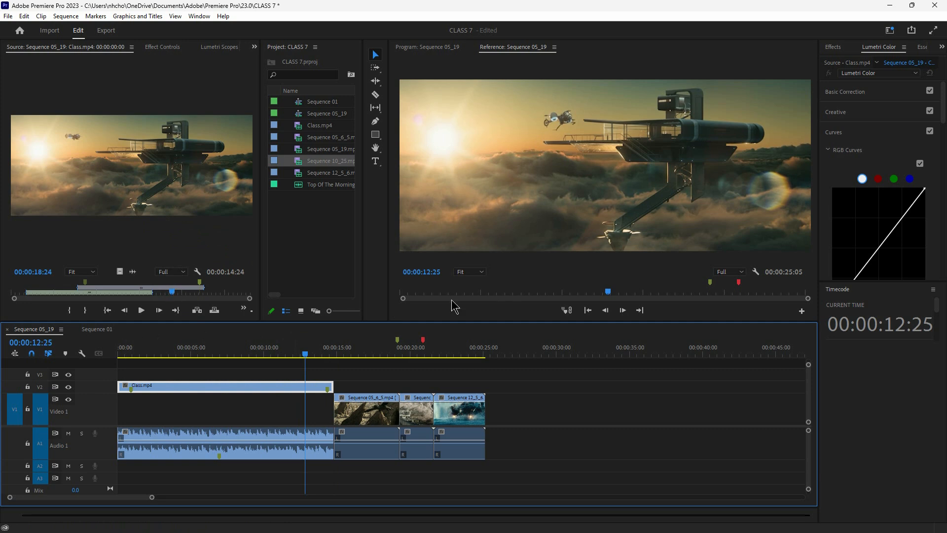
pyautogui.moveTo(271, 392); pyautogui.dragTo(272, 417)
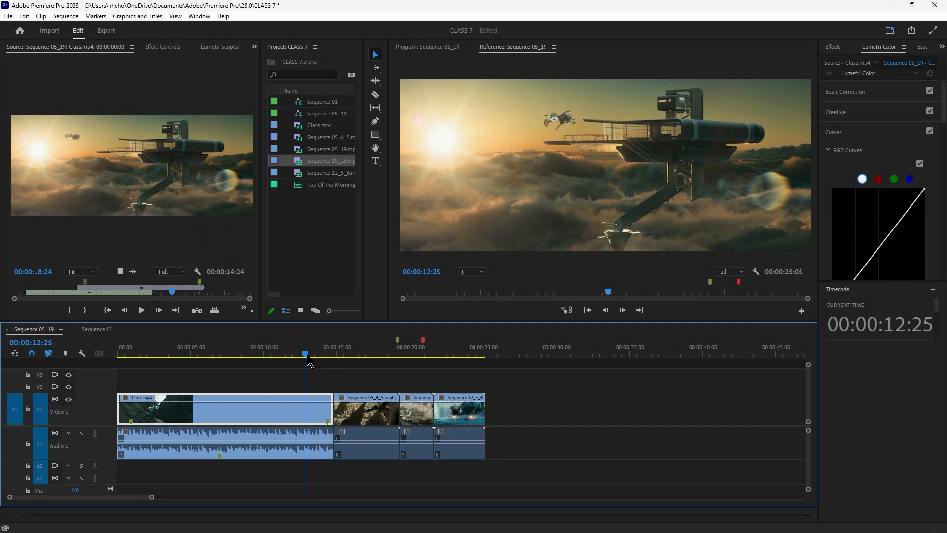
pyautogui.moveTo(308, 361); pyautogui.dragTo(289, 361)
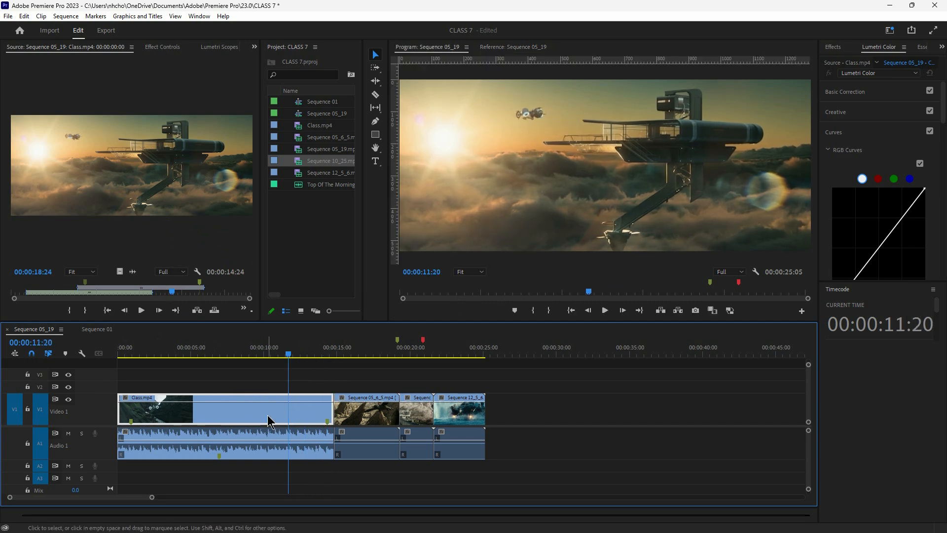
# - Shift Class.mp4 later on V2 twice, extending its start back to zero each time, and extend its end to 00:00:27:27
pyautogui.moveTo(275, 405); pyautogui.dragTo(304, 388)
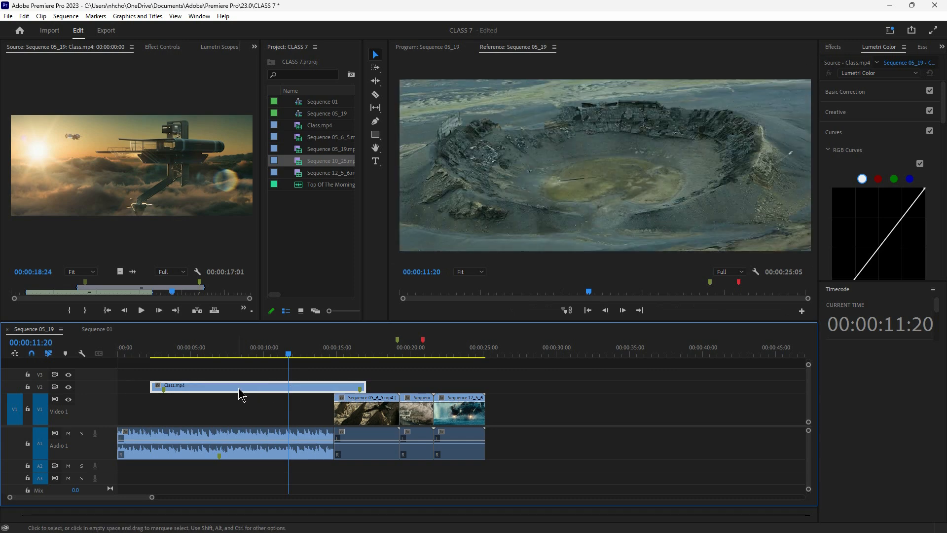
pyautogui.moveTo(152, 387); pyautogui.dragTo(119, 388)
pyautogui.moveTo(226, 388); pyautogui.dragTo(267, 388)
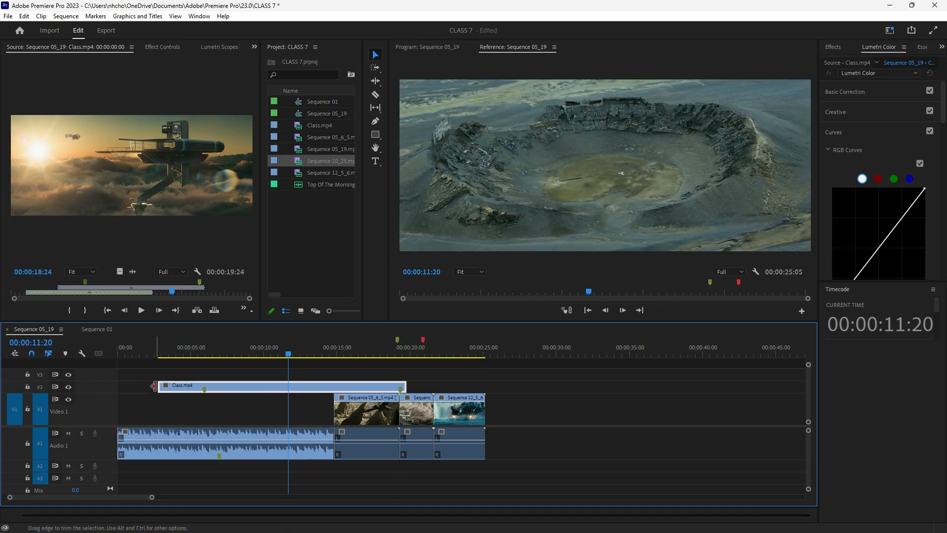
pyautogui.moveTo(160, 386); pyautogui.dragTo(118, 388)
pyautogui.moveTo(194, 388); pyautogui.dragTo(137, 388)
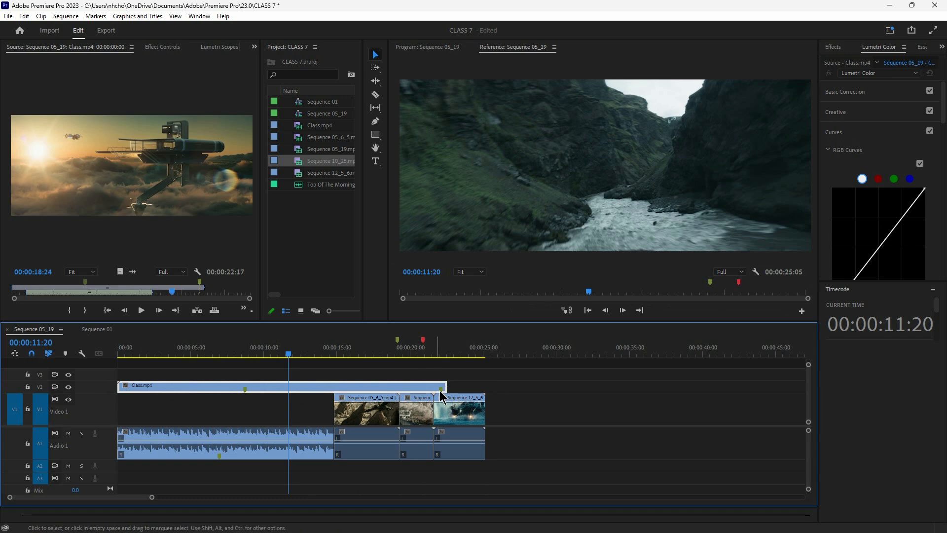
pyautogui.moveTo(441, 387); pyautogui.dragTo(518, 388)
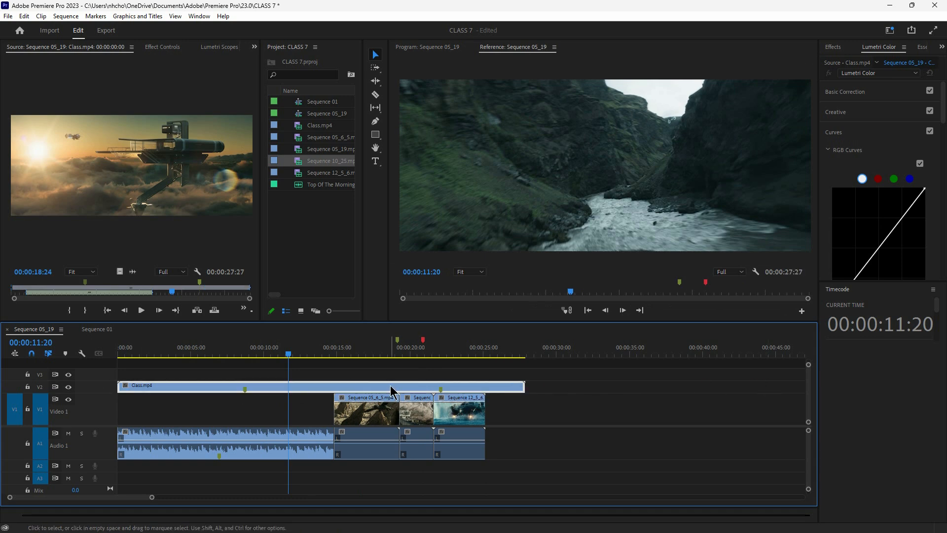
# - Trim Class.mp4's end back to the next clip's start at 00:00:14:24 and return the clip to V1
pyautogui.click(335, 355)
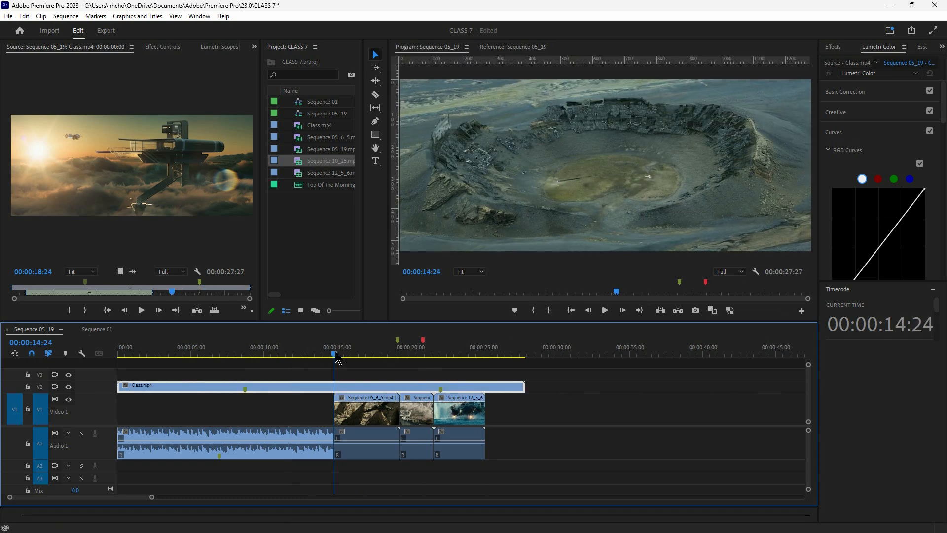
pyautogui.click(377, 56)
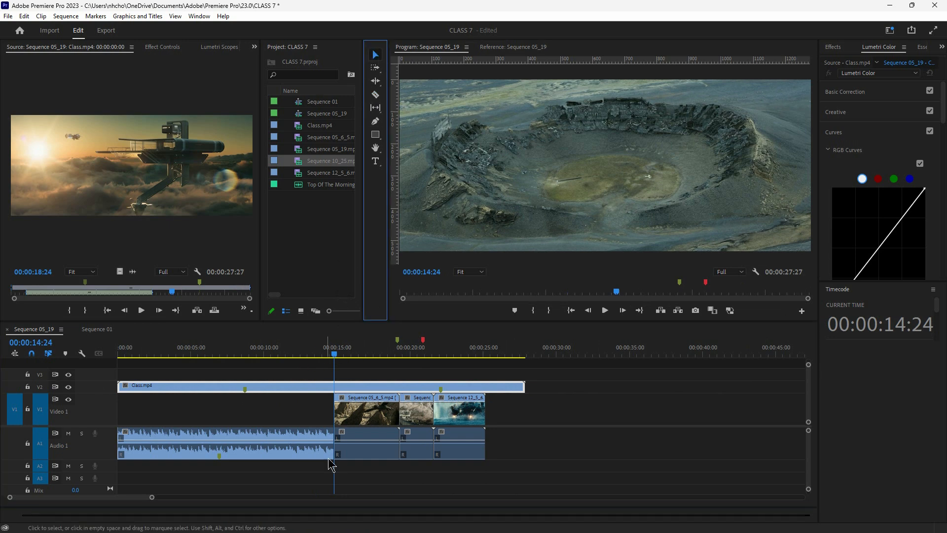
pyautogui.click(376, 109)
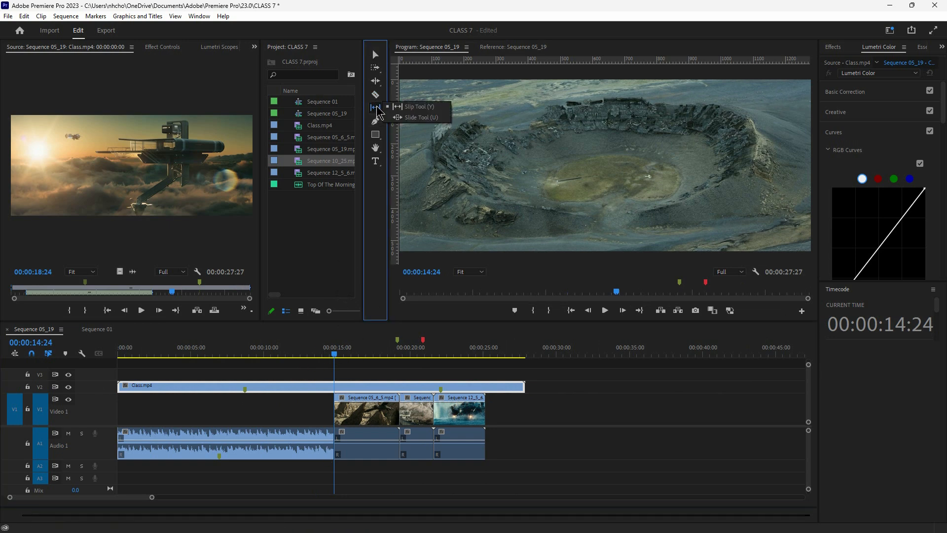
pyautogui.click(420, 107)
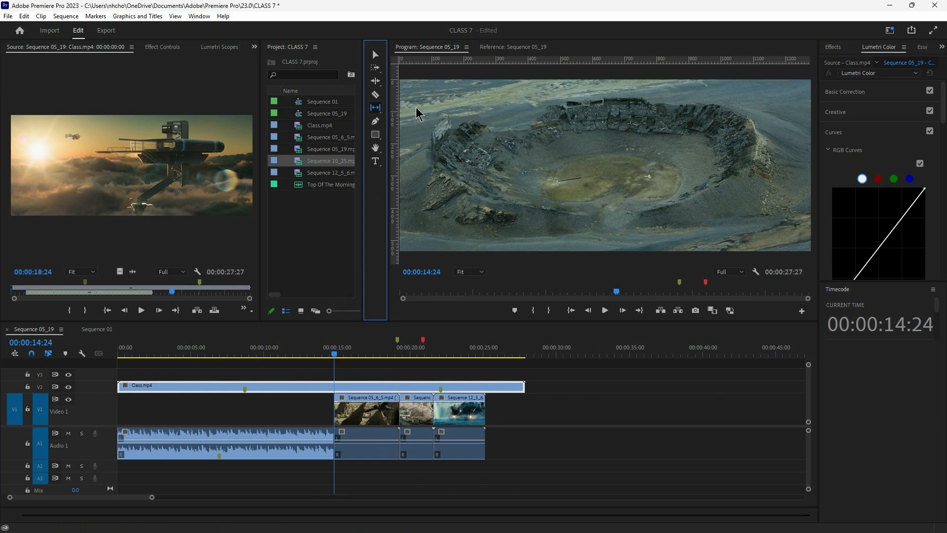
pyautogui.click(377, 109)
pyautogui.click(426, 107)
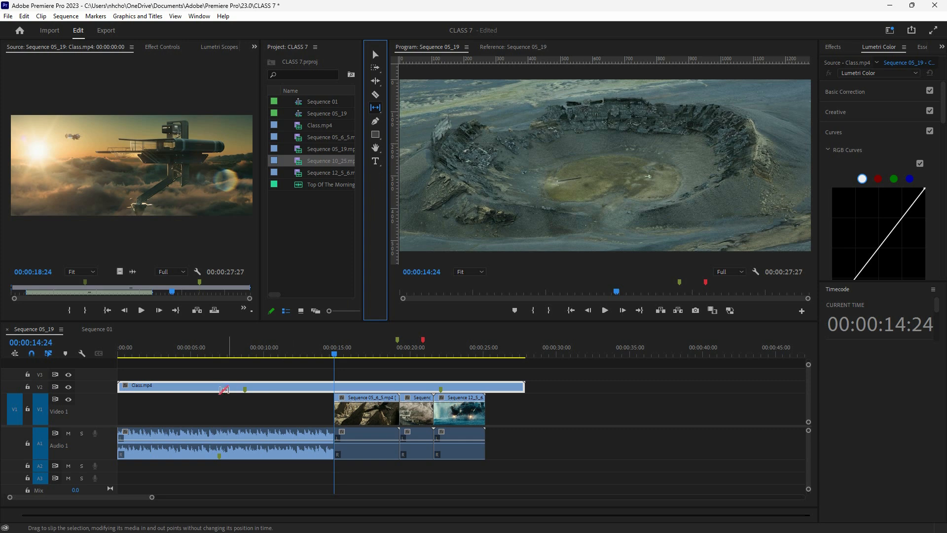
pyautogui.press('v')
pyautogui.moveTo(524, 383); pyautogui.dragTo(281, 402)
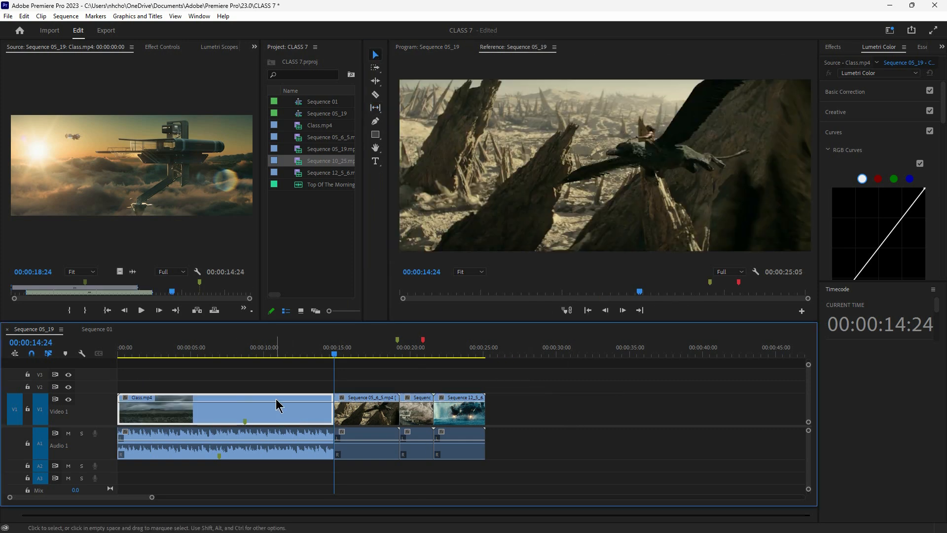
# - Slip Class.mp4's footage within its V1 position so it runs from source 00:00:07:21 to 00:00:22:14
pyautogui.click(377, 108)
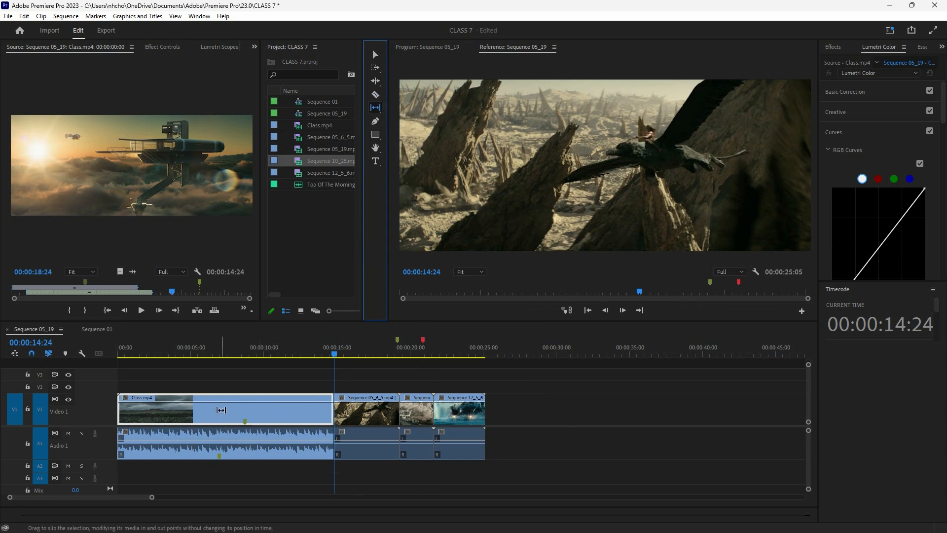
pyautogui.click(332, 353)
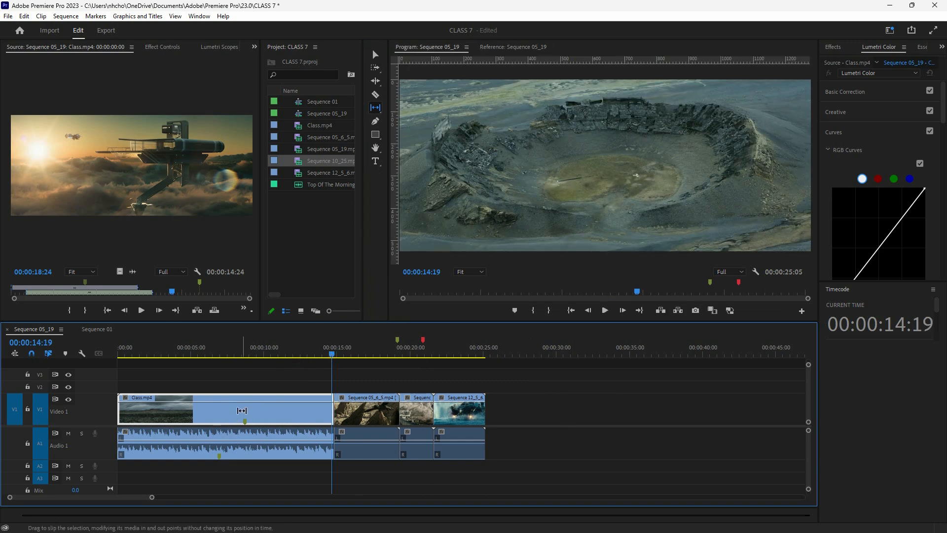
pyautogui.moveTo(234, 410); pyautogui.dragTo(208, 416)
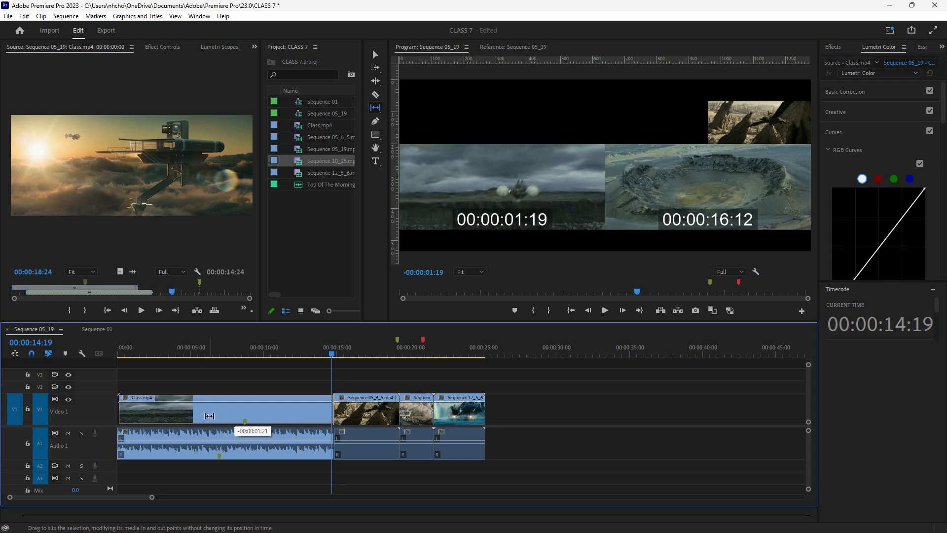
pyautogui.moveTo(209, 416); pyautogui.dragTo(162, 414)
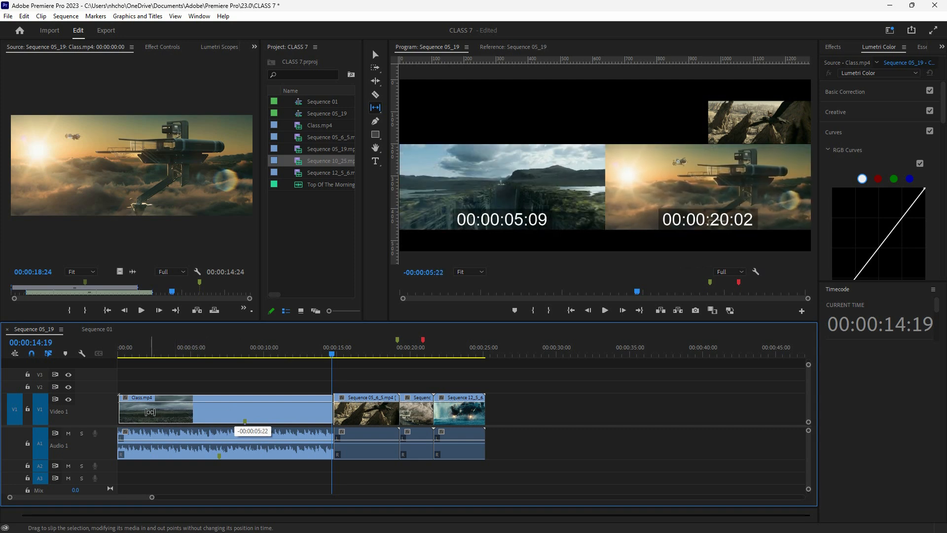
pyautogui.moveTo(153, 411); pyautogui.dragTo(320, 407)
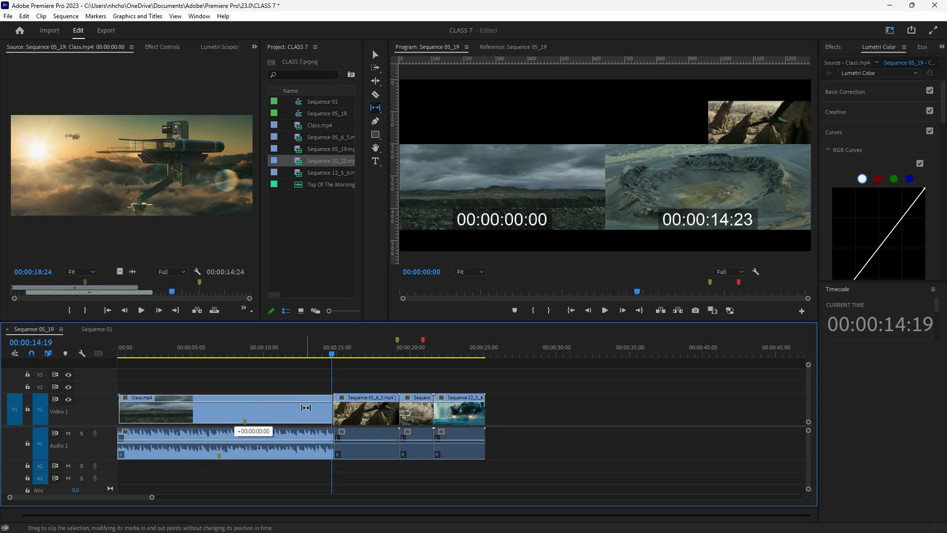
pyautogui.moveTo(255, 406); pyautogui.dragTo(122, 400)
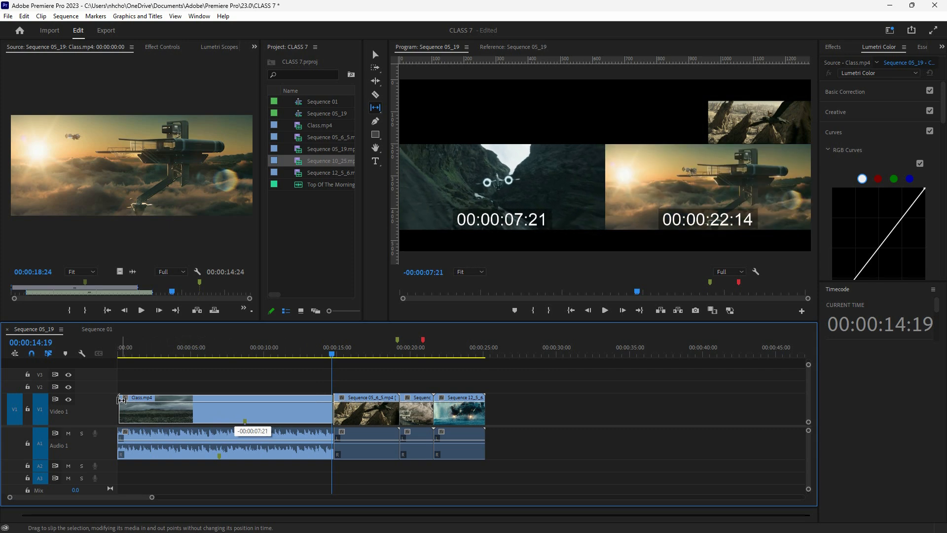
pyautogui.moveTo(122, 400); pyautogui.dragTo(122, 399)
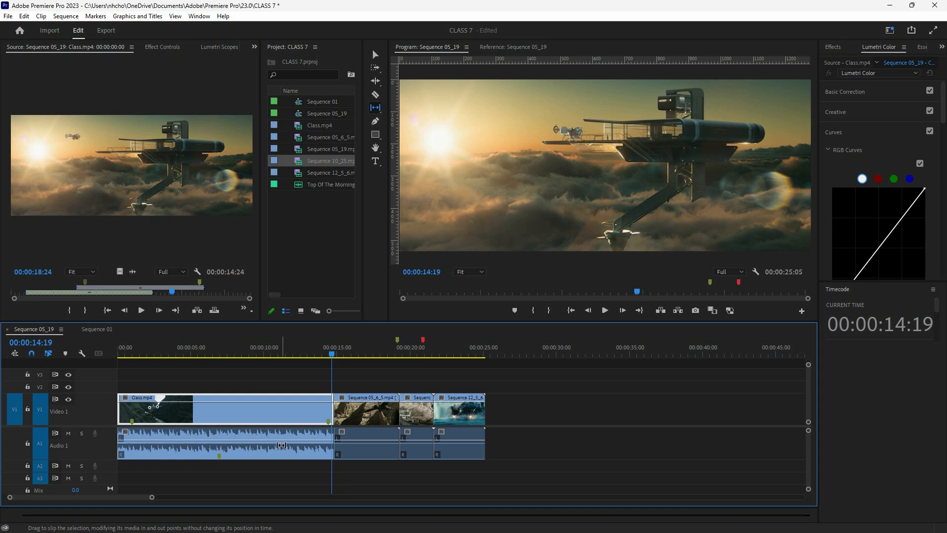
# - Review the slipped Class.mp4 from the sequence start with Audio 1 muted, stopping at 00:00:07:09
pyautogui.moveTo(335, 364); pyautogui.dragTo(27, 390)
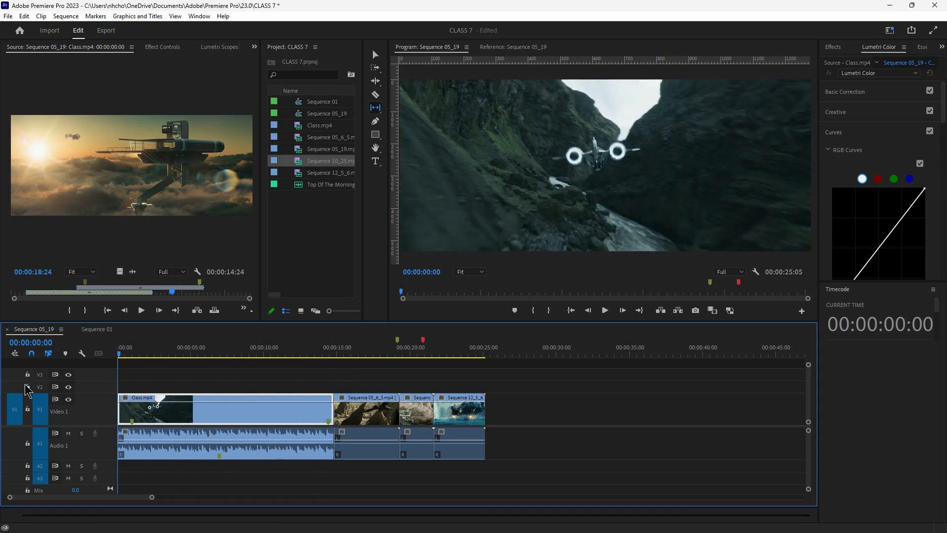
pyautogui.click(604, 311)
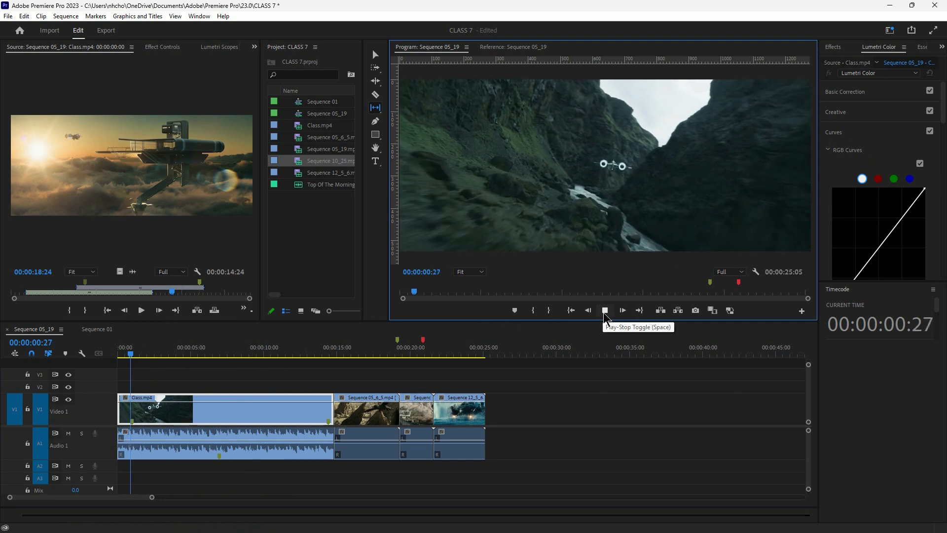
pyautogui.click(68, 433)
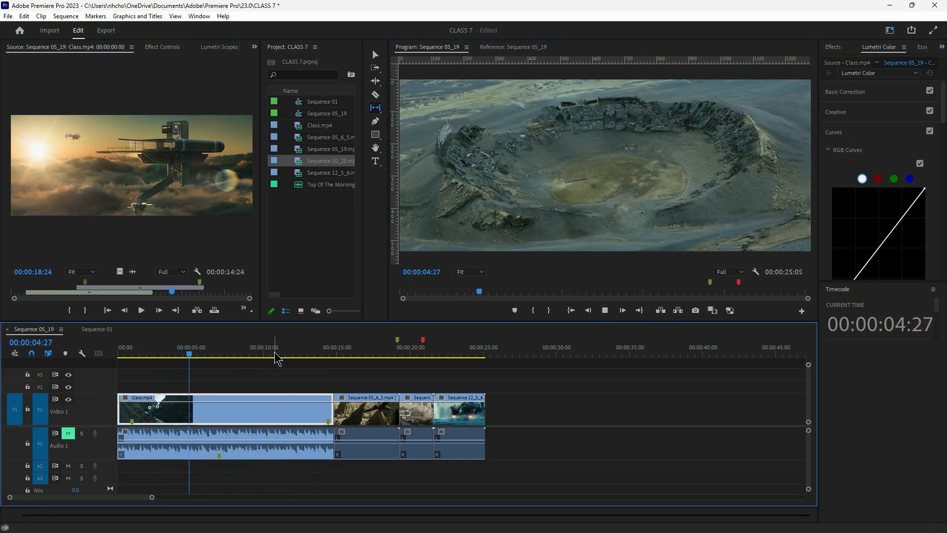
pyautogui.moveTo(274, 354); pyautogui.dragTo(224, 365)
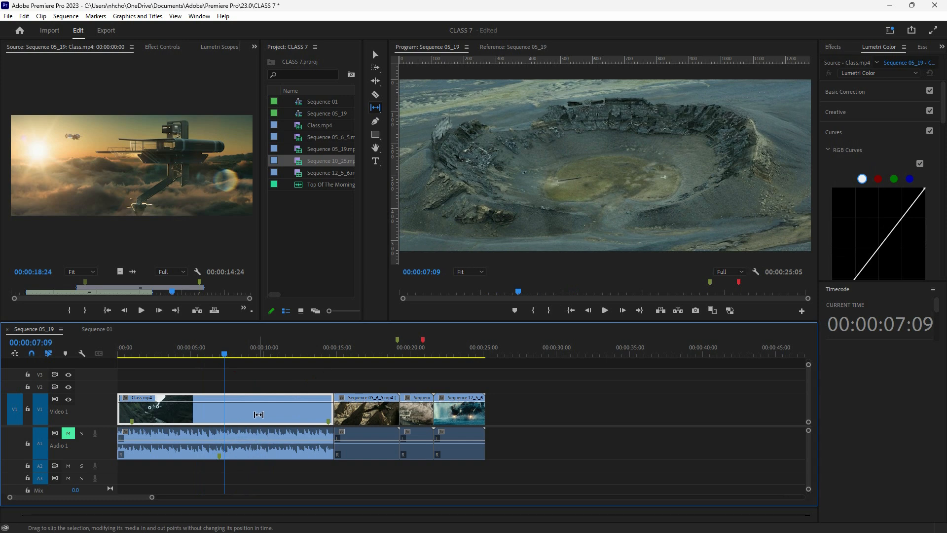
# - Slip Class.mp4's footage by small amounts and scrub through 00:00:12:05 to the end of the clip
pyautogui.moveTo(260, 415)
pyautogui.mouseDown()
pyautogui.moveTo(184, 416)
pyautogui.moveTo(296, 416)
pyautogui.moveTo(187, 416)
pyautogui.moveTo(267, 415)
pyautogui.moveTo(244, 416)
pyautogui.moveTo(258, 417)
pyautogui.mouseUp()
pyautogui.moveTo(245, 354); pyautogui.dragTo(296, 359)
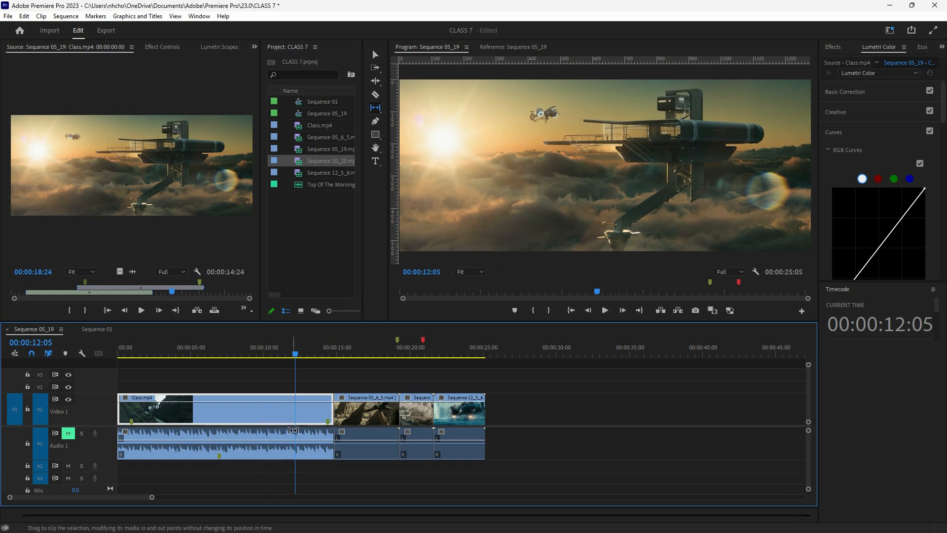
pyautogui.moveTo(297, 409)
pyautogui.mouseDown()
pyautogui.moveTo(289, 409)
pyautogui.moveTo(322, 410)
pyautogui.moveTo(238, 411)
pyautogui.moveTo(337, 411)
pyautogui.moveTo(301, 410)
pyautogui.mouseUp()
pyautogui.moveTo(302, 411); pyautogui.dragTo(295, 411)
pyautogui.click(300, 356)
pyautogui.moveTo(304, 358); pyautogui.dragTo(337, 363)
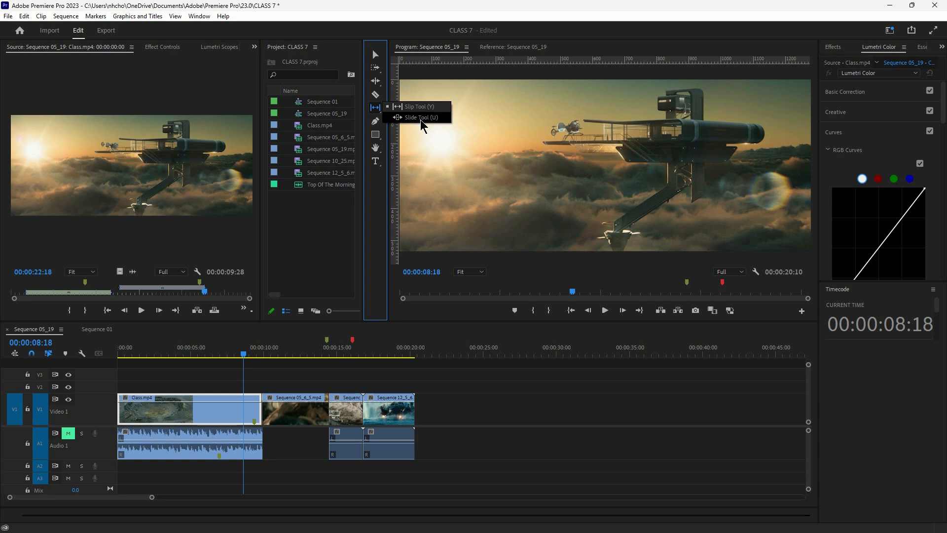
# - Use the Slide tool to shift Sequence 05_6_5.mp4 on V1 to 00:00:10:01 and back earlier to about 00:00:07:00
pyautogui.click(420, 120)
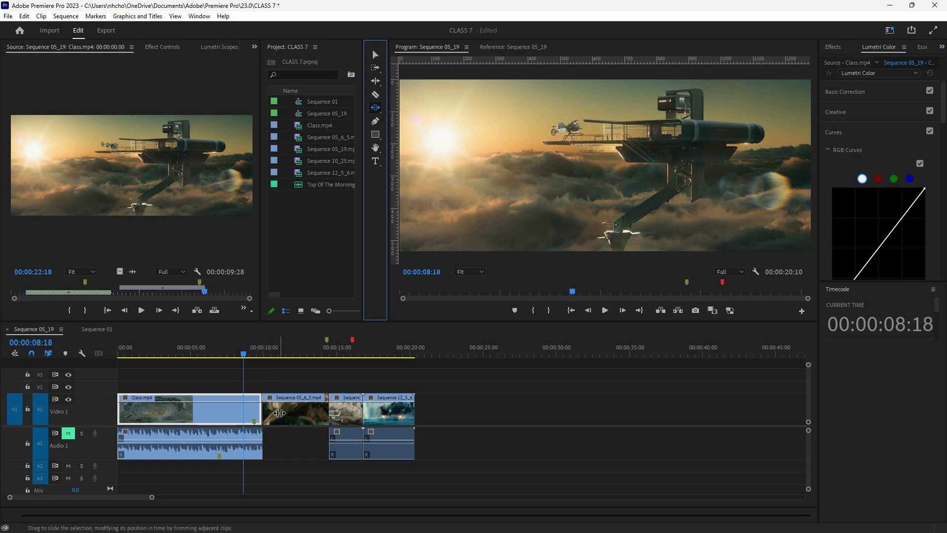
pyautogui.moveTo(249, 353)
pyautogui.mouseDown()
pyautogui.moveTo(279, 358)
pyautogui.moveTo(267, 360)
pyautogui.mouseUp()
pyautogui.moveTo(265, 399); pyautogui.dragTo(271, 398)
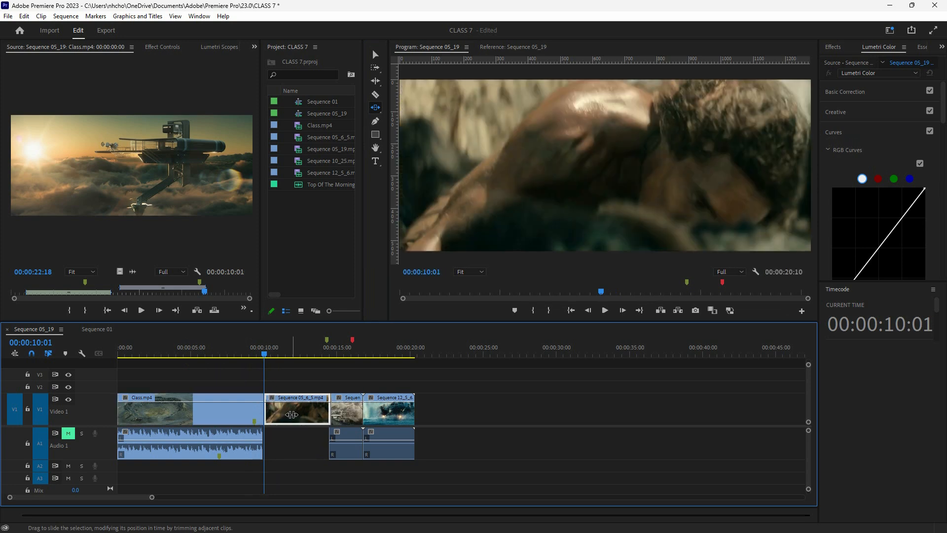
pyautogui.moveTo(291, 414); pyautogui.dragTo(274, 415)
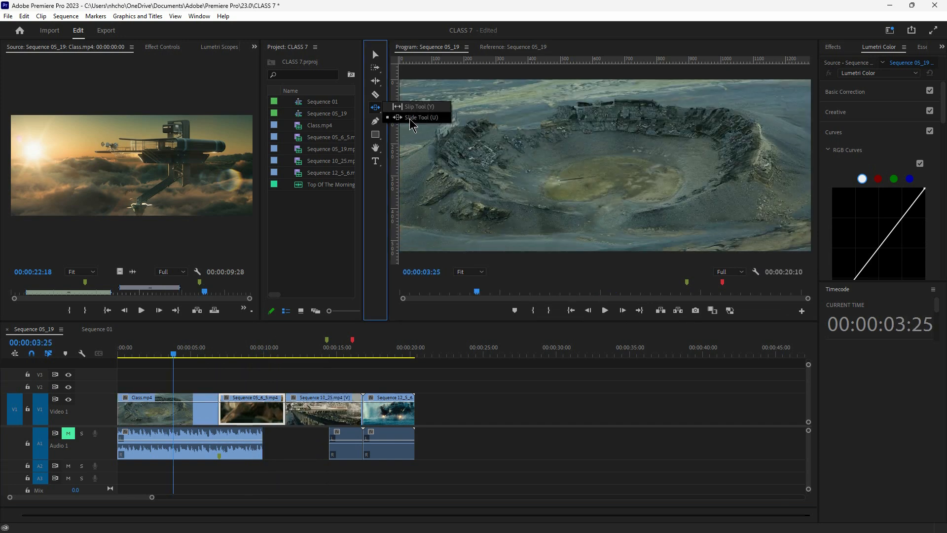
# - Slide Sequence 05_6_5.mp4 later between its neighbours on V1, to start at about 00:00:08:20, keeping the Slide tool active
pyautogui.moveTo(254, 416)
pyautogui.mouseDown()
pyautogui.moveTo(225, 415)
pyautogui.moveTo(296, 410)
pyautogui.moveTo(225, 413)
pyautogui.moveTo(244, 413)
pyautogui.mouseUp()
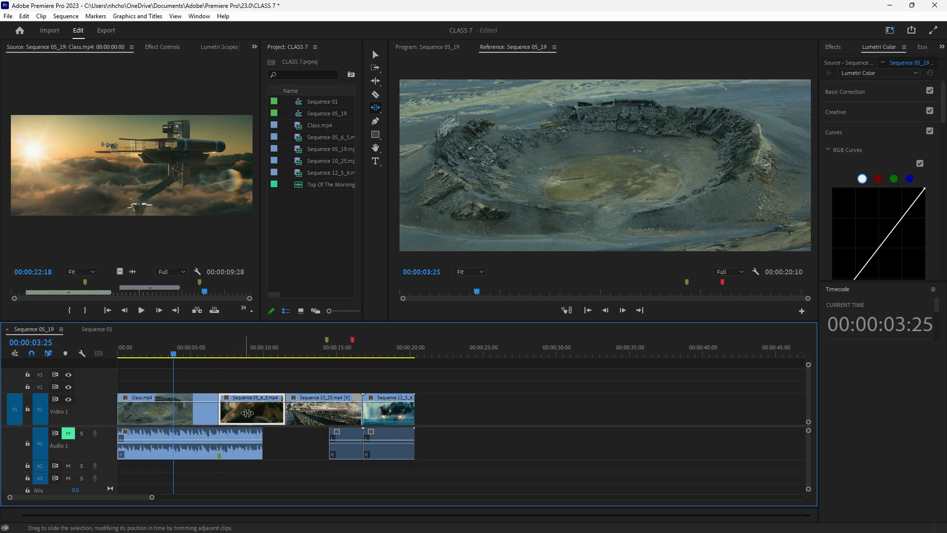
pyautogui.click(188, 412)
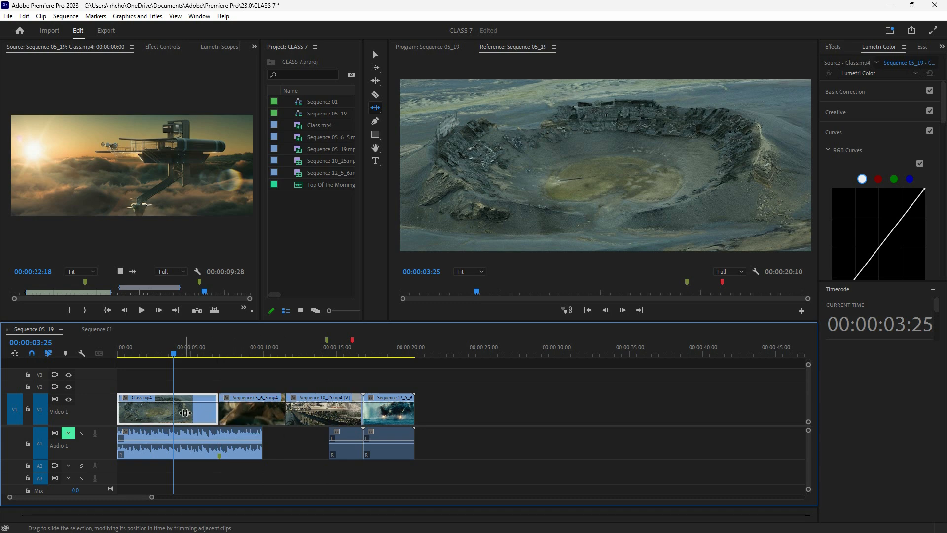
pyautogui.moveTo(319, 414); pyautogui.dragTo(266, 418)
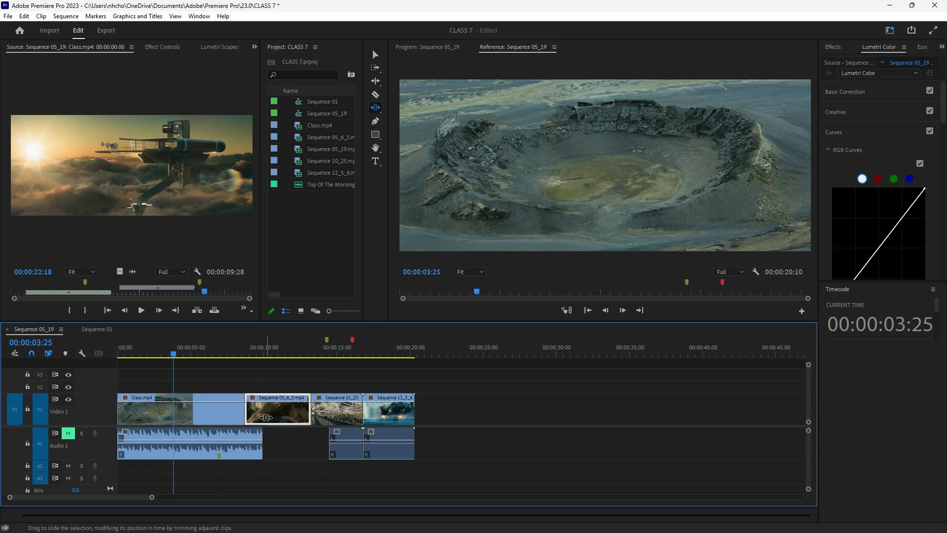
pyautogui.click(375, 107)
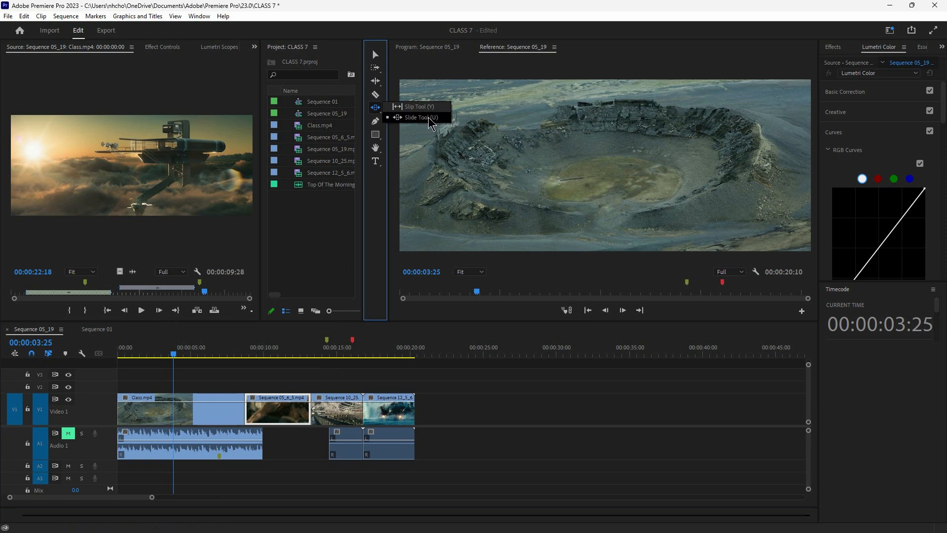
pyautogui.click(427, 118)
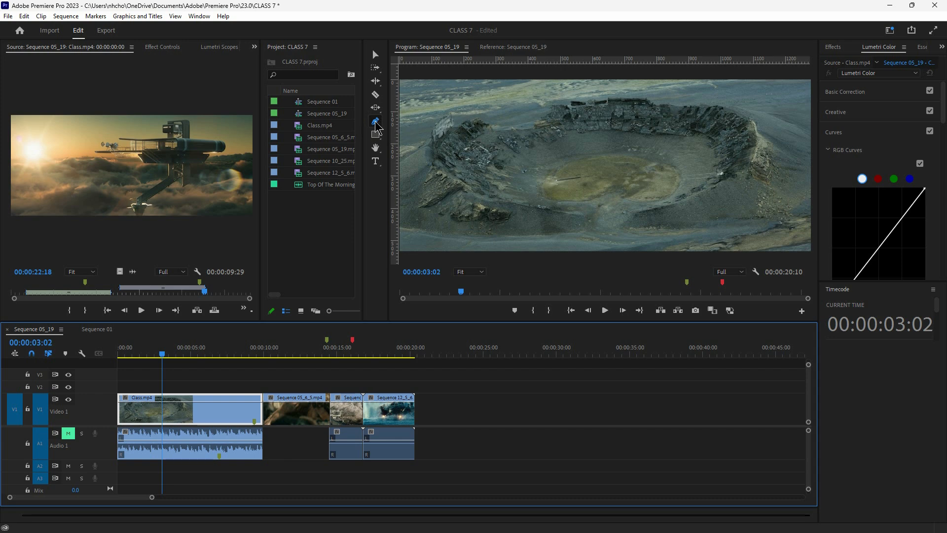
# - Draw an irregular nine-point shape with the Pen tool over the left half of the crater frame at 00:00:03:02
pyautogui.click(491, 138)
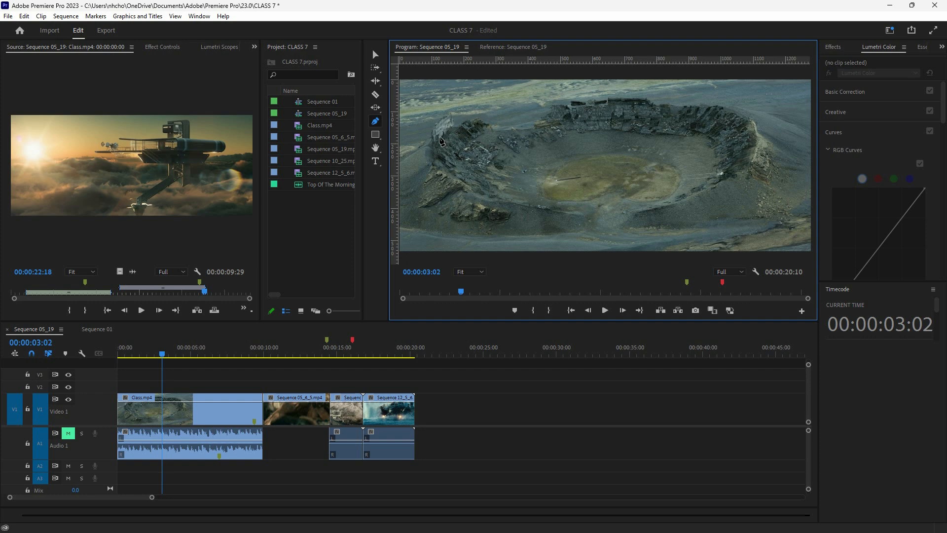
pyautogui.click(439, 138)
pyautogui.click(458, 101)
pyautogui.click(539, 115)
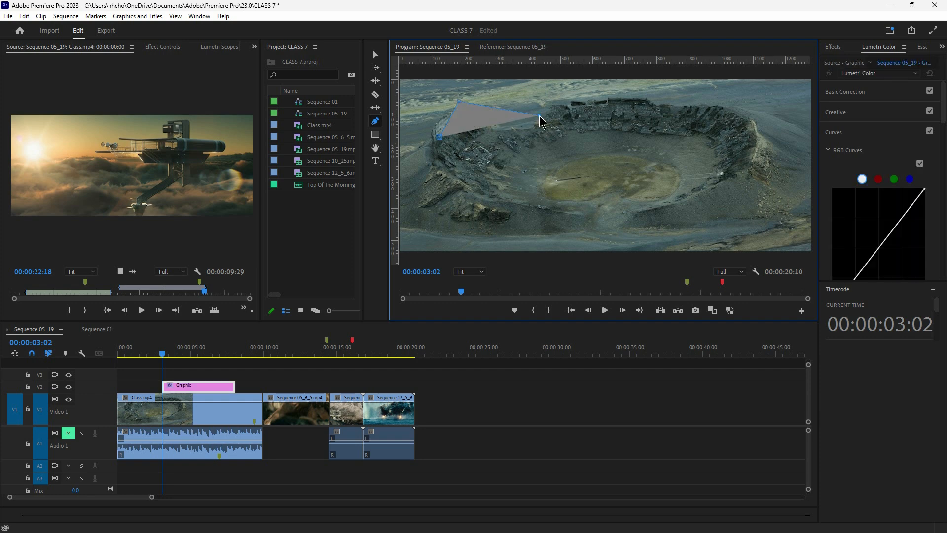
pyautogui.click(582, 149)
pyautogui.click(548, 180)
pyautogui.click(455, 191)
pyautogui.click(441, 214)
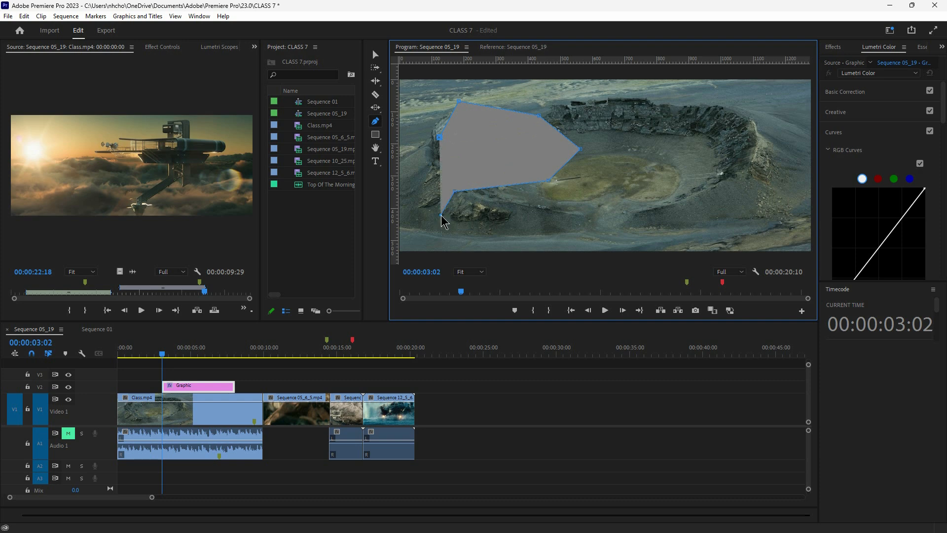
pyautogui.click(496, 227)
pyautogui.click(566, 220)
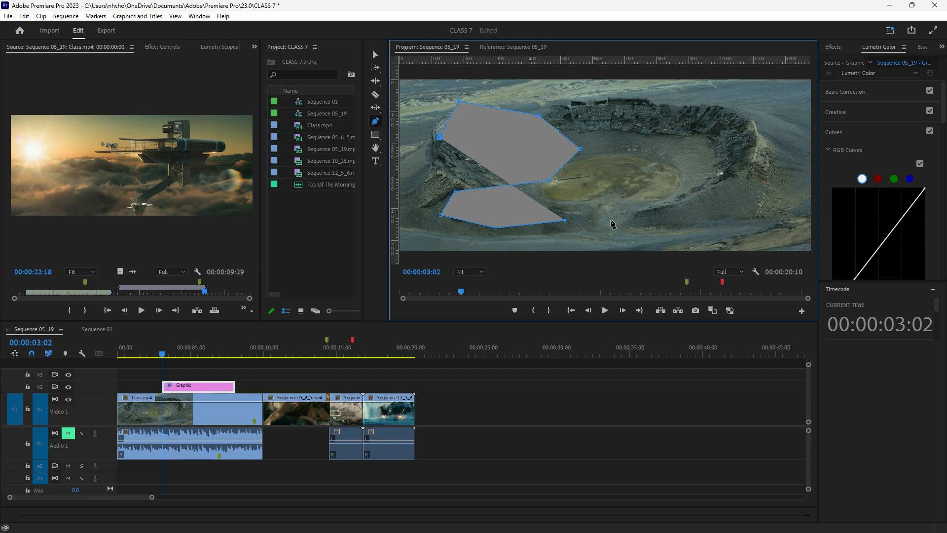
# - Draw a tall rectangle over the left part of the crater frame and a wide ellipse over the crater's centre
pyautogui.click(375, 135)
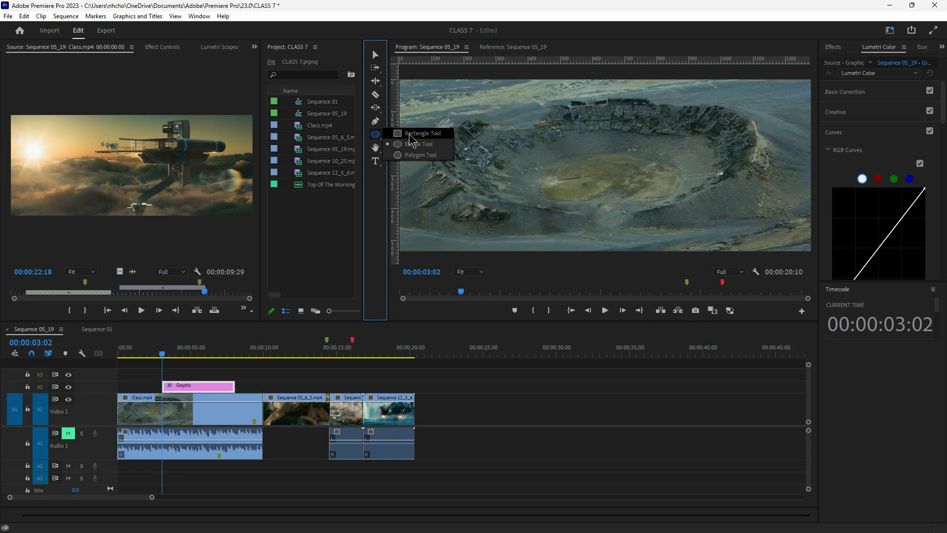
pyautogui.click(411, 134)
pyautogui.moveTo(427, 106)
pyautogui.mouseDown()
pyautogui.moveTo(497, 205)
pyautogui.moveTo(520, 219)
pyautogui.mouseUp()
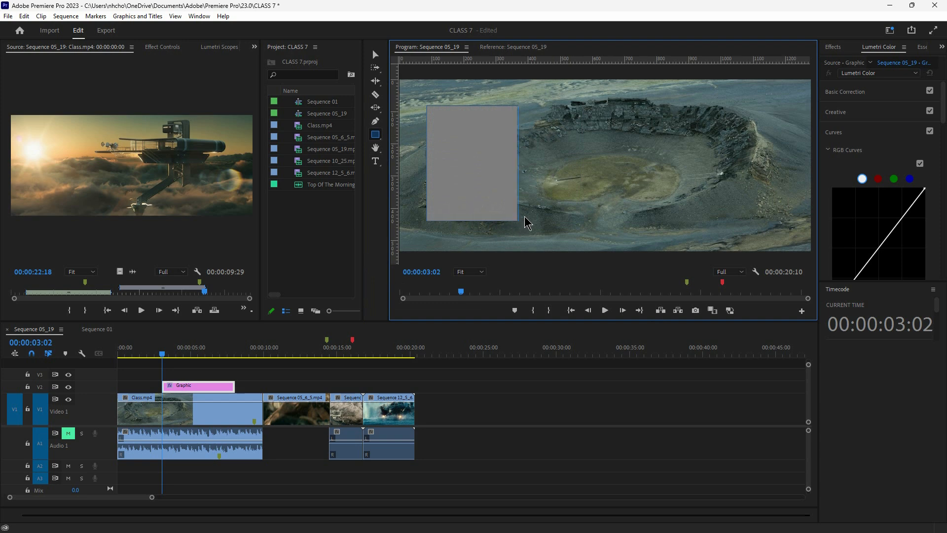
pyautogui.click(378, 139)
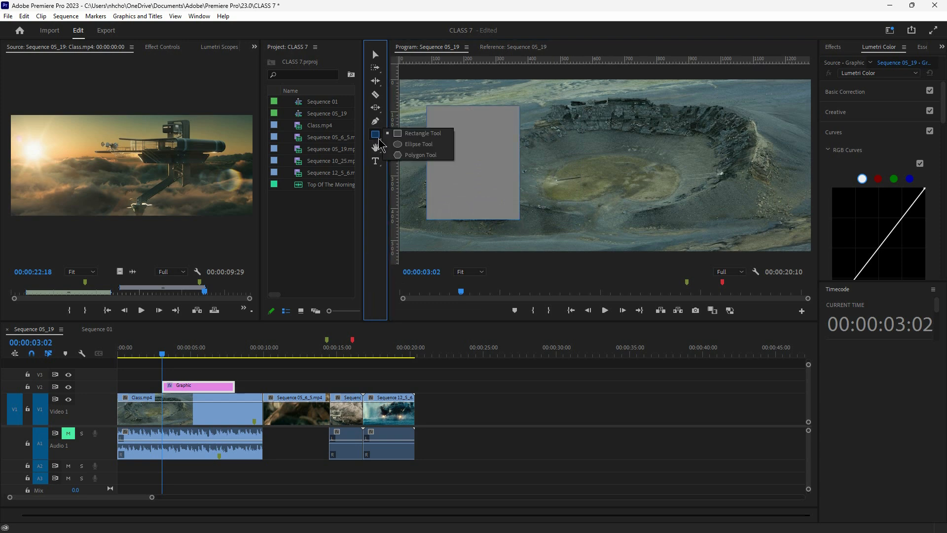
pyautogui.click(416, 147)
pyautogui.moveTo(565, 114)
pyautogui.mouseDown()
pyautogui.moveTo(613, 156)
pyautogui.moveTo(688, 181)
pyautogui.moveTo(713, 209)
pyautogui.moveTo(696, 199)
pyautogui.mouseUp()
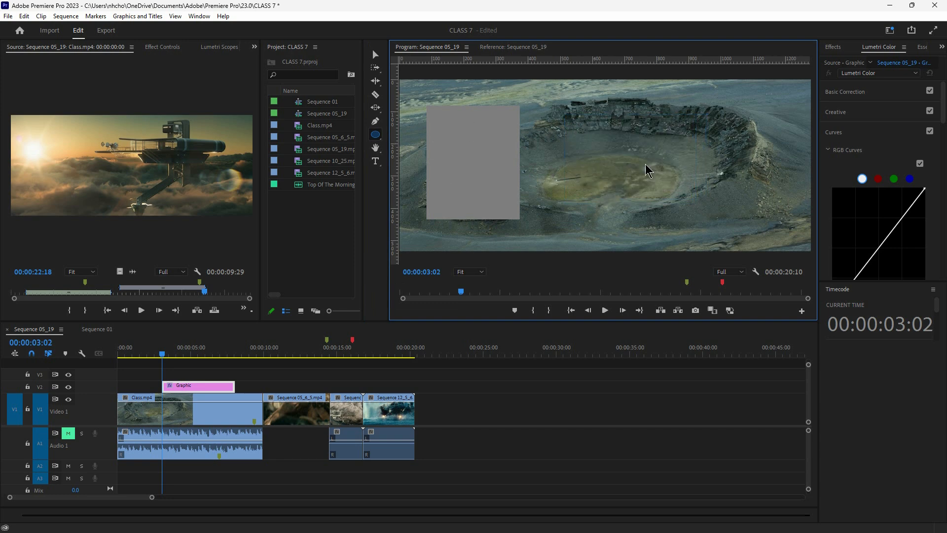
# - Draw a large triangle near the frame's right edge and a smaller one below the ellipse with the Polygon tool
pyautogui.click(376, 134)
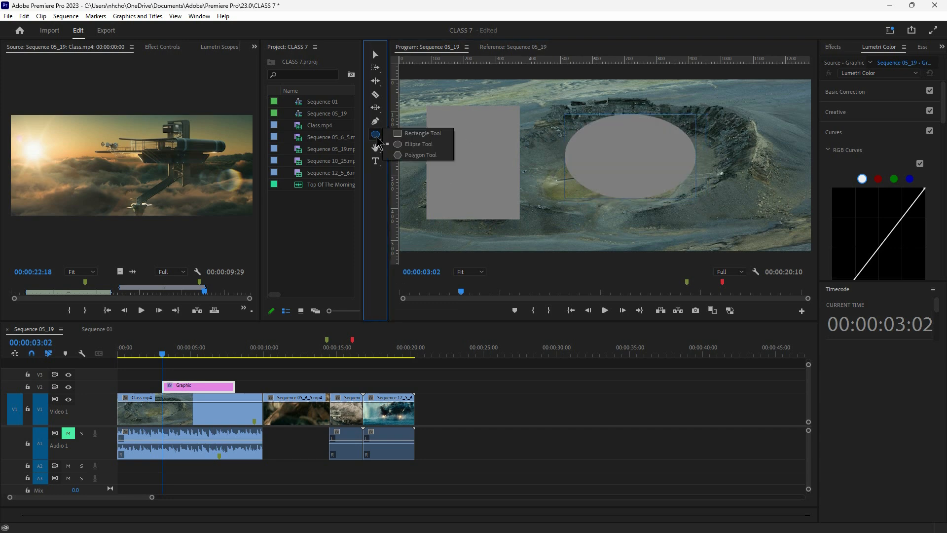
pyautogui.click(407, 156)
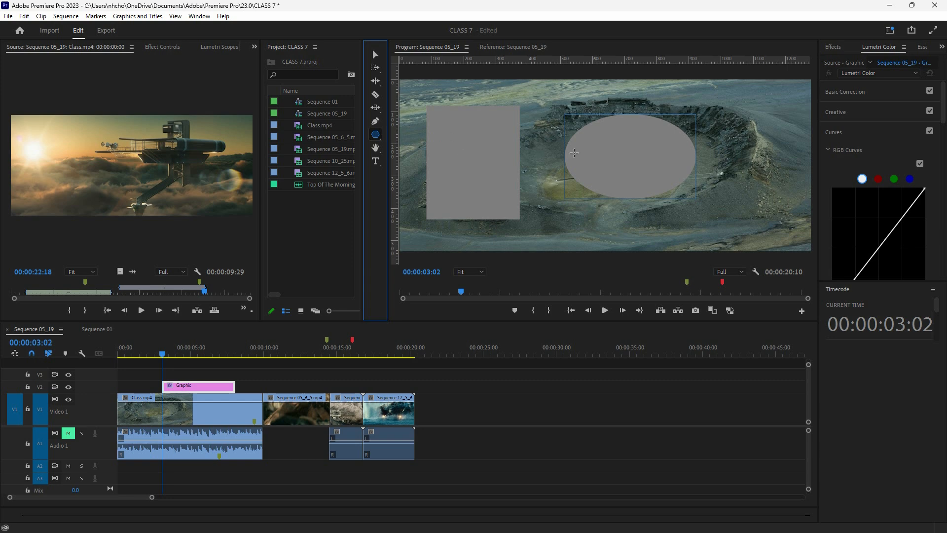
pyautogui.moveTo(710, 117); pyautogui.dragTo(802, 210)
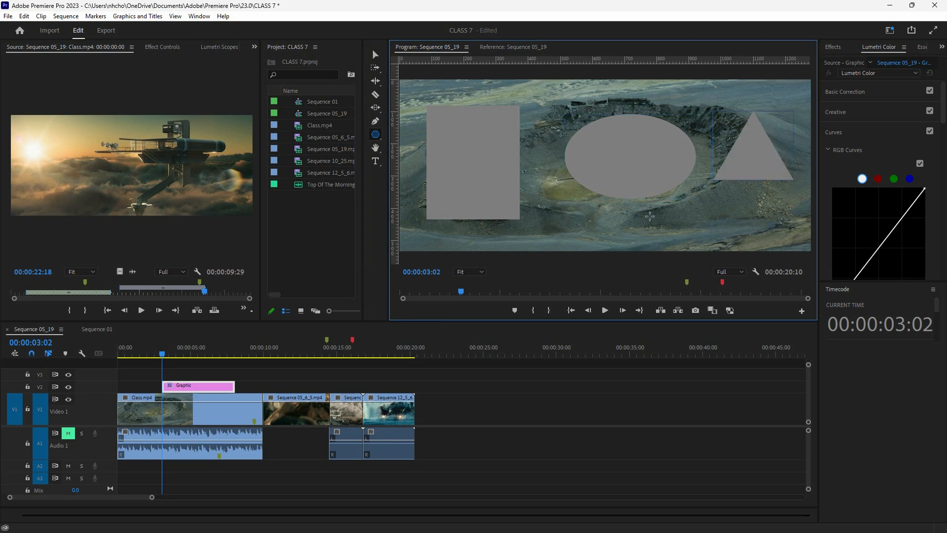
pyautogui.moveTo(653, 216); pyautogui.dragTo(669, 250)
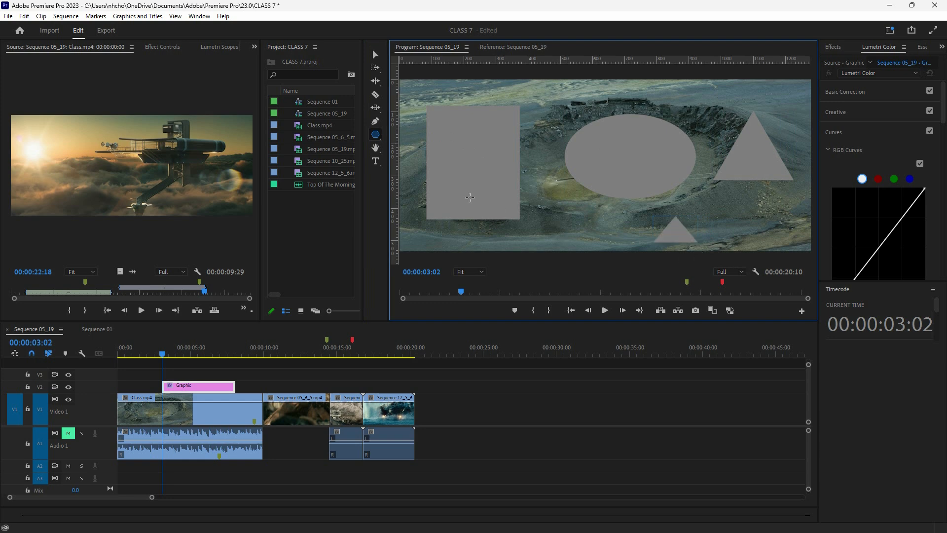
pyautogui.click(376, 137)
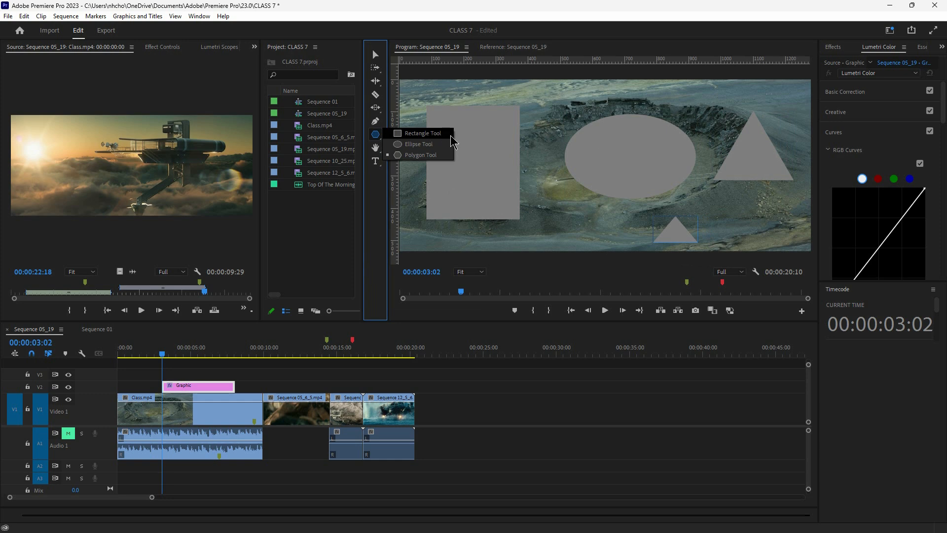
pyautogui.click(548, 102)
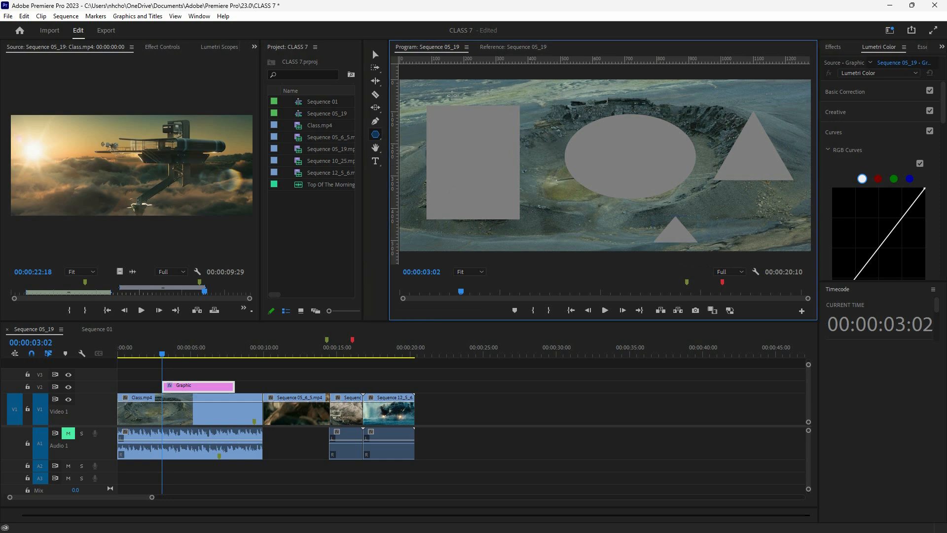
# - Scroll the timeline with the Hand tool to the last clips on V1 and back to the sequence start
pyautogui.click(378, 137)
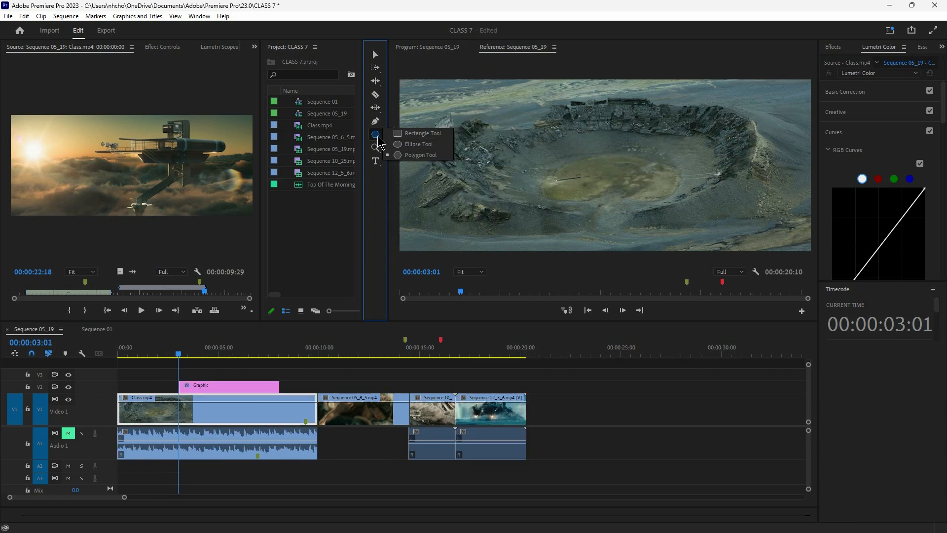
pyautogui.click(376, 197)
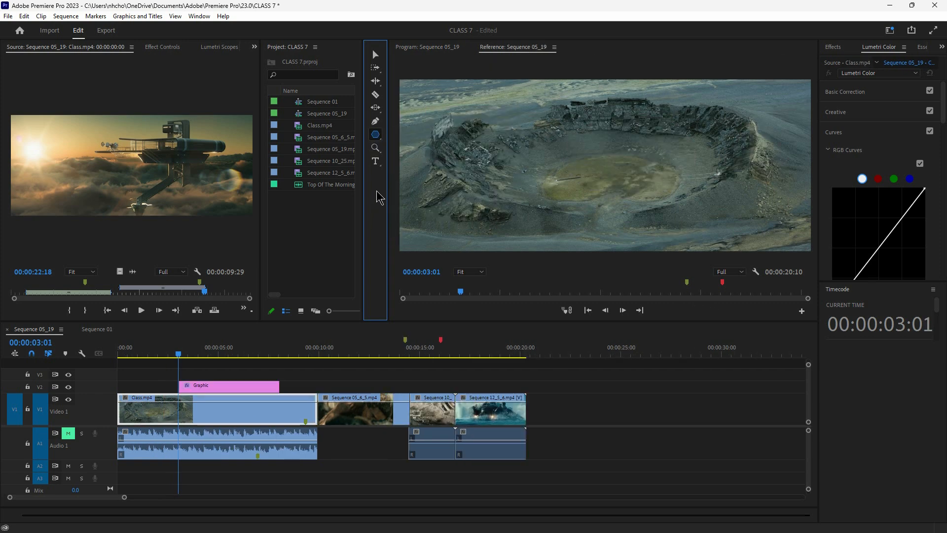
pyautogui.click(379, 149)
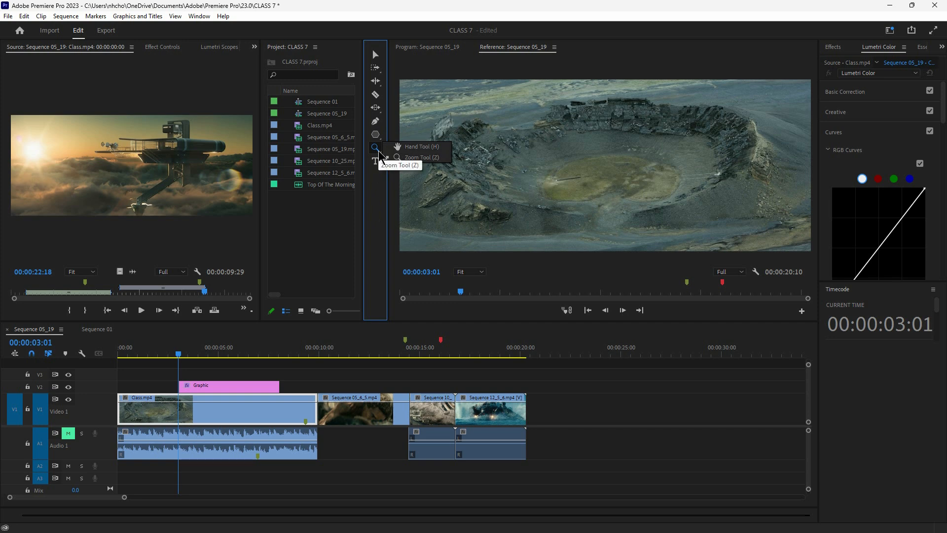
pyautogui.click(418, 146)
pyautogui.moveTo(359, 436); pyautogui.dragTo(439, 438)
pyautogui.scroll(-5, 541, 447)
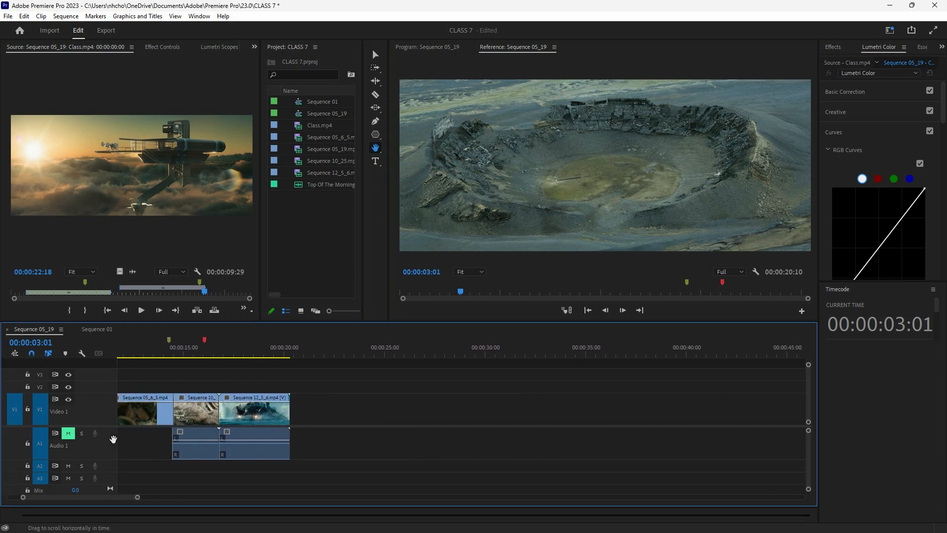
pyautogui.scroll(5, 630, 450)
pyautogui.moveTo(395, 446); pyautogui.dragTo(729, 448)
pyautogui.moveTo(408, 434); pyautogui.dragTo(356, 428)
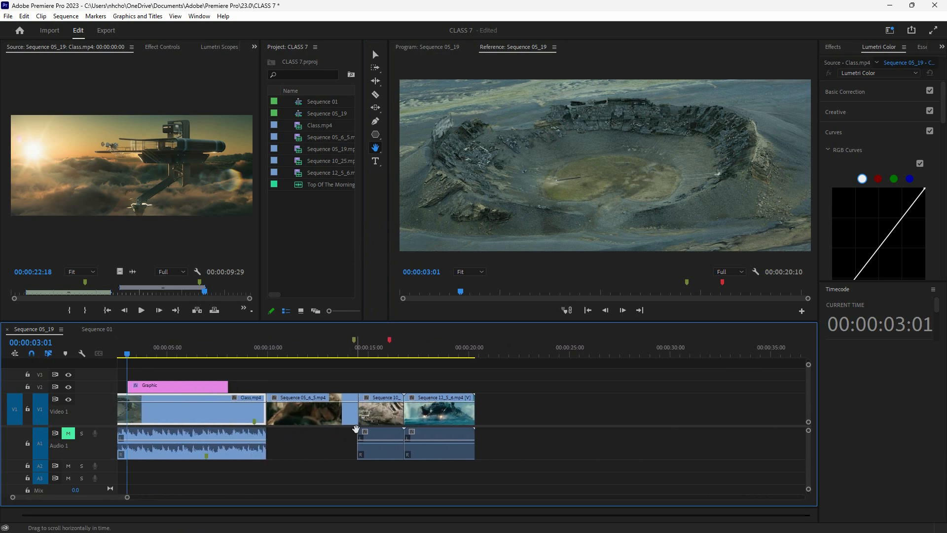
pyautogui.moveTo(507, 425); pyautogui.dragTo(794, 438)
pyautogui.moveTo(425, 434); pyautogui.dragTo(694, 436)
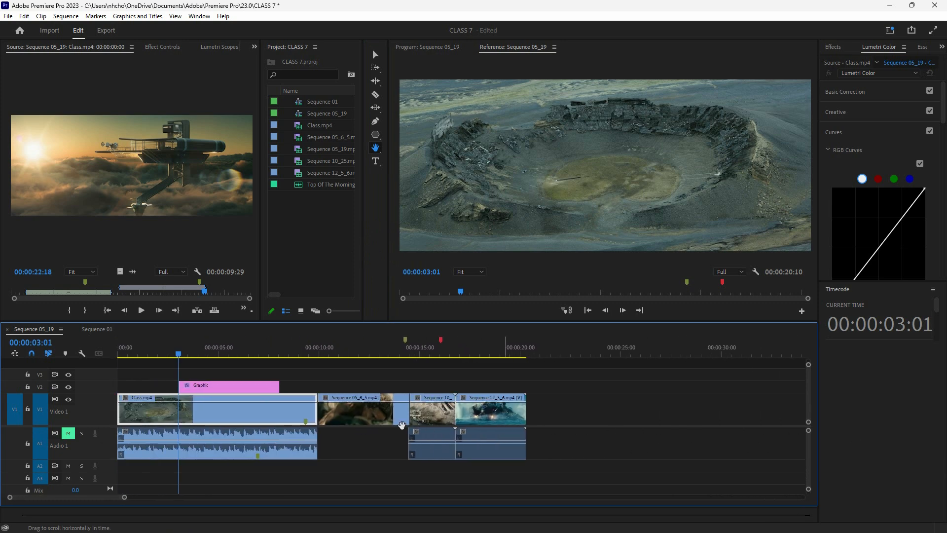
# - Zoom the timeline in around the start of the Graphic clip with the Zoom tool, showing roughly the first six seconds
pyautogui.click(376, 148)
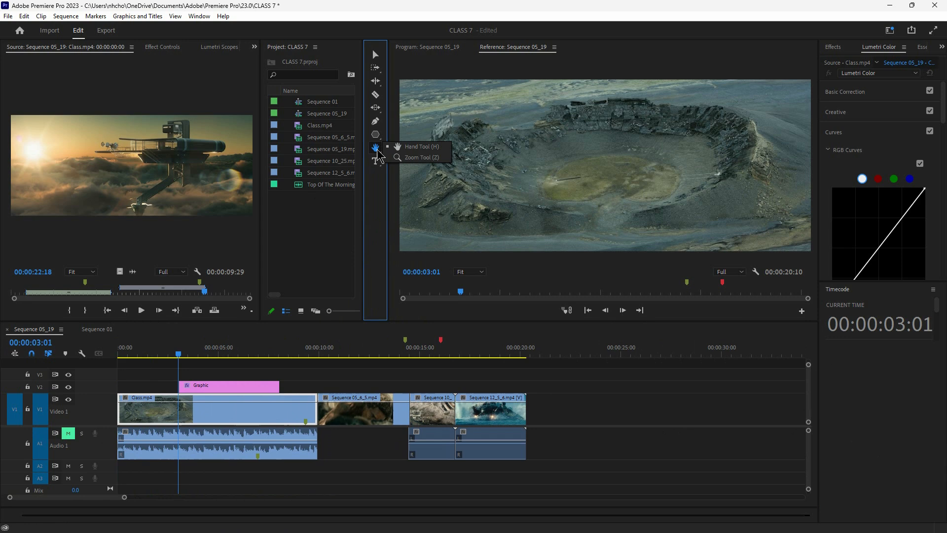
pyautogui.click(413, 158)
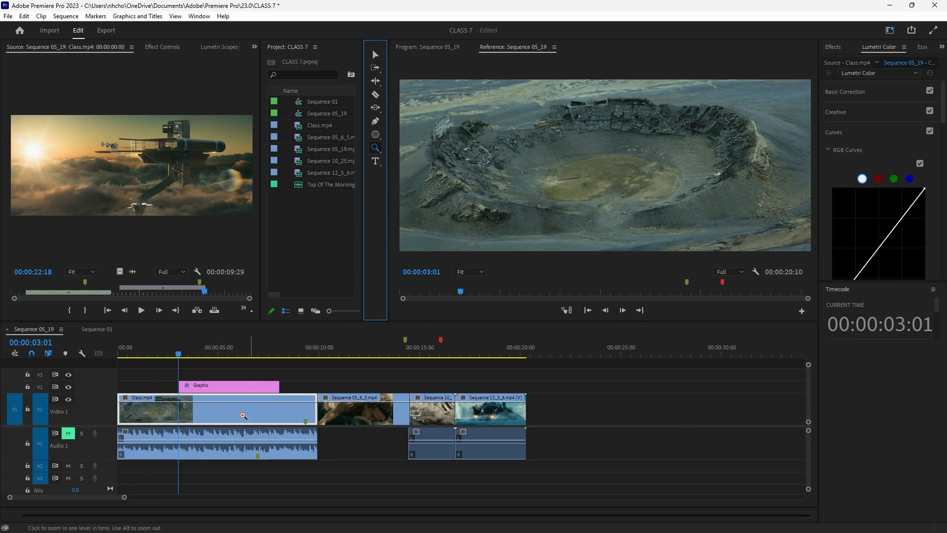
pyautogui.click(295, 434)
pyautogui.click(323, 430)
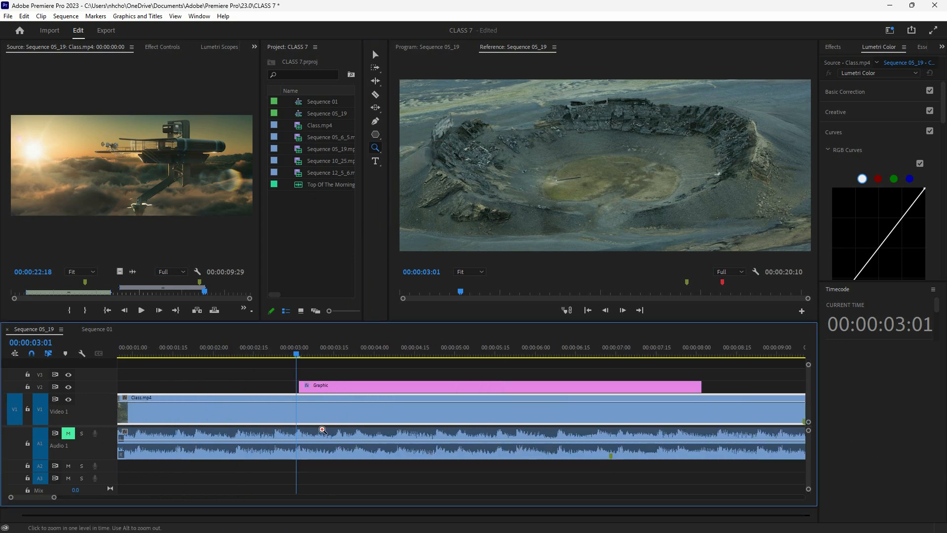
pyautogui.click(330, 425)
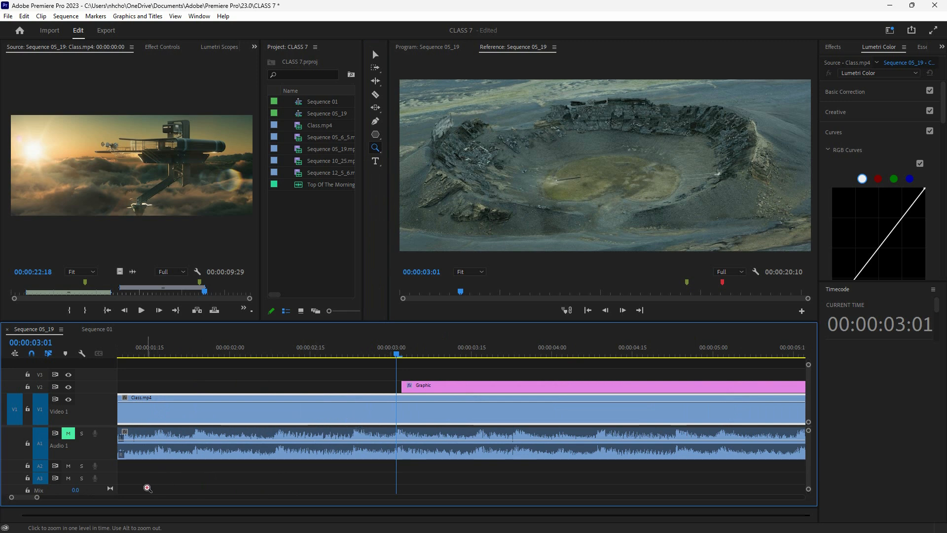
pyautogui.moveTo(38, 497); pyautogui.dragTo(127, 499)
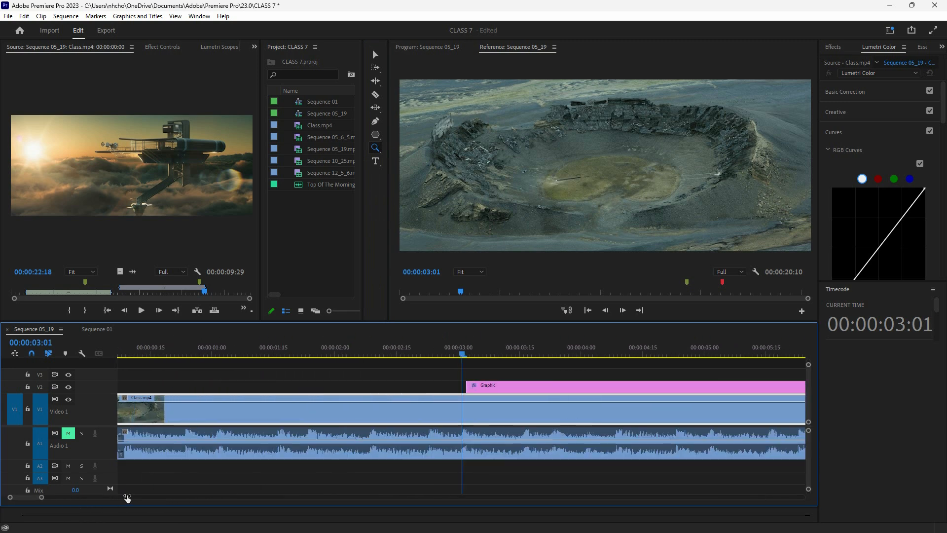
# - Switch from the Type tool to the Vertical Type tool and back, leaving the horizontal Type tool active
pyautogui.click(377, 162)
pyautogui.click(377, 188)
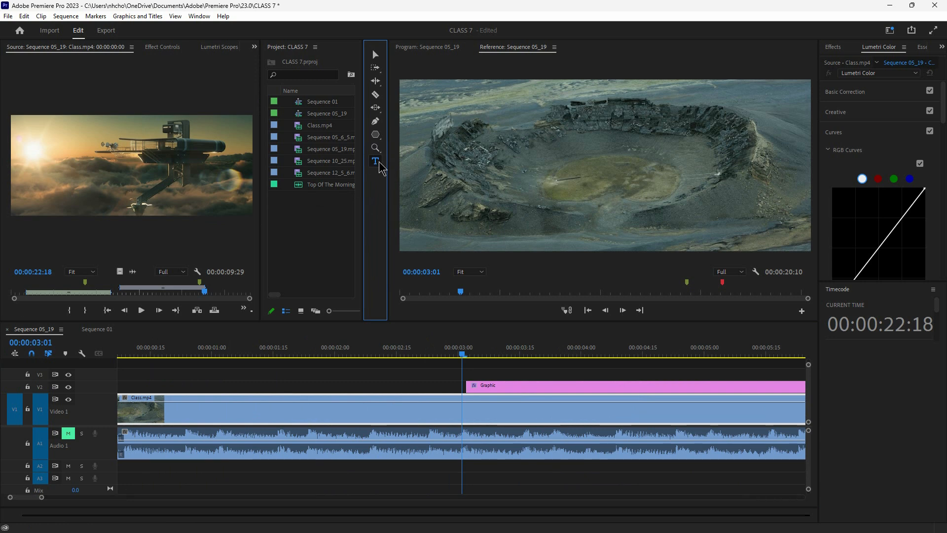
pyautogui.click(379, 165)
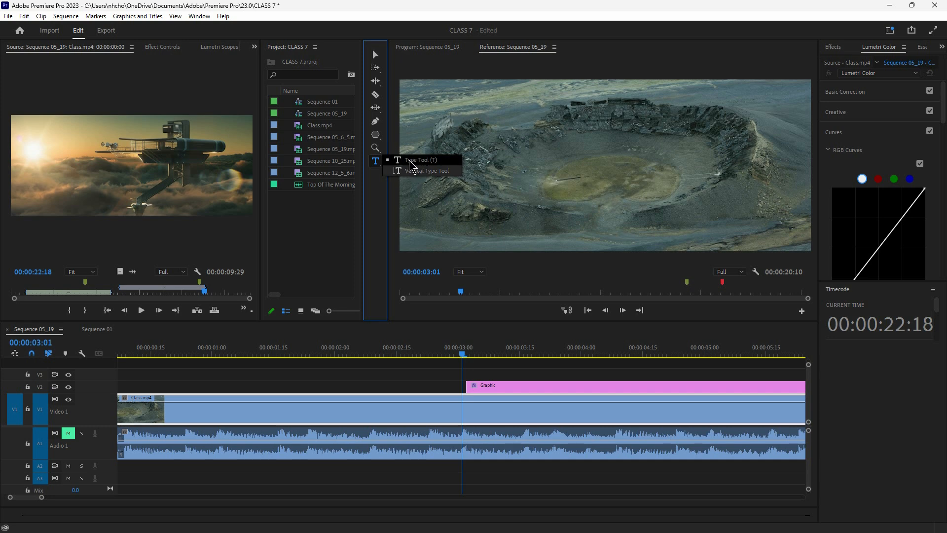
pyautogui.click(495, 157)
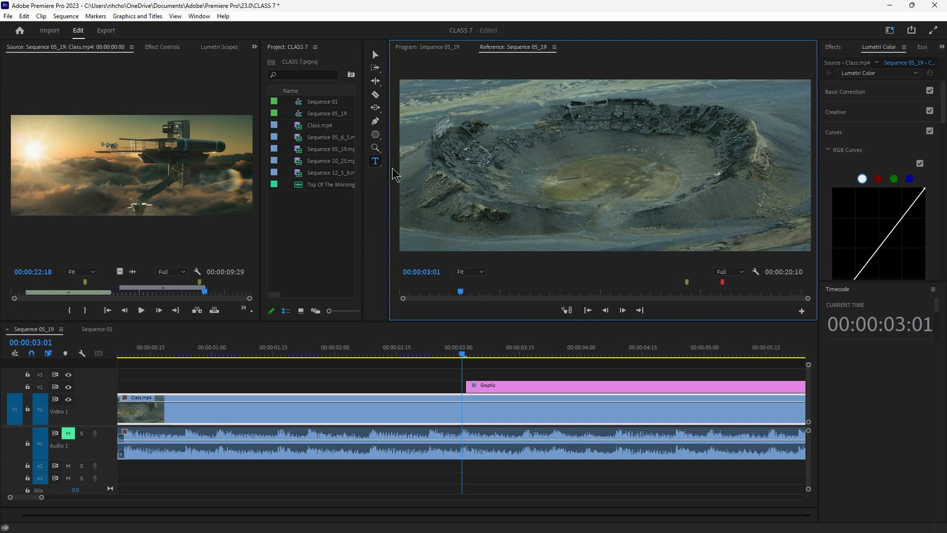
pyautogui.click(375, 161)
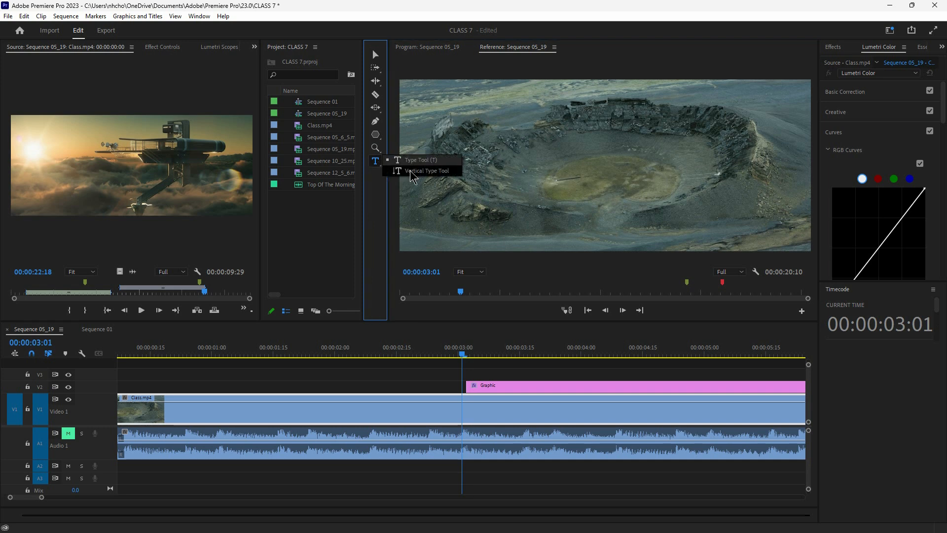
pyautogui.click(437, 172)
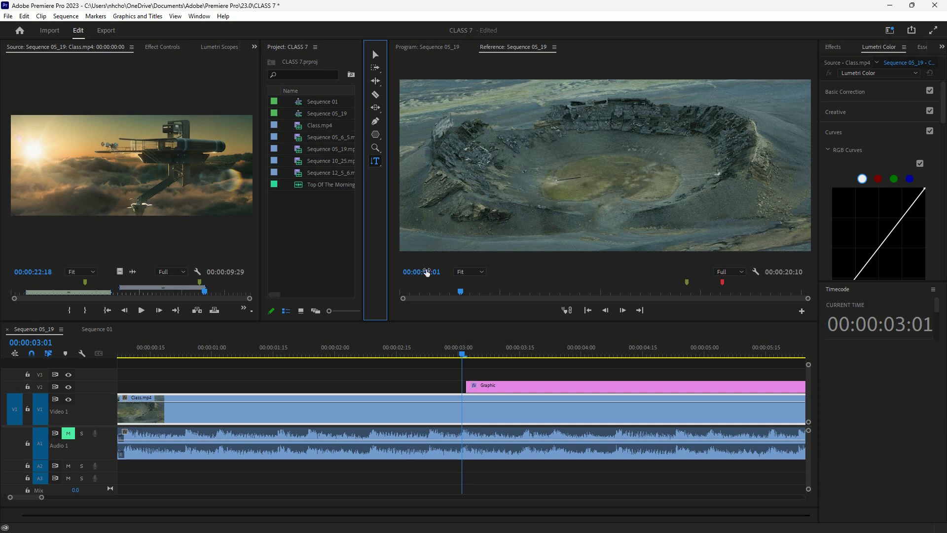
pyautogui.click(379, 164)
pyautogui.click(427, 101)
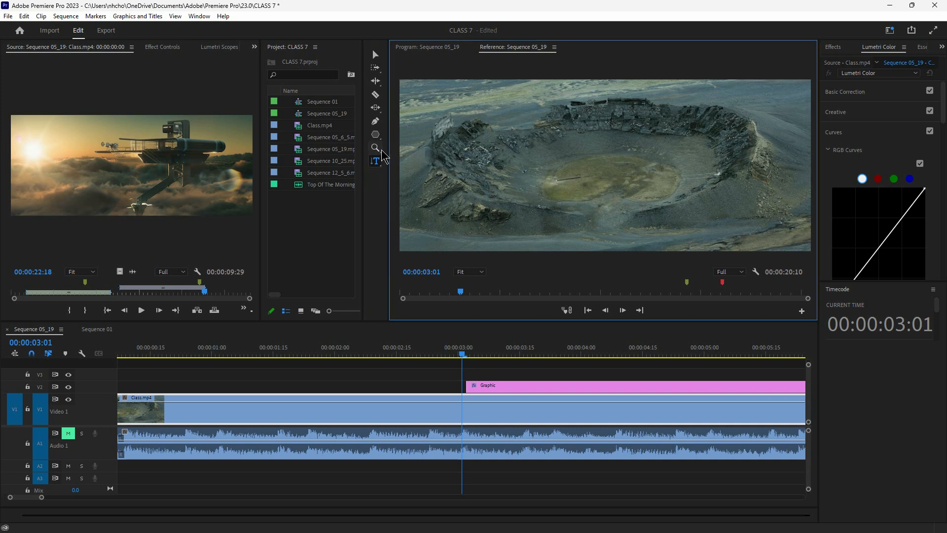
pyautogui.click(377, 163)
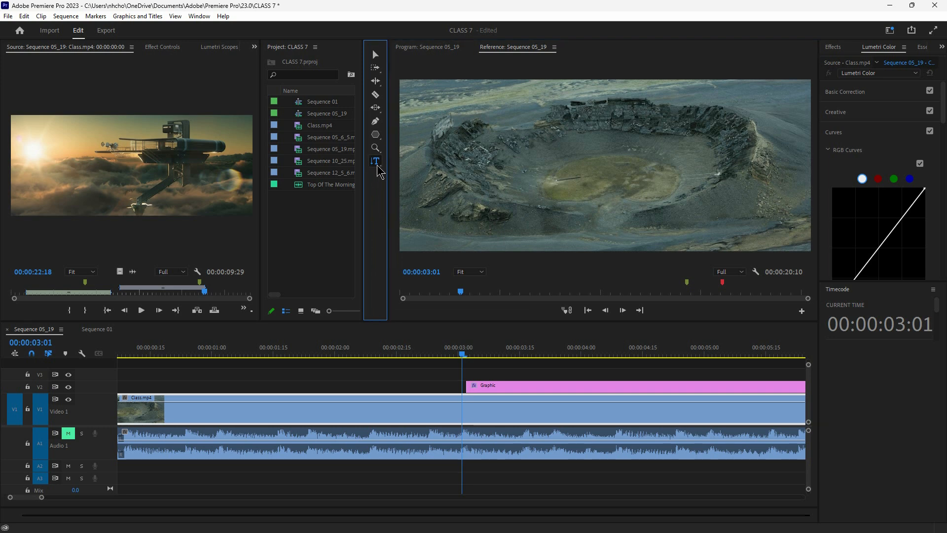
pyautogui.click(405, 160)
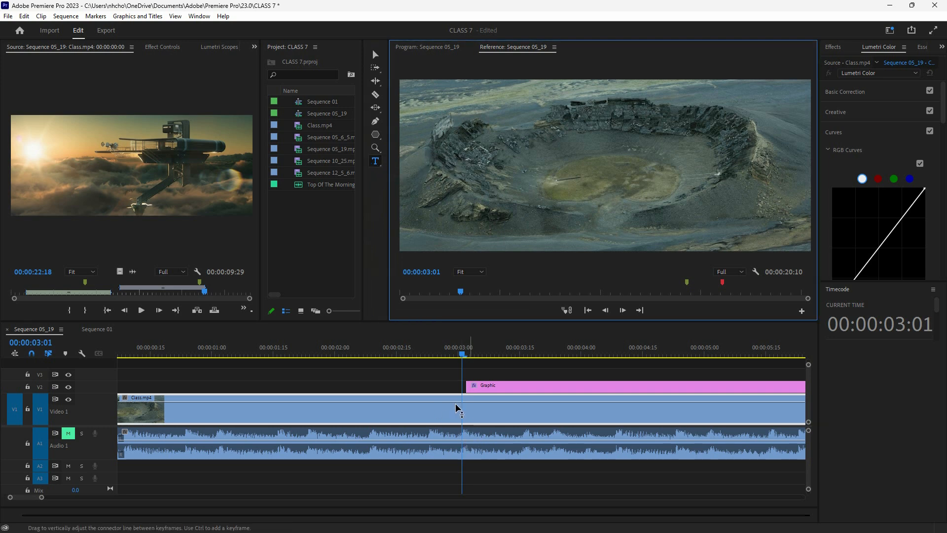
# - Delete the Graphic clip containing the drawn shapes from track V2
pyautogui.click(502, 395)
pyautogui.click(508, 354)
pyautogui.click(516, 389)
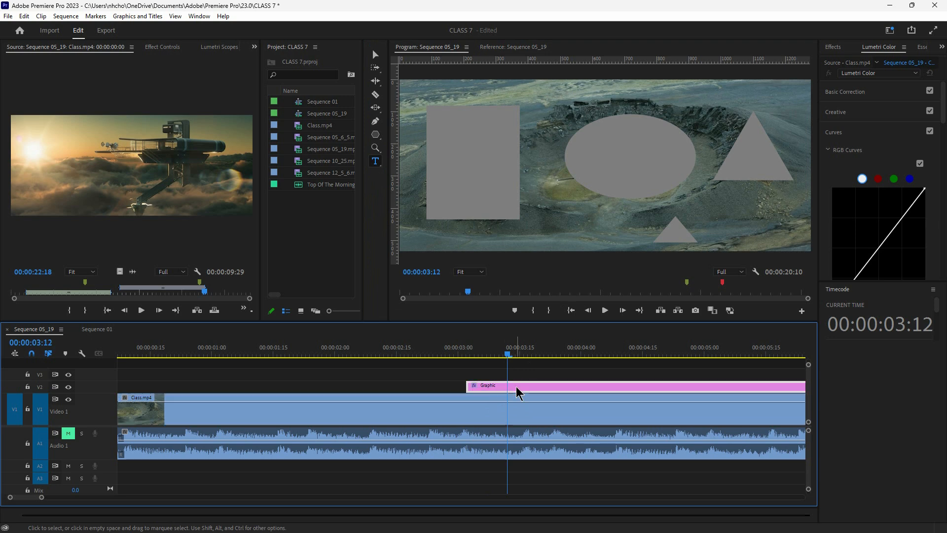
pyautogui.press('Delete')
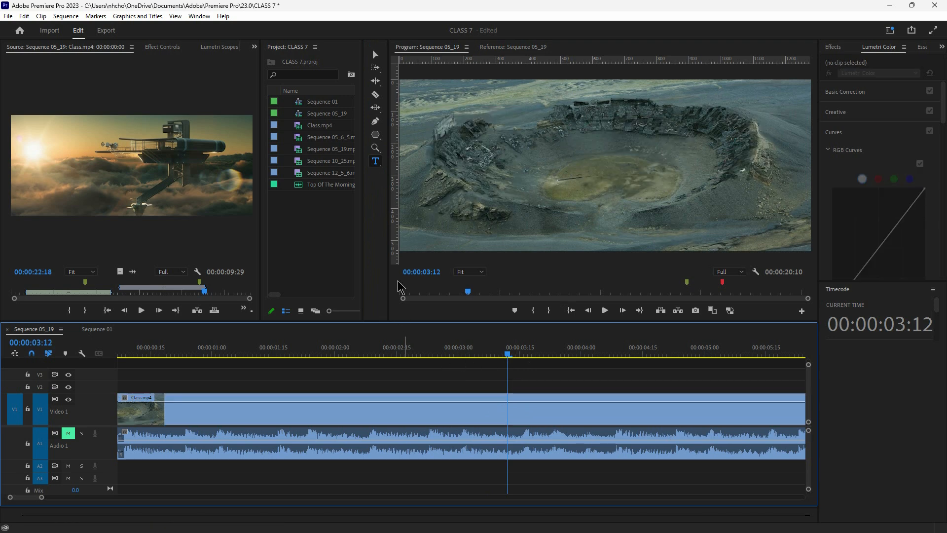
# - Add a horizontal title reading ROUTE PLAN over the crater's left half, in a new graphic starting at 00:00:02:28
pyautogui.click(379, 163)
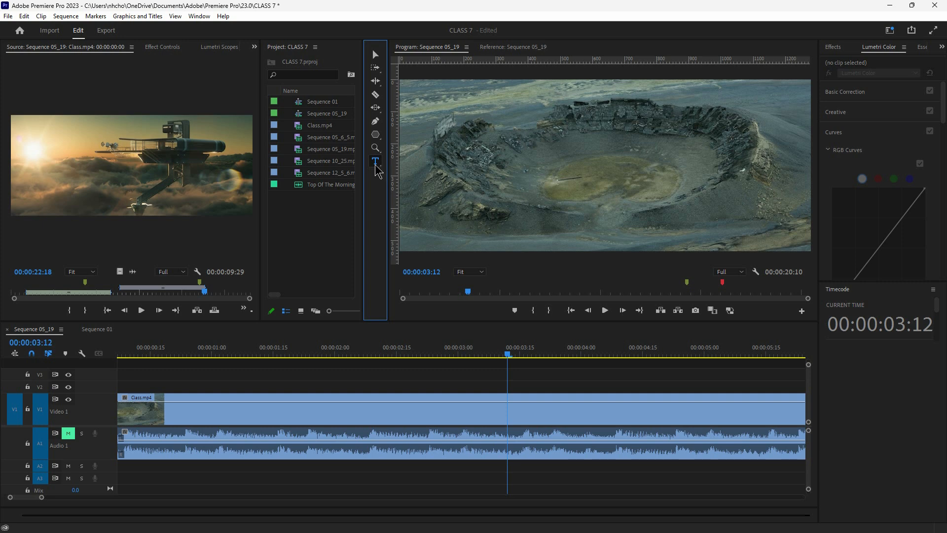
pyautogui.click(460, 153)
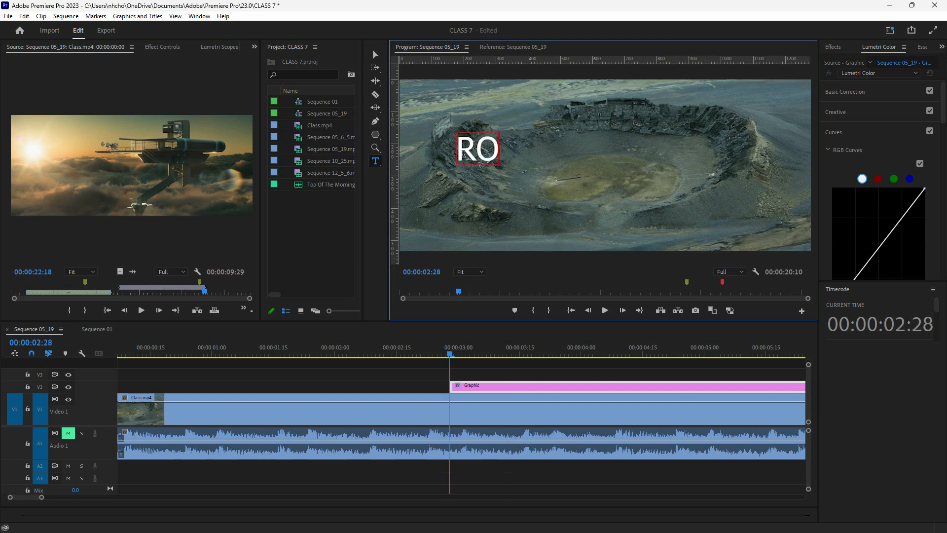
pyautogui.write('UTE')
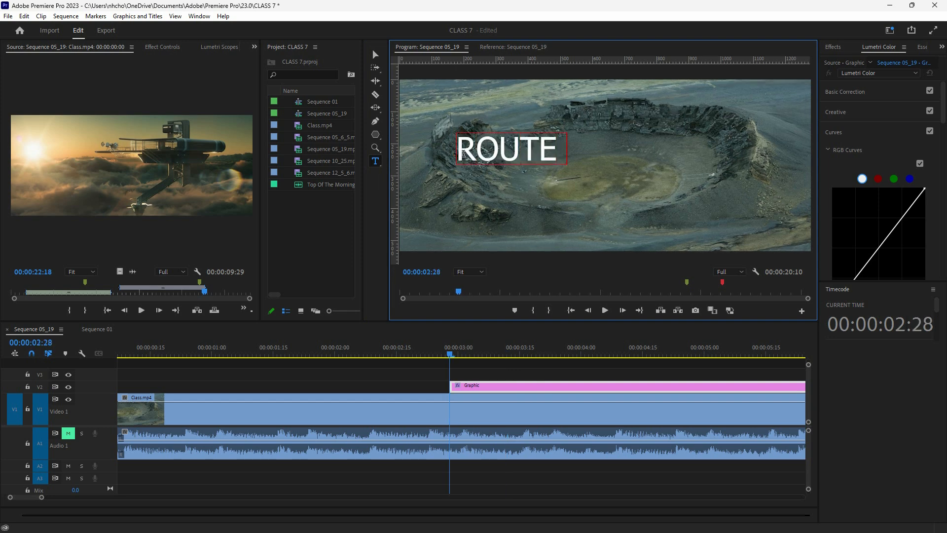
pyautogui.write(' PLAN')
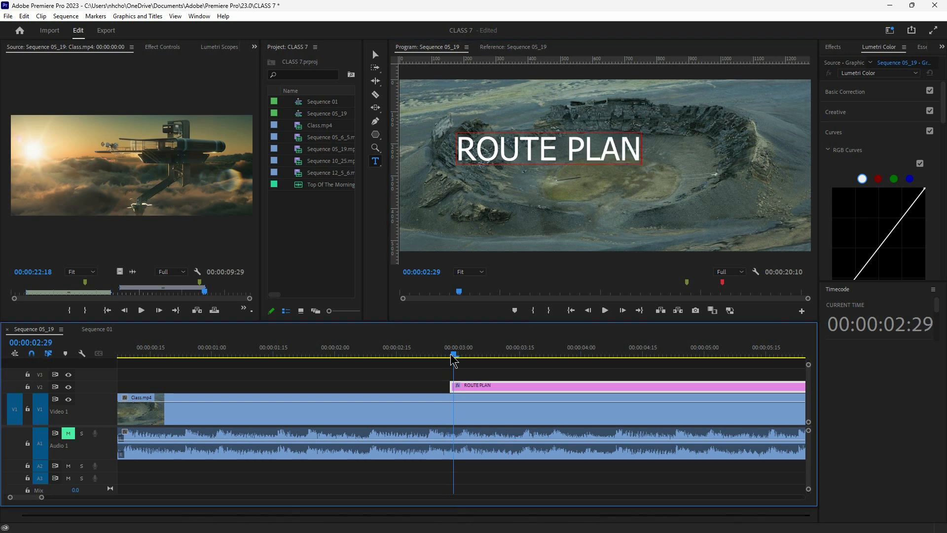
pyautogui.press('Escape')
# - Add a vertical title reading ROUTE PLAN to the same graphic, just right of the horizontal title, with the Vertical Type tool
pyautogui.click(381, 167)
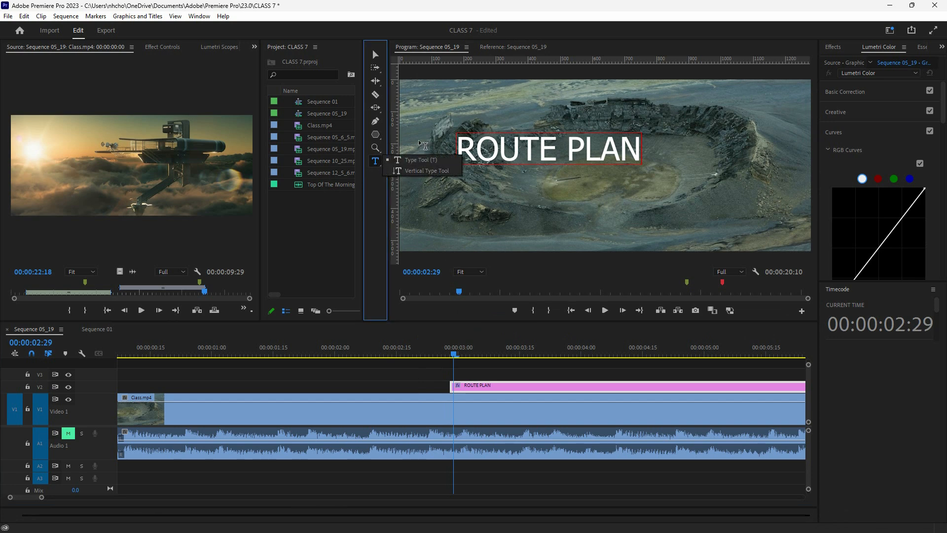
pyautogui.click(414, 170)
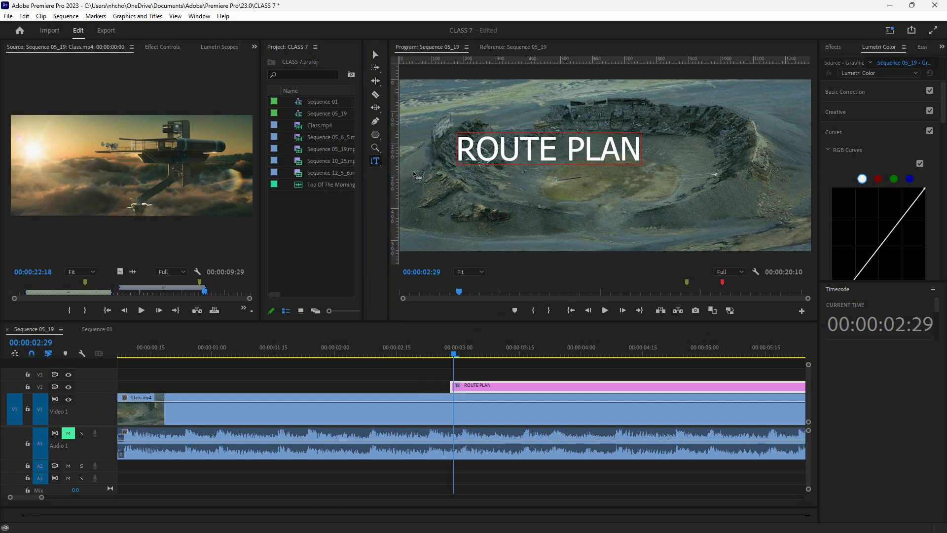
pyautogui.click(693, 101)
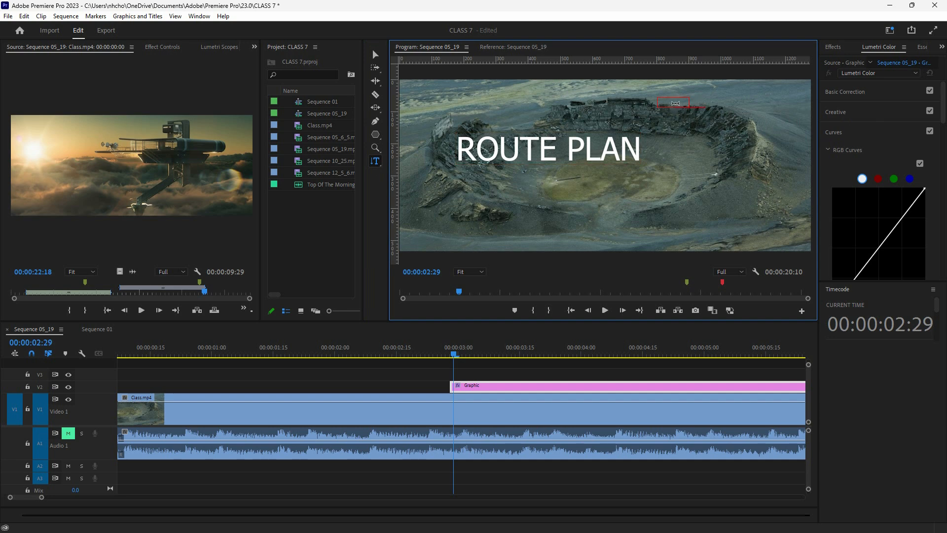
pyautogui.write('R')
pyautogui.press('Return')
pyautogui.write('O')
pyautogui.press('Return')
pyautogui.write('U')
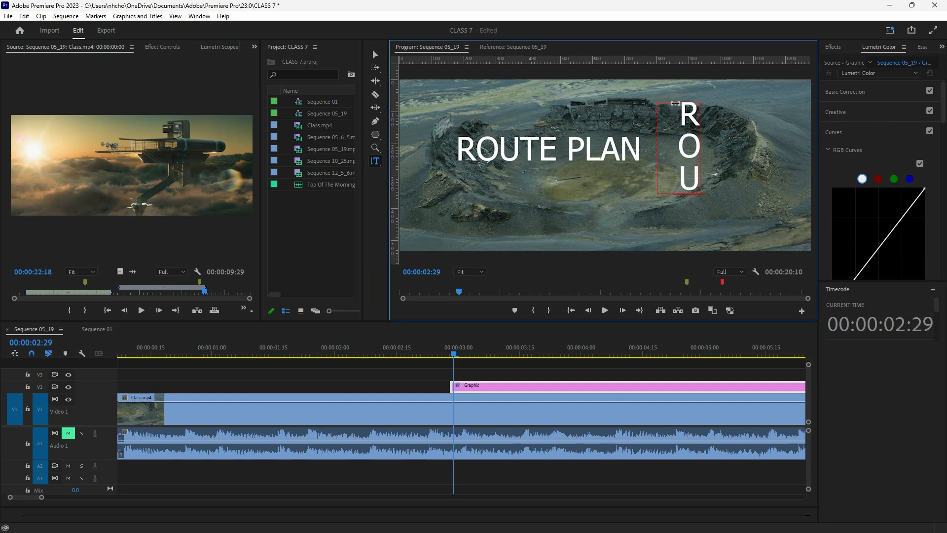
pyautogui.press('Return')
pyautogui.write('T')
pyautogui.press('Return')
pyautogui.write('E')
# - Shrink the vertical title until it fits the frame's height, and move it slightly right, near the crater's right rim
pyautogui.click(376, 54)
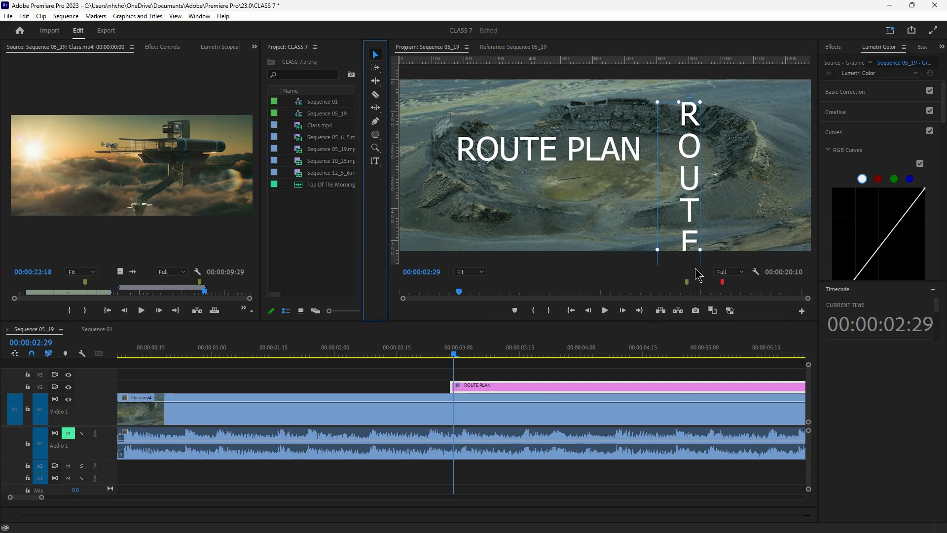
pyautogui.moveTo(658, 100); pyautogui.dragTo(687, 192)
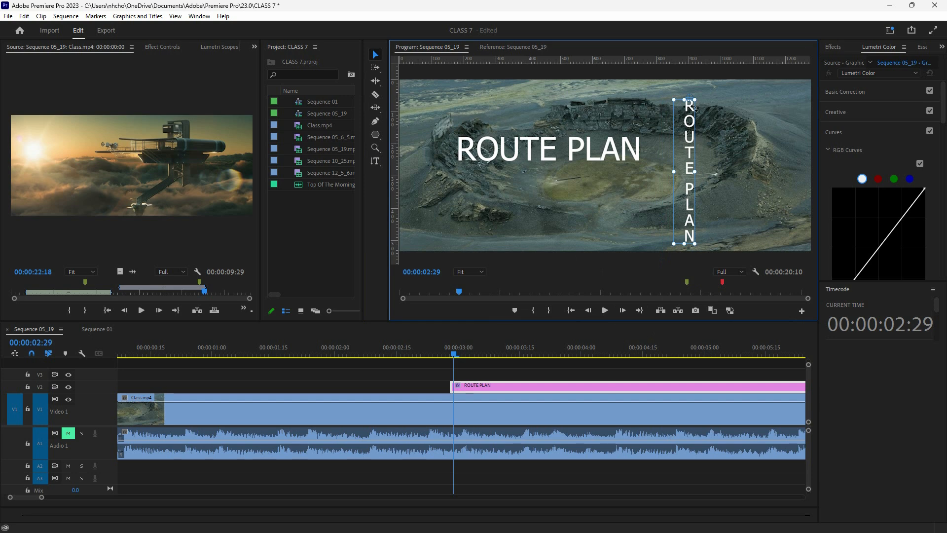
pyautogui.moveTo(687, 205); pyautogui.dragTo(718, 198)
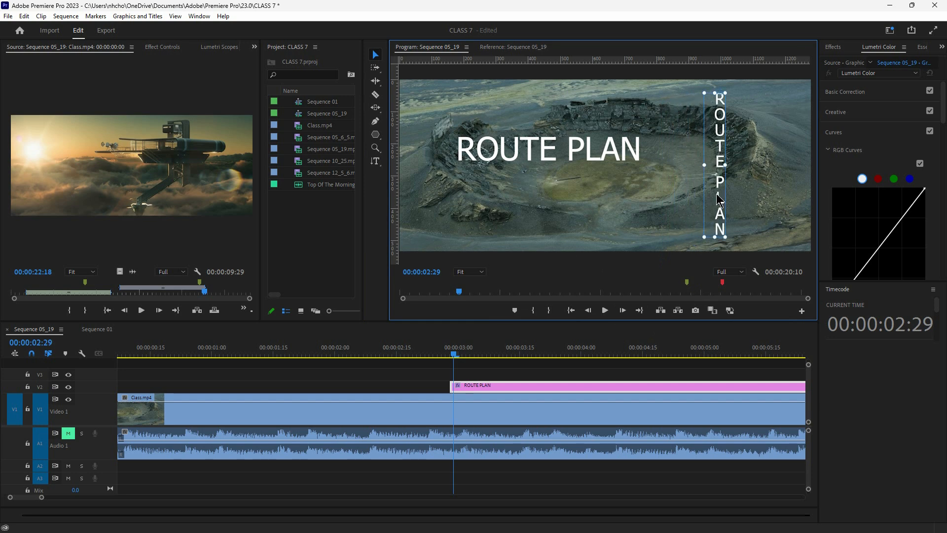
# - Move the horizontal ROUTE PLAN title right and slightly down, to the middle of the crater
pyautogui.click(382, 168)
pyautogui.click(382, 168)
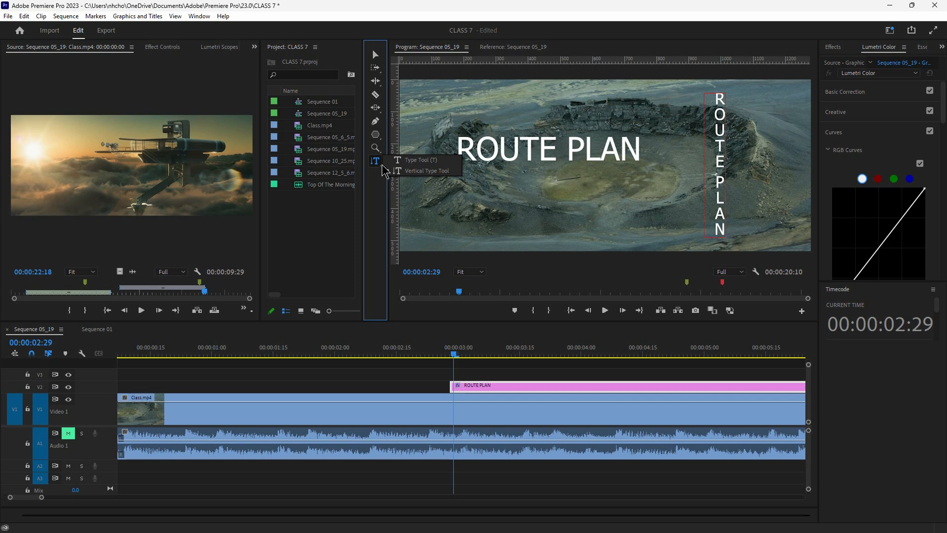
pyautogui.click(399, 163)
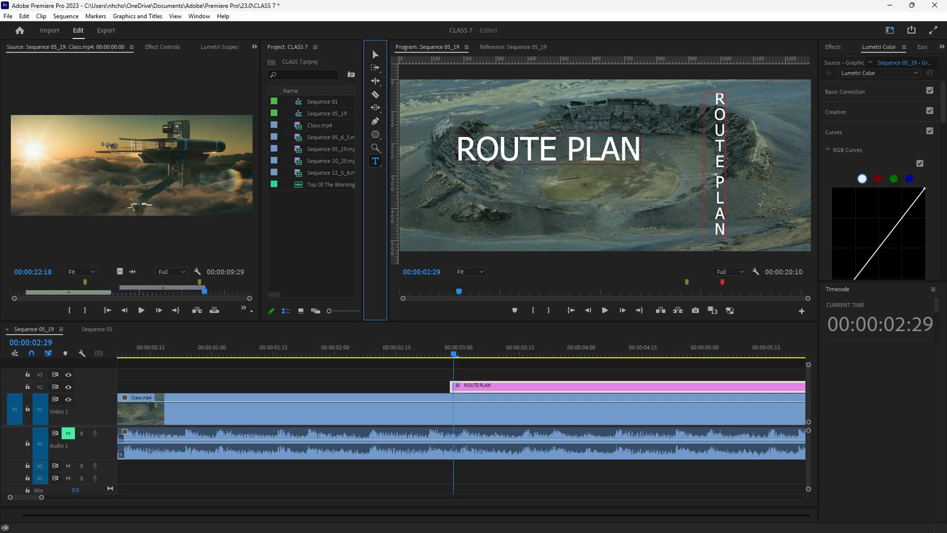
pyautogui.click(374, 56)
pyautogui.moveTo(545, 154); pyautogui.dragTo(580, 172)
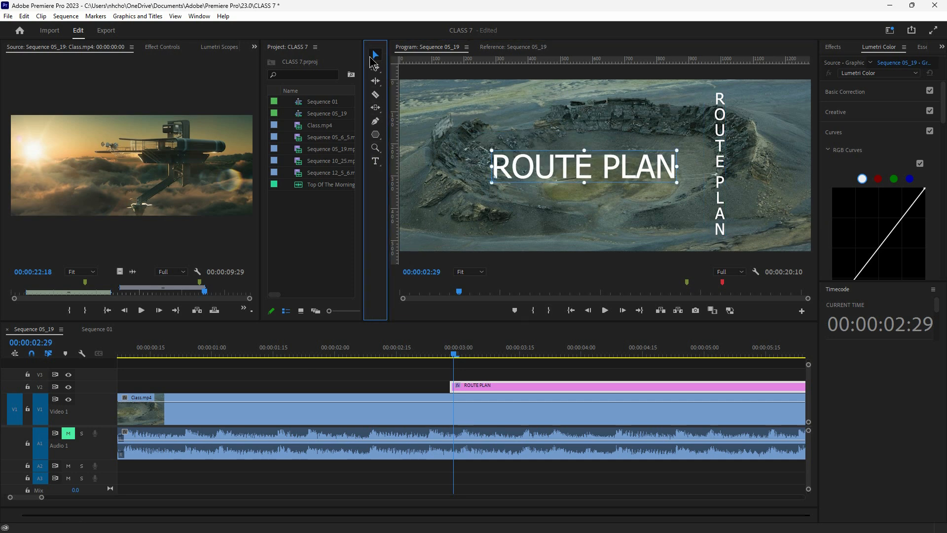
# - Switch to the Class No - 7 document in Word and highlight the Slow Motion Video topic
pyautogui.moveTo(264, 283); pyautogui.dragTo(143, 283)
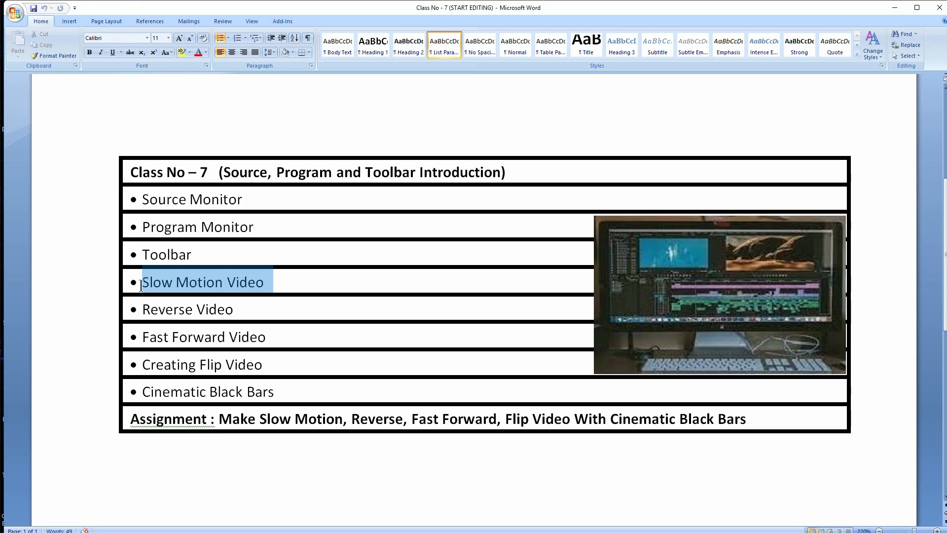
pyautogui.click(248, 305)
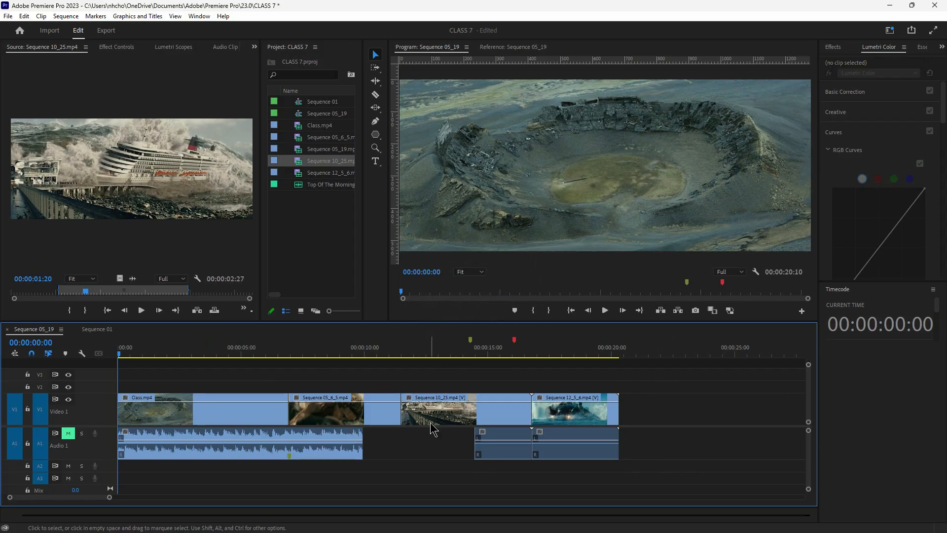
# - Delete the existing clips from the Premiere Pro timeline of Sequence 05_19 and place Sequence 05_2.mp4 at its start instead
pyautogui.moveTo(647, 382); pyautogui.dragTo(219, 456)
pyautogui.click(432, 450)
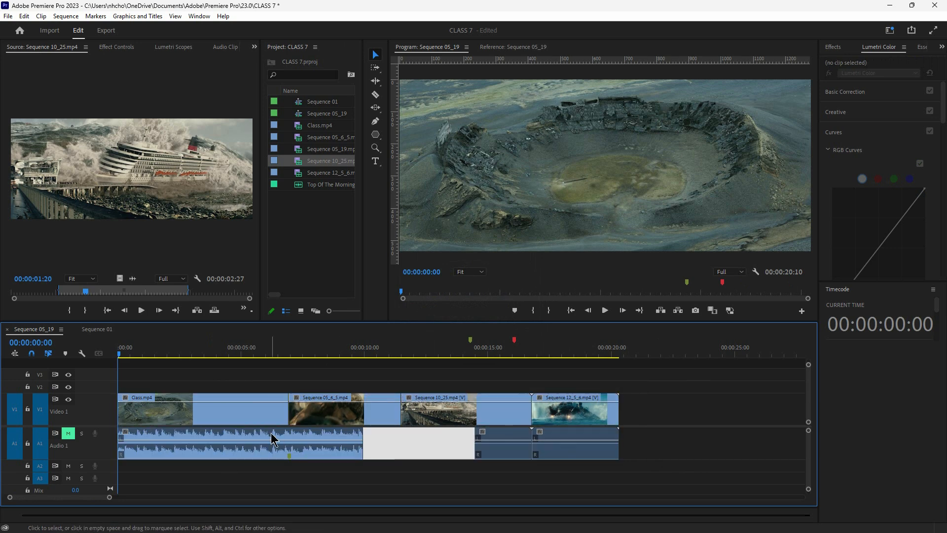
pyautogui.moveTo(357, 381); pyautogui.dragTo(243, 453)
pyautogui.press('Delete')
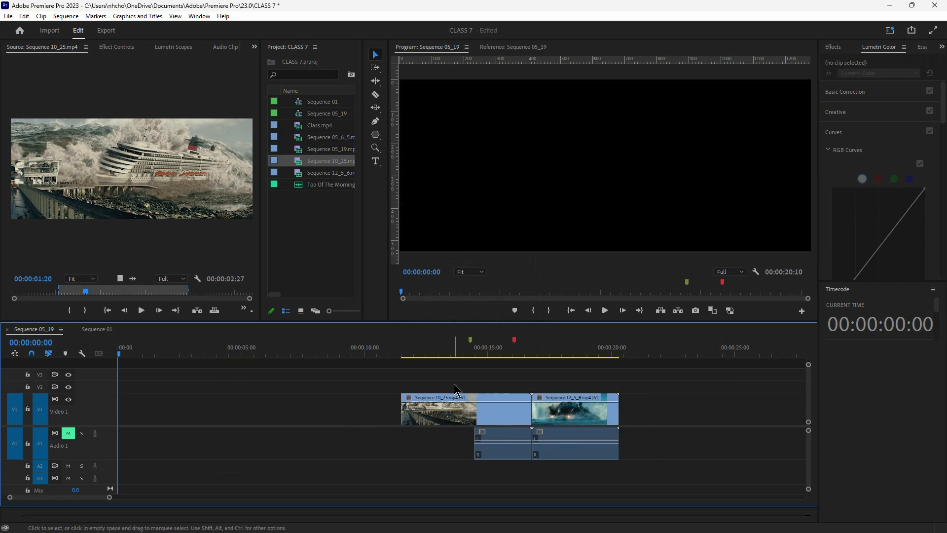
pyautogui.moveTo(556, 380); pyautogui.dragTo(591, 467)
pyautogui.press('Delete')
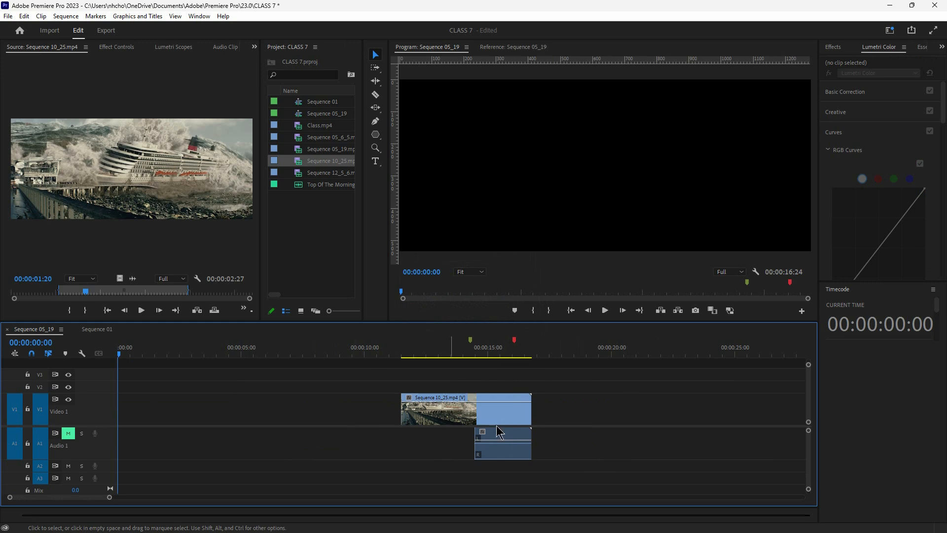
pyautogui.click(502, 456)
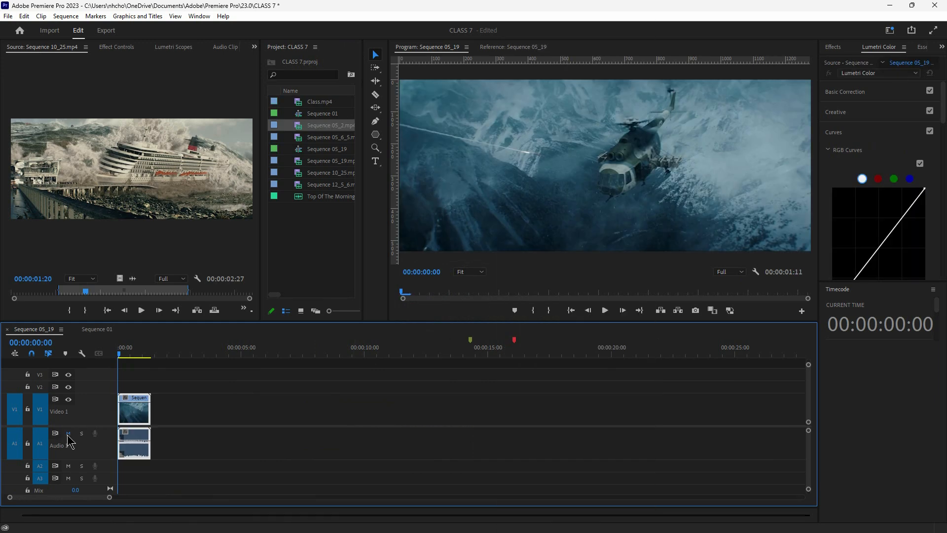
# - Unlink the Sequence 05_2.mp4 clip's audio from its video and delete the audio, leaving track A1 unmuted
pyautogui.click(69, 434)
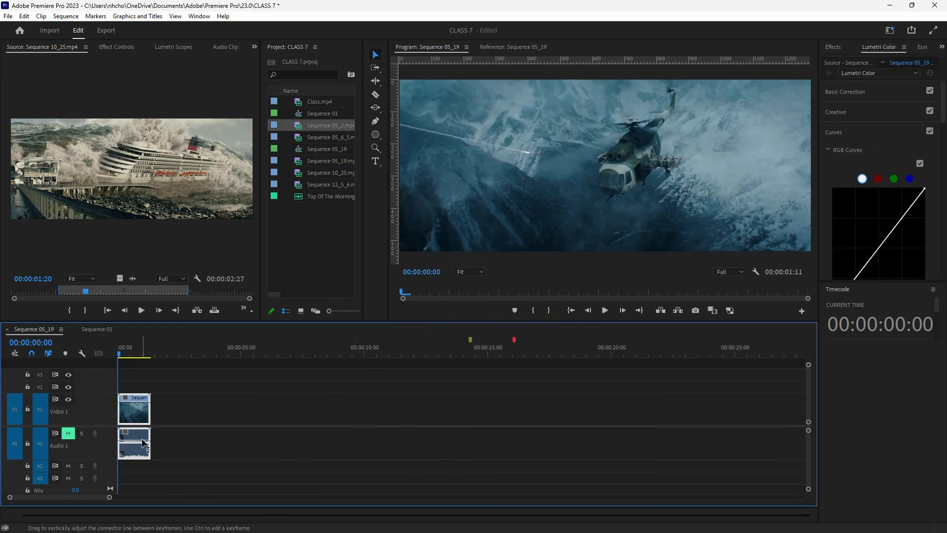
pyautogui.rightClick(141, 442)
pyautogui.click(168, 190)
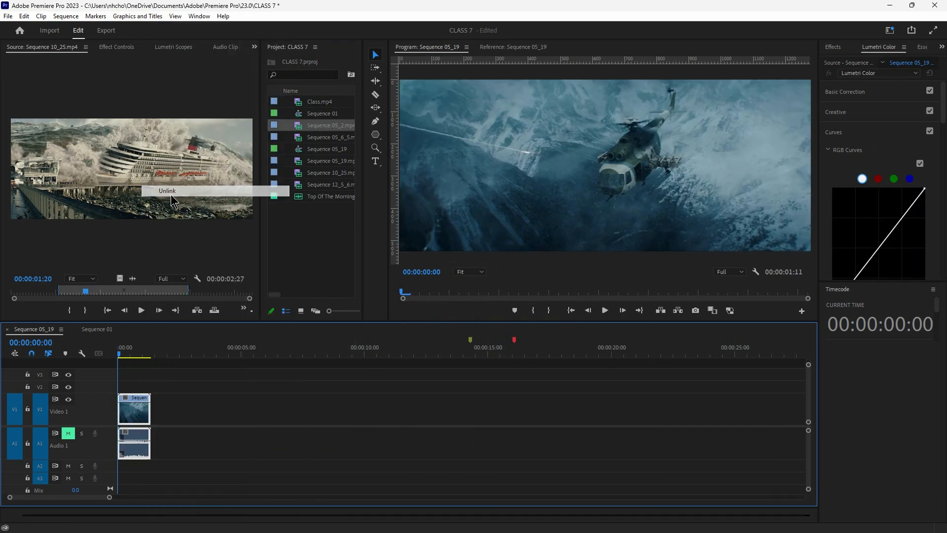
pyautogui.click(140, 456)
pyautogui.press('Delete')
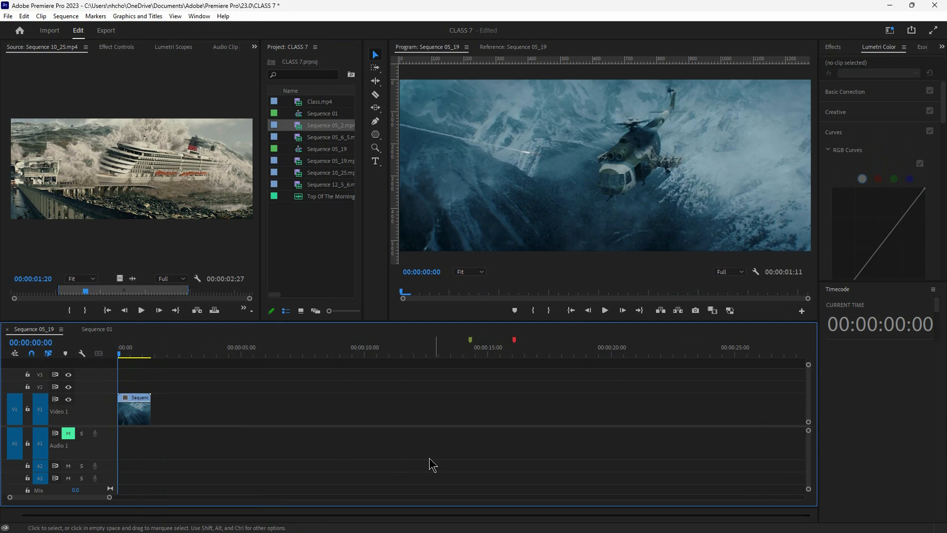
pyautogui.click(65, 435)
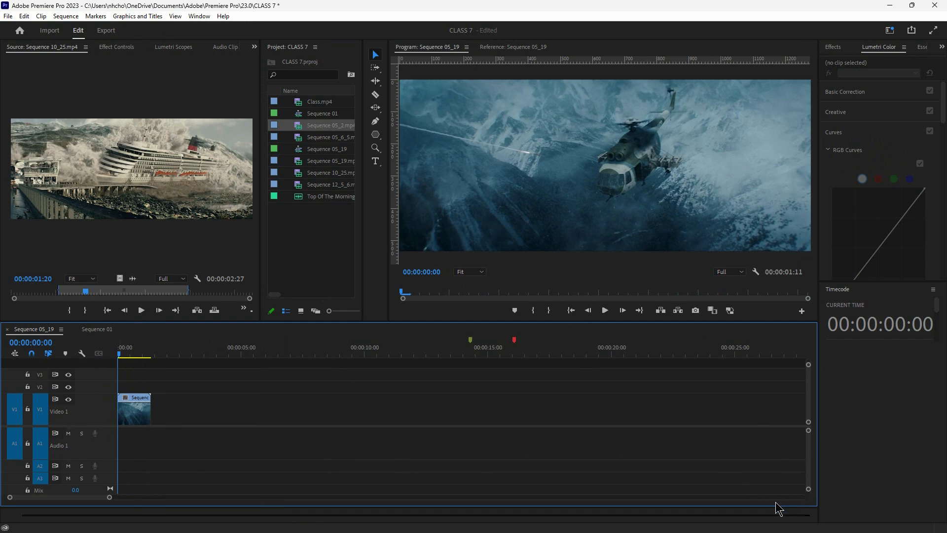
# - Play the helicopter clip at its original speed and return the playhead to the sequence start
pyautogui.moveTo(110, 499); pyautogui.dragTo(51, 497)
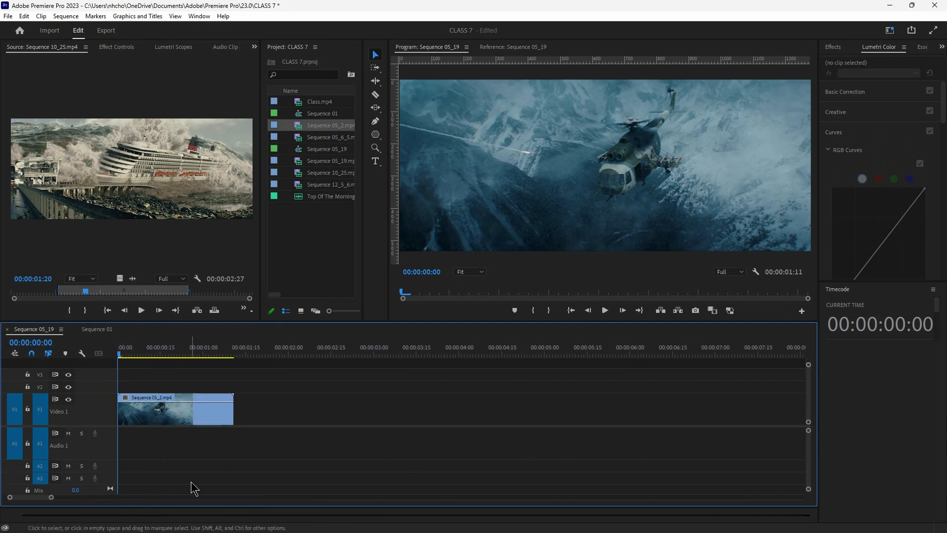
pyautogui.press('space')
pyautogui.click(190, 400)
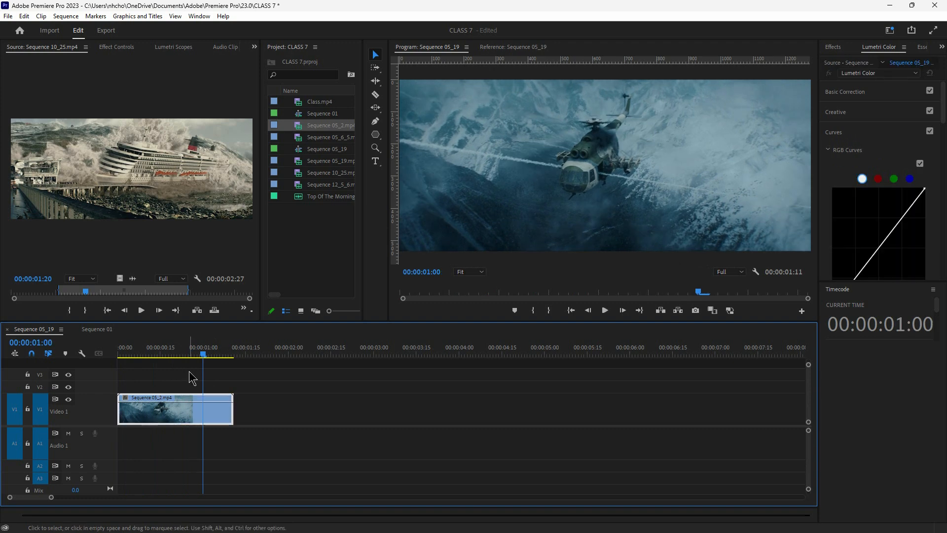
pyautogui.press('space')
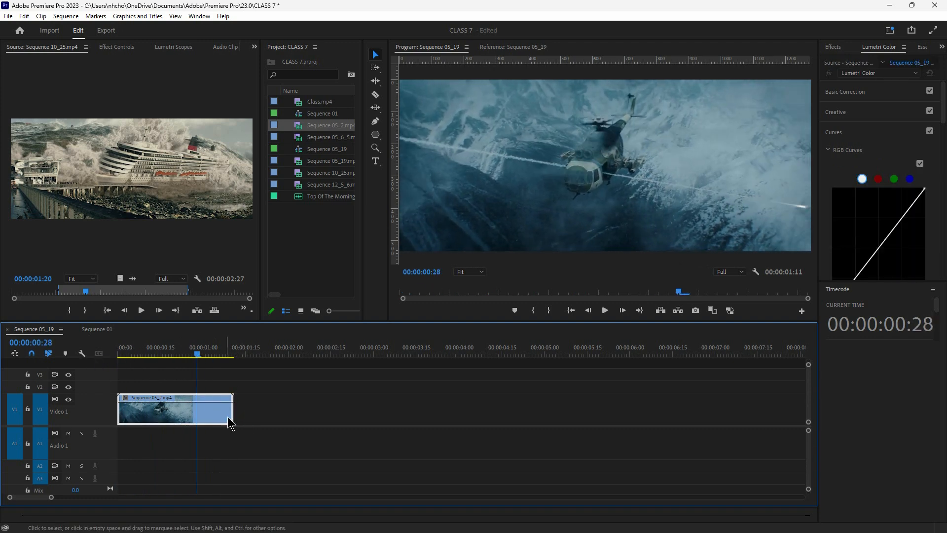
pyautogui.moveTo(196, 356); pyautogui.dragTo(101, 358)
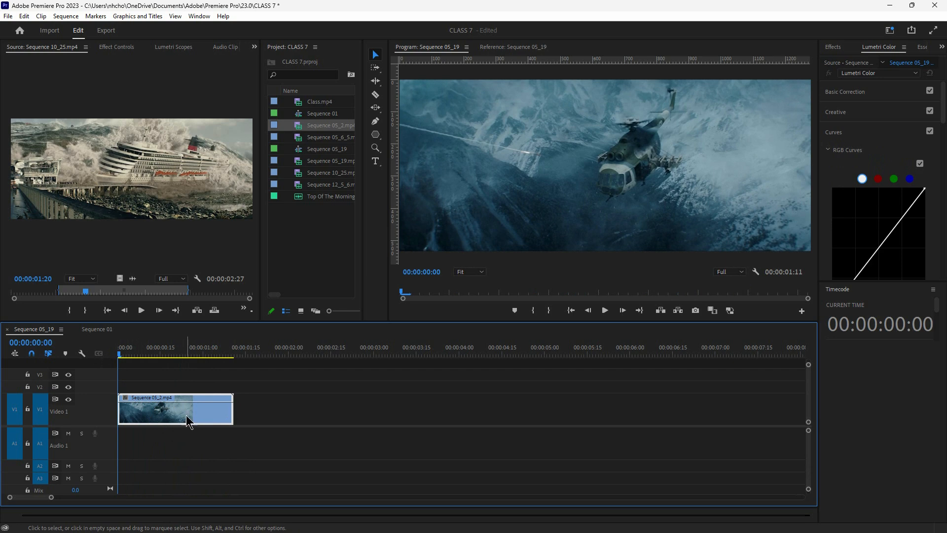
pyautogui.moveTo(124, 350)
pyautogui.mouseDown()
pyautogui.moveTo(132, 352)
pyautogui.moveTo(115, 356)
pyautogui.mouseUp()
# - Slow the Sequence 05_2.mp4 clip to 25% speed
pyautogui.rightClick(155, 415)
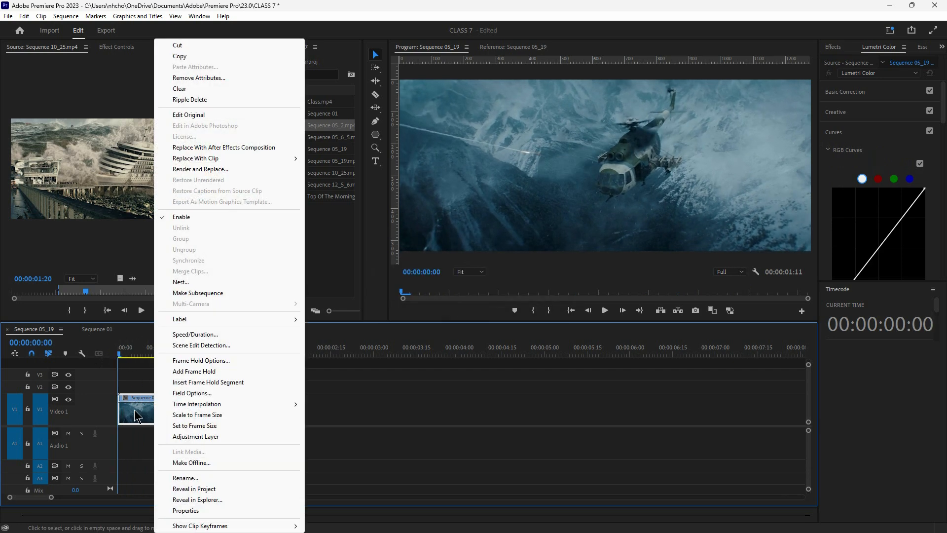
pyautogui.click(138, 417)
pyautogui.rightClick(144, 417)
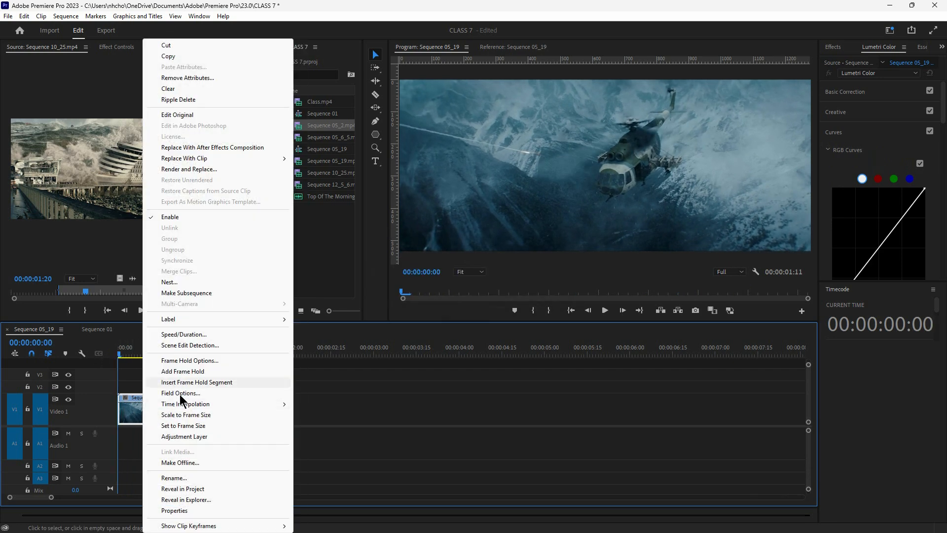
pyautogui.click(189, 334)
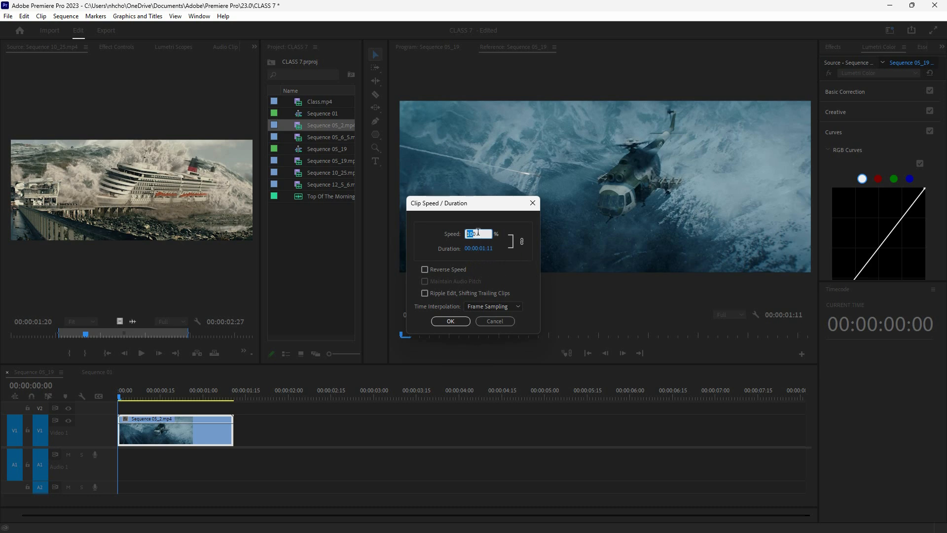
pyautogui.write('25')
pyautogui.press('Return')
pyautogui.click(450, 321)
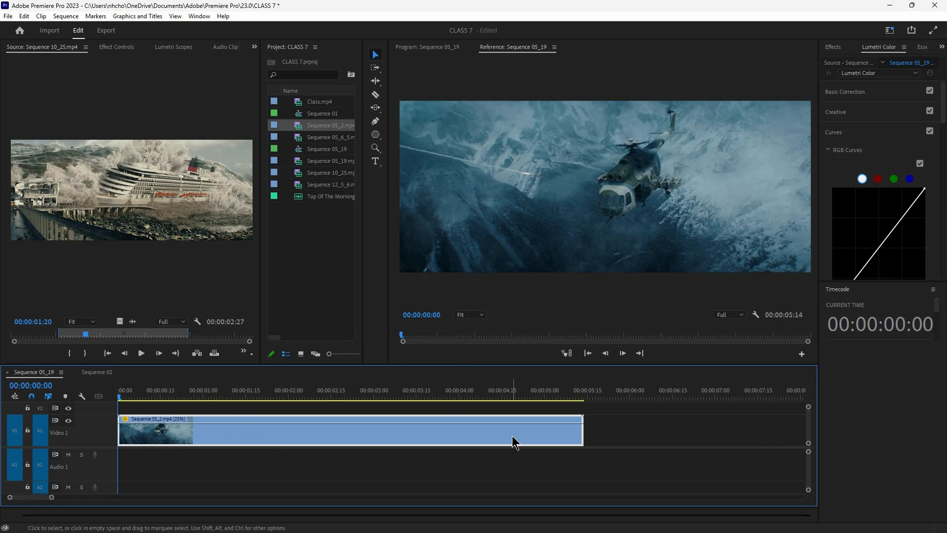
# - Play the slowed clip several times from the start to examine how smooth the helicopter's motion is
pyautogui.press('space')
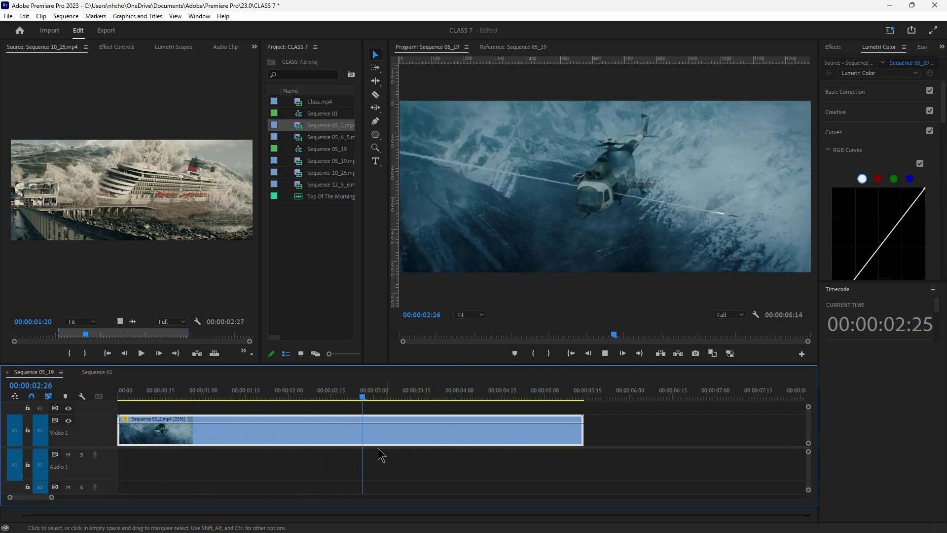
pyautogui.moveTo(136, 396); pyautogui.dragTo(115, 398)
pyautogui.press('space')
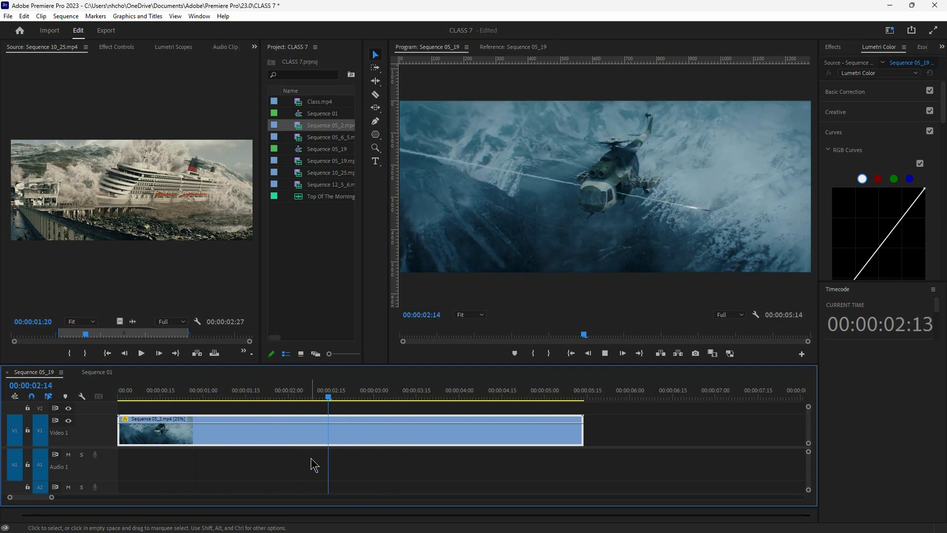
pyautogui.moveTo(177, 398); pyautogui.dragTo(119, 398)
pyautogui.press('space')
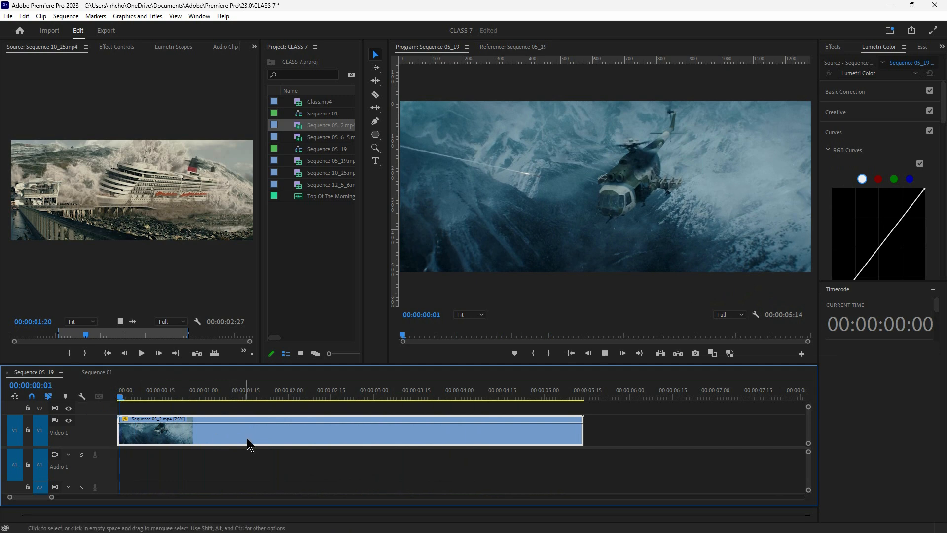
pyautogui.press('space')
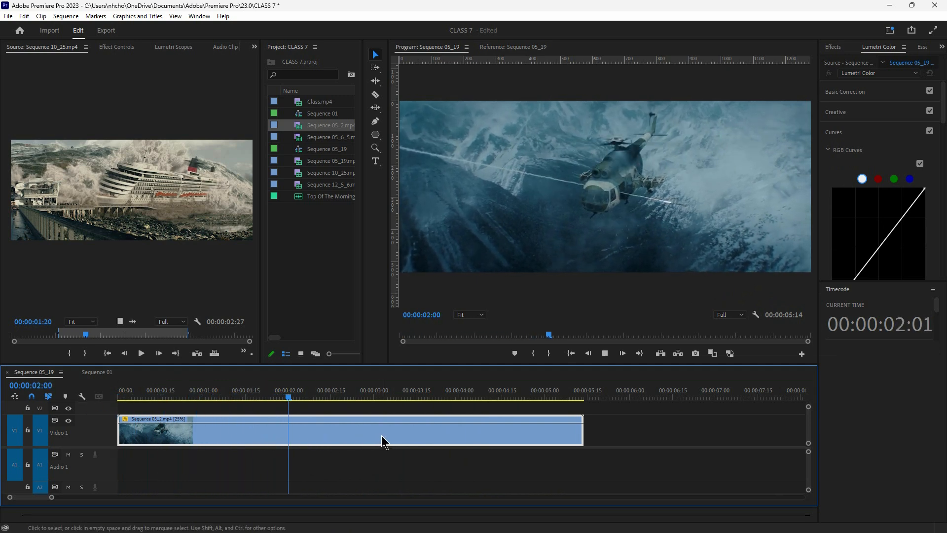
pyautogui.moveTo(232, 398); pyautogui.dragTo(88, 400)
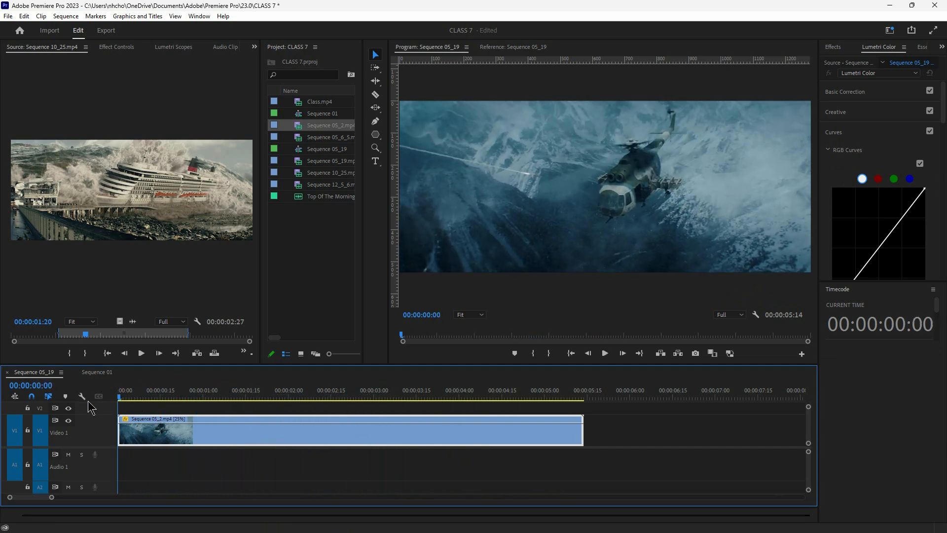
pyautogui.press('space')
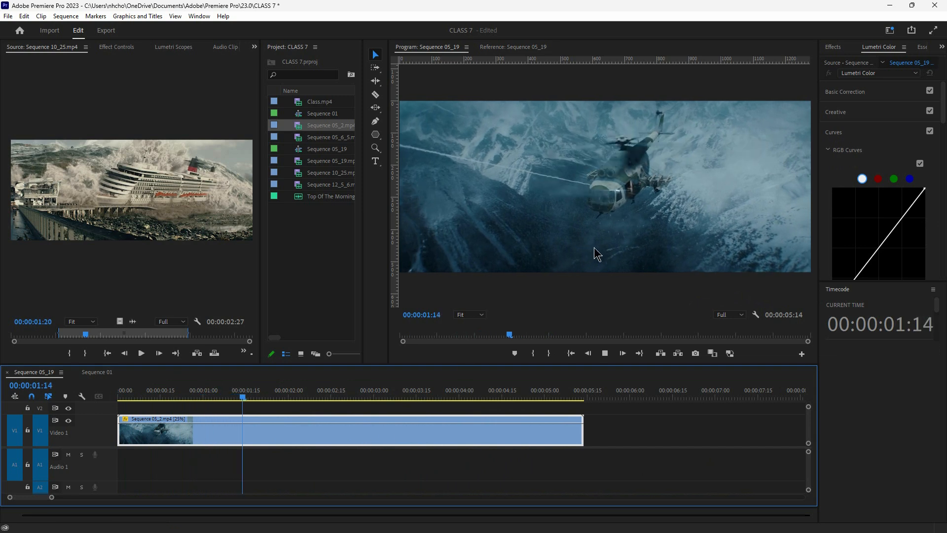
pyautogui.moveTo(207, 396); pyautogui.dragTo(105, 403)
pyautogui.press('space')
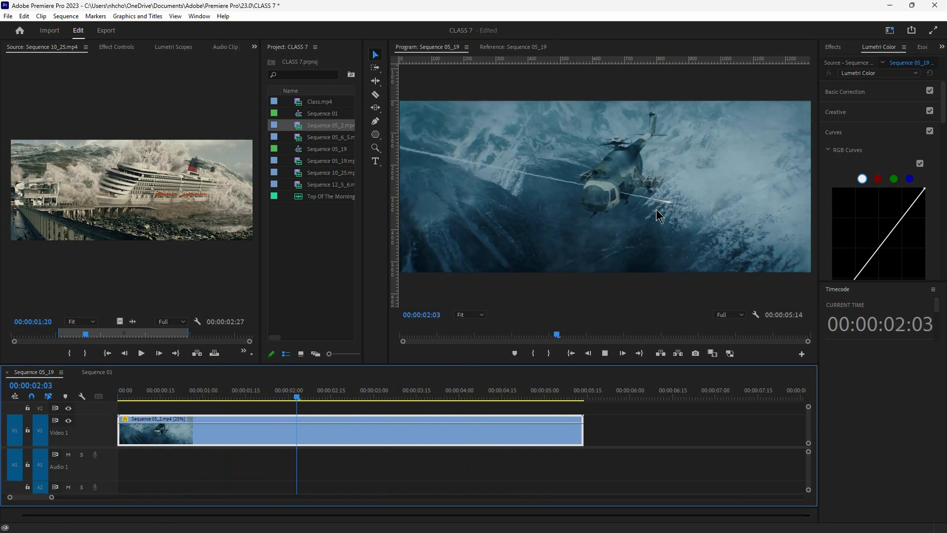
pyautogui.press('space')
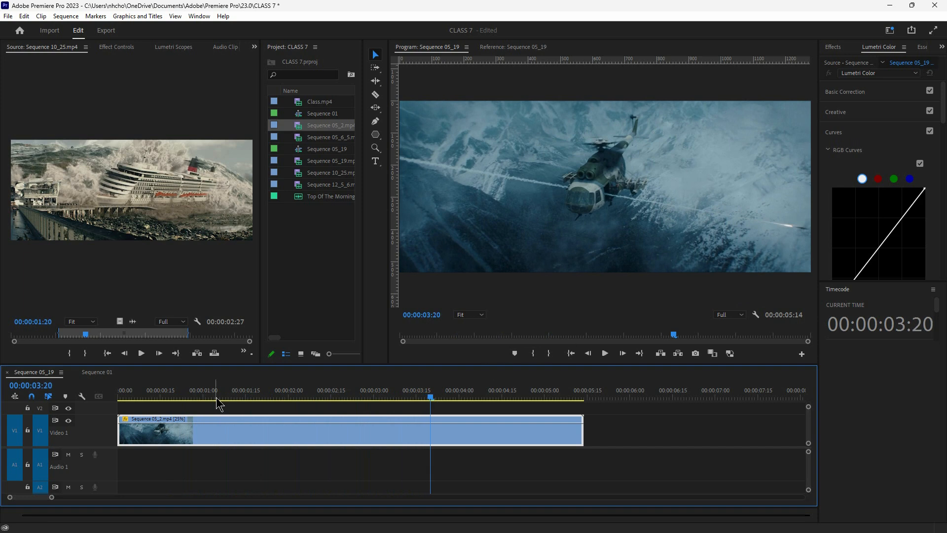
pyautogui.moveTo(191, 395); pyautogui.dragTo(120, 399)
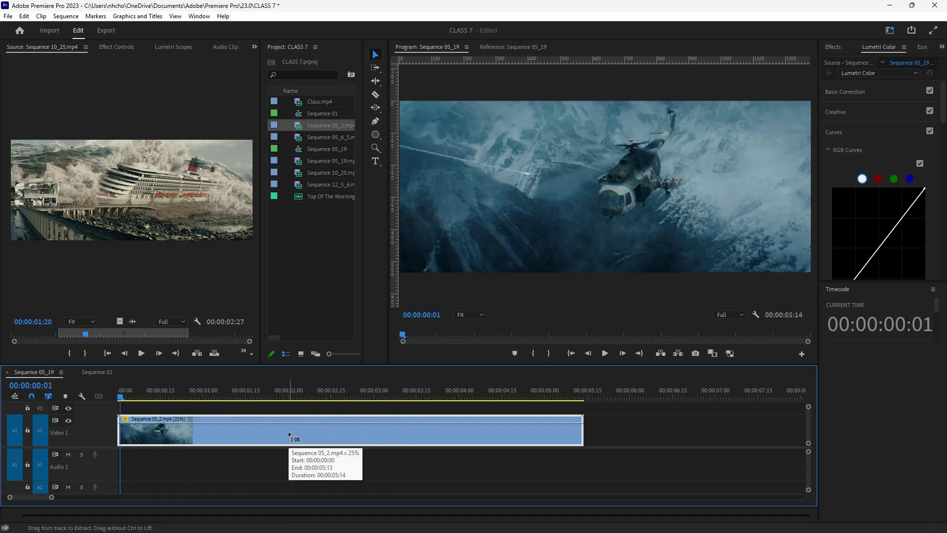
# - Undo the last speed change and slow the clip to 25% again, using Optical Flow time interpolation
pyautogui.hotkey('ctrl', 'z')
pyautogui.rightClick(166, 443)
pyautogui.rightClick(134, 442)
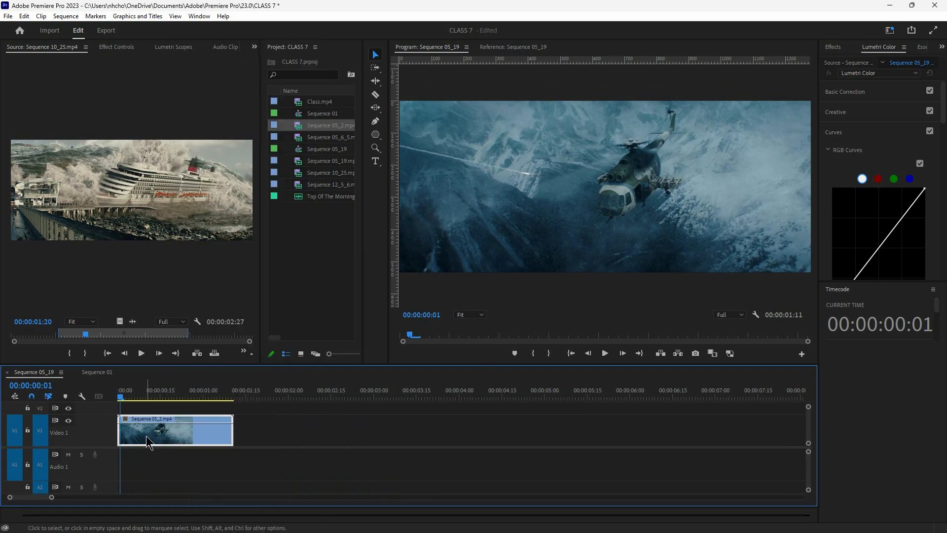
pyautogui.rightClick(134, 441)
pyautogui.rightClick(135, 441)
pyautogui.rightClick(131, 442)
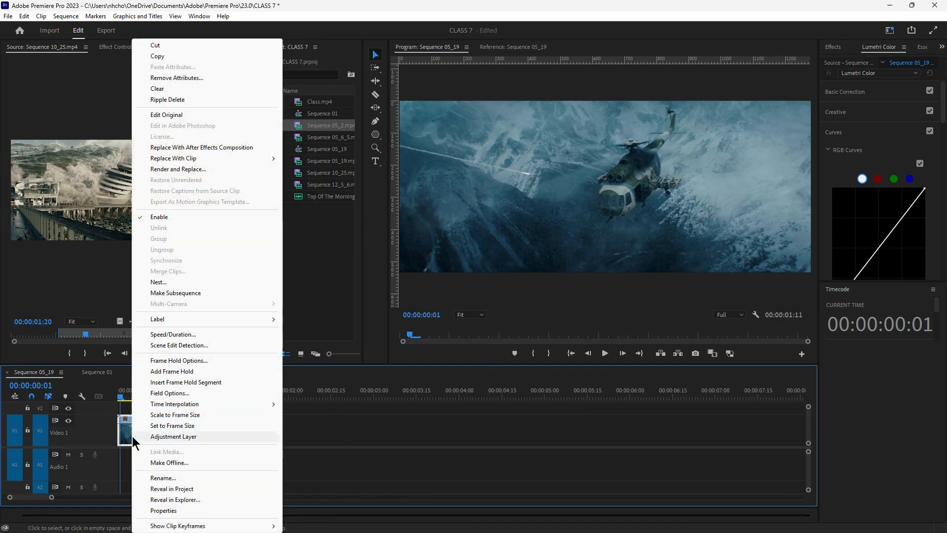
pyautogui.click(173, 334)
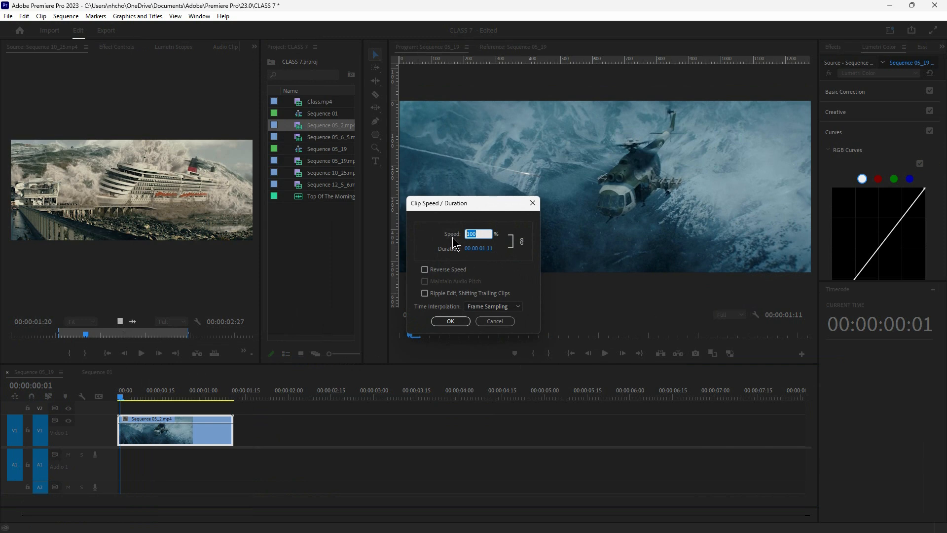
pyautogui.write('25')
pyautogui.press('Return')
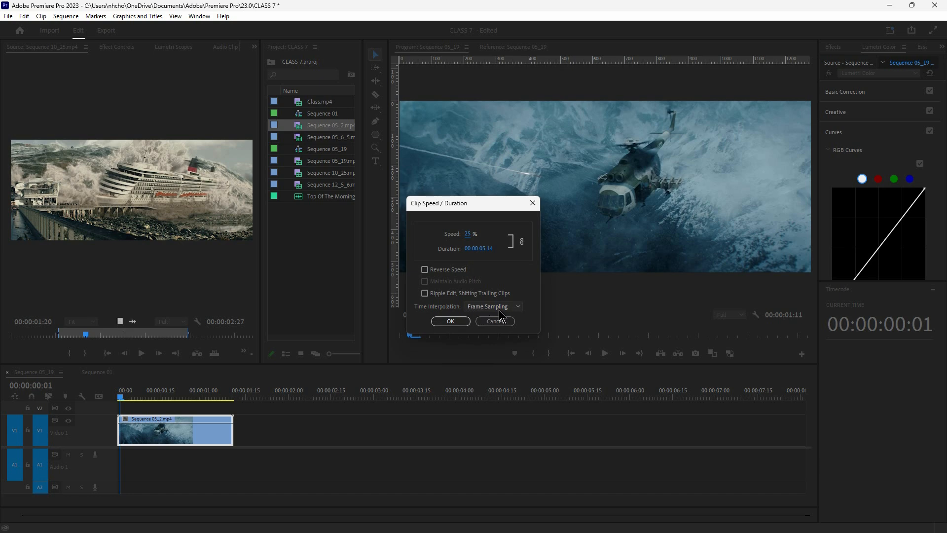
pyautogui.click(514, 310)
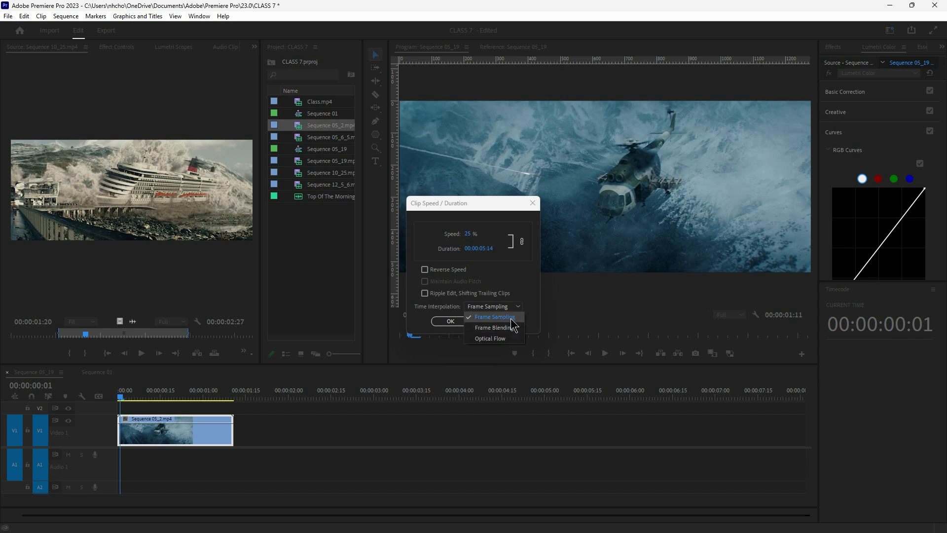
pyautogui.click(491, 339)
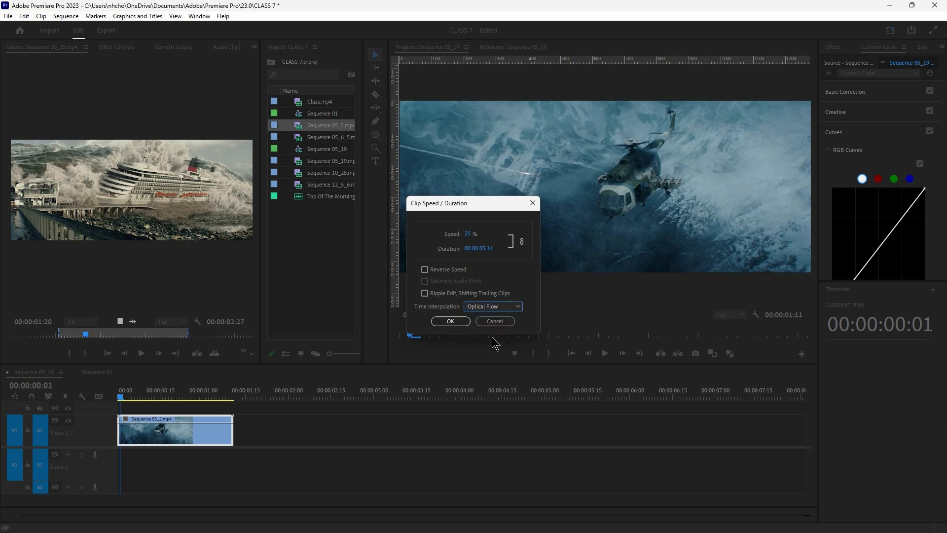
pyautogui.click(450, 321)
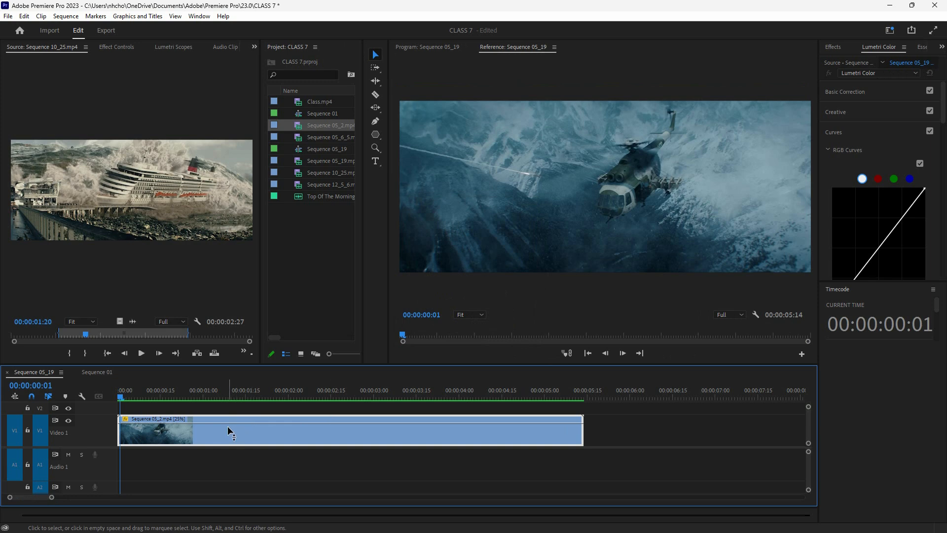
# - Play the 25% Optical Flow clip repeatedly from the start to examine how smooth the helicopter's slow motion is
pyautogui.press('space')
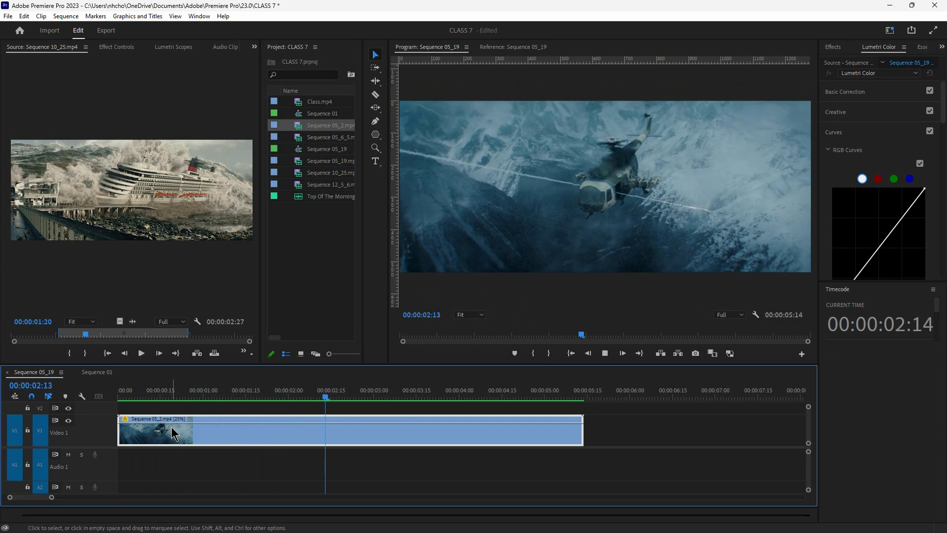
pyautogui.press('Home')
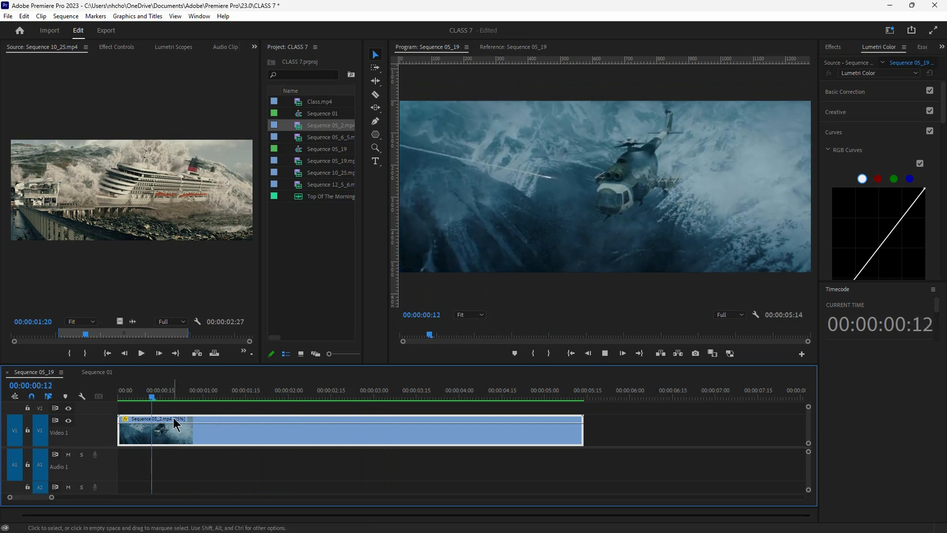
pyautogui.click(126, 397)
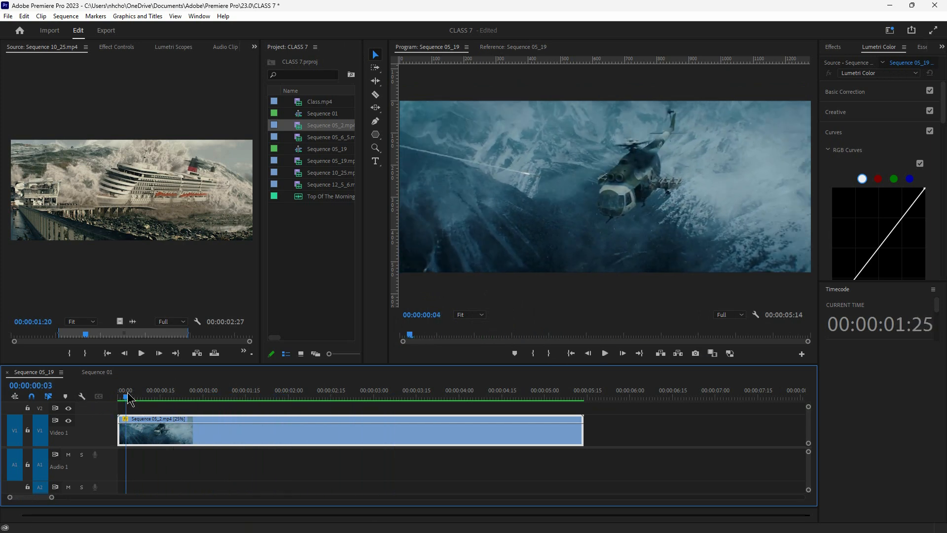
pyautogui.press('space')
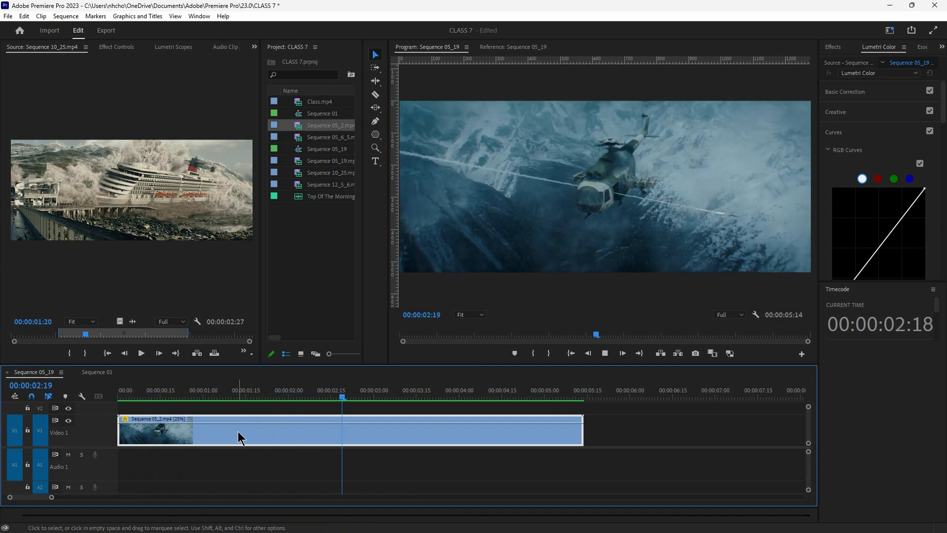
pyautogui.press('Home')
pyautogui.press('space')
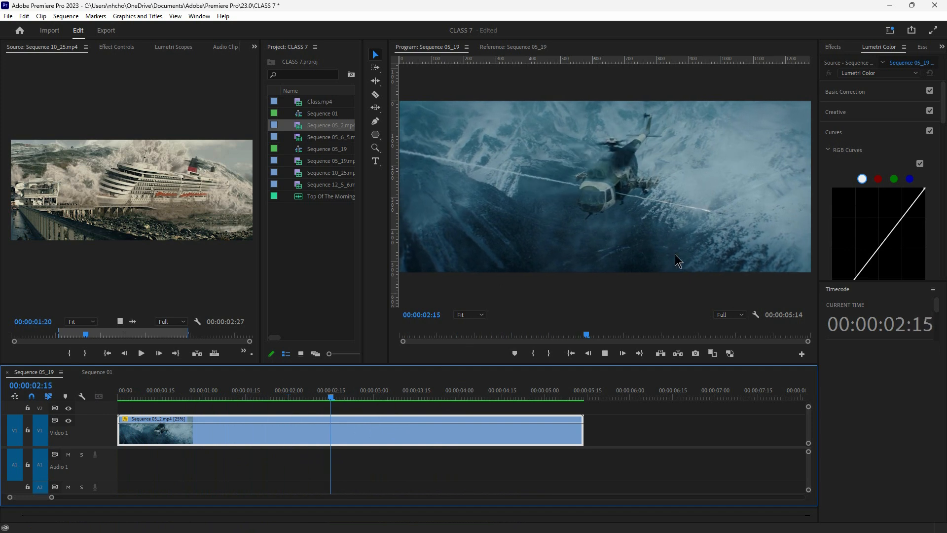
pyautogui.press('space')
pyautogui.press('Home')
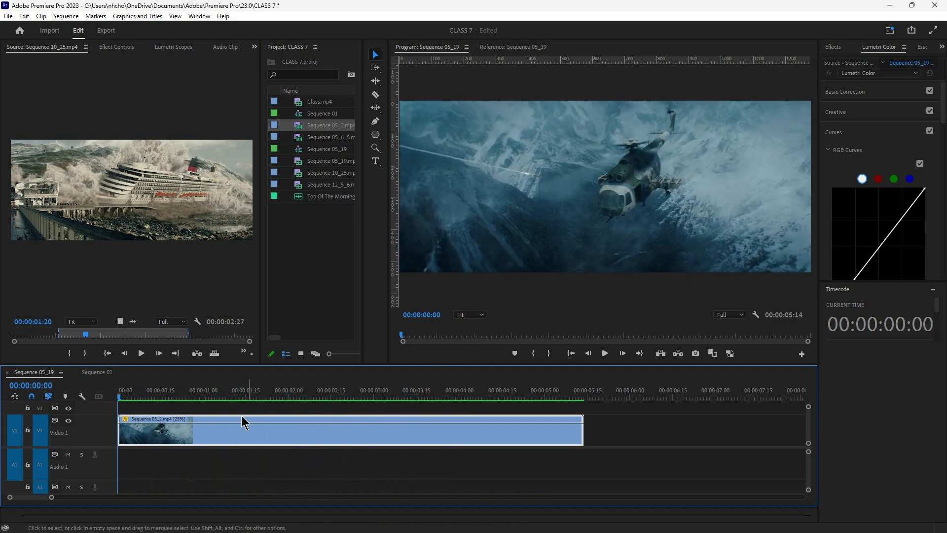
pyautogui.press('space')
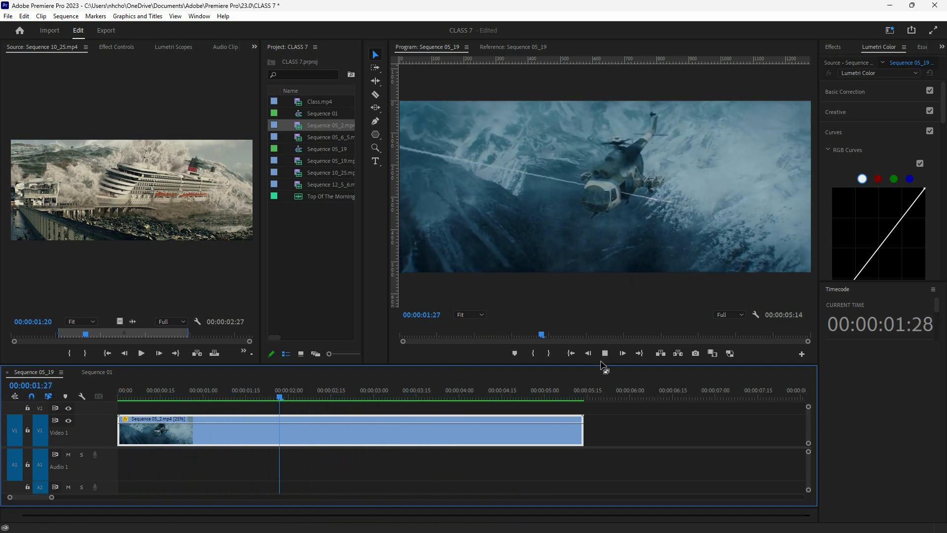
pyautogui.press('space')
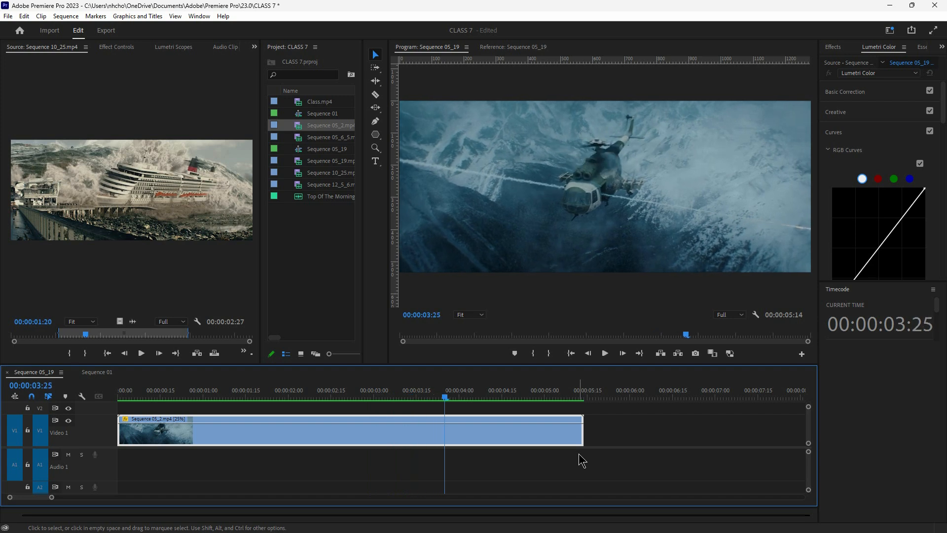
pyautogui.press('space')
pyautogui.press('space')
pyautogui.moveTo(158, 396); pyautogui.dragTo(117, 397)
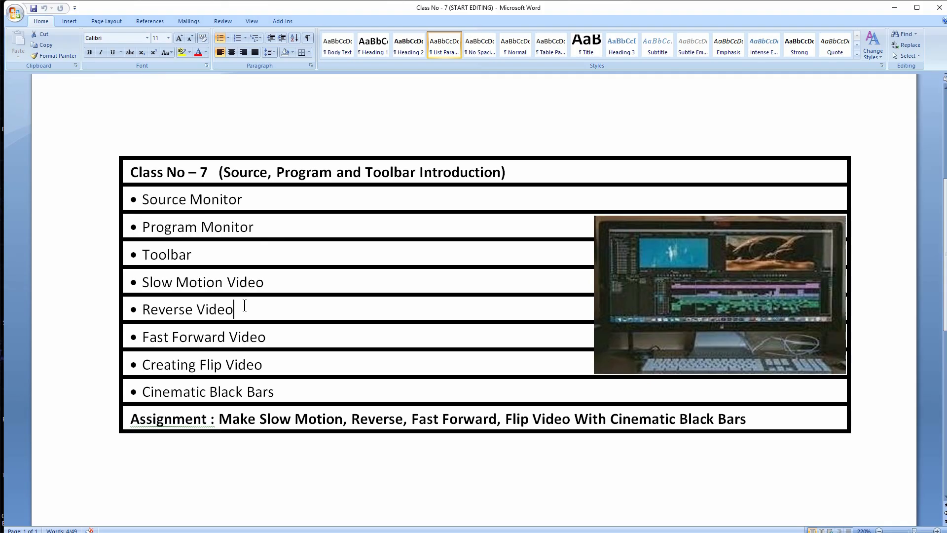
# - Highlight Reverse Video in the Word outline, undo the clip's slowdown in Premiere Pro, and apply Reverse Speed to Sequence 05_2.mp4
pyautogui.moveTo(245, 306); pyautogui.dragTo(129, 310)
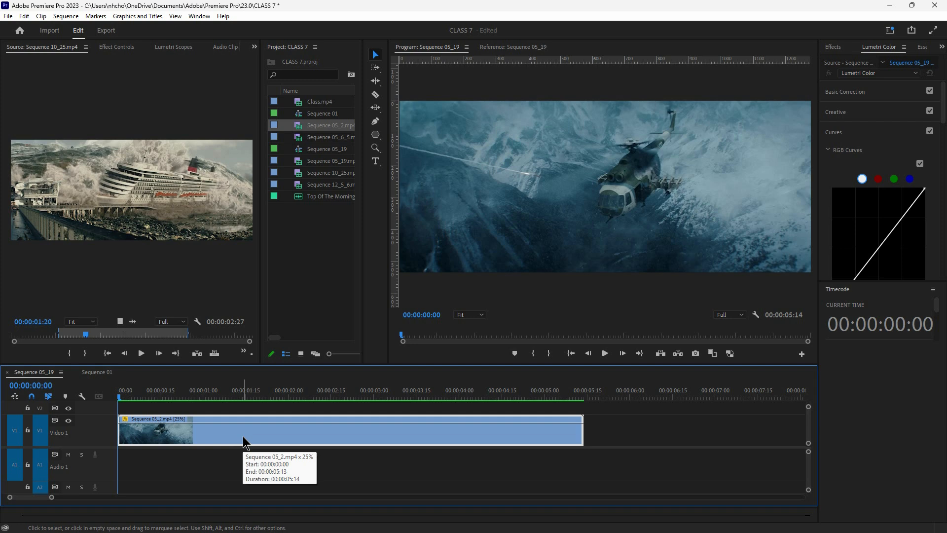
pyautogui.hotkey('ctrl', 'z')
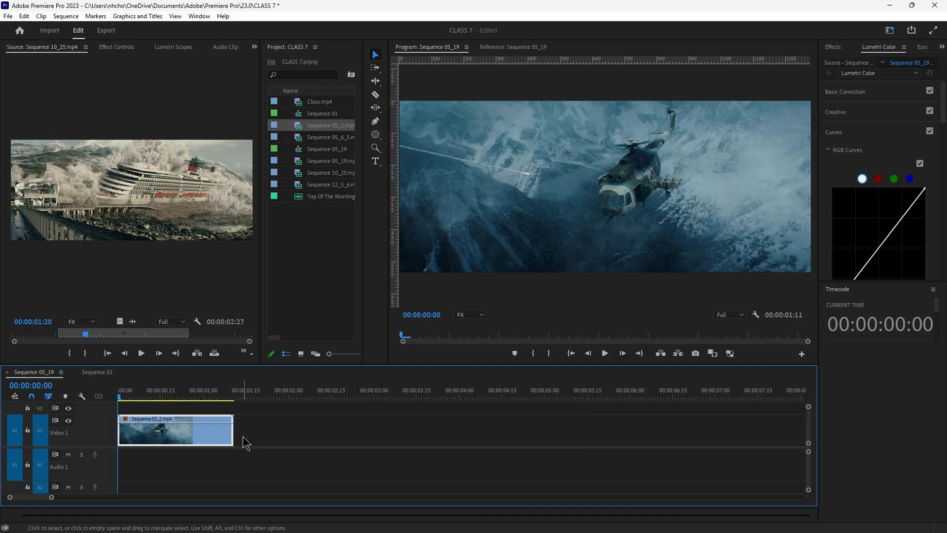
pyautogui.click(146, 435)
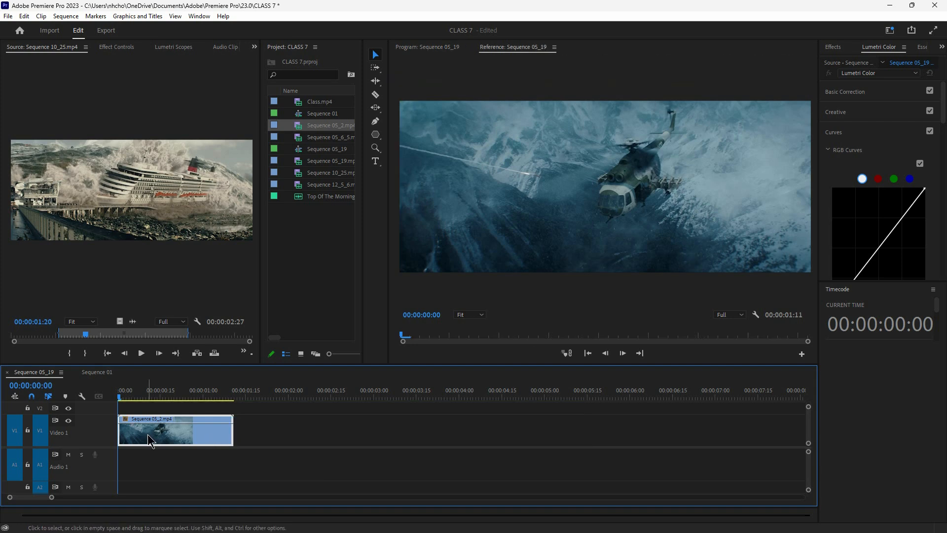
pyautogui.rightClick(165, 436)
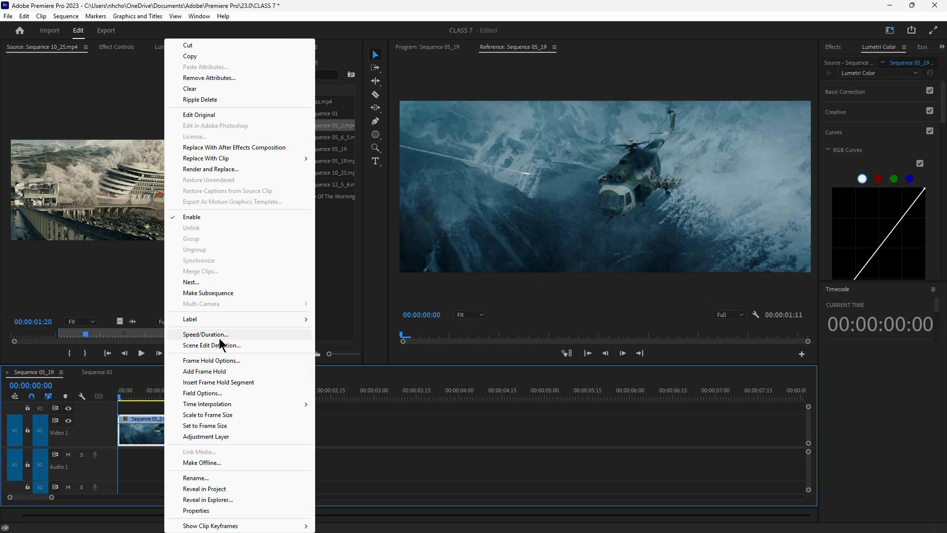
pyautogui.click(206, 335)
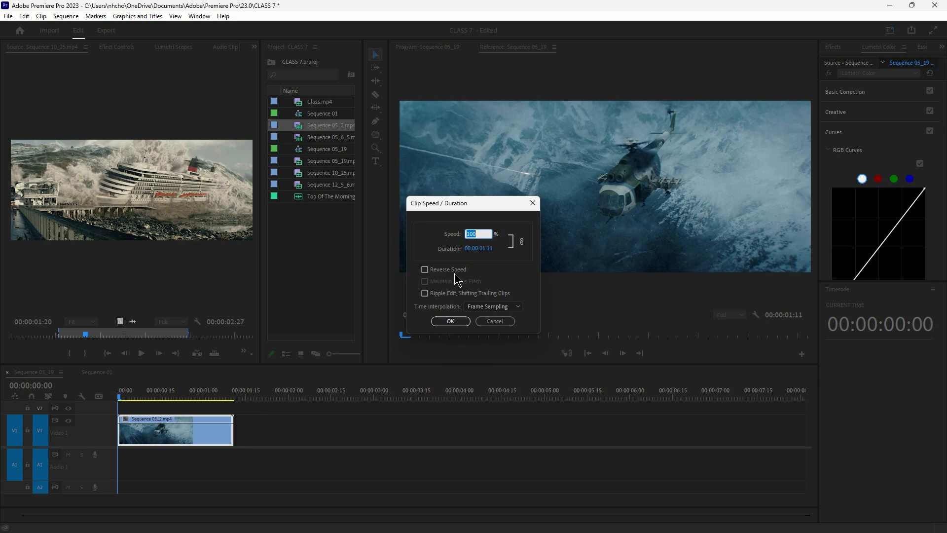
pyautogui.click(425, 270)
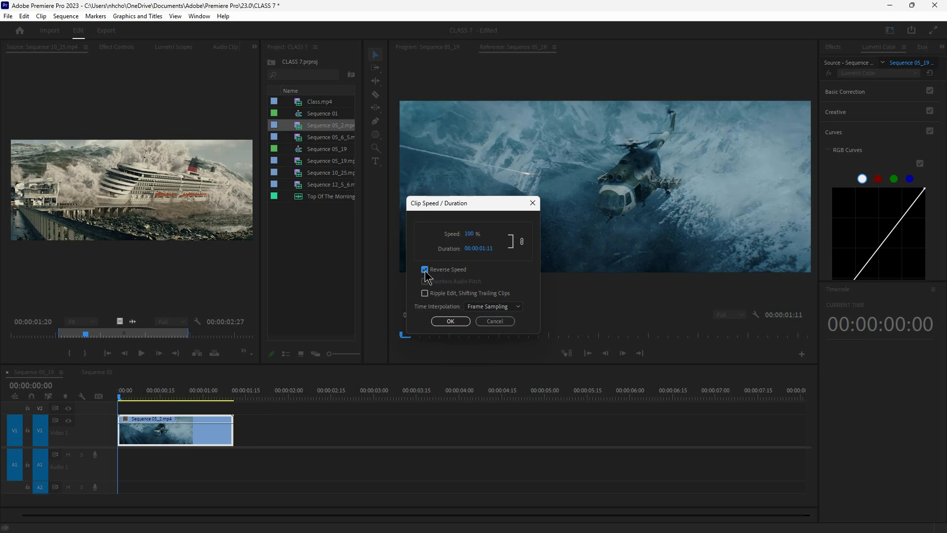
pyautogui.click(457, 321)
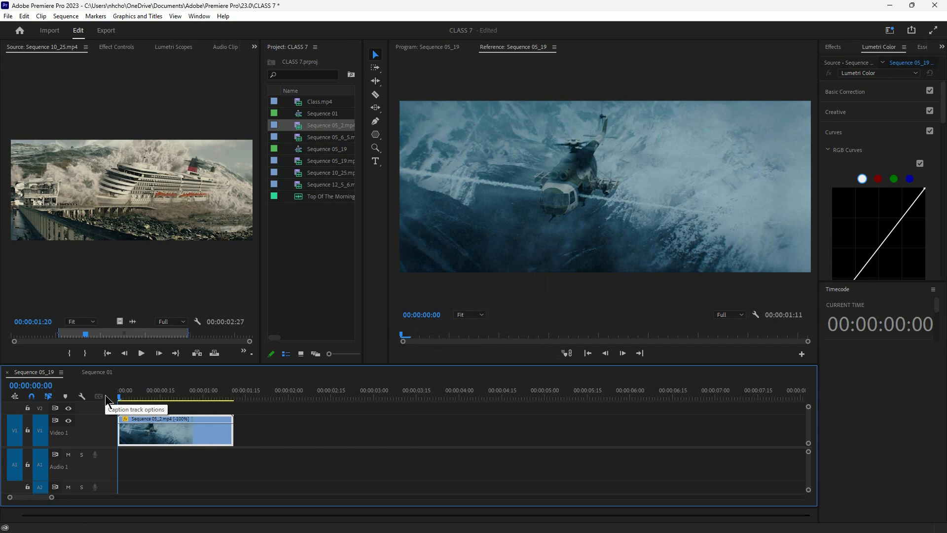
# - Play and scrub through the reversed helicopter clip, and check the next topic in the Word class outline
pyautogui.press('space')
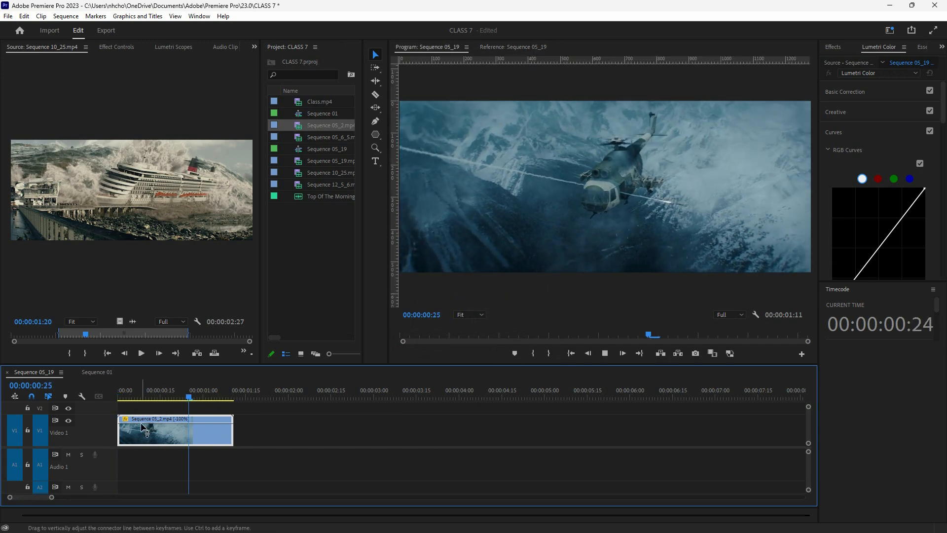
pyautogui.click(124, 398)
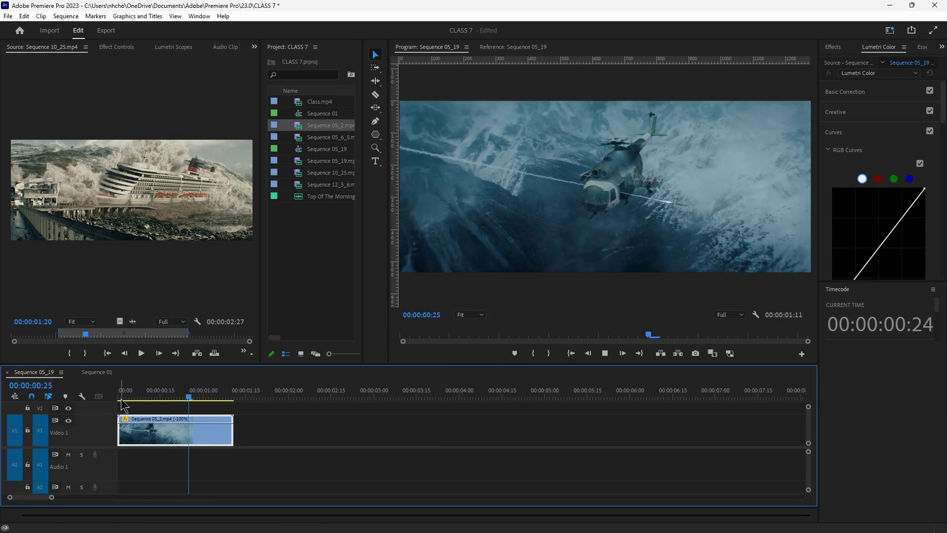
pyautogui.press('space')
pyautogui.moveTo(122, 397); pyautogui.dragTo(208, 399)
pyautogui.moveTo(294, 532)
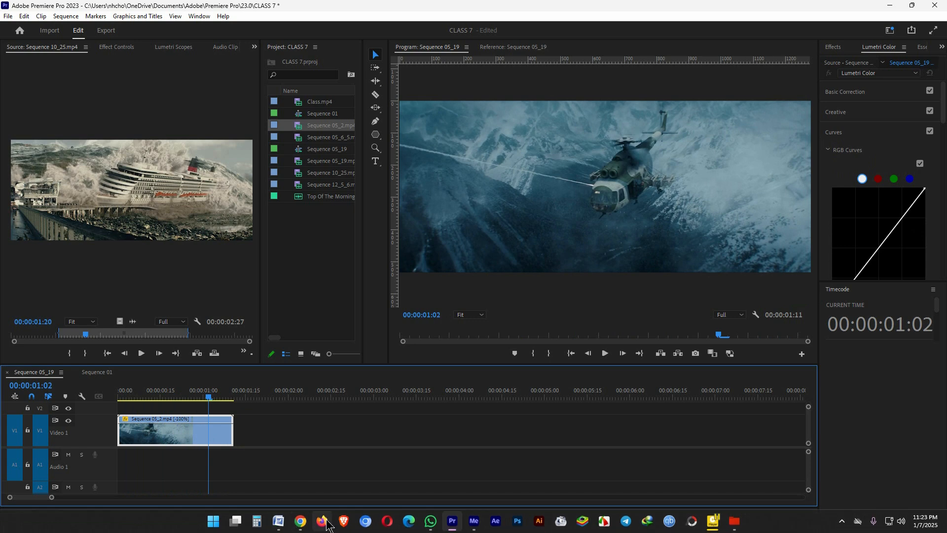
pyautogui.click(278, 521)
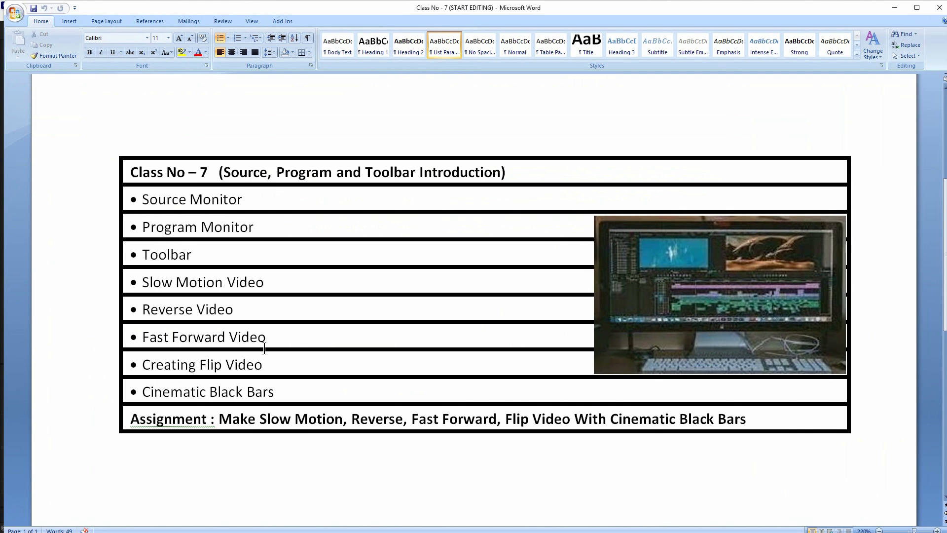
pyautogui.click(895, 7)
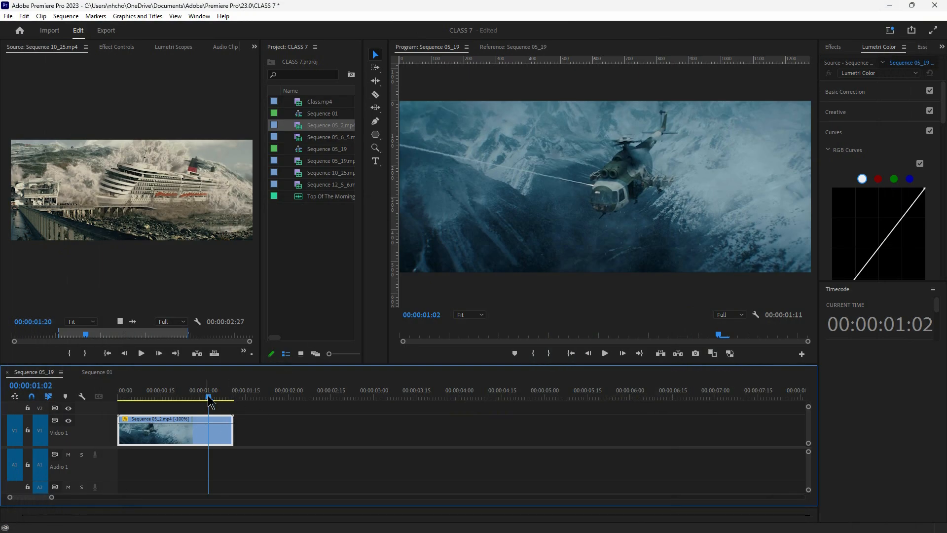
# - Undo the helicopter clip's speed reversal and play it from the sequence start in its original direction
pyautogui.click(134, 398)
pyautogui.press('Home')
pyautogui.rightClick(131, 434)
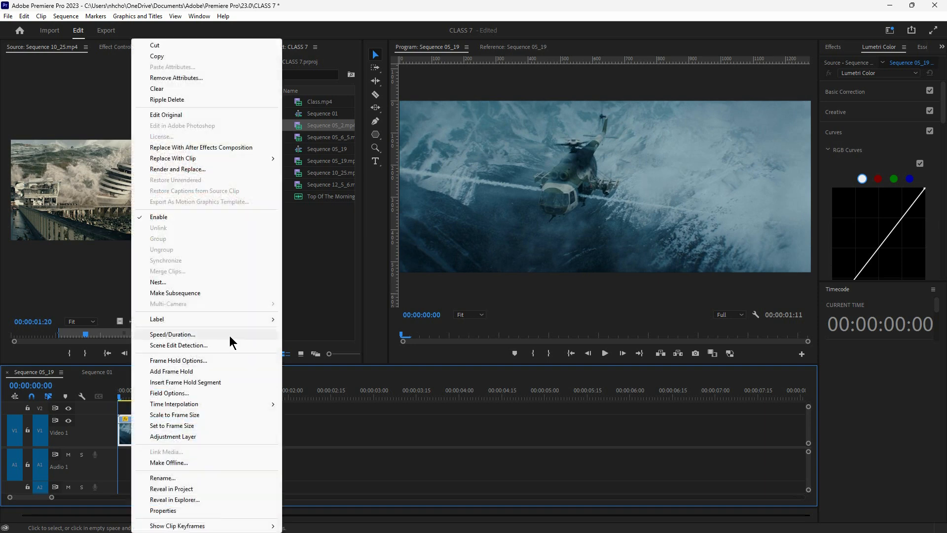
pyautogui.click(334, 427)
pyautogui.click(198, 434)
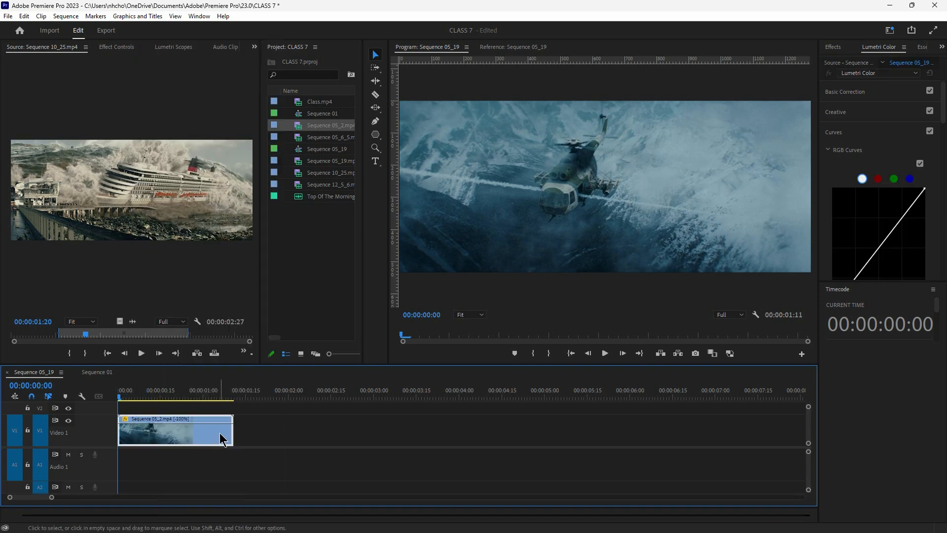
pyautogui.hotkey('ctrl', 'z')
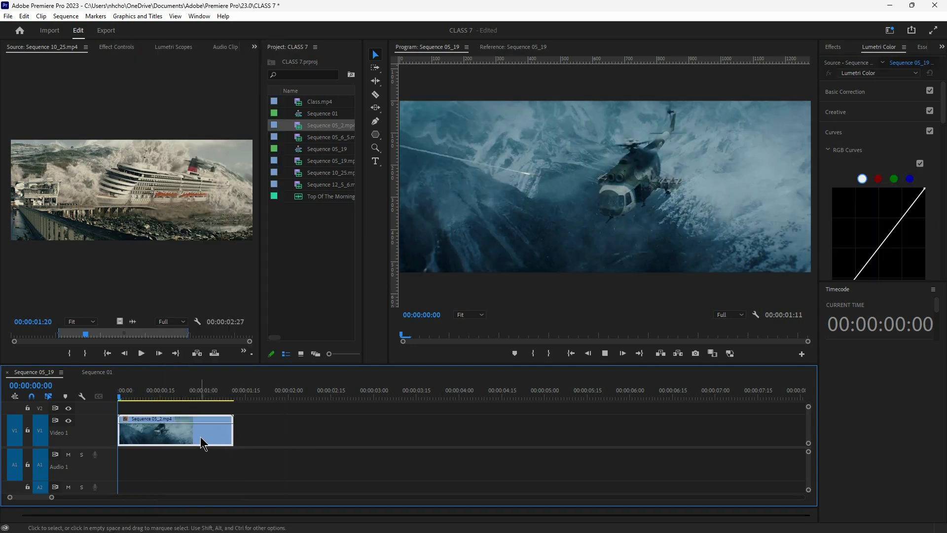
pyautogui.press('space')
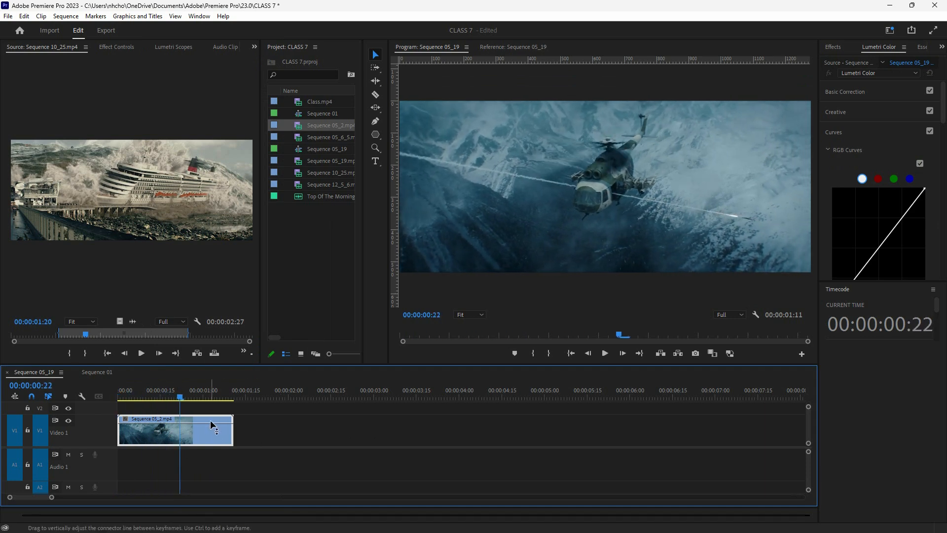
# - Delete the helicopter clip from Sequence 05_19 and place Class.mp4 at the start of Video 1
pyautogui.press('Delete')
pyautogui.click(332, 255)
pyautogui.doubleClick(329, 185)
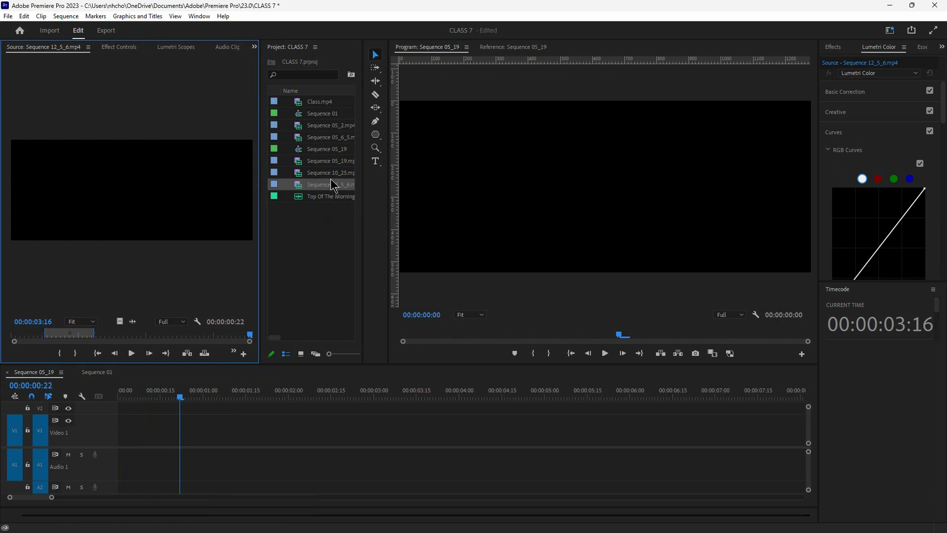
pyautogui.click(324, 241)
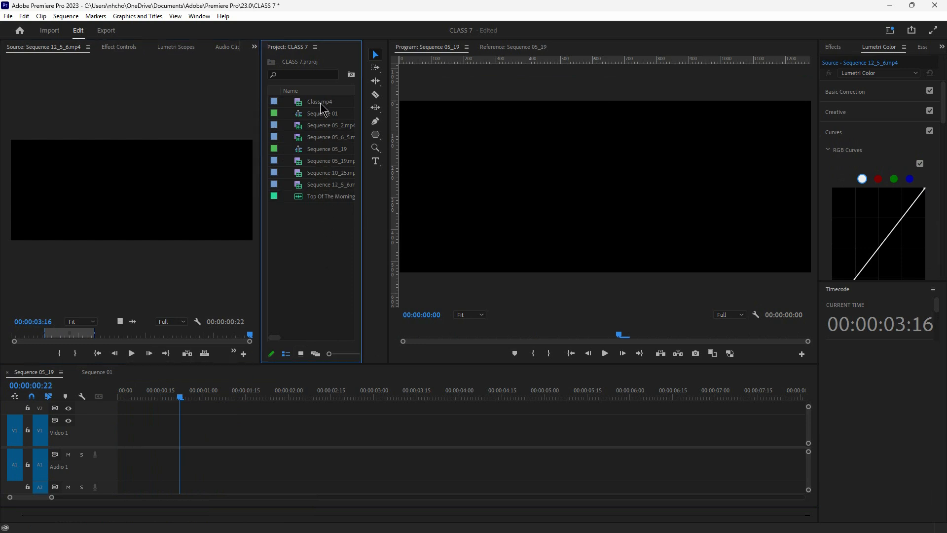
pyautogui.moveTo(321, 103); pyautogui.dragTo(102, 448)
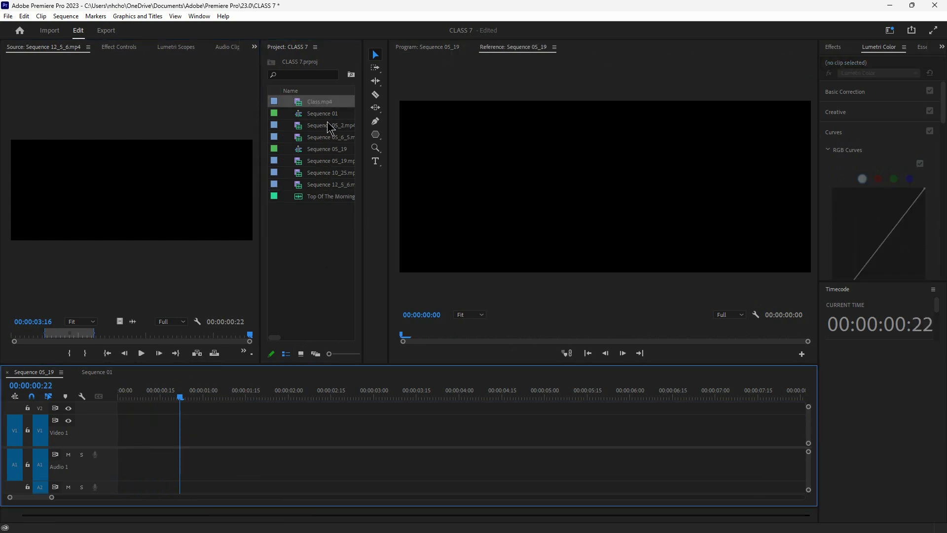
pyautogui.moveTo(321, 103); pyautogui.dragTo(127, 442)
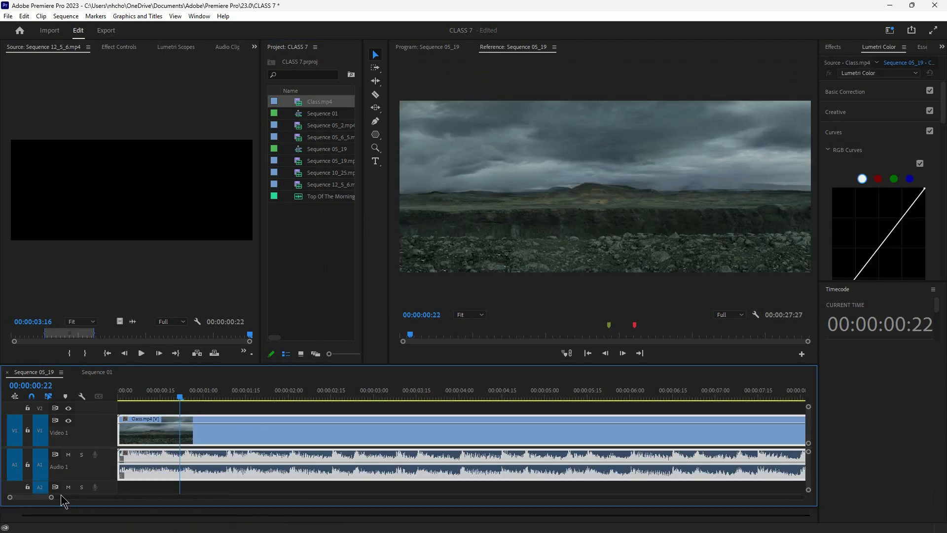
# - Unlink the Class.mp4 clip's audio from its video and delete the audio from Audio 1
pyautogui.moveTo(51, 497); pyautogui.dragTo(208, 497)
pyautogui.rightClick(211, 467)
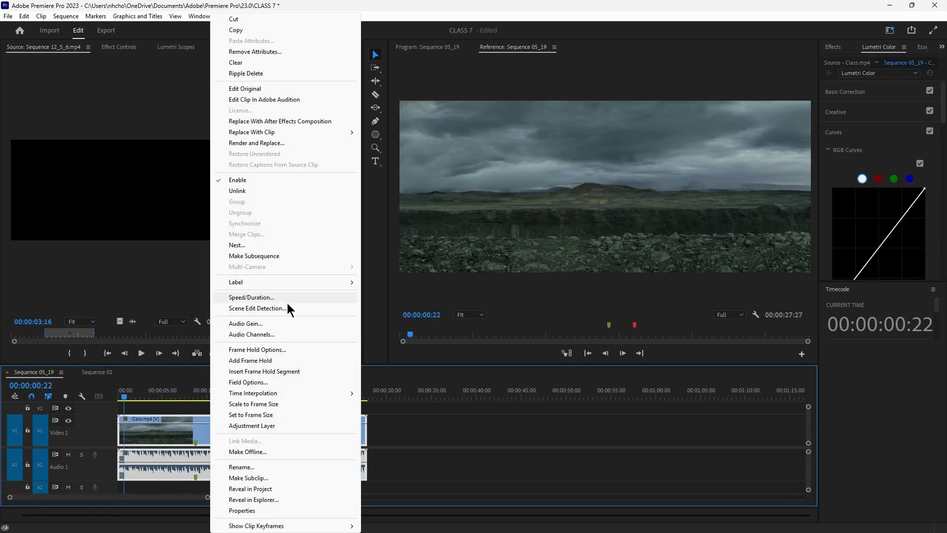
pyautogui.click(296, 191)
pyautogui.press('Delete')
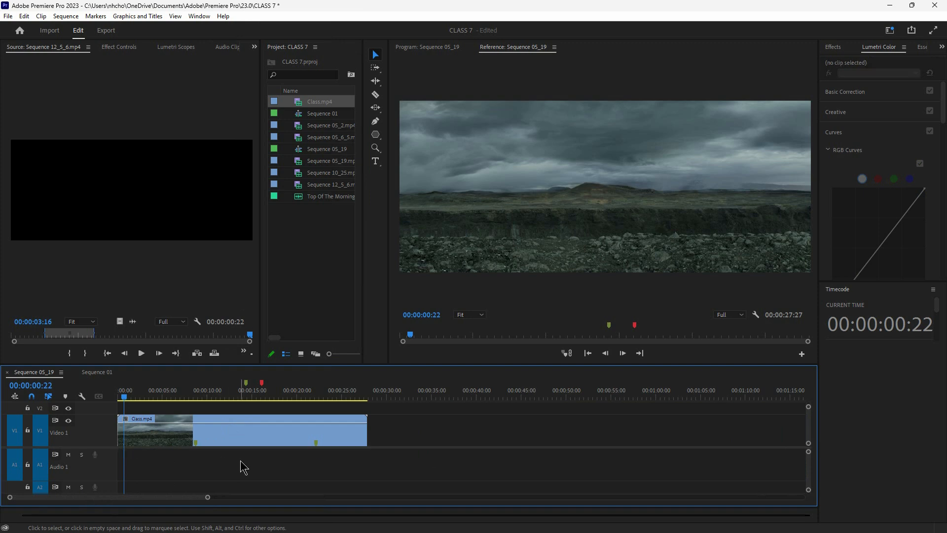
pyautogui.moveTo(207, 497); pyautogui.dragTo(164, 500)
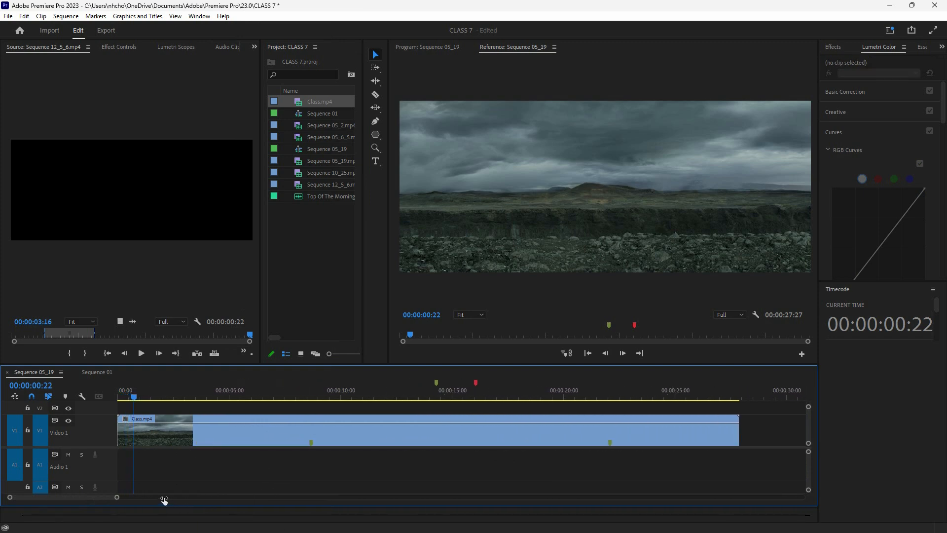
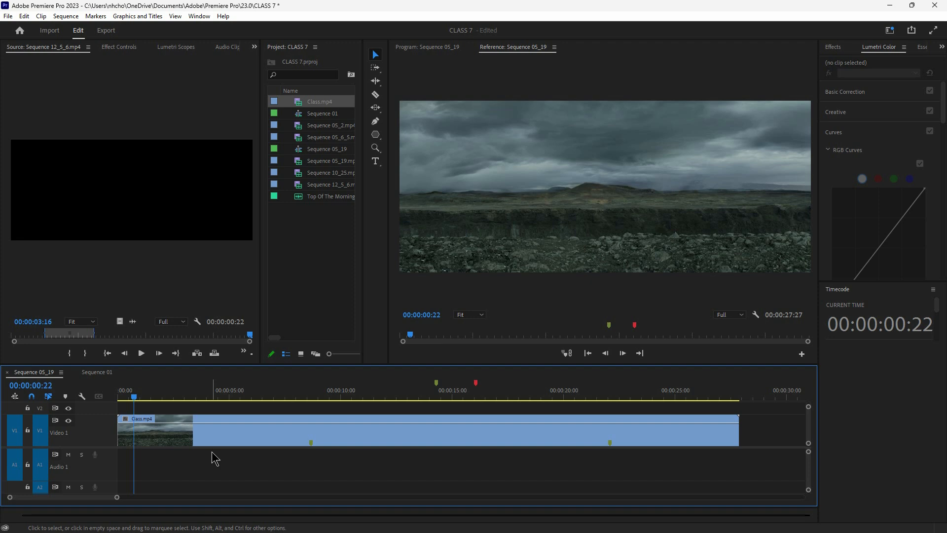
# - Try speeding up the Class.mp4 clip to 1100% with Optical Flow interpolation, return the playhead to the start, and undo the speed change
pyautogui.click(233, 444)
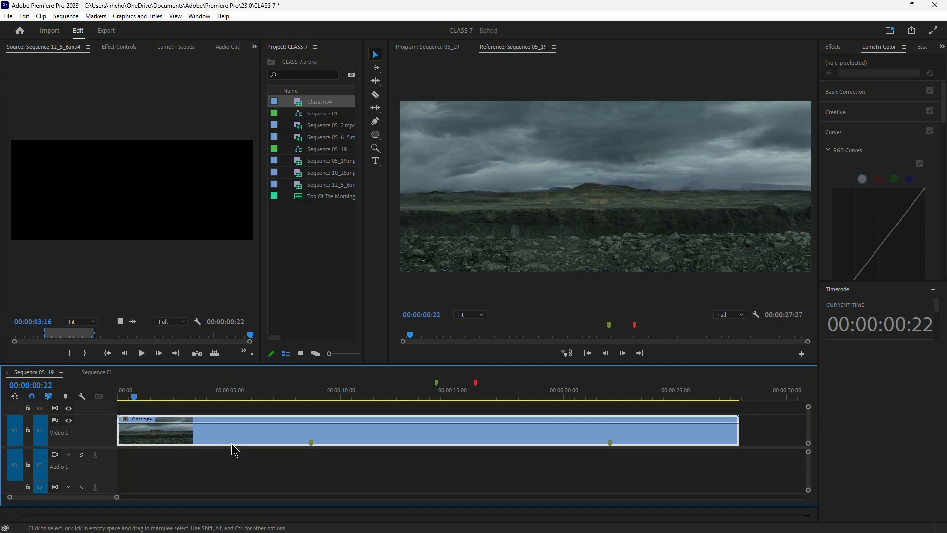
pyautogui.rightClick(206, 441)
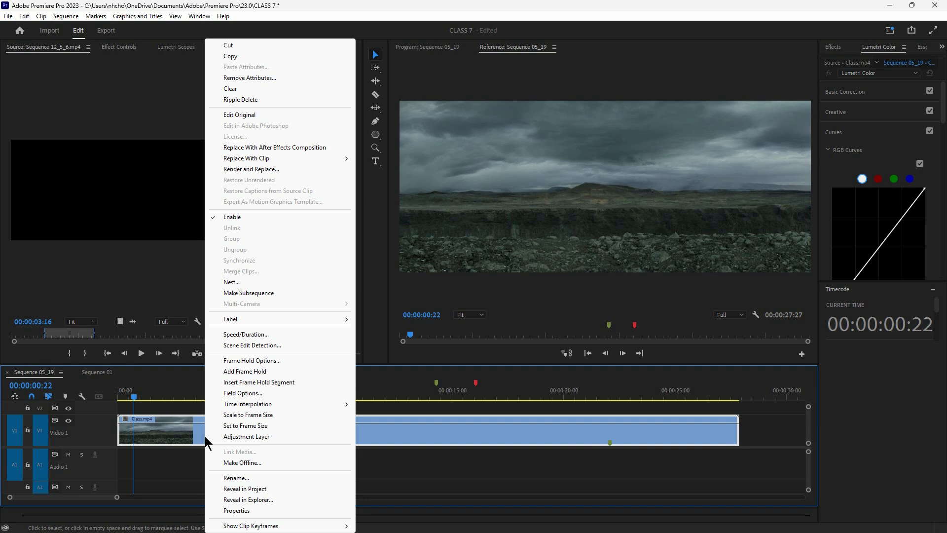
pyautogui.click(249, 334)
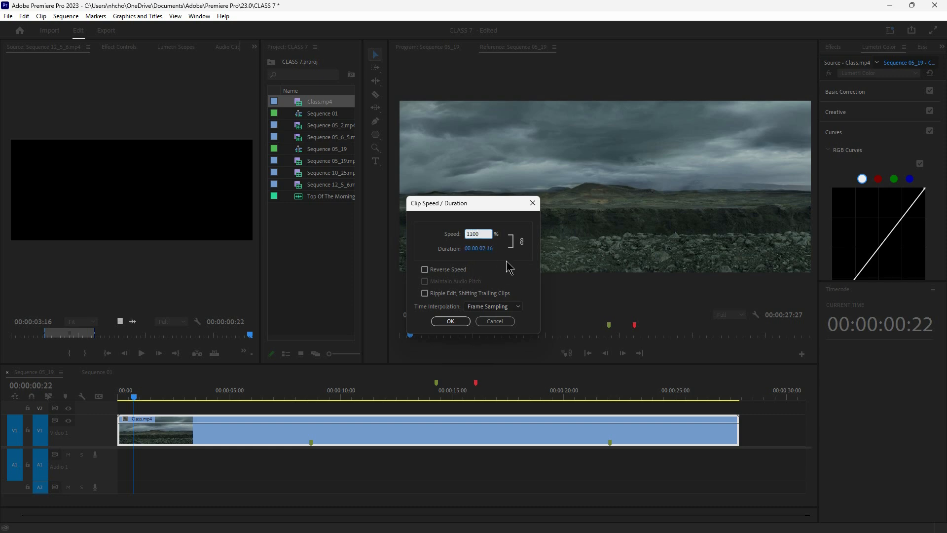
pyautogui.click(516, 307)
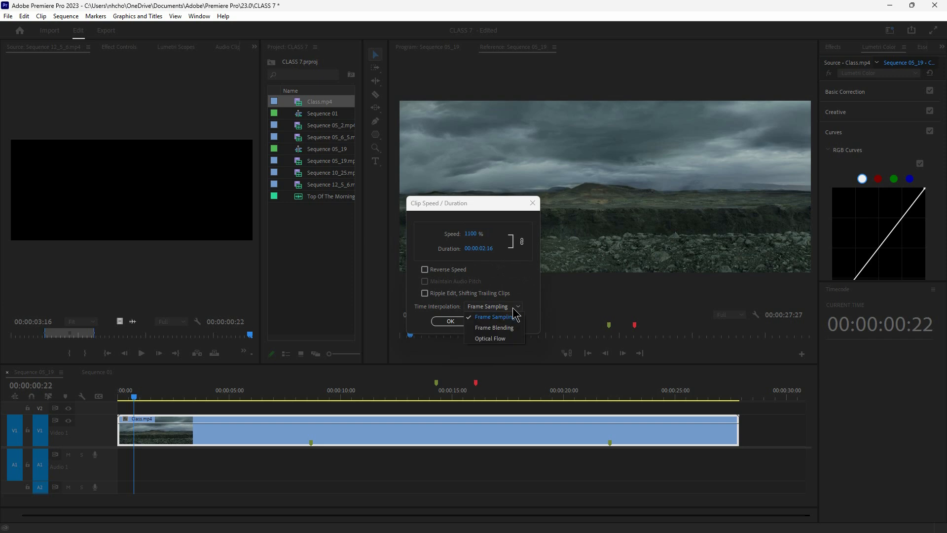
pyautogui.click(503, 340)
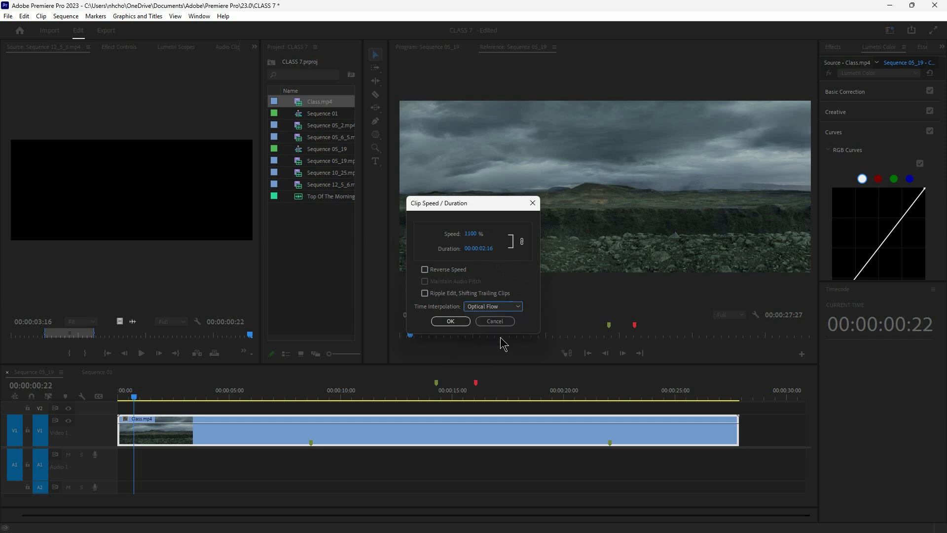
pyautogui.click(450, 321)
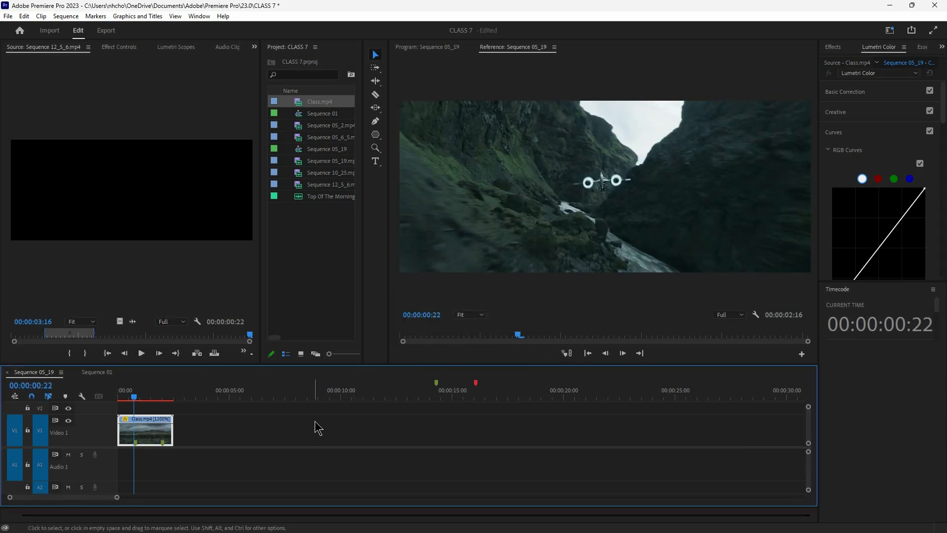
pyautogui.moveTo(134, 397); pyautogui.dragTo(96, 397)
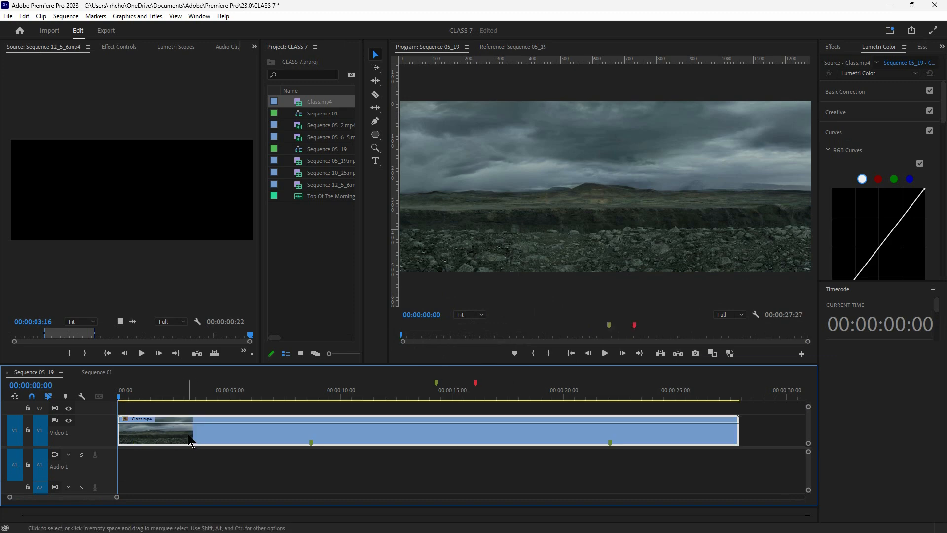
pyautogui.hotkey('ctrl', 'z')
# - Set the Class.mp4 clip's speed to 1100% with Optical Flow time interpolation
pyautogui.rightClick(518, 424)
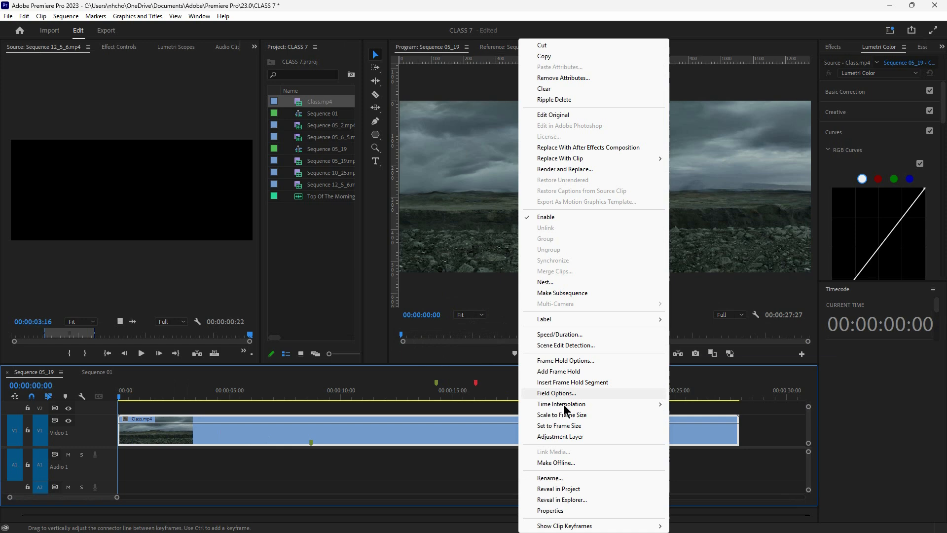
pyautogui.click(546, 336)
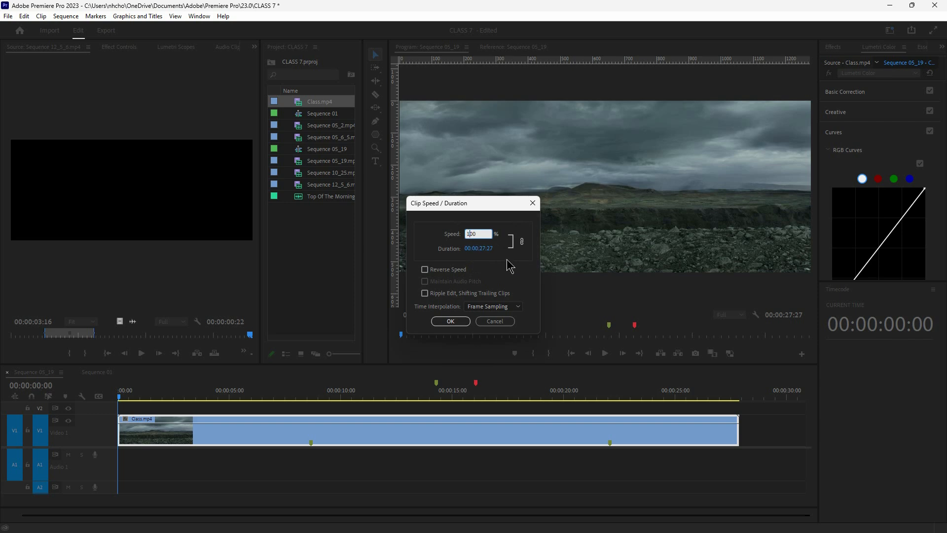
pyautogui.write('1')
pyautogui.click(535, 295)
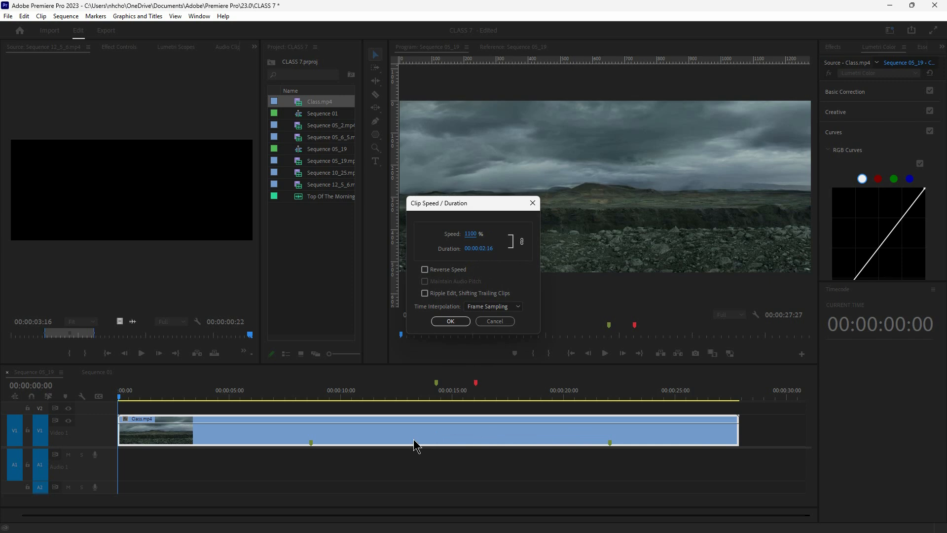
pyautogui.click(492, 308)
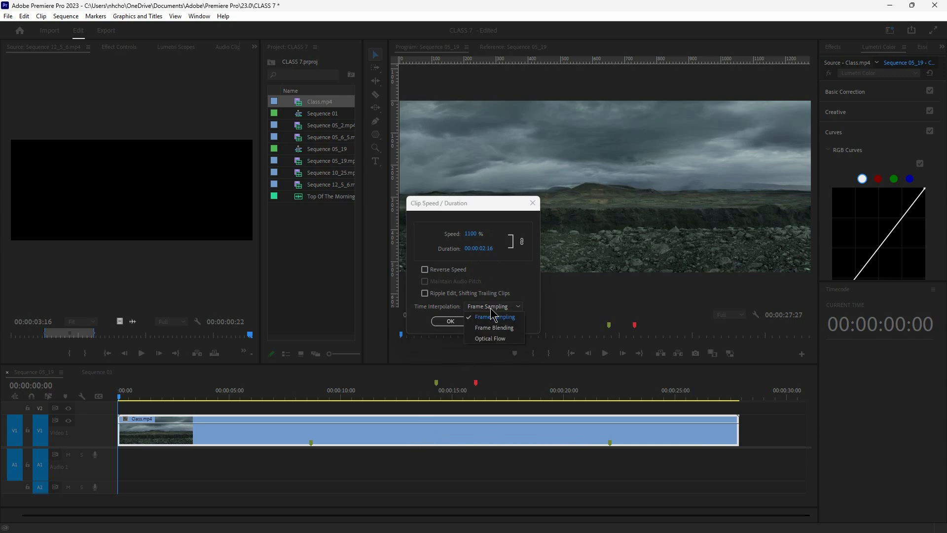
pyautogui.click(493, 339)
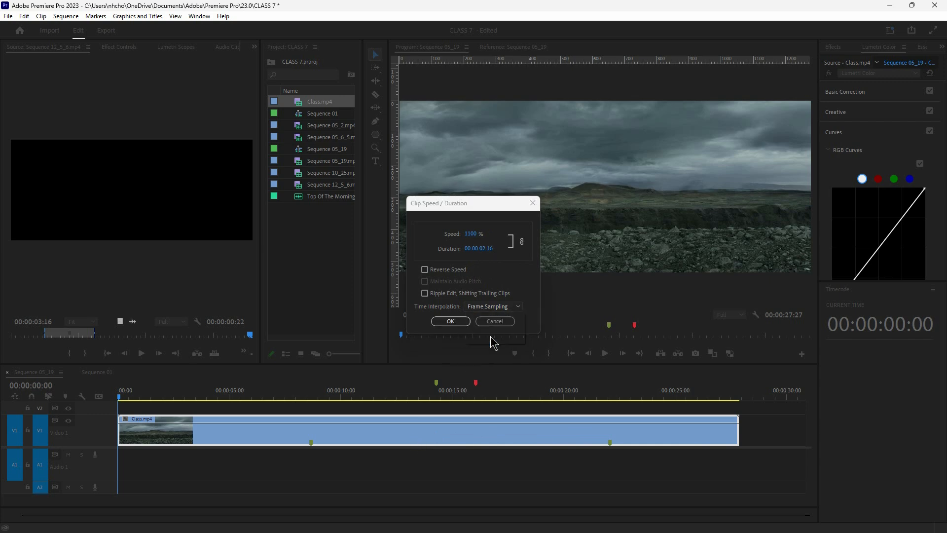
pyautogui.click(450, 321)
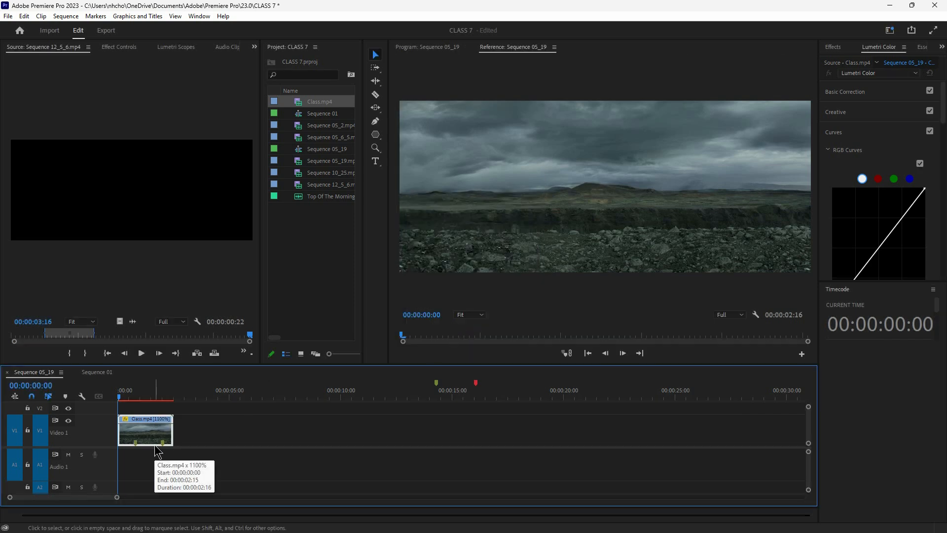
# - Render and play the fast-forwarded Class.mp4 clip, and highlight the Creating Flip Video topic in the Word class outline
pyautogui.press('Return')
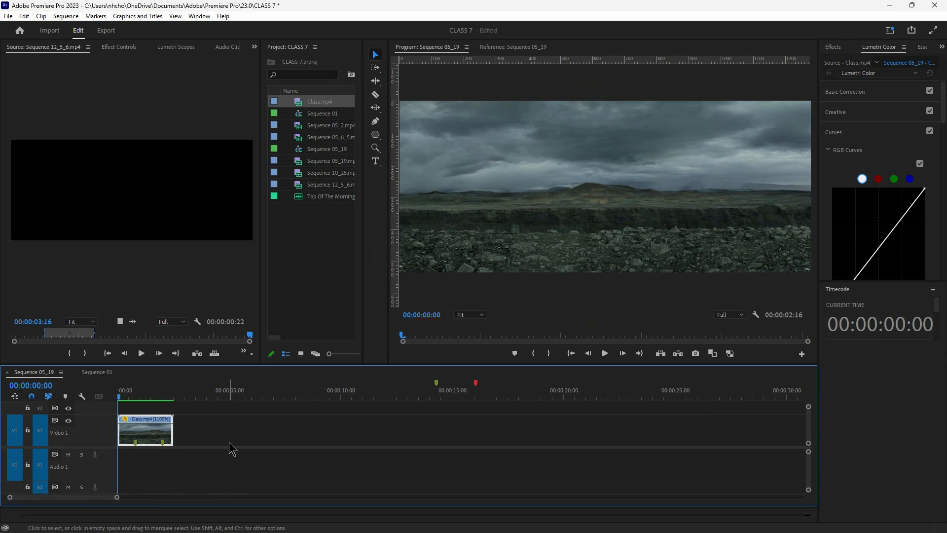
pyautogui.press('space')
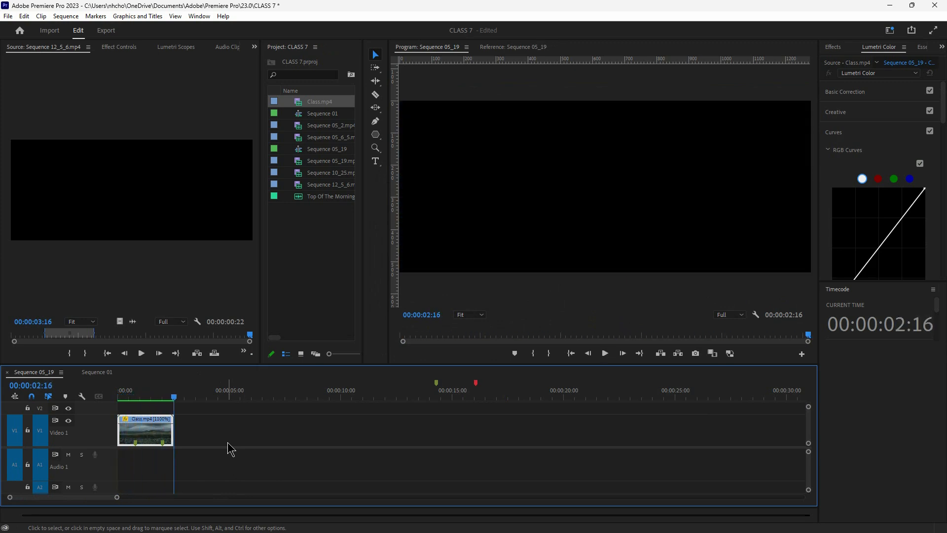
pyautogui.press('space')
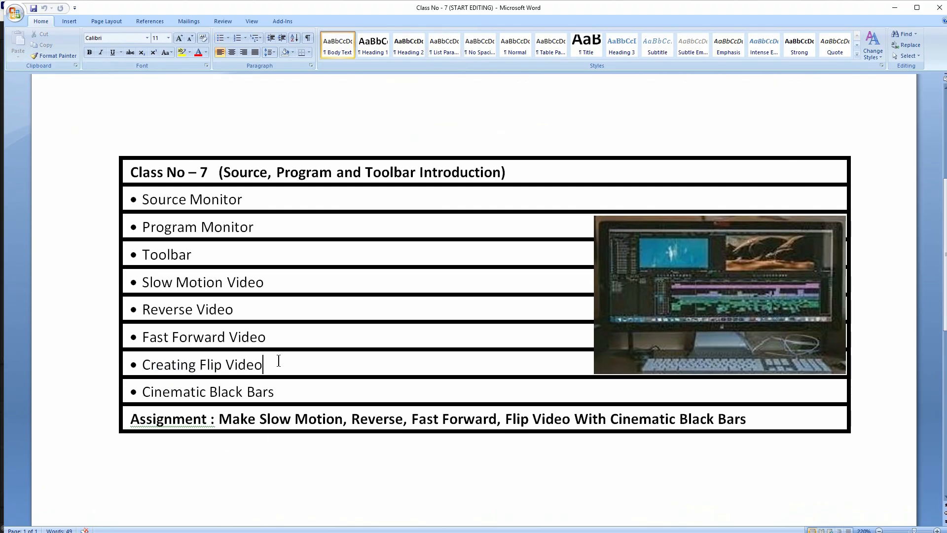
pyautogui.moveTo(279, 361); pyautogui.dragTo(142, 365)
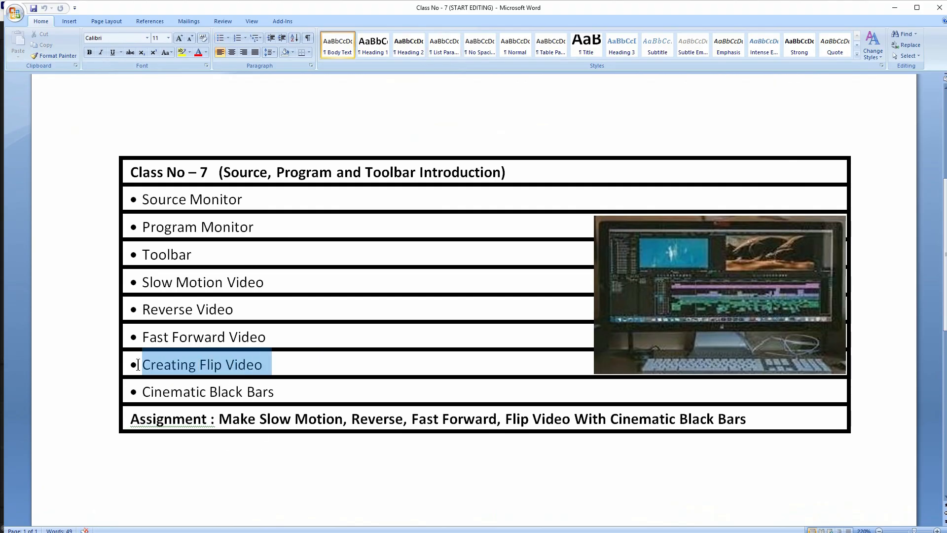
pyautogui.click(894, 8)
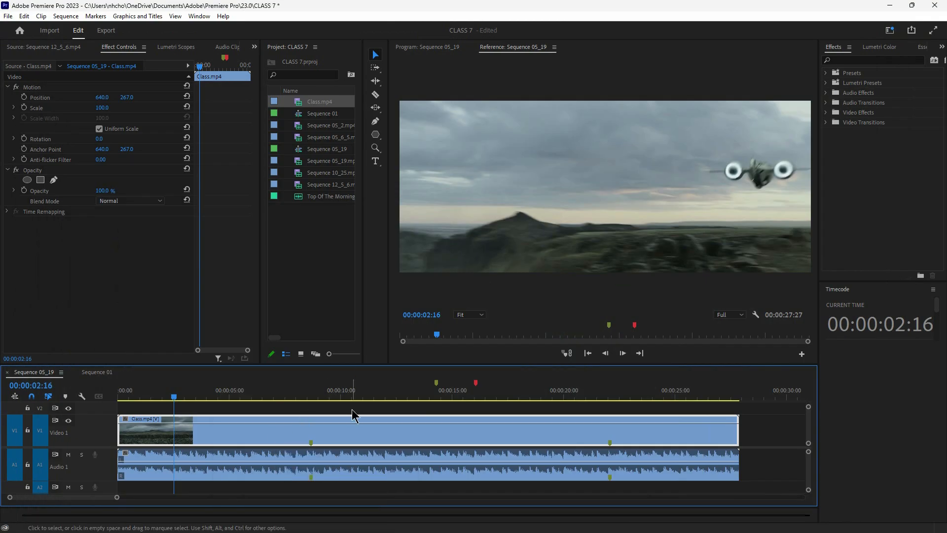
# - Move the playhead to 00:00:02:27, find the Basic 3D video effect, and apply it to the Class.mp4 clip on Video 1
pyautogui.moveTo(166, 401); pyautogui.dragTo(187, 401)
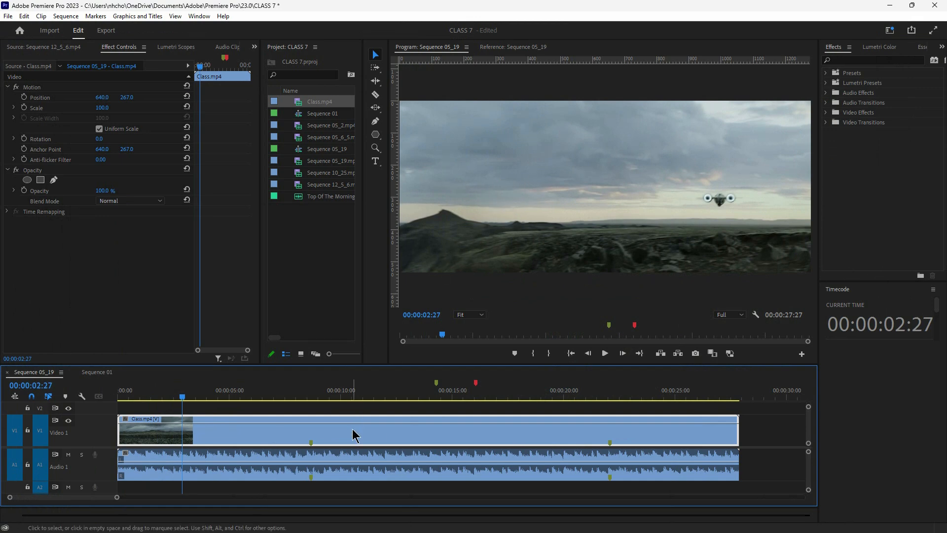
pyautogui.click(840, 49)
pyautogui.click(850, 60)
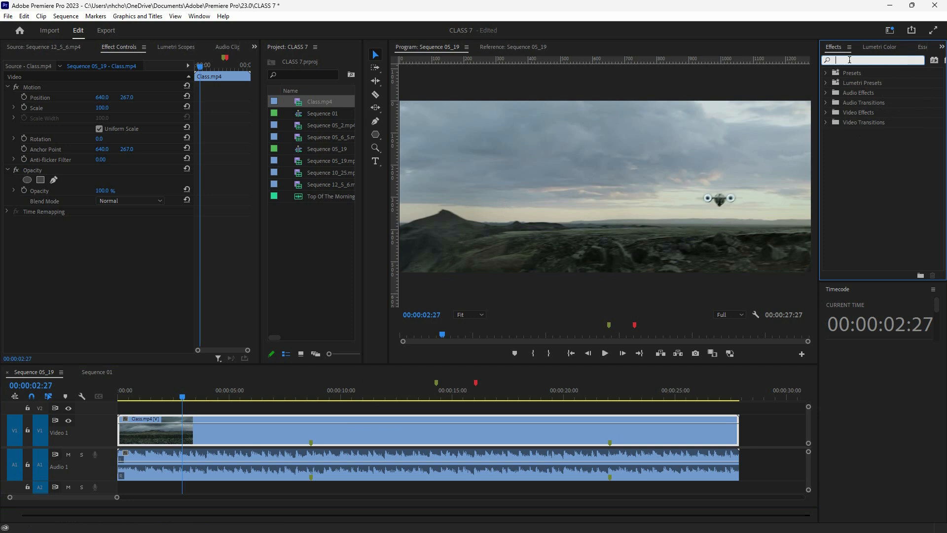
pyautogui.write('BA')
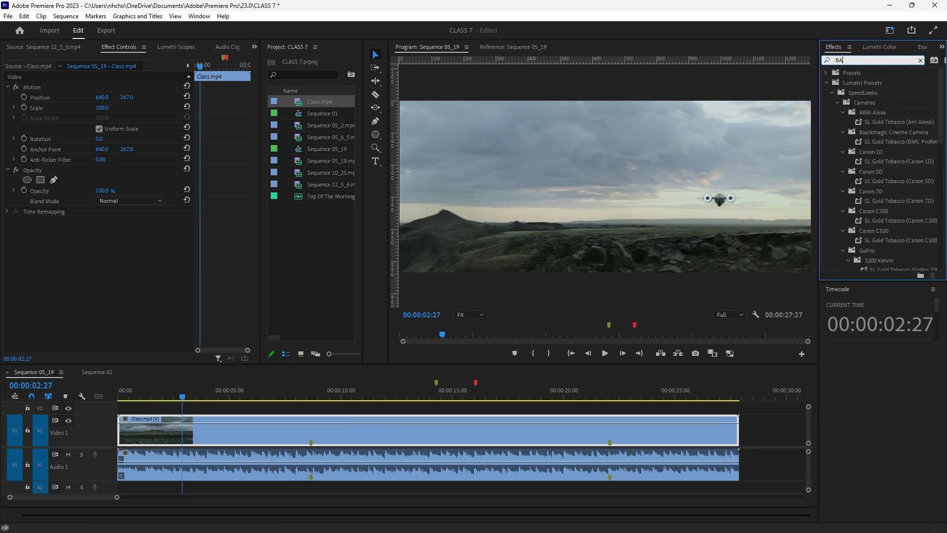
pyautogui.write('SIC 3D')
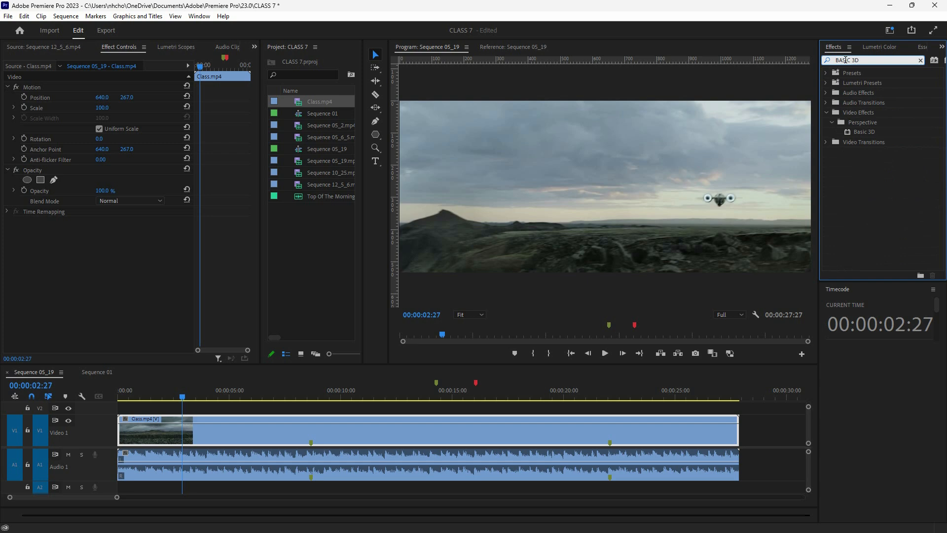
pyautogui.click(869, 133)
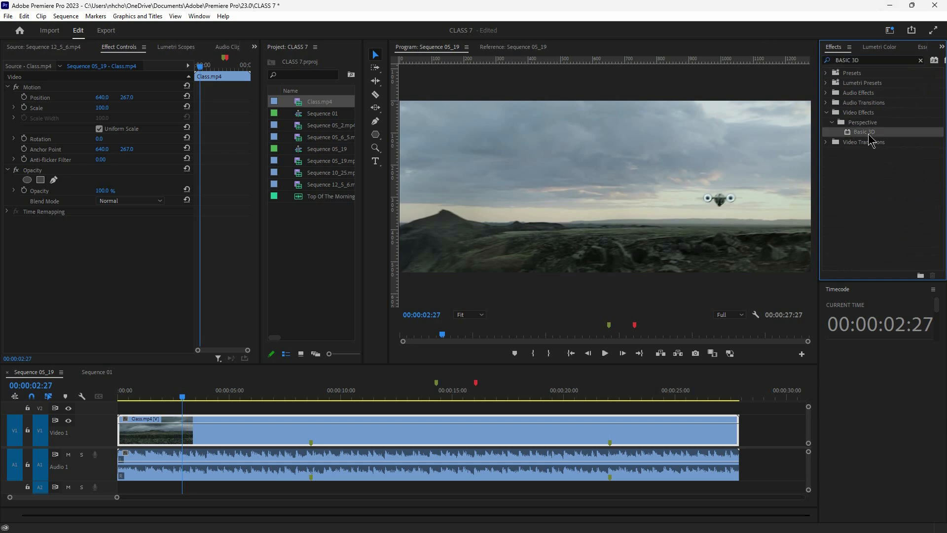
pyautogui.moveTo(868, 134); pyautogui.dragTo(247, 431)
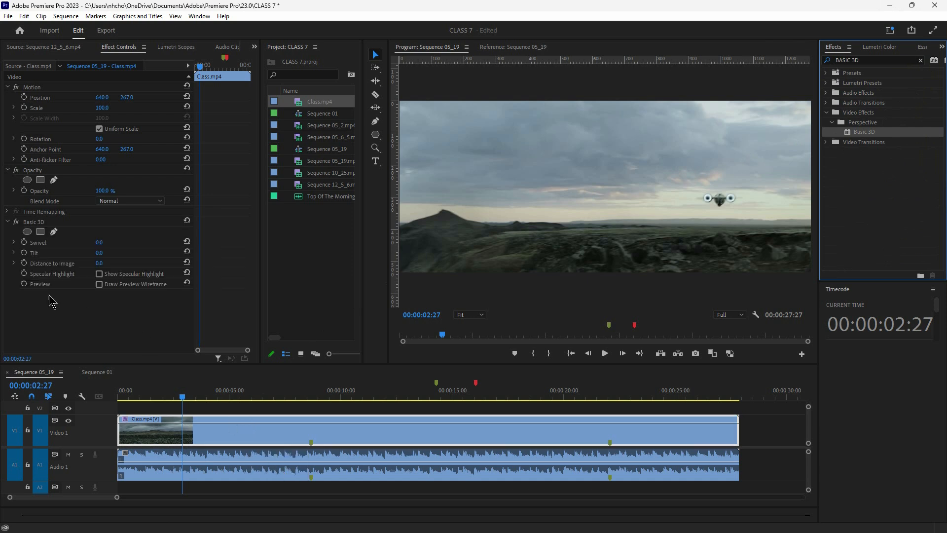
# - Try out the Basic 3D effect's Tilt on the Class.mp4 clip and rotate its Swivel to about 182°
pyautogui.click(49, 223)
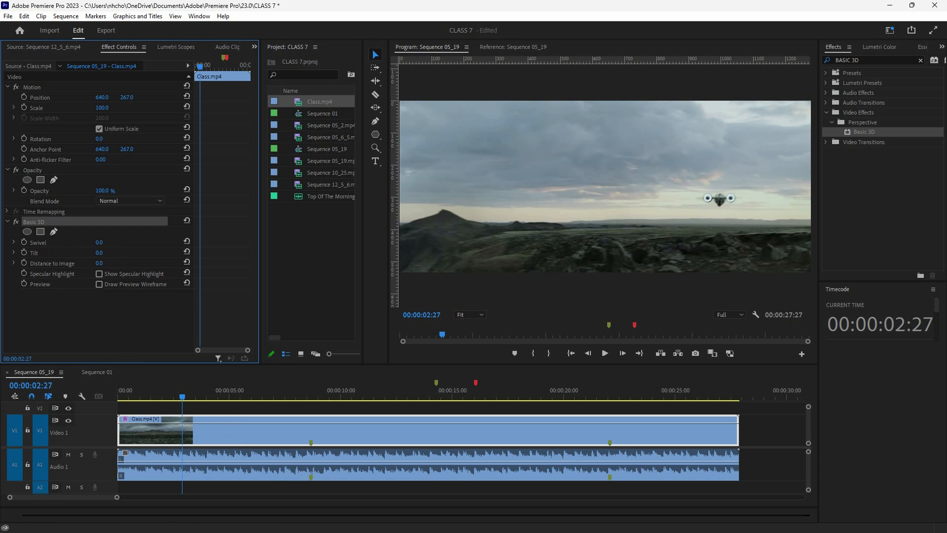
pyautogui.moveTo(99, 252); pyautogui.dragTo(130, 252)
pyautogui.moveTo(104, 253); pyautogui.dragTo(175, 253)
pyautogui.moveTo(100, 243); pyautogui.dragTo(189, 243)
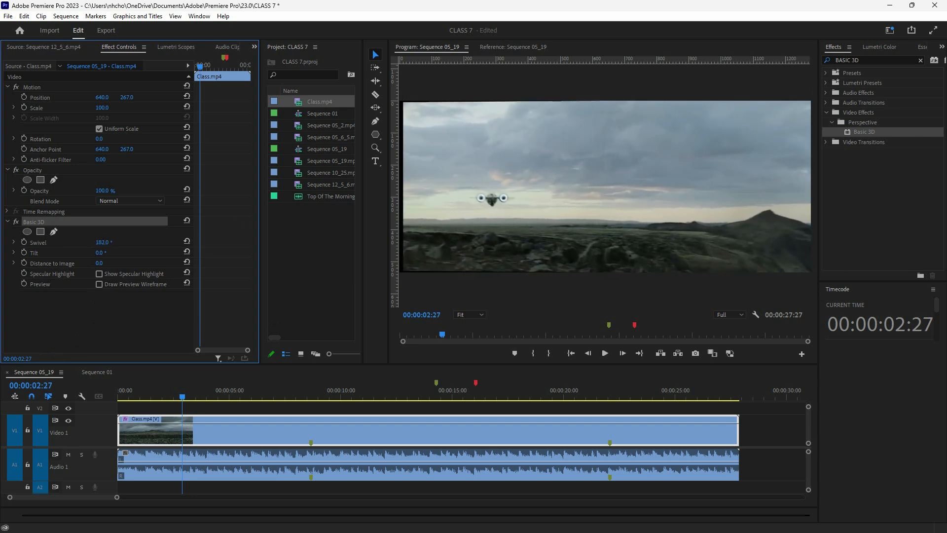
pyautogui.click(93, 315)
# - Set the Basic 3D Swivel to exactly 180°, and undo the swivel changes to restore the clip's original orientation
pyautogui.click(102, 242)
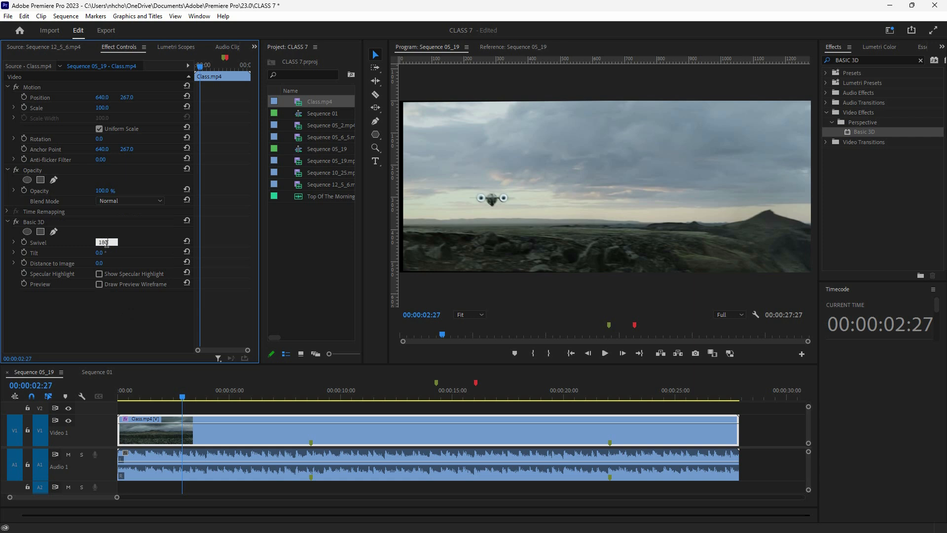
pyautogui.write('180')
pyautogui.press('Return')
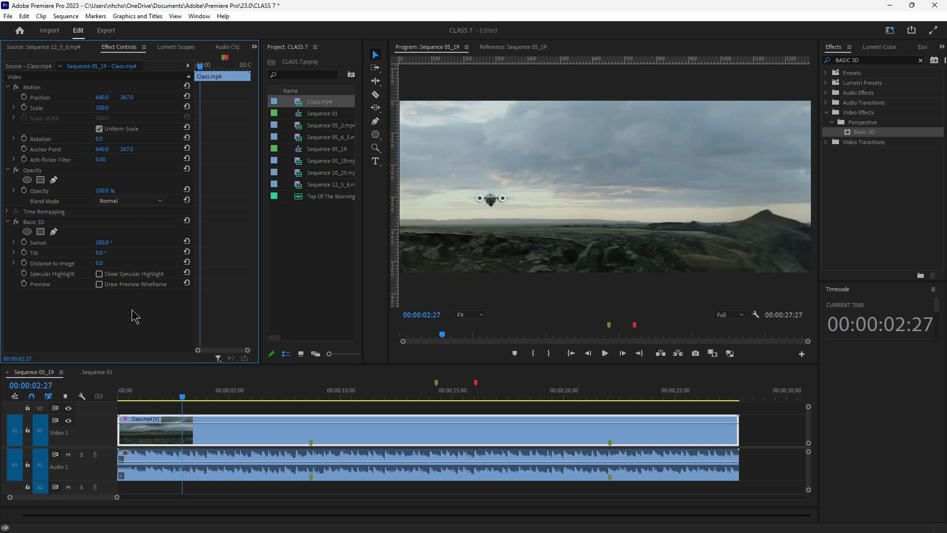
pyautogui.hotkey('ctrl', 'z')
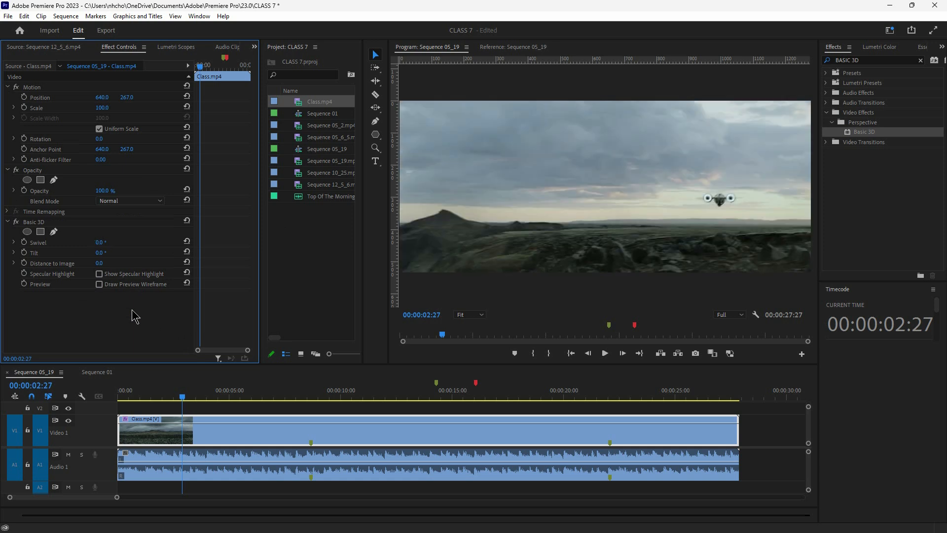
# - Flip the Class.mp4 clip horizontally with a Basic 3D Swivel of 180°, scrub through it, and return the playhead to the start
pyautogui.click(108, 242)
pyautogui.write('180')
pyautogui.press('Return')
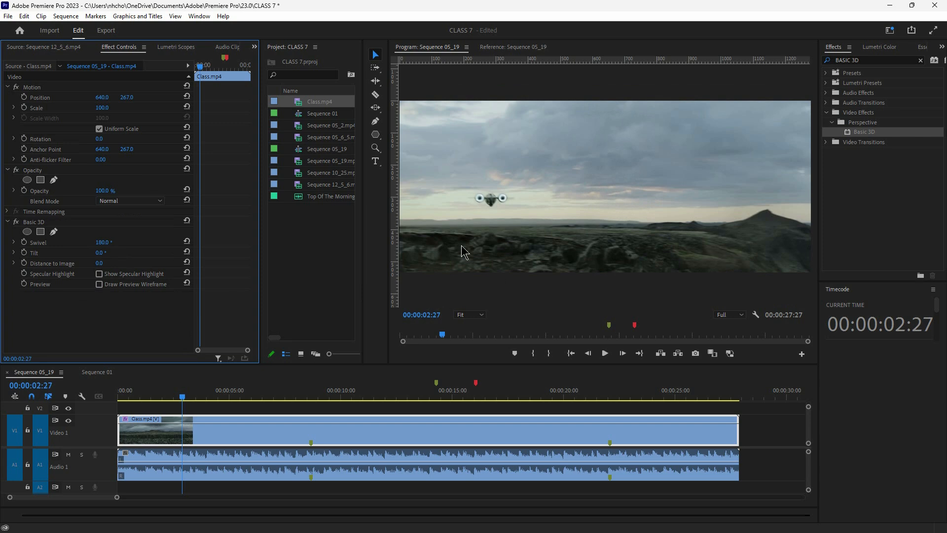
pyautogui.moveTo(183, 396); pyautogui.dragTo(672, 399)
pyautogui.moveTo(556, 400); pyautogui.dragTo(118, 398)
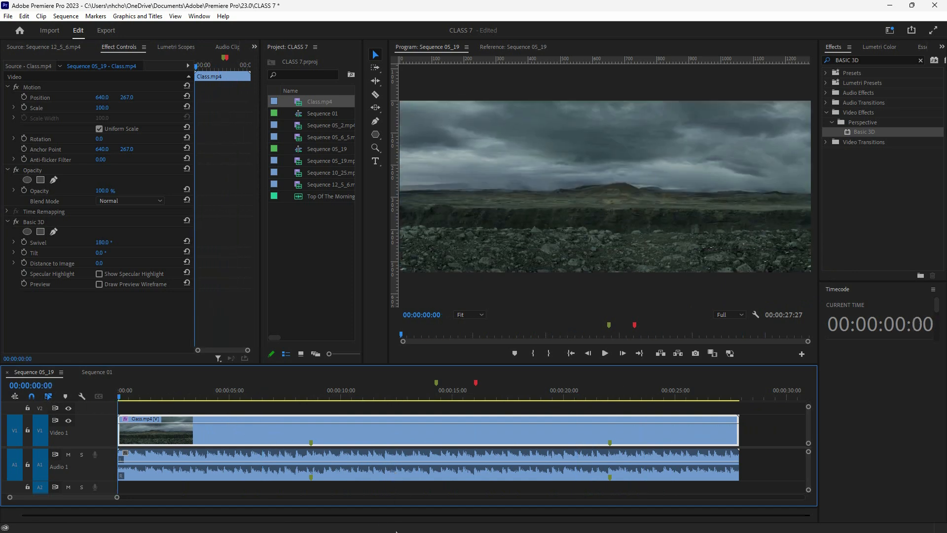
# - Check the next topic in the Word class outline, and undo the Basic 3D flip on the Class.mp4 clip in Premiere Pro
pyautogui.moveTo(464, 531)
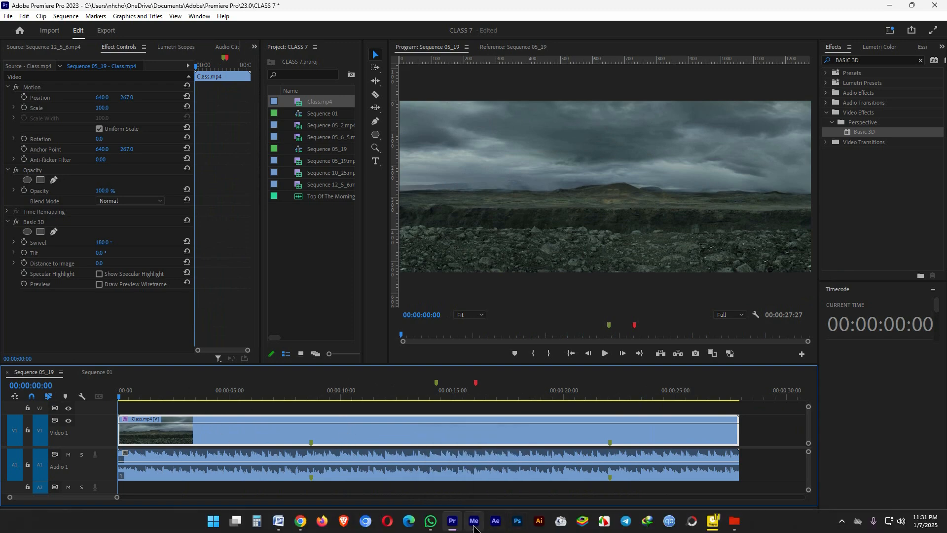
pyautogui.click(278, 523)
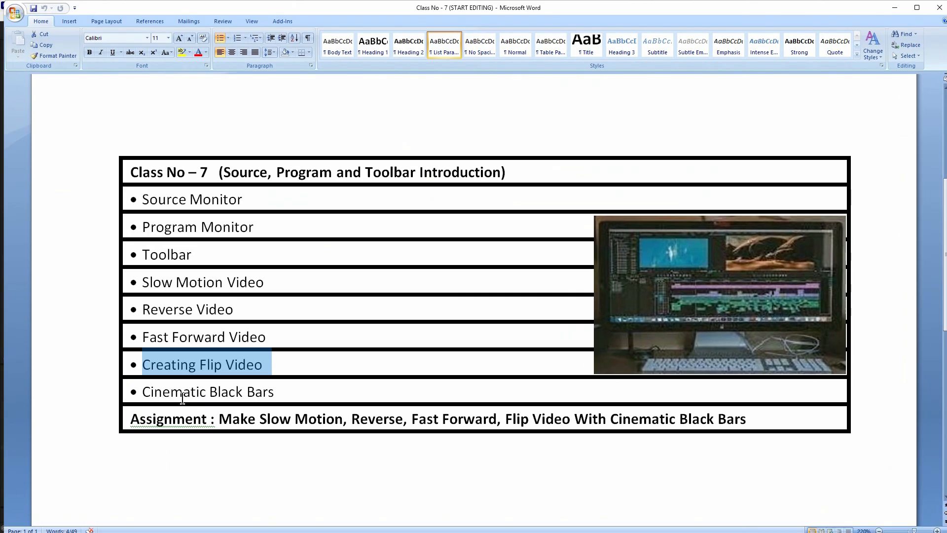
pyautogui.click(894, 7)
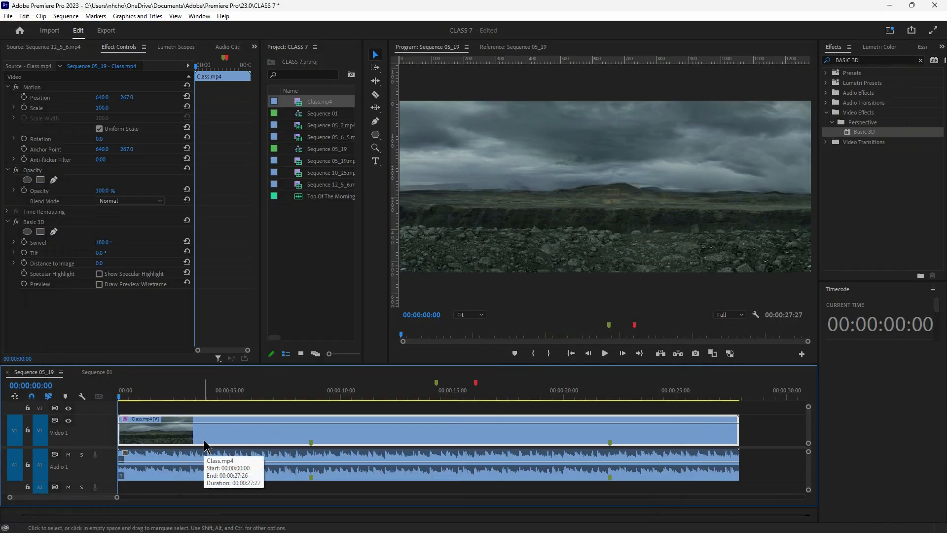
pyautogui.hotkey('ctrl', 'z')
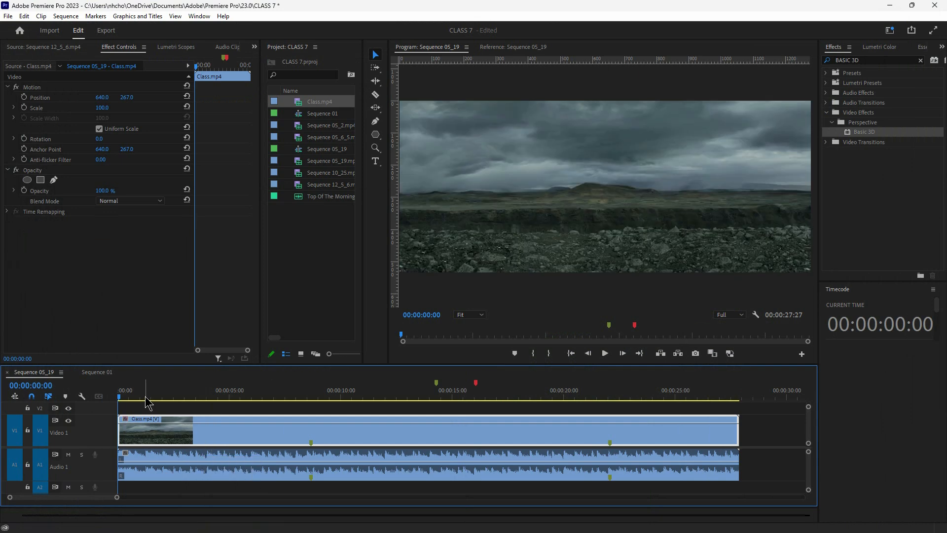
# - Play and scrub through the opening seconds of the Class.mp4 clip, and return the playhead to the start
pyautogui.press('space')
pyautogui.press('space')
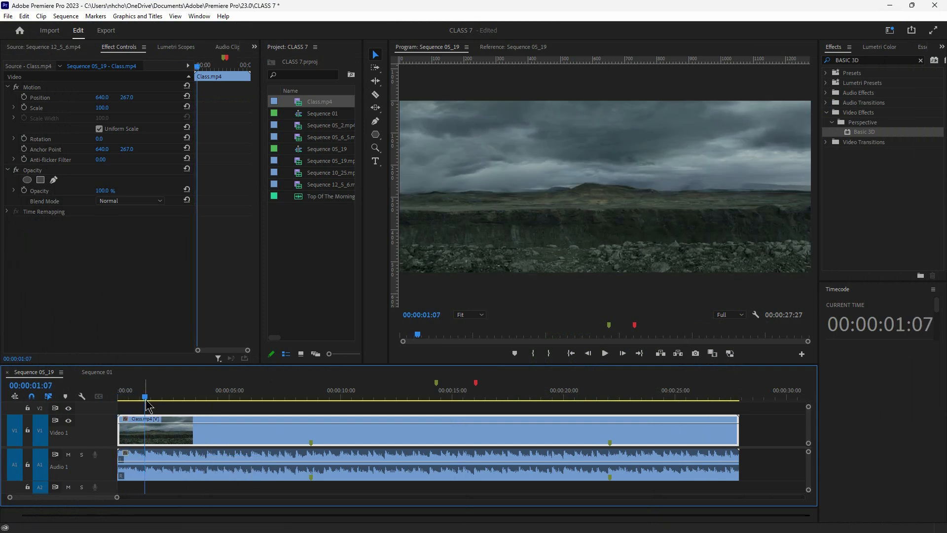
pyautogui.moveTo(184, 393); pyautogui.dragTo(242, 402)
pyautogui.press('Home')
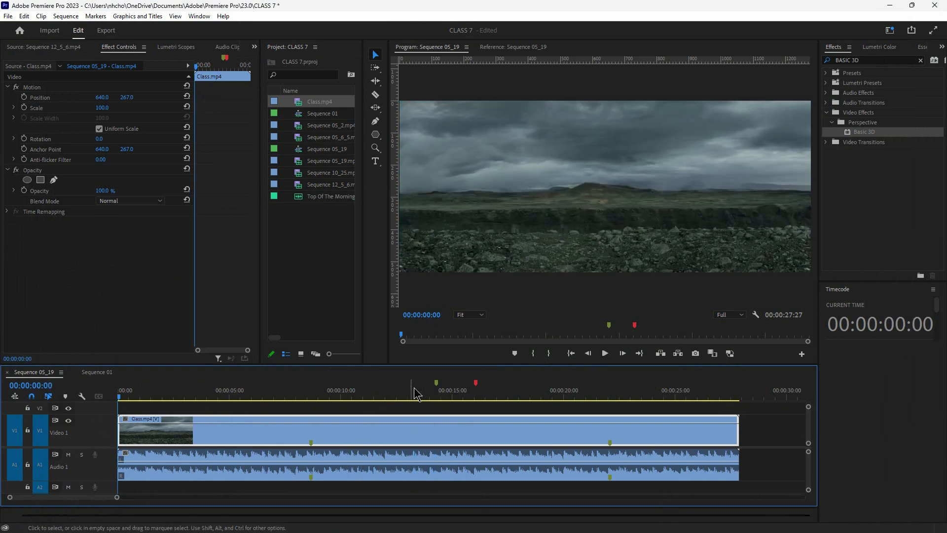
# - Find the Crop video effect by searching for "CROP" and apply it to the Class.mp4 clip on Video 1
pyautogui.click(920, 60)
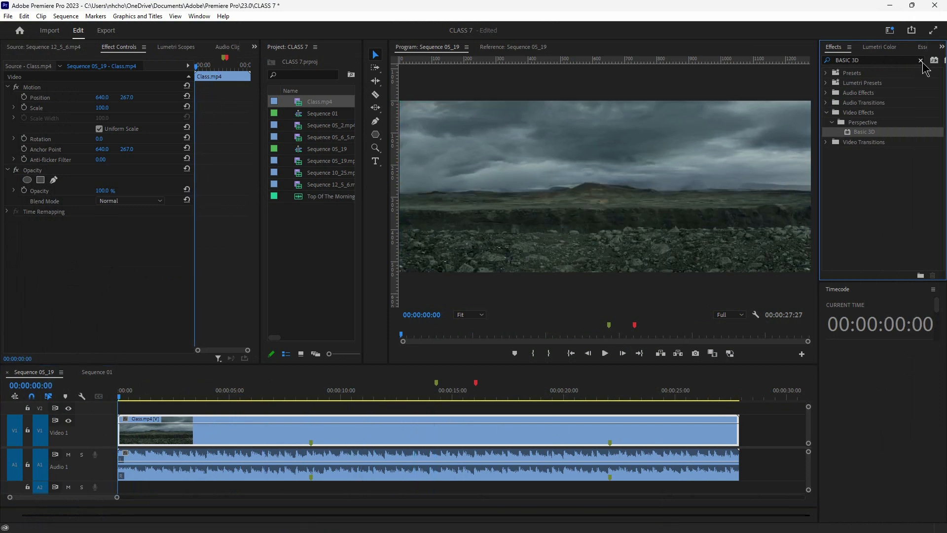
pyautogui.click(848, 57)
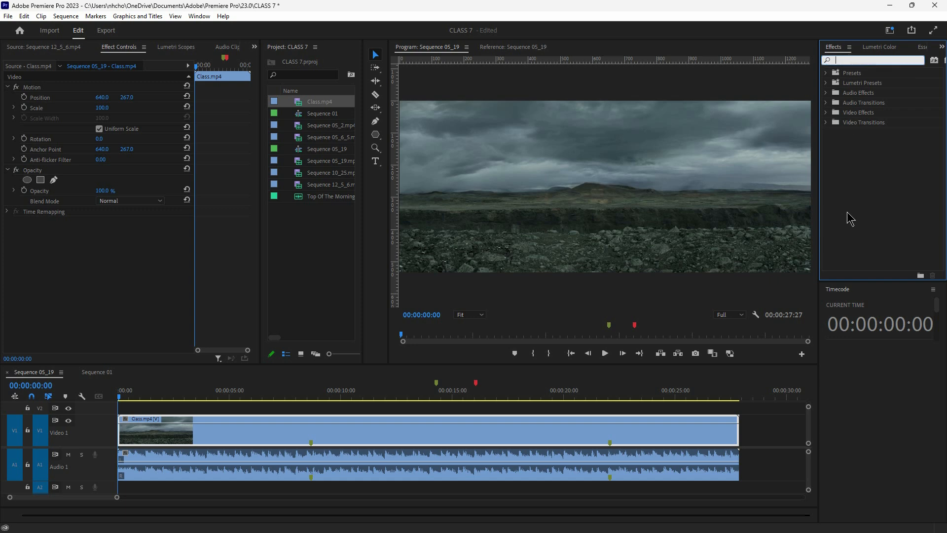
pyautogui.write('CROP')
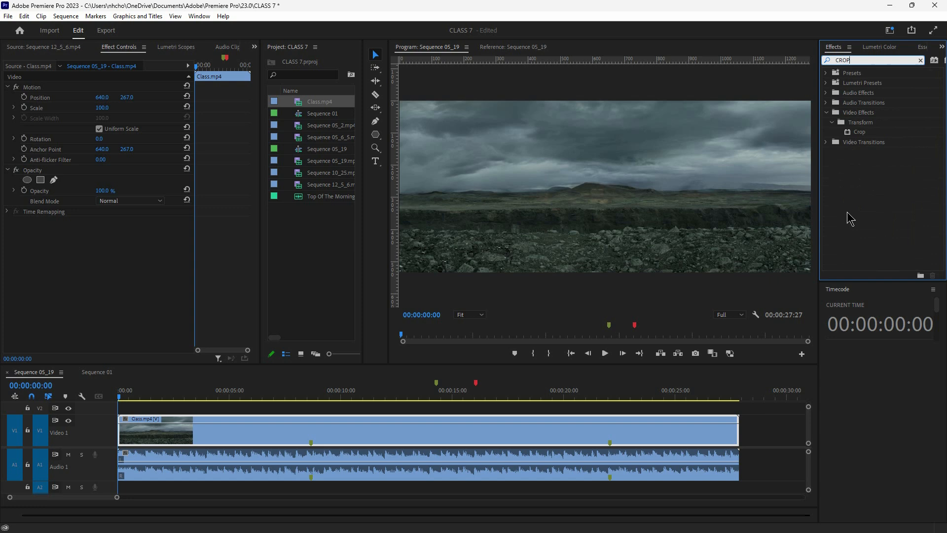
pyautogui.click(862, 134)
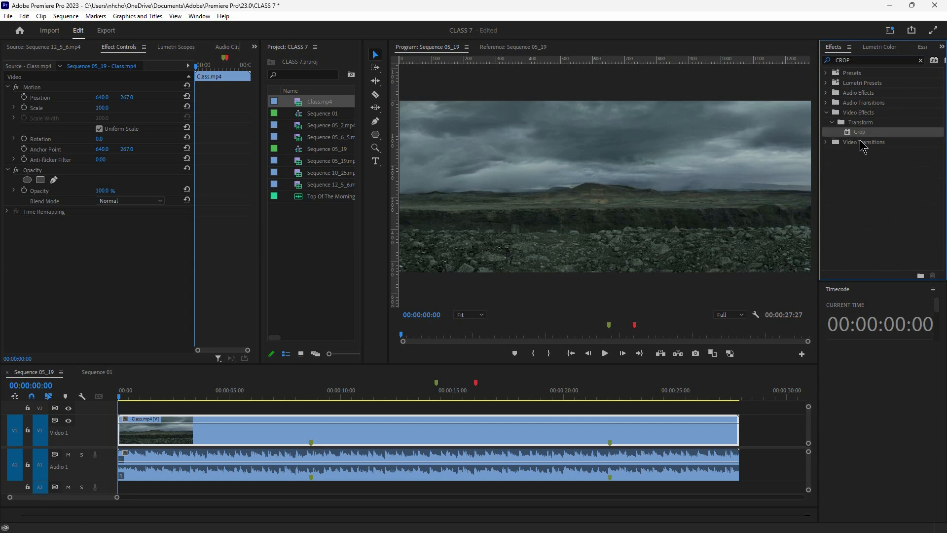
pyautogui.moveTo(320, 386); pyautogui.dragTo(272, 431)
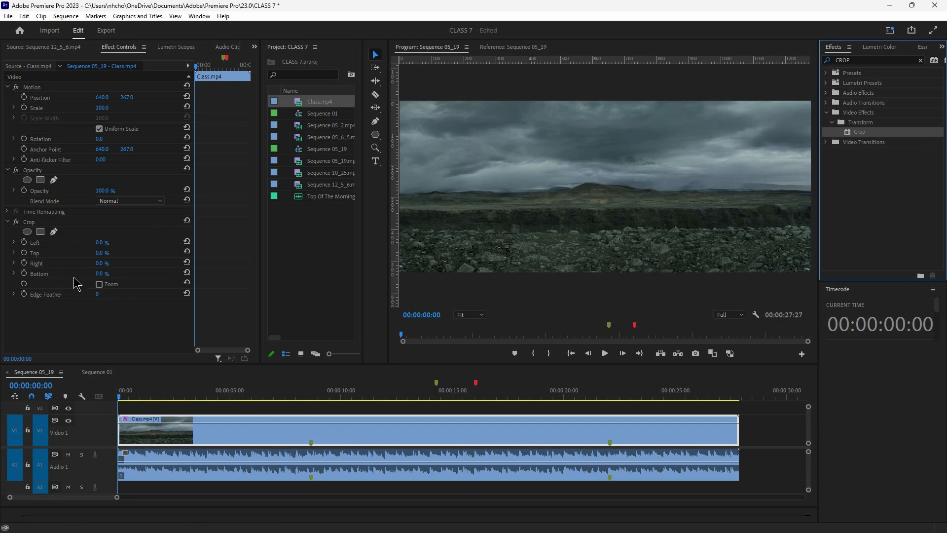
# - Set the Crop effect's Top and Bottom values to 12% on the Class.mp4 clip
pyautogui.moveTo(101, 245); pyautogui.dragTo(99, 273)
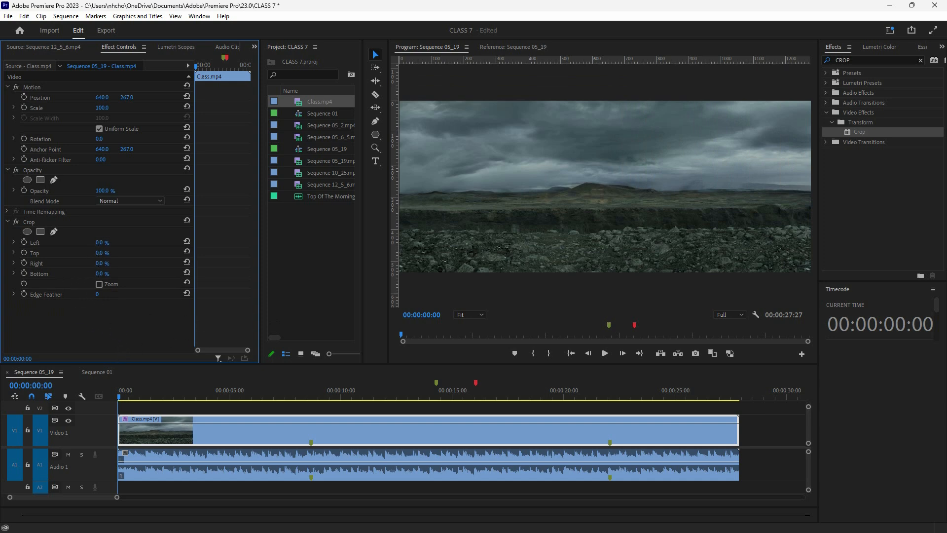
pyautogui.moveTo(102, 242); pyautogui.dragTo(115, 242)
pyautogui.moveTo(115, 242)
pyautogui.mouseDown()
pyautogui.moveTo(101, 242)
pyautogui.moveTo(118, 253)
pyautogui.mouseUp()
pyautogui.moveTo(117, 253); pyautogui.dragTo(92, 276)
pyautogui.click(99, 253)
pyautogui.write('12')
pyautogui.press('Return')
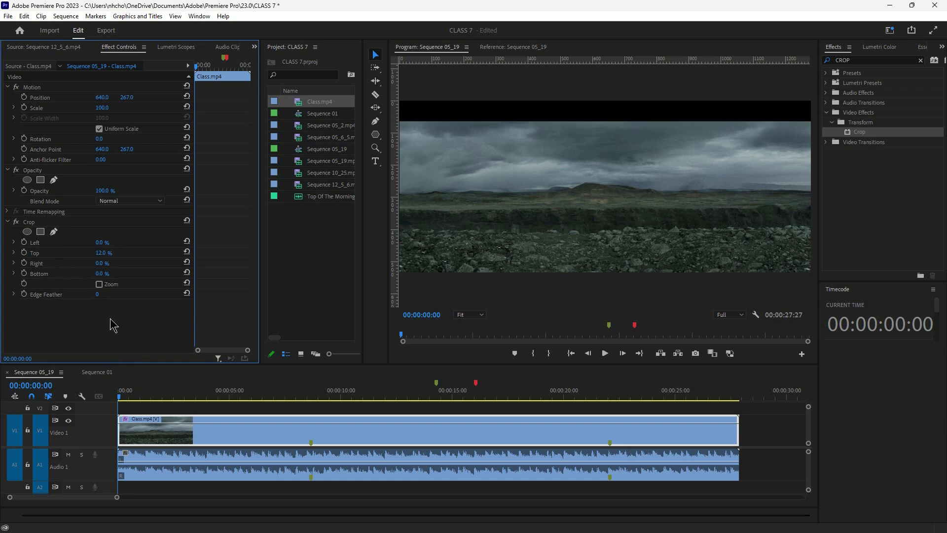
pyautogui.click(100, 273)
pyautogui.write('12')
pyautogui.press('Return')
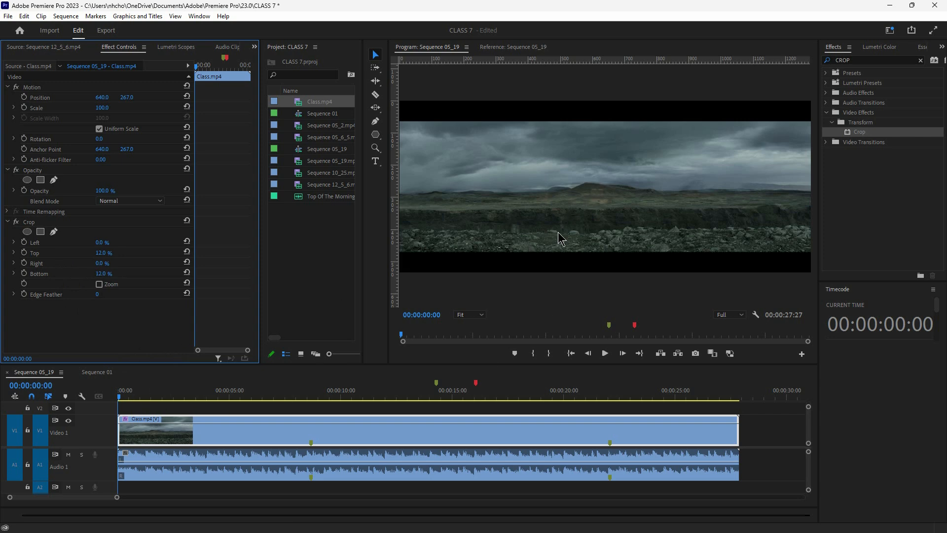
# - Play the clip with its black bars, return the playhead to the start, and undo the Top and Bottom crop values
pyautogui.press('space')
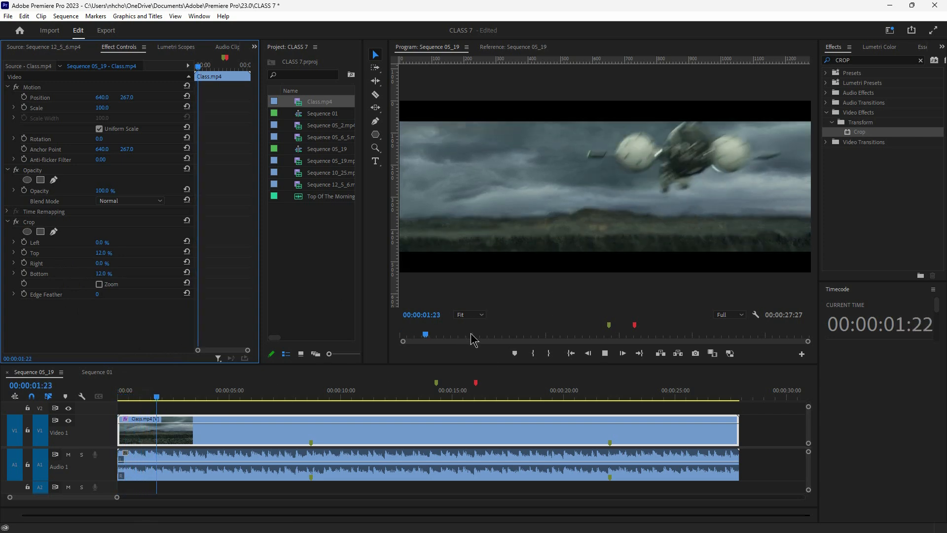
pyautogui.press('space')
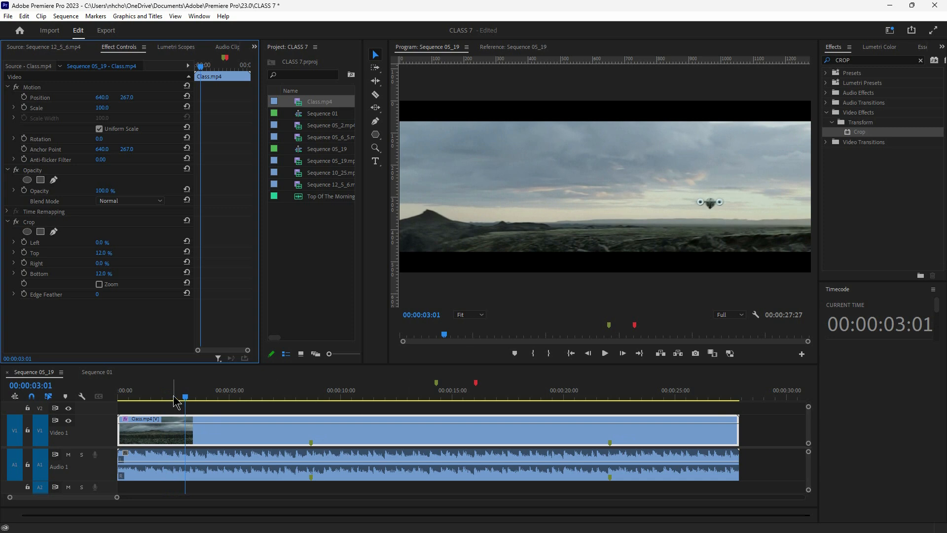
pyautogui.click(117, 398)
pyautogui.moveTo(142, 401); pyautogui.dragTo(103, 402)
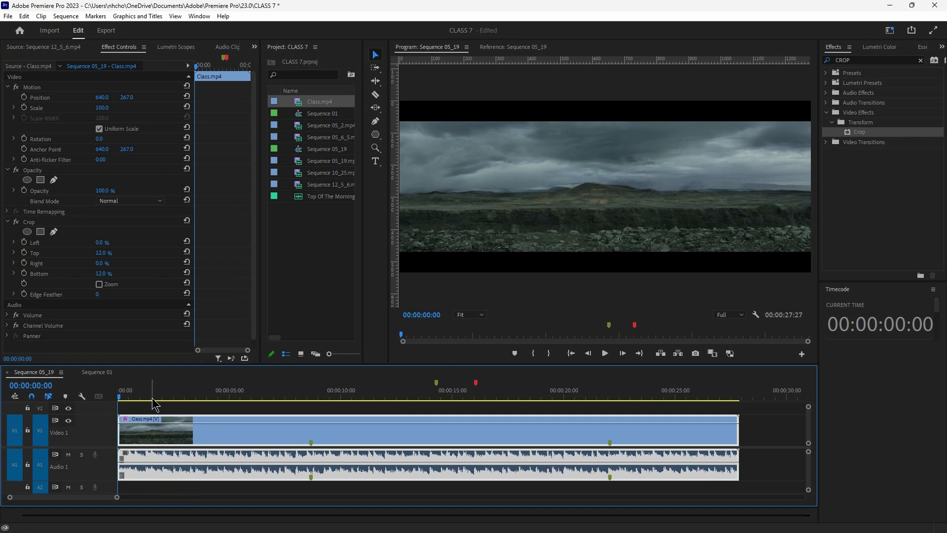
pyautogui.hotkey('ctrl', 'z')
pyautogui.hotkey('ctrl', 'z')
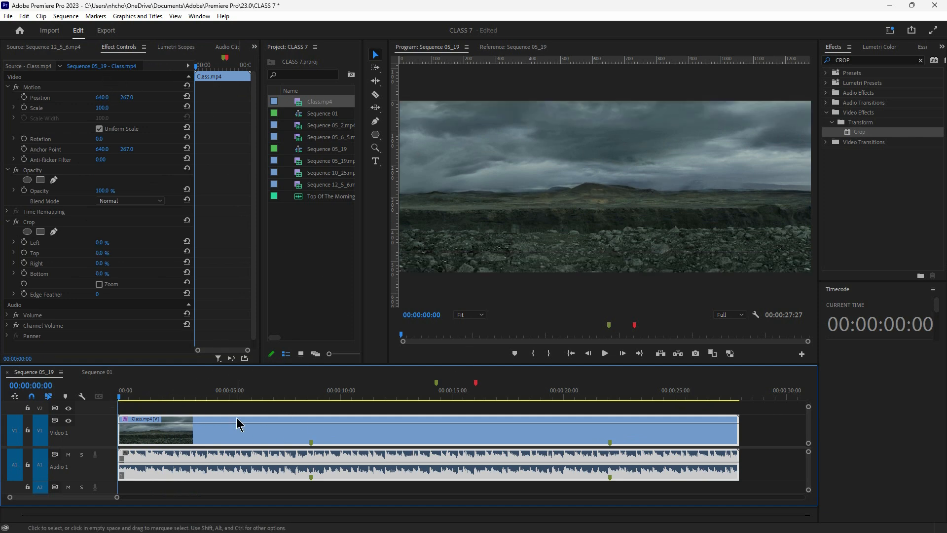
# - Crop the Class.mp4 clip again with Top at 12% and Bottom at 12%
pyautogui.click(101, 264)
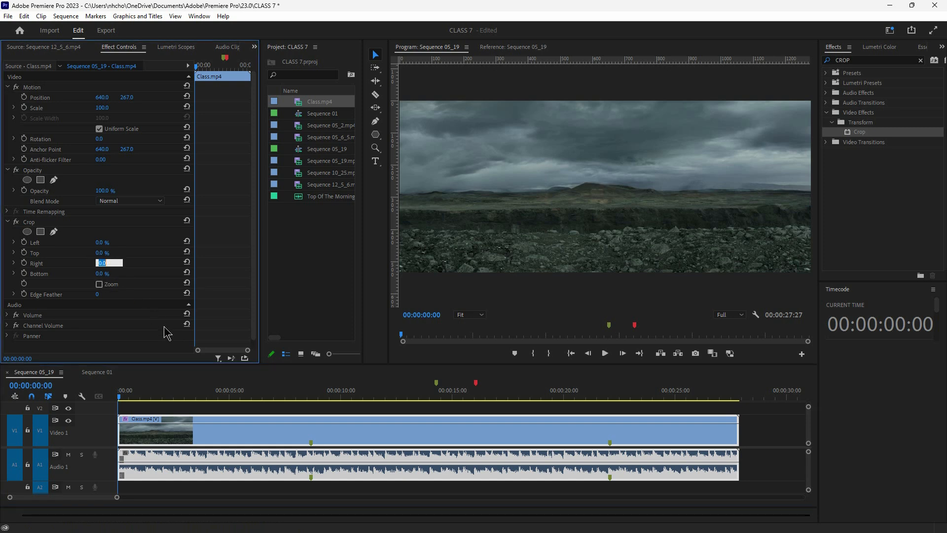
pyautogui.click(102, 253)
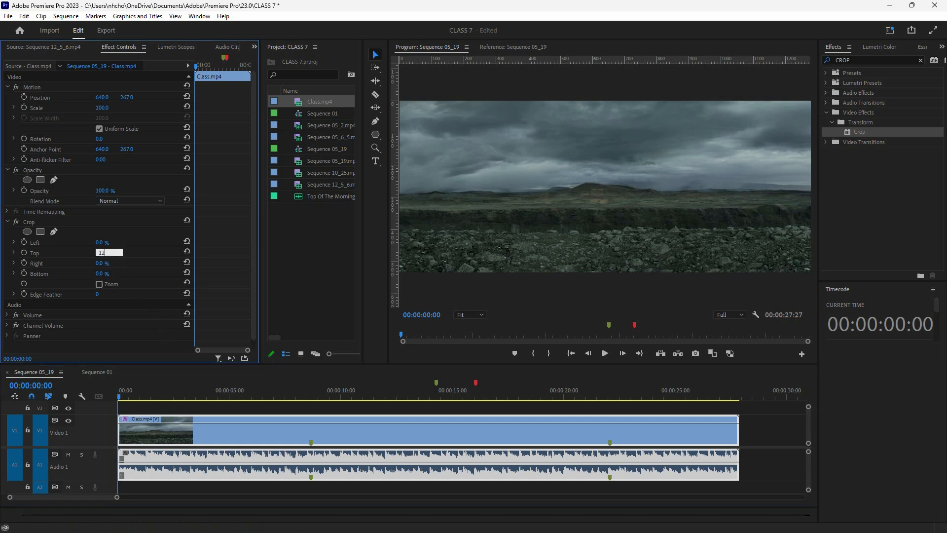
pyautogui.click(137, 326)
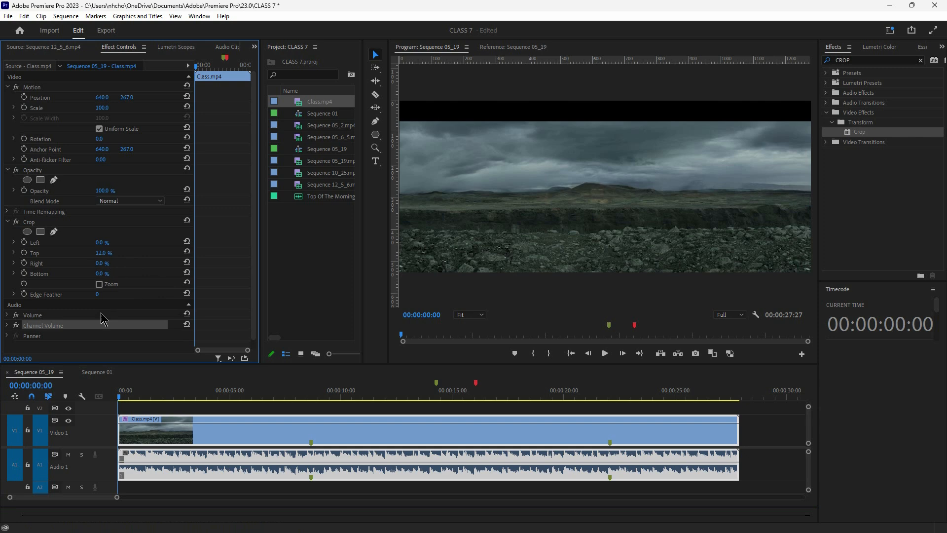
pyautogui.click(98, 274)
pyautogui.write('12')
pyautogui.click(170, 348)
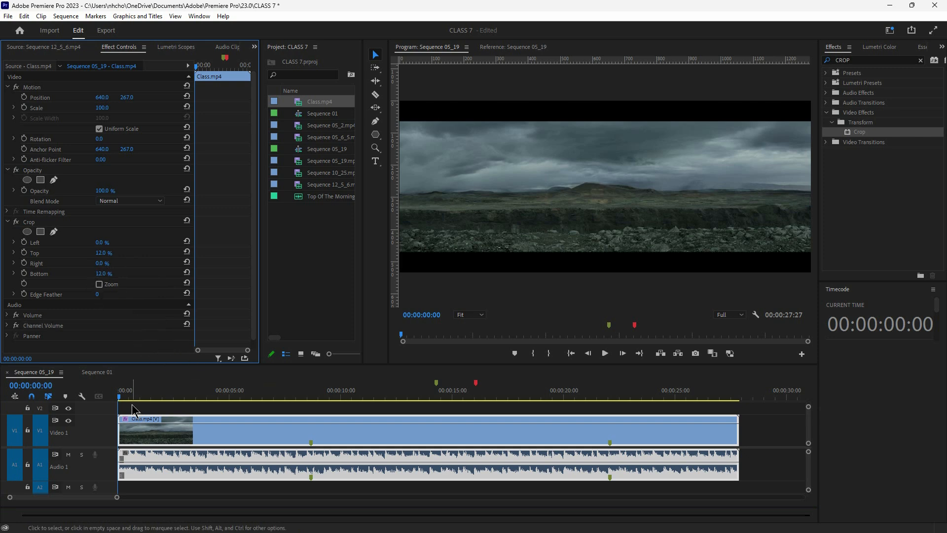
# - Add keyframes for the Crop effect's Top and Bottom at 00:00:03:16
pyautogui.moveTo(162, 396); pyautogui.dragTo(196, 397)
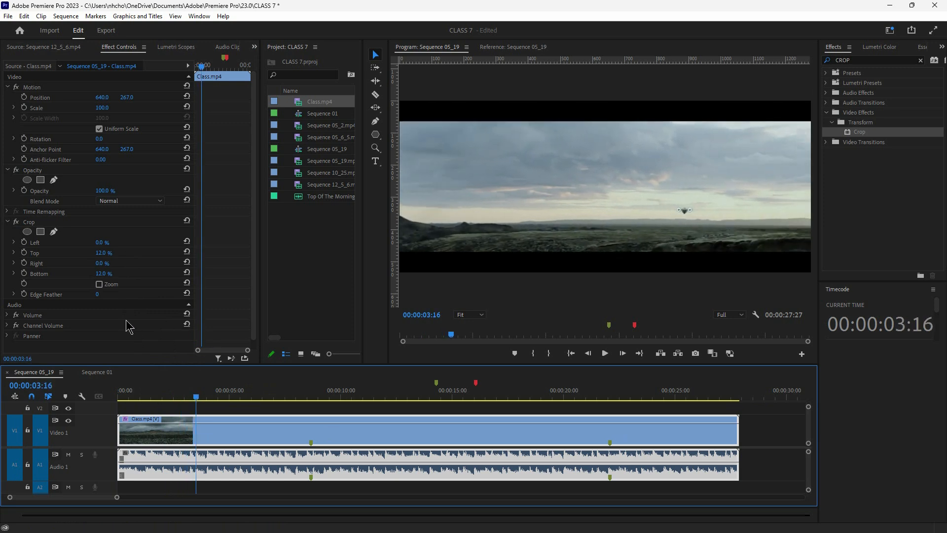
pyautogui.click(24, 253)
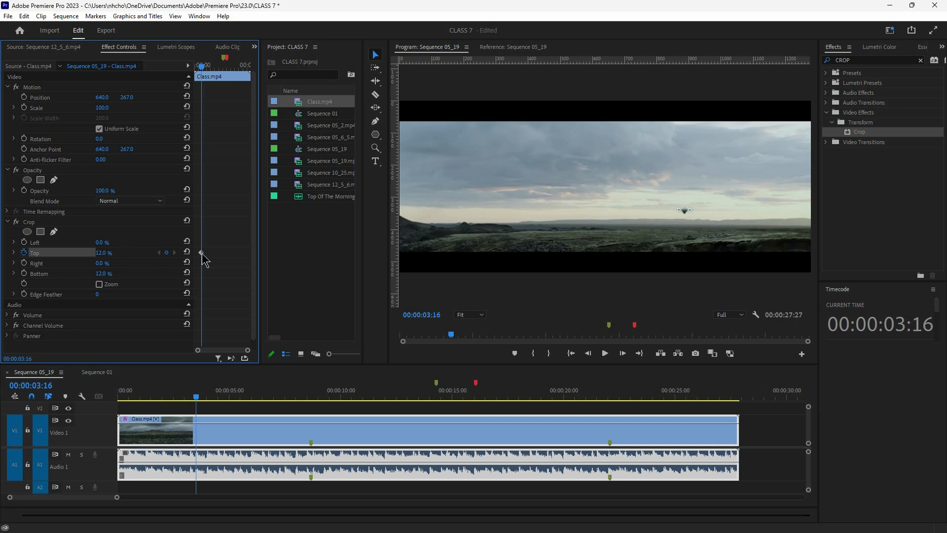
pyautogui.click(25, 274)
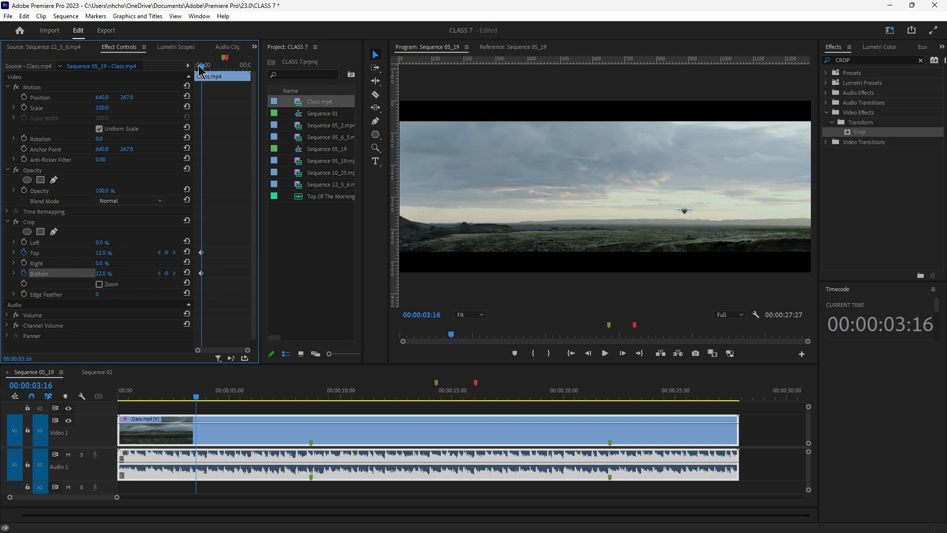
# - Keyframe the Crop effect's Top and Bottom at 0% at the start of the clip
pyautogui.moveTo(203, 71); pyautogui.dragTo(193, 73)
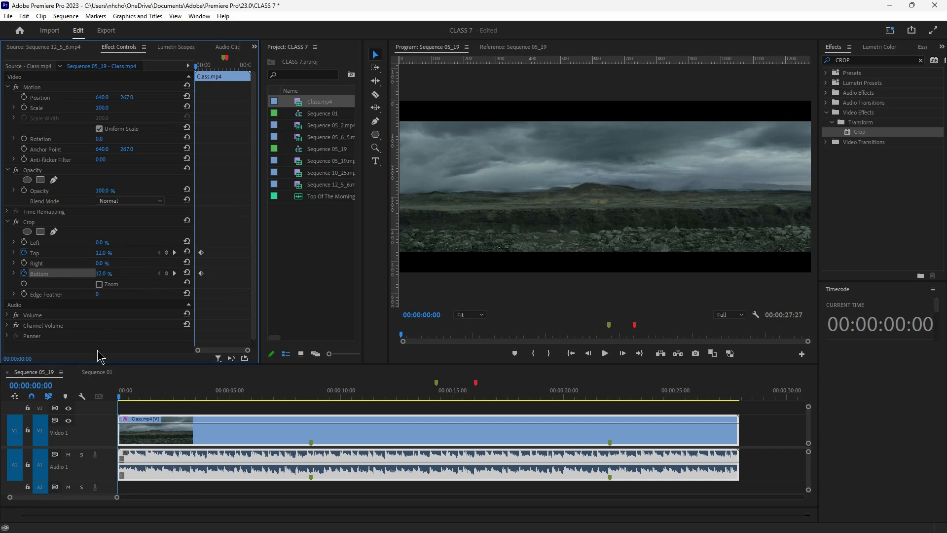
pyautogui.click(117, 402)
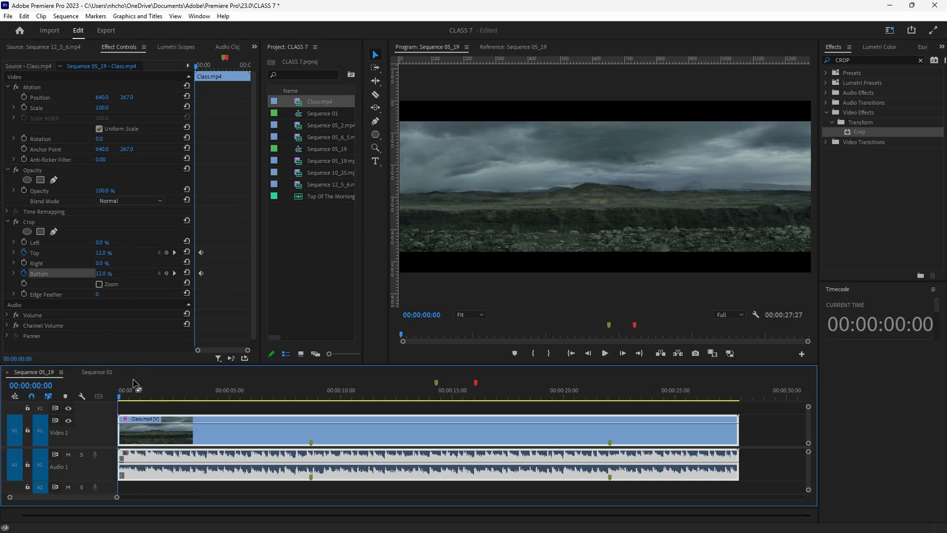
pyautogui.click(100, 253)
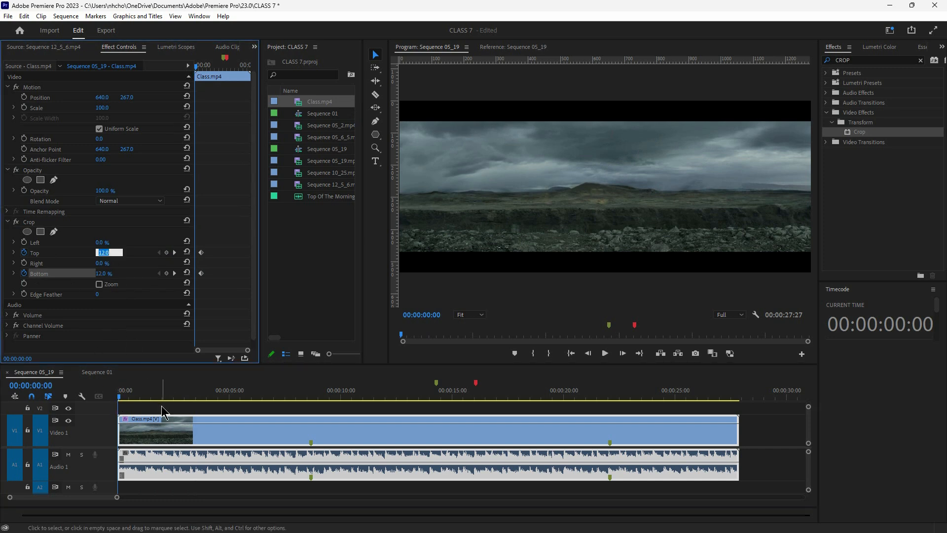
pyautogui.click(134, 346)
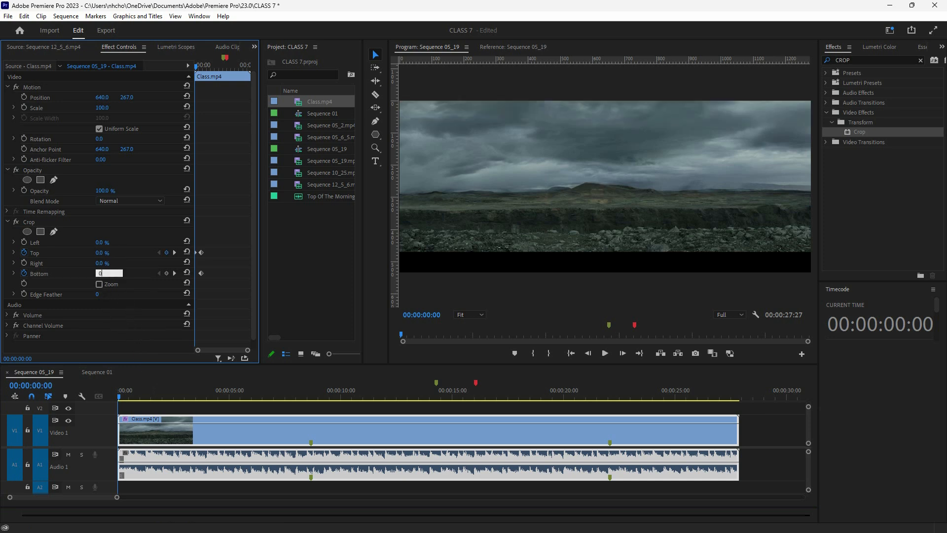
pyautogui.press('Return')
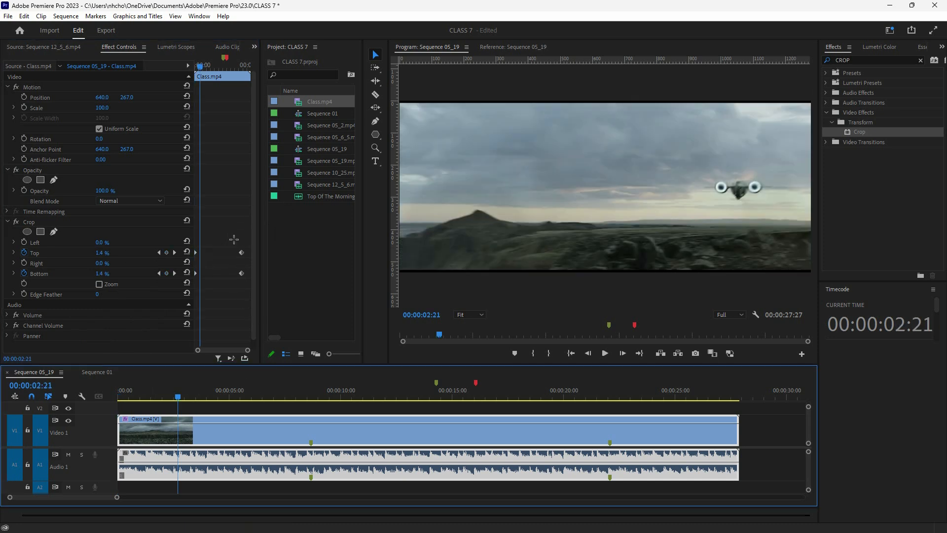
# - Move the ending Crop Top and Bottom keyframes to about 5 seconds, and play the animation from the start
pyautogui.moveTo(234, 240); pyautogui.dragTo(211, 277)
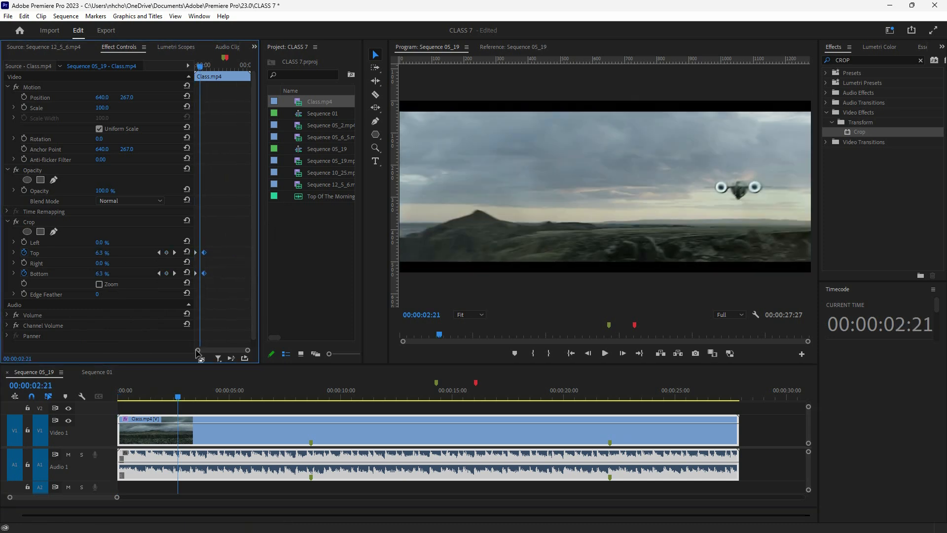
pyautogui.click(88, 416)
pyautogui.press('Home')
pyautogui.press('space')
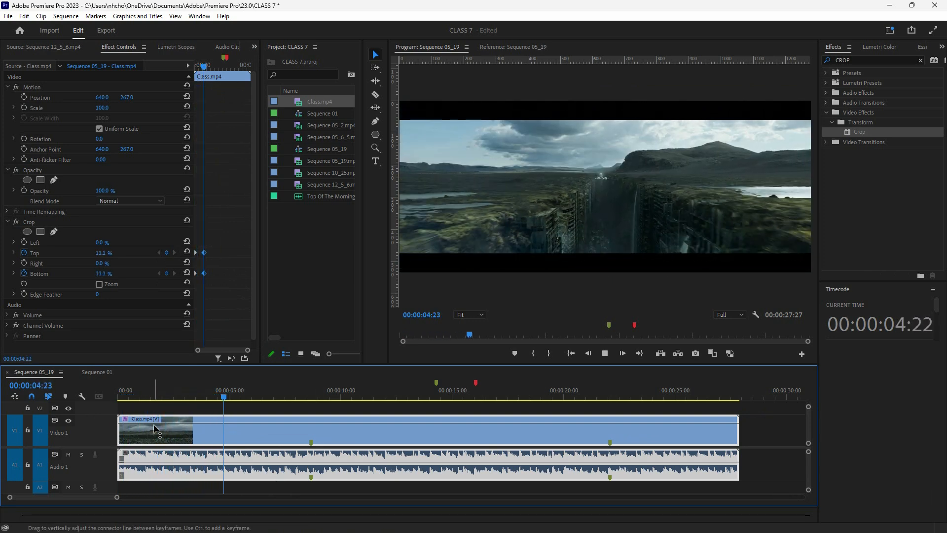
pyautogui.press('space')
# - Mute the Audio 1 track, replay the black bars animation, and return the playhead to the start
pyautogui.click(68, 454)
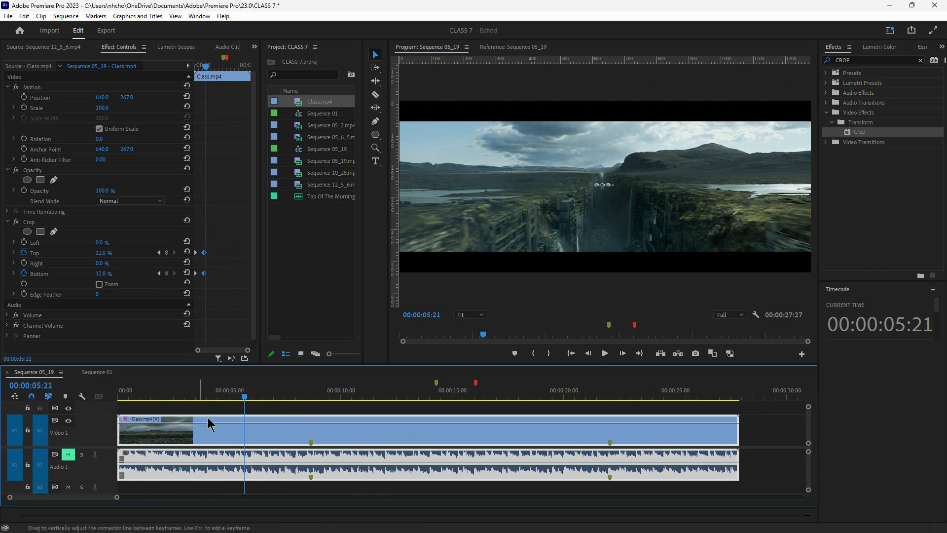
pyautogui.press('space')
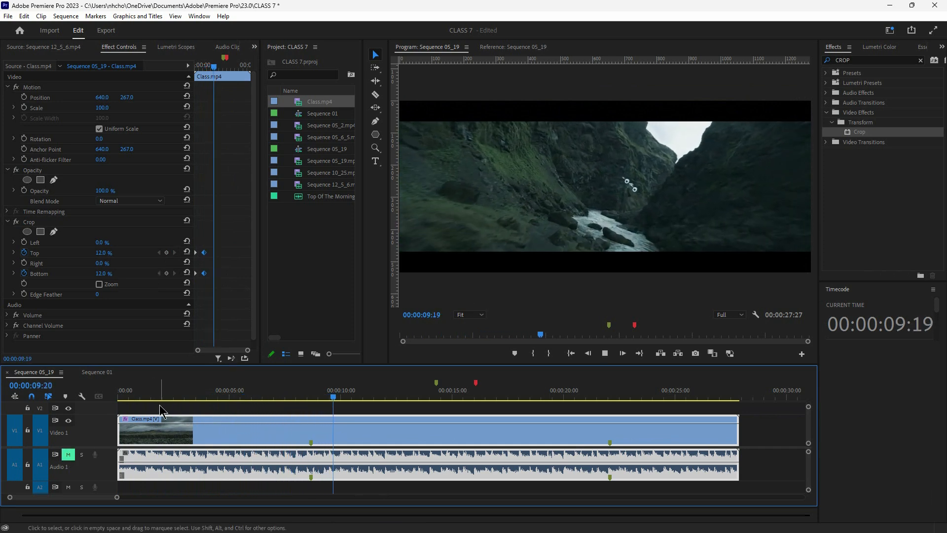
pyautogui.press('Home')
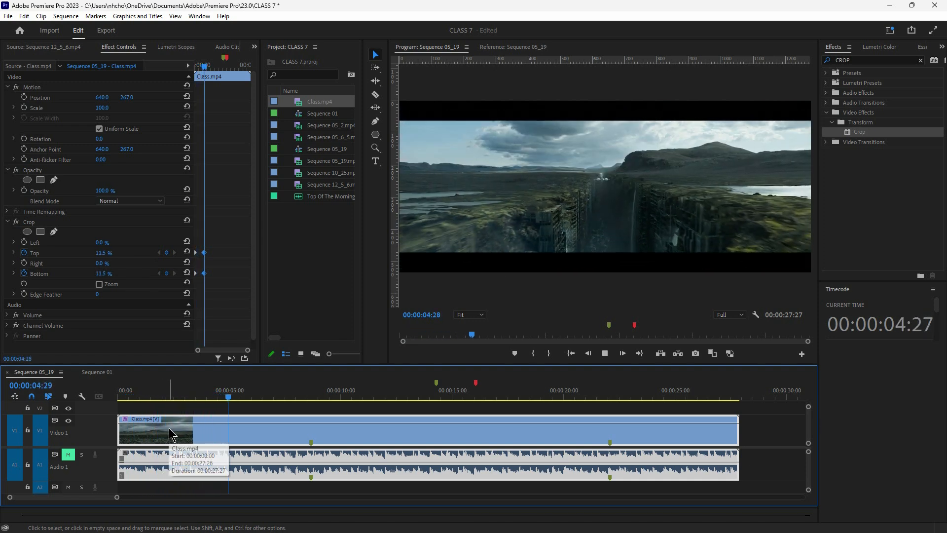
pyautogui.press('space')
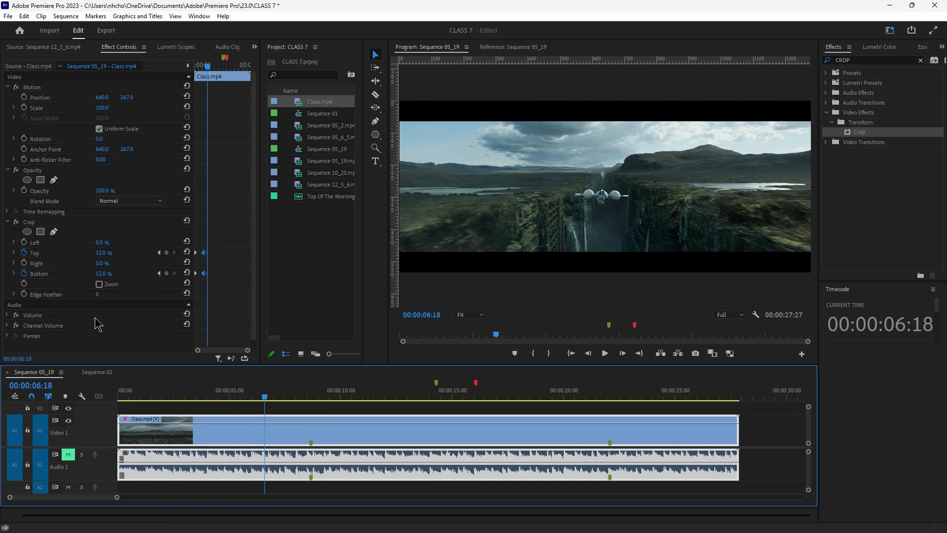
pyautogui.click(119, 393)
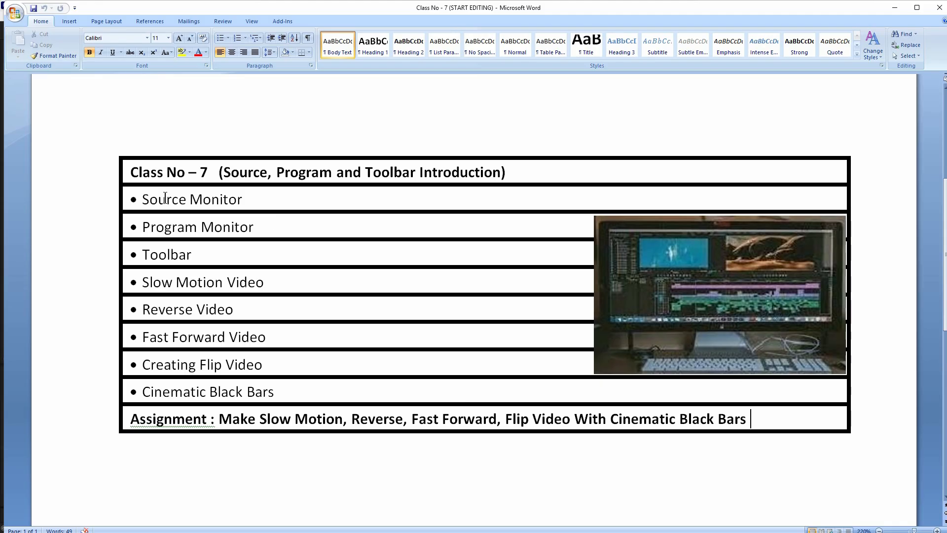